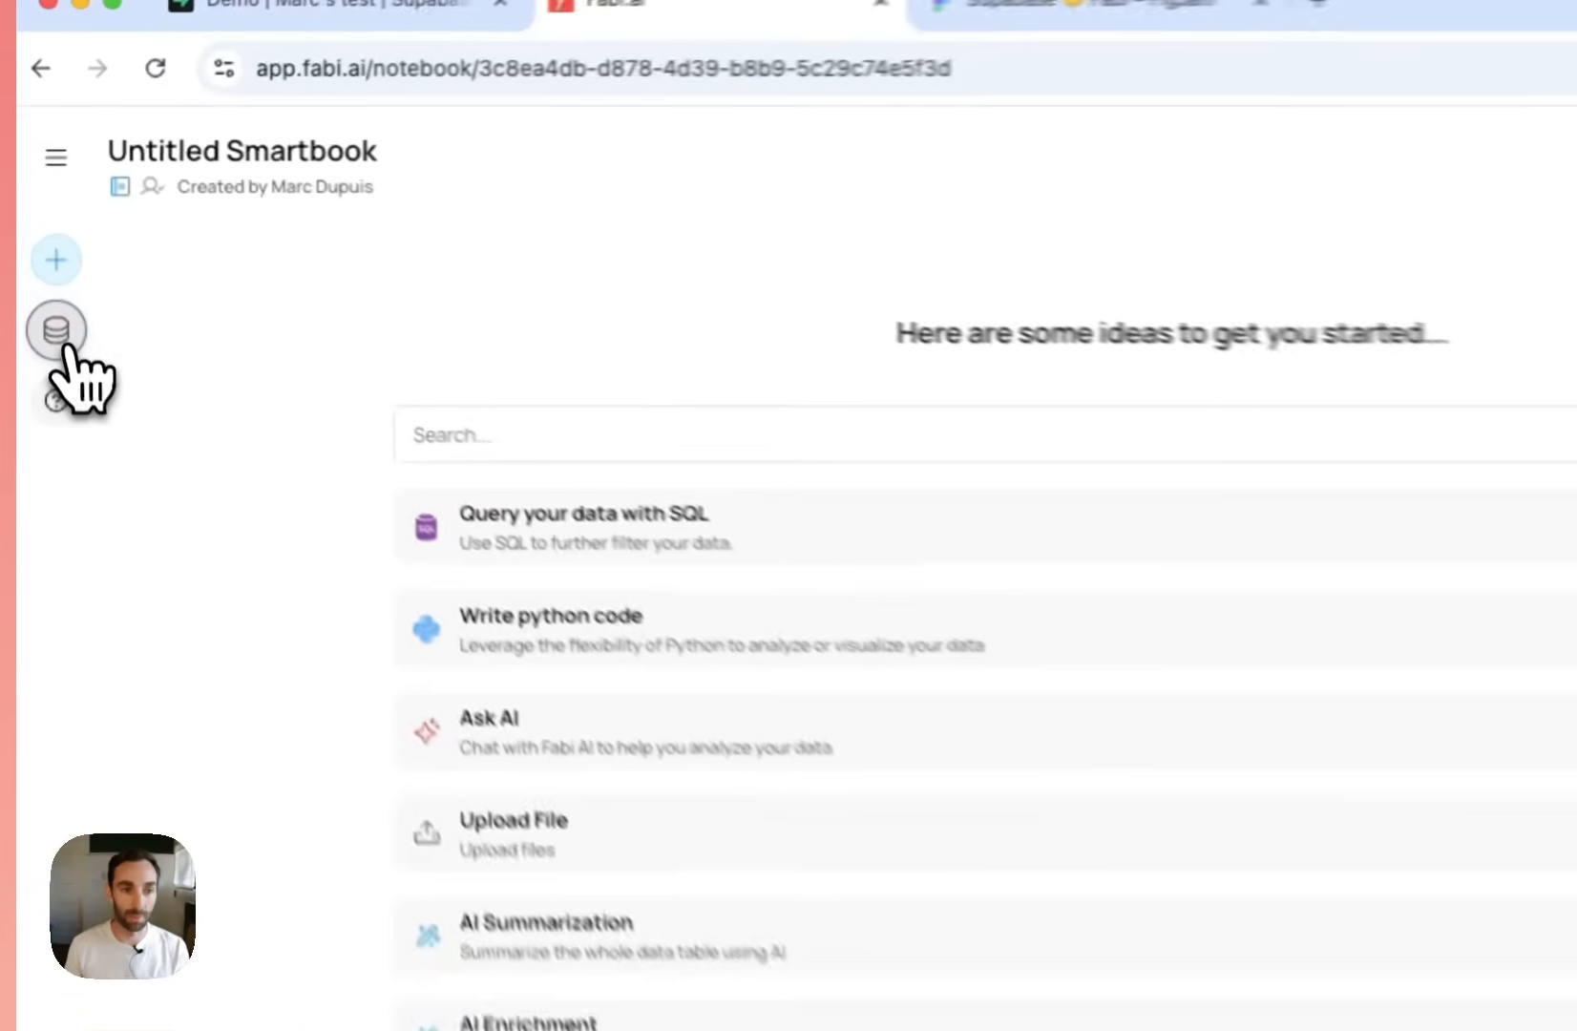
# Step: Start adding a new data source to the Smartbook and choose Supabase as its type
pyautogui.click(56, 330)
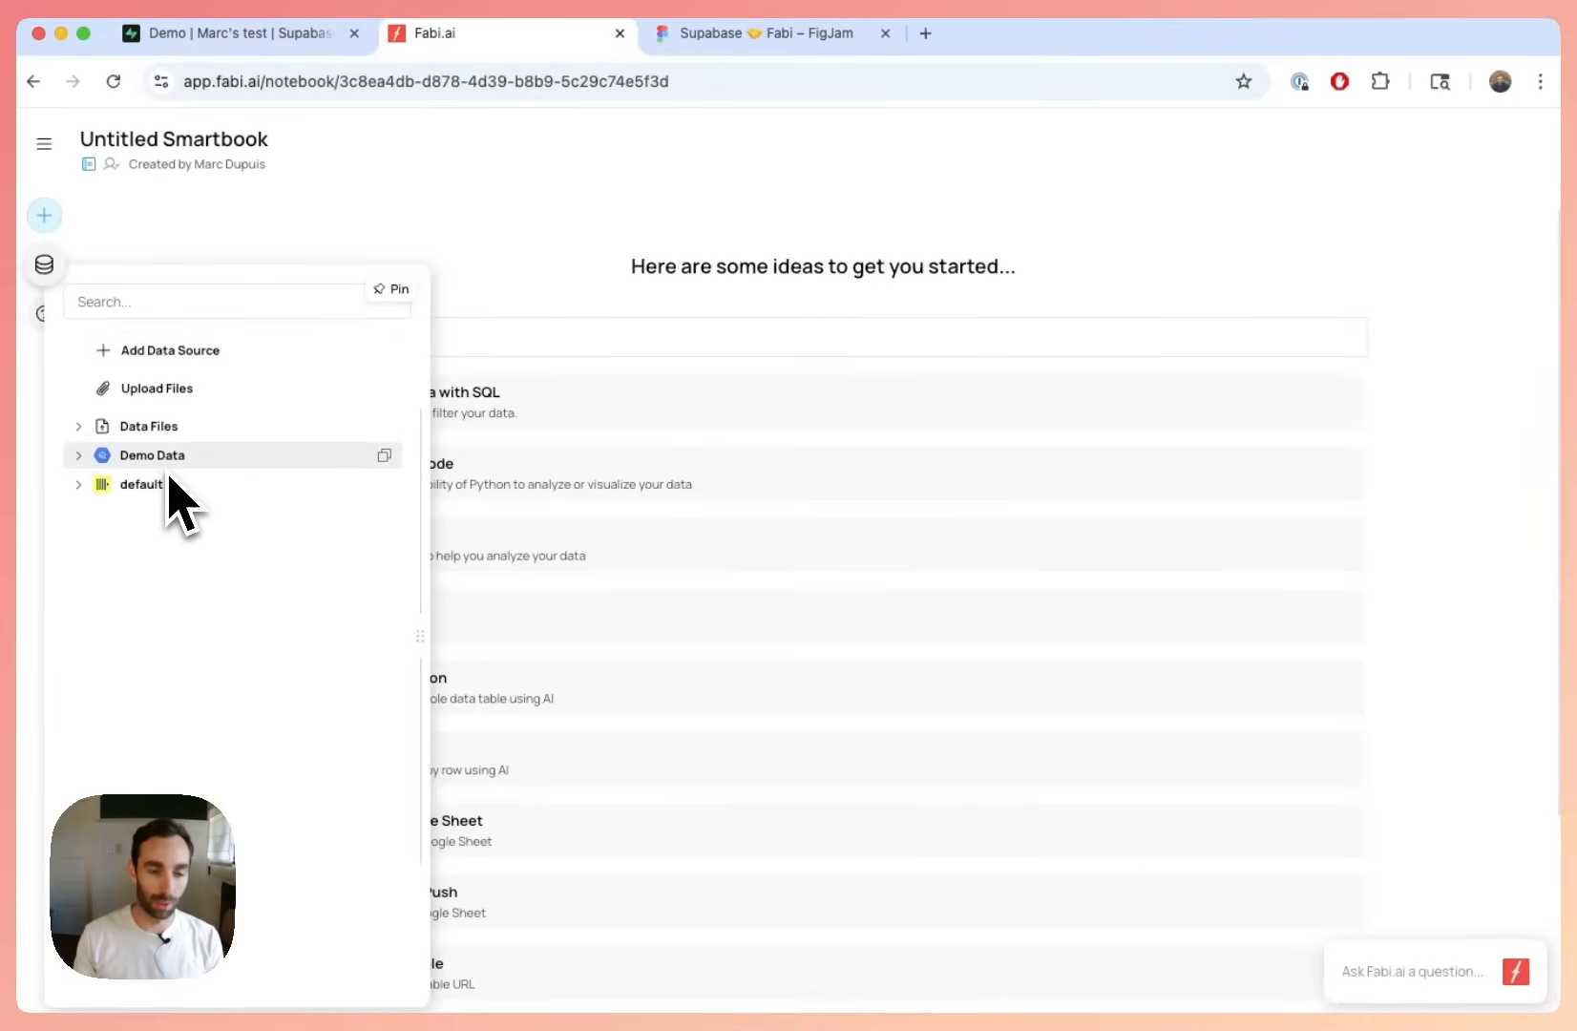
pyautogui.click(201, 351)
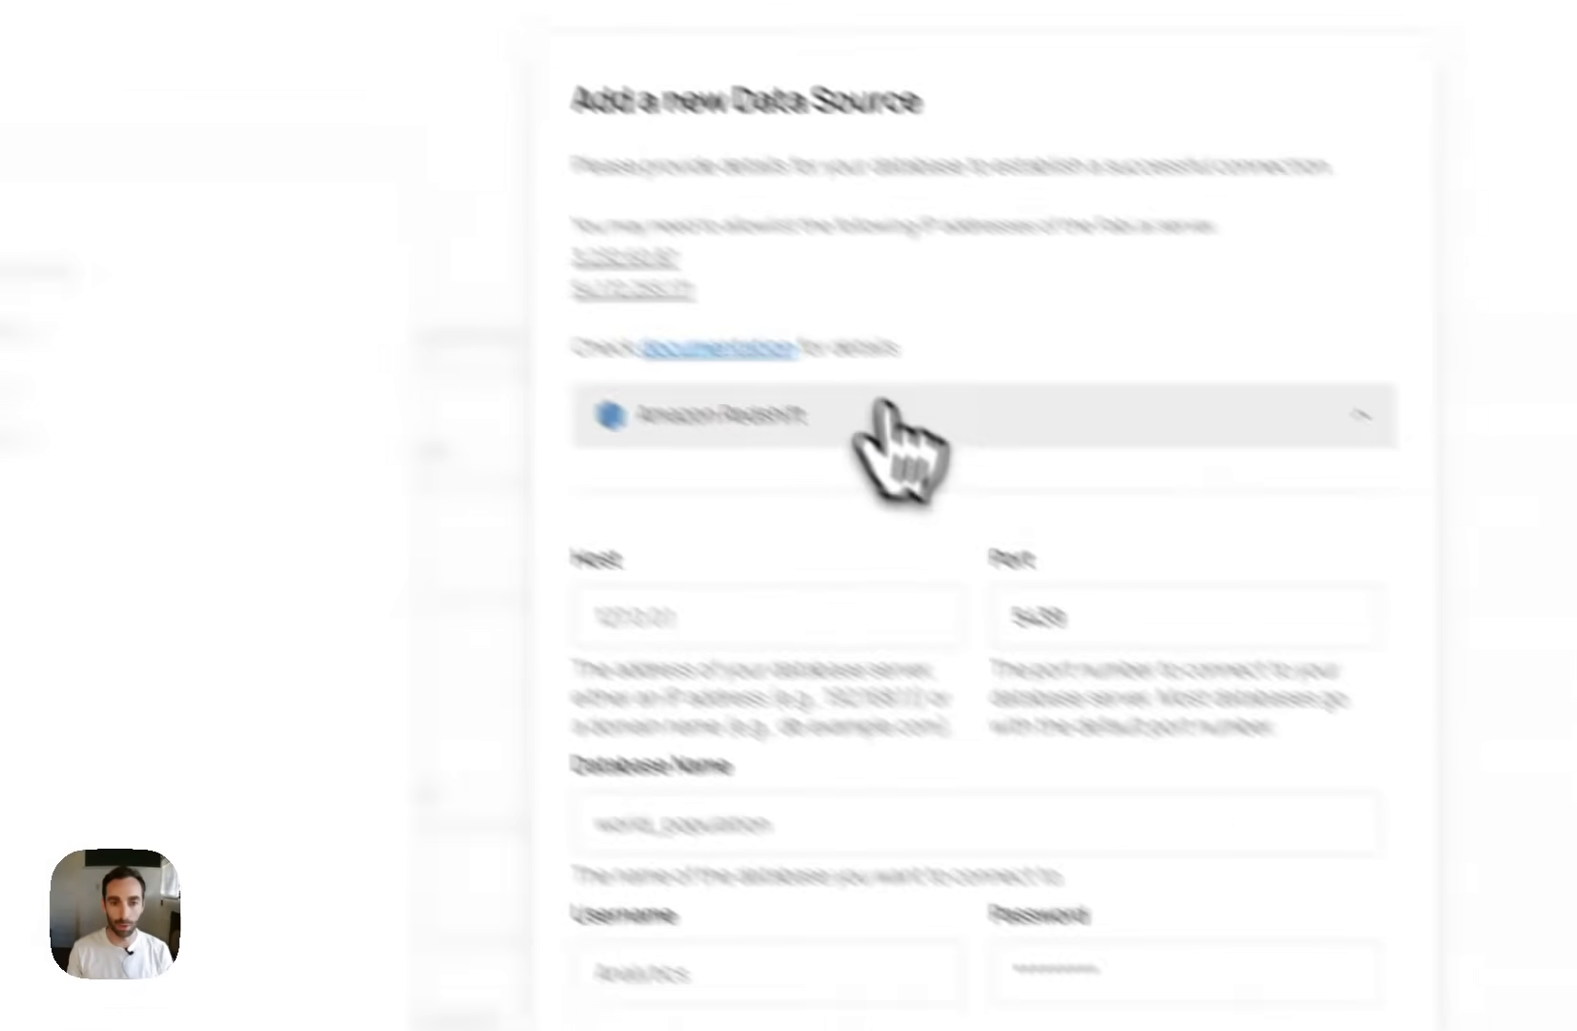
pyautogui.click(883, 411)
pyautogui.scroll(-1, 767, 668)
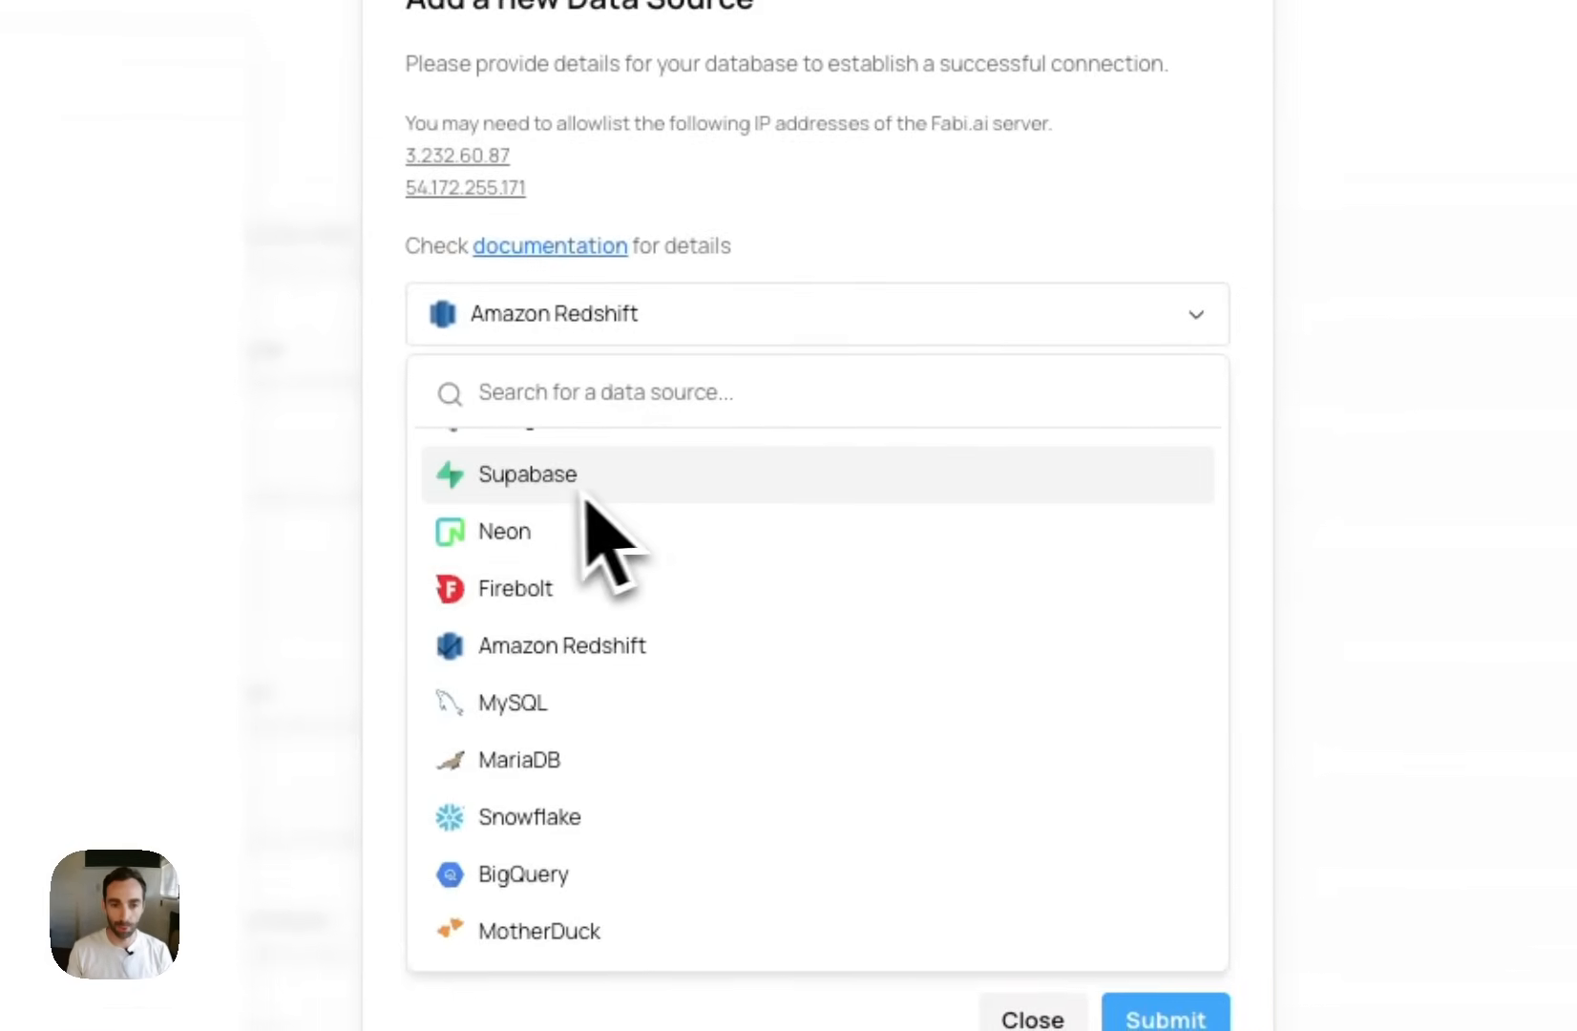
pyautogui.click(573, 482)
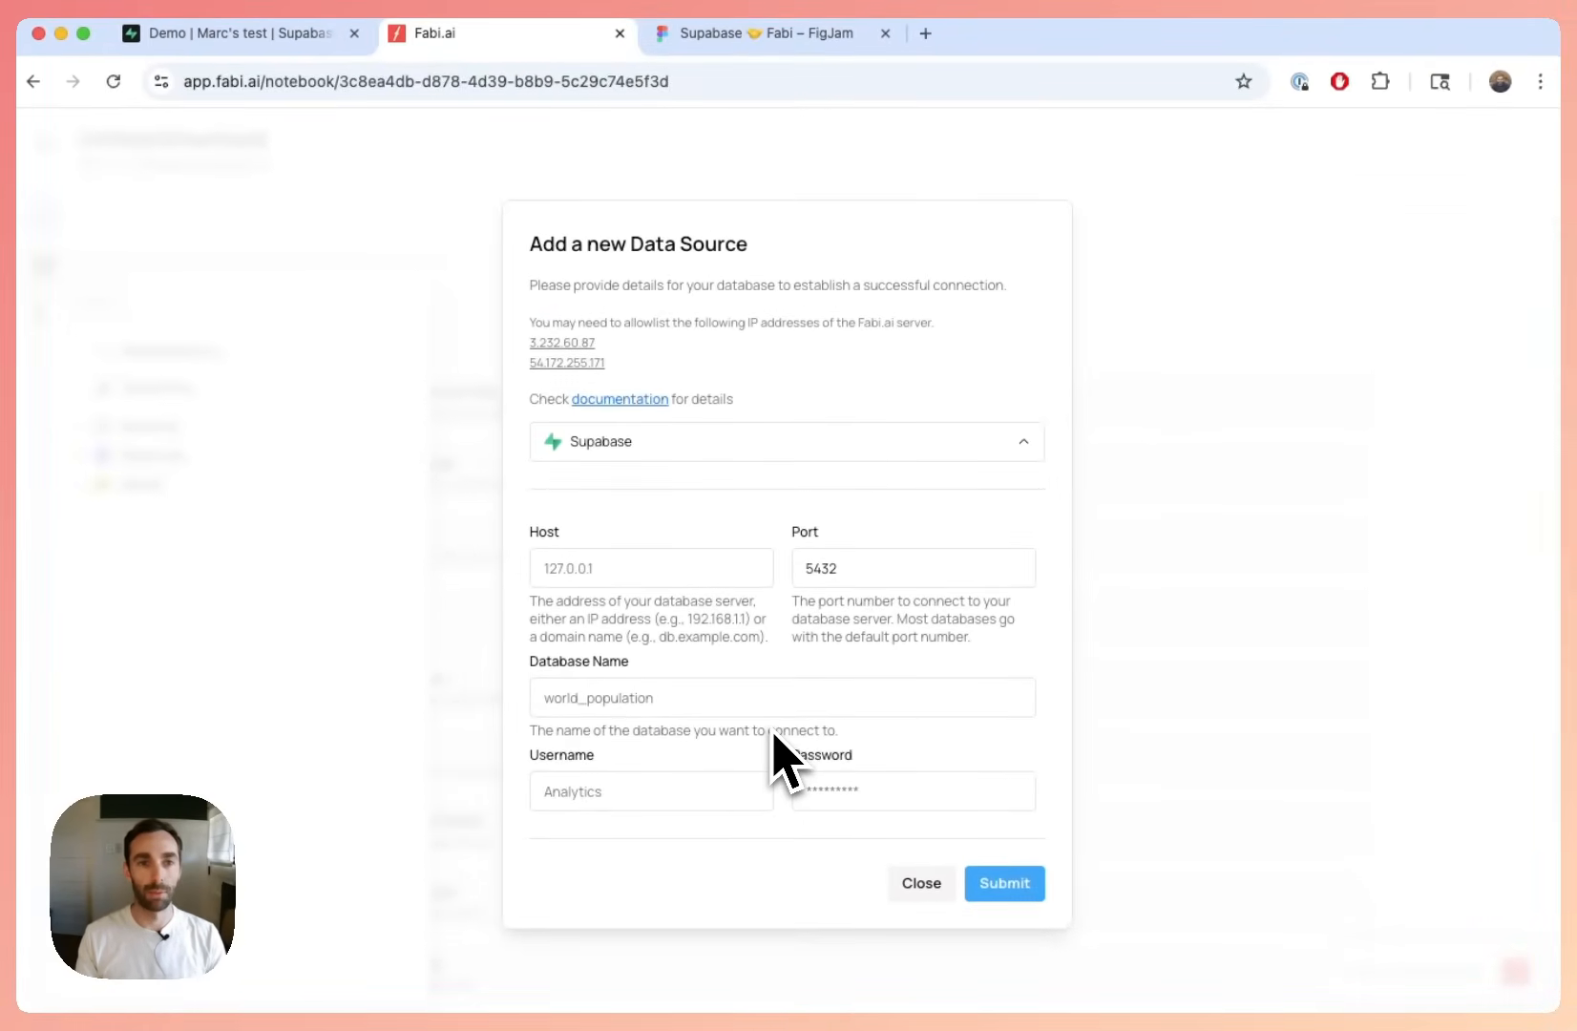
# Step: Switch to Supabase and look over the Demo project's home page
pyautogui.click(315, 38)
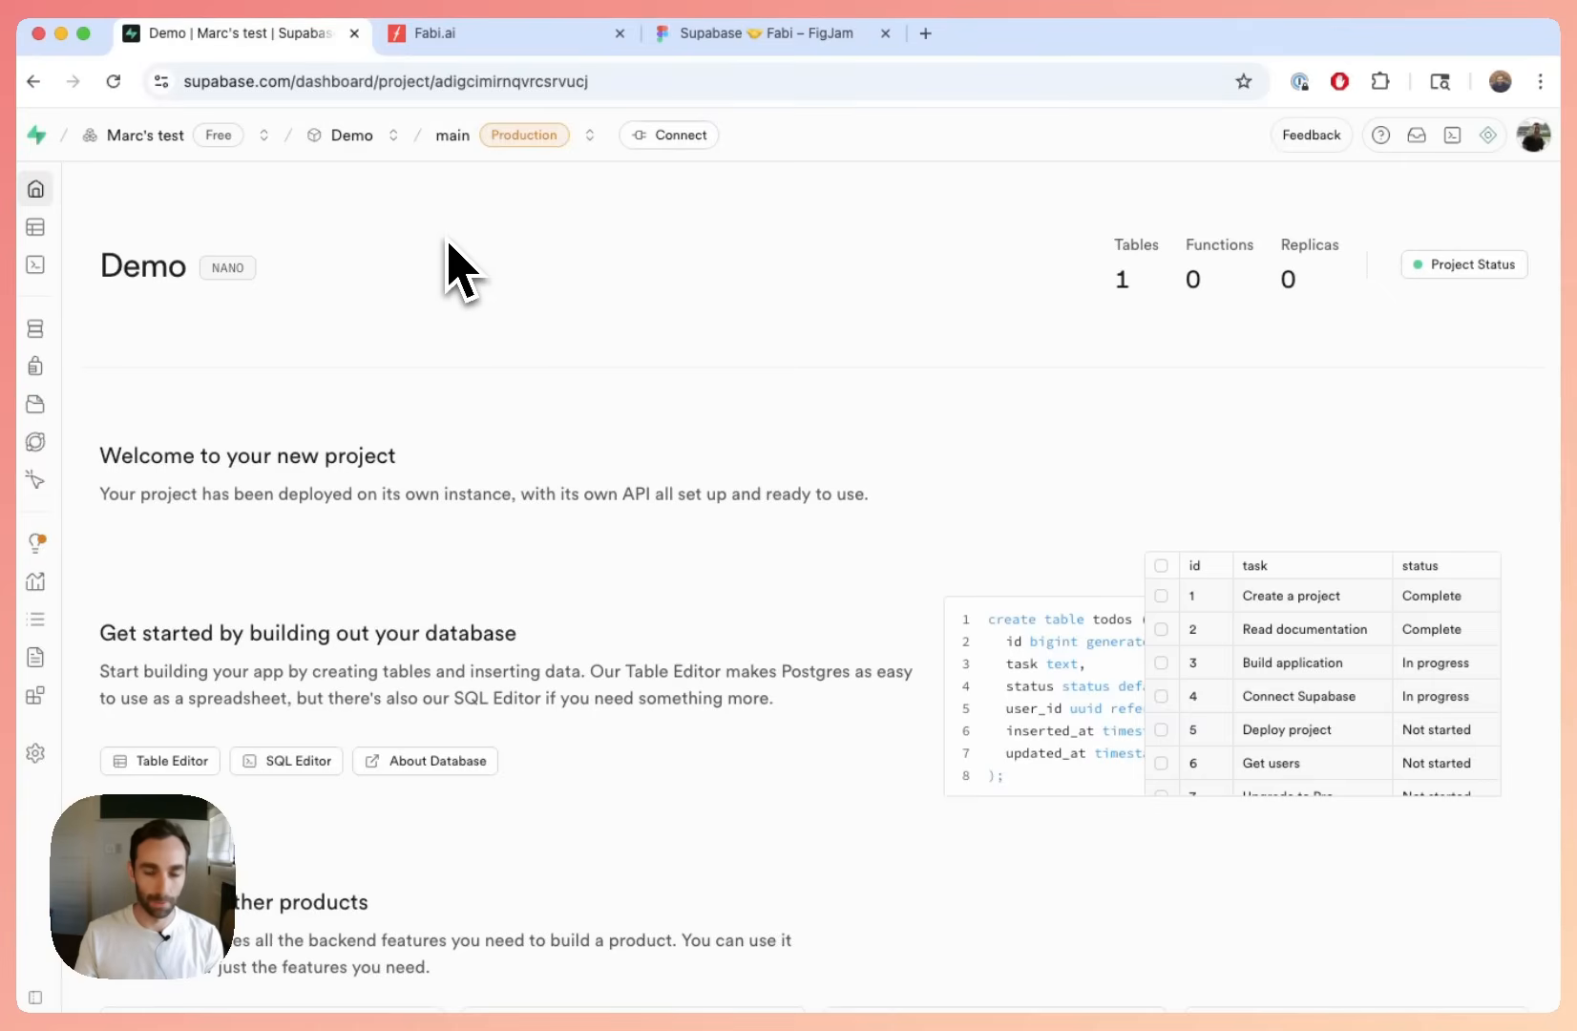
pyautogui.scroll(-5, 465, 272)
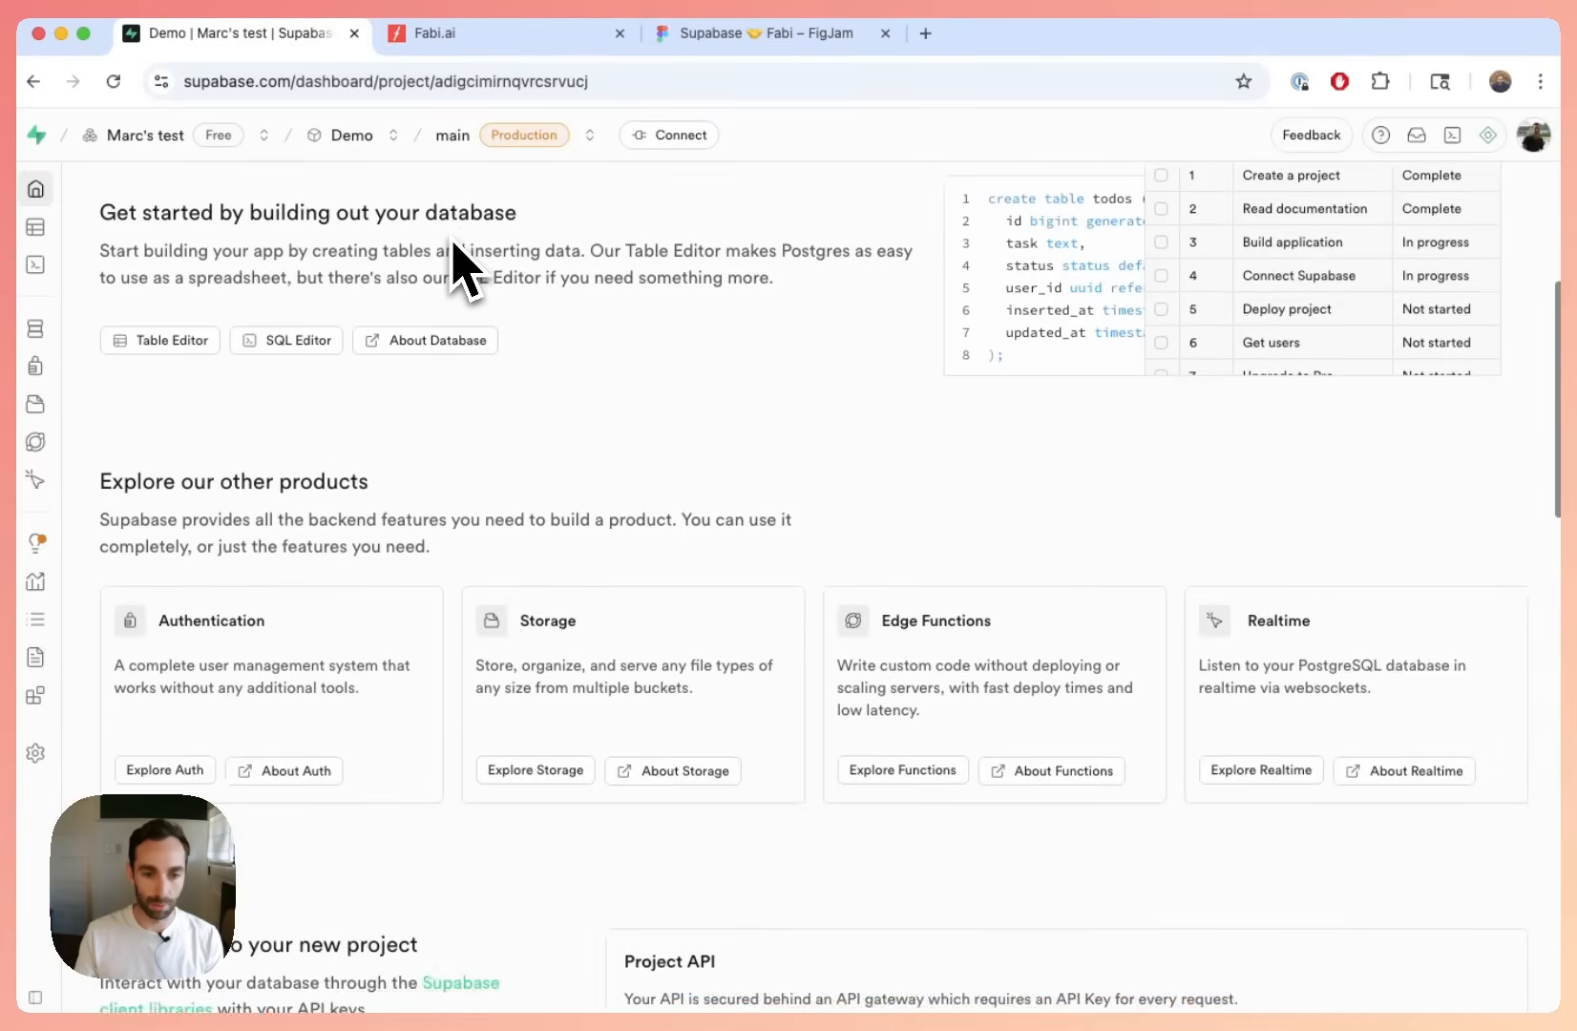
pyautogui.scroll(5, 464, 272)
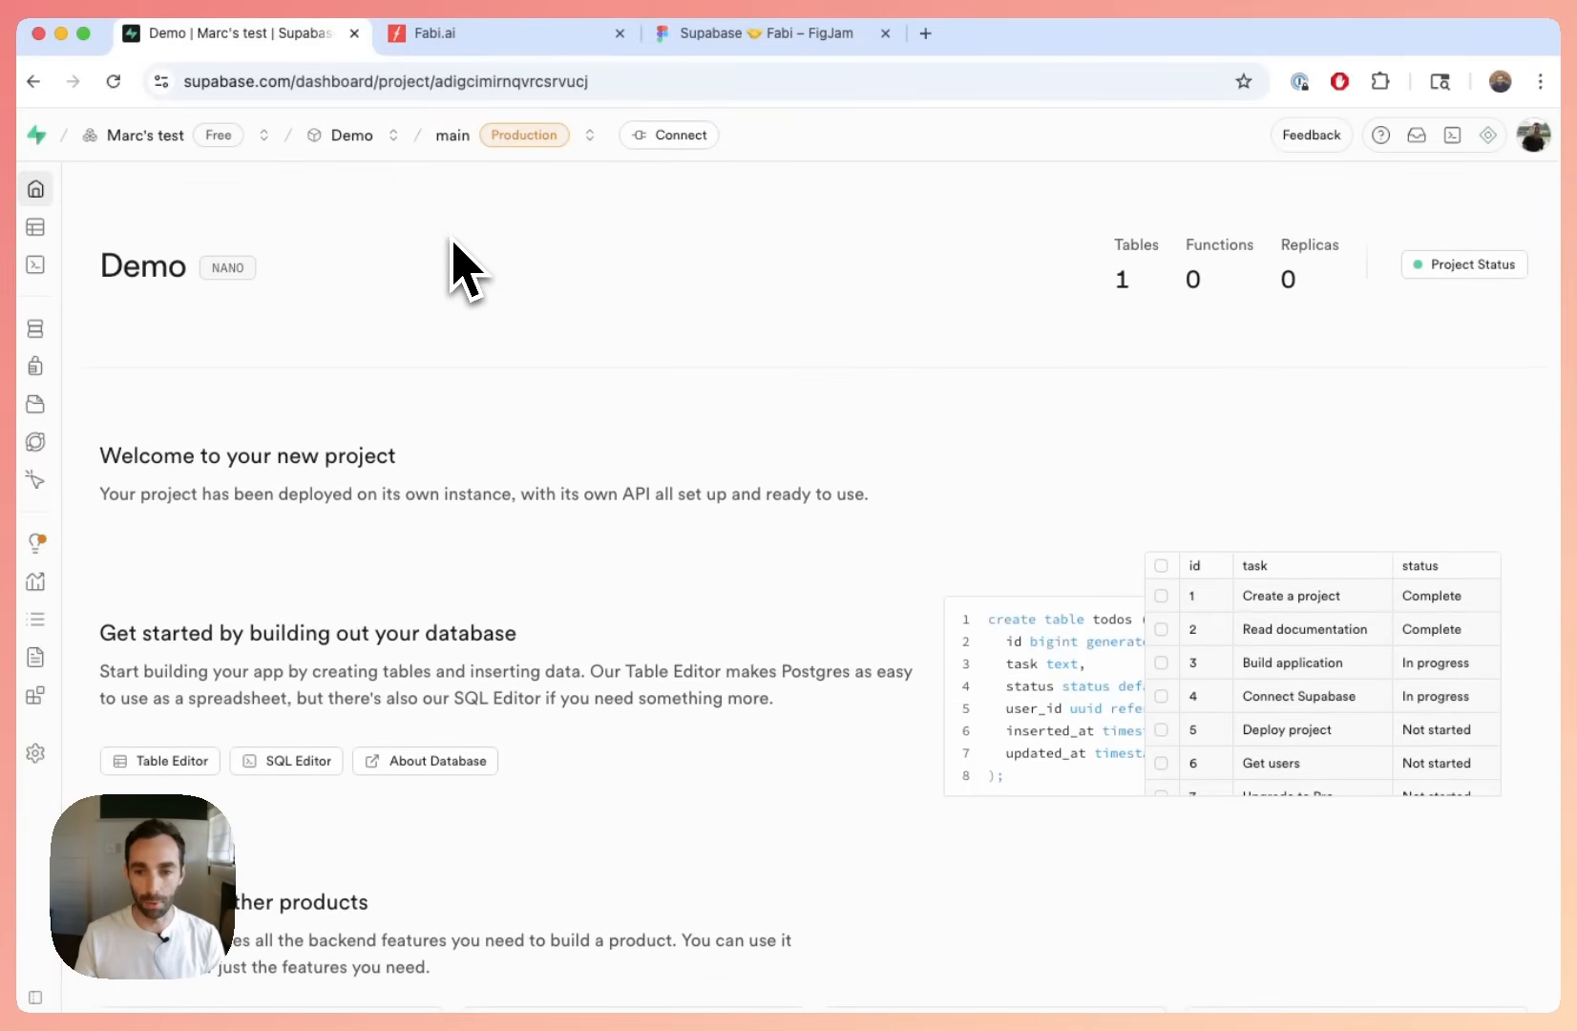
pyautogui.scroll(-10, 461, 267)
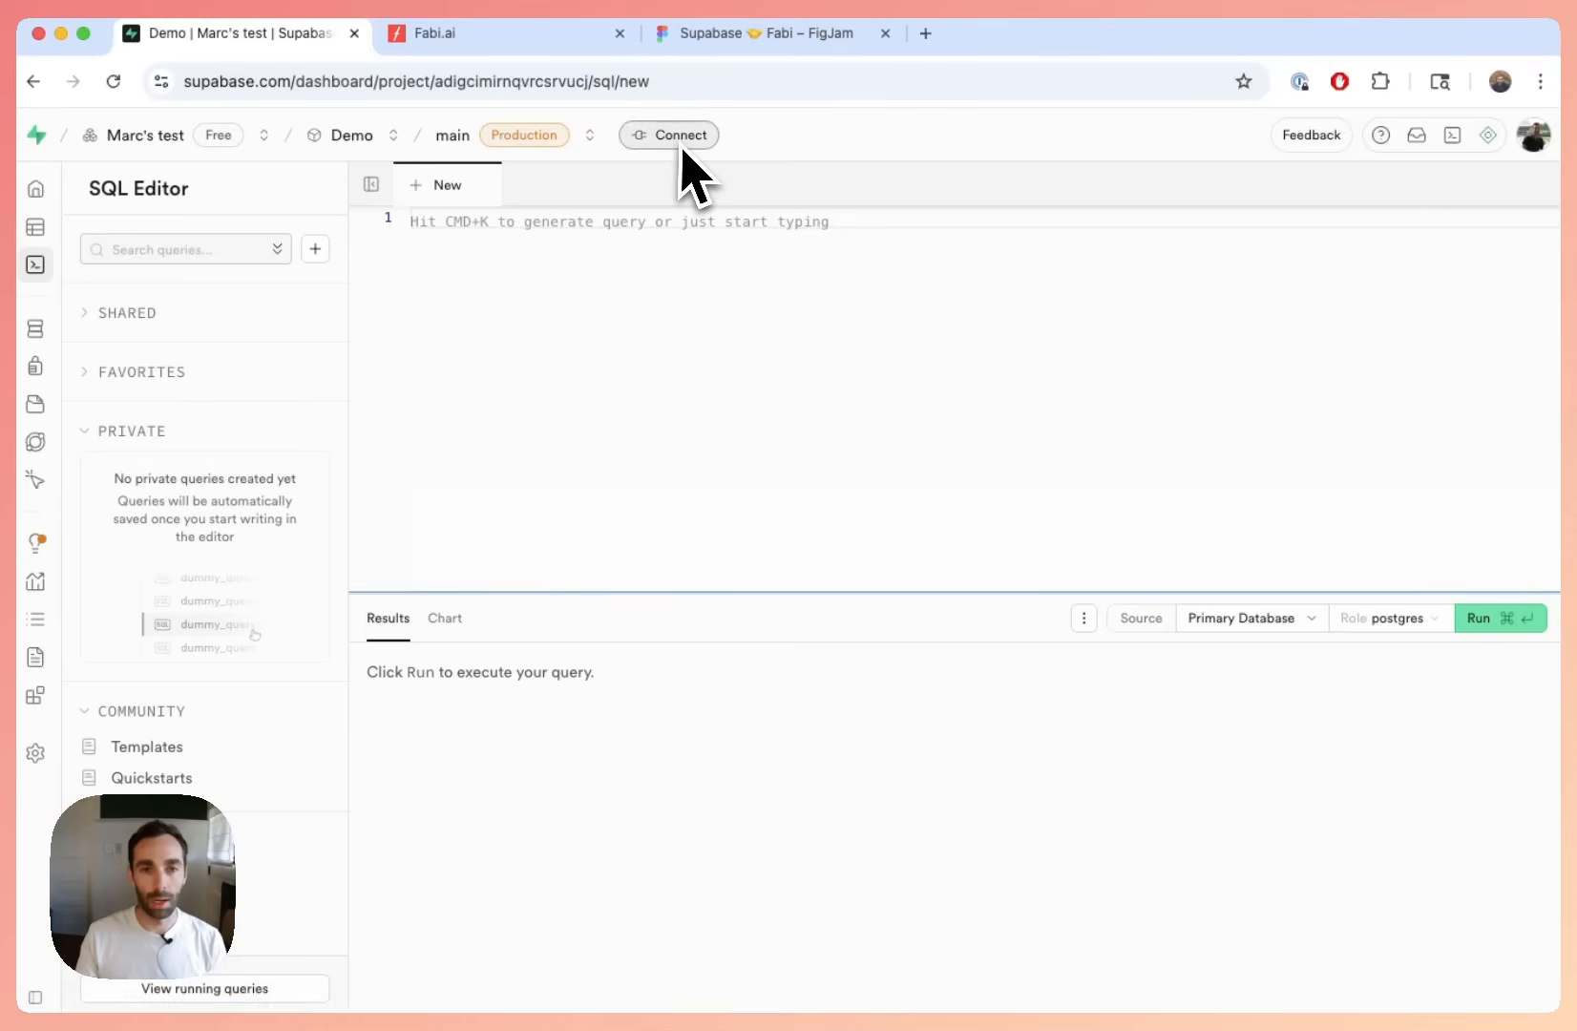
# Step: Return to the Demo project's overview and check its list of branches
pyautogui.click(361, 139)
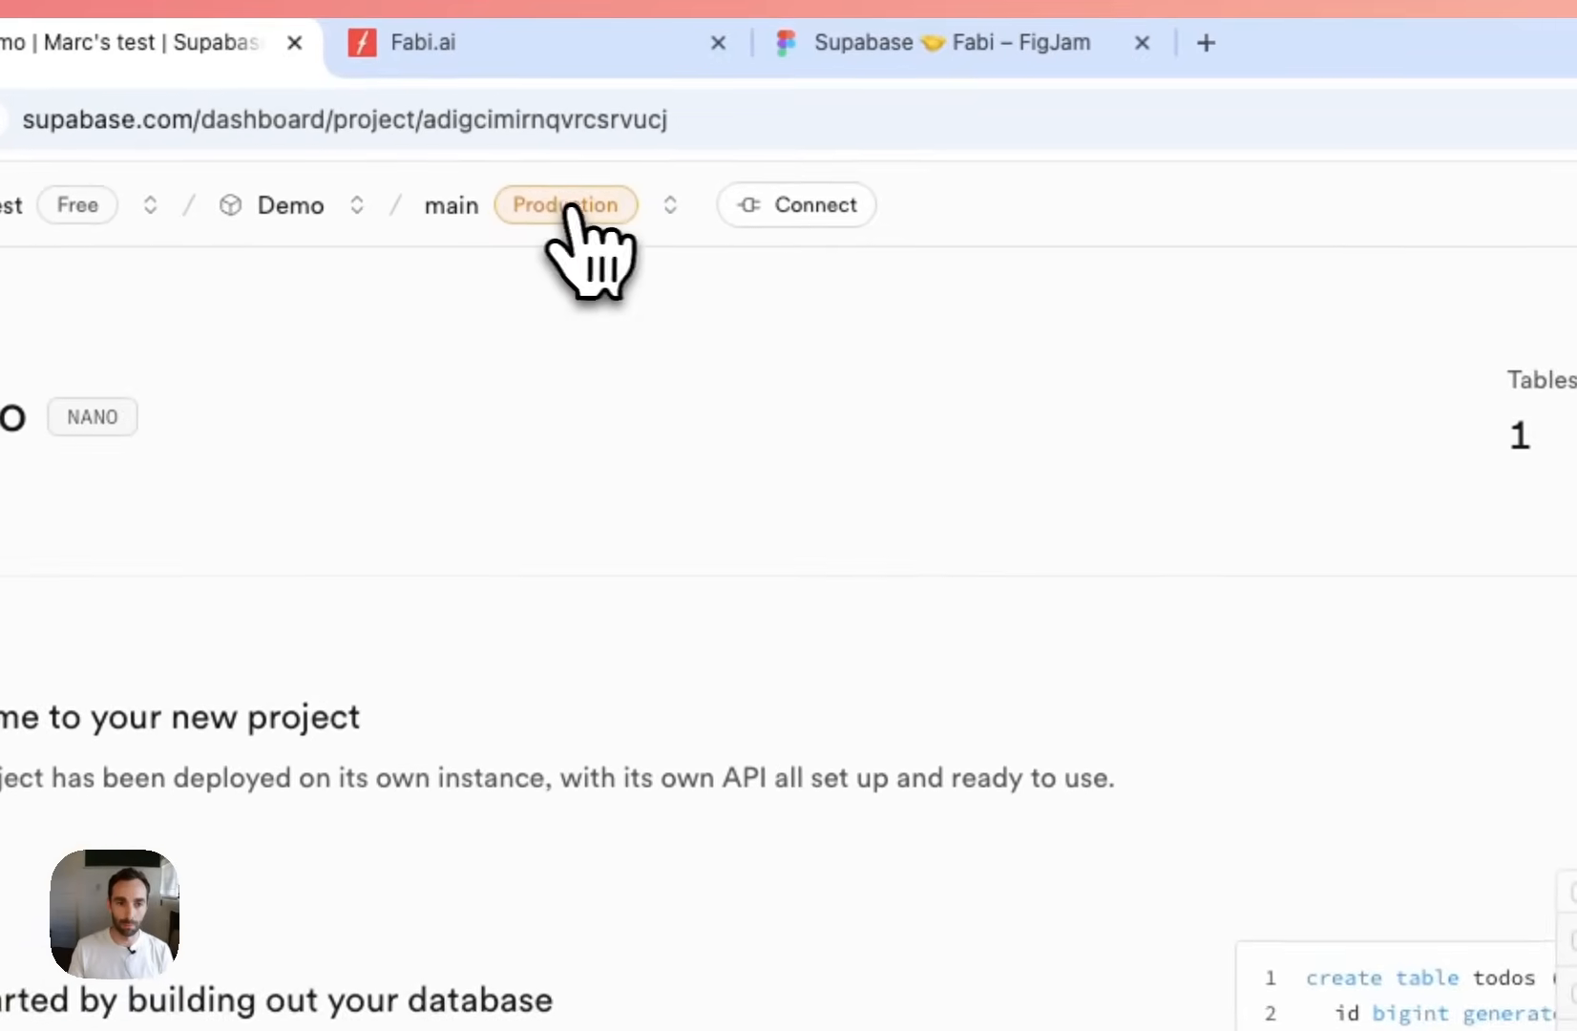
pyautogui.click(668, 205)
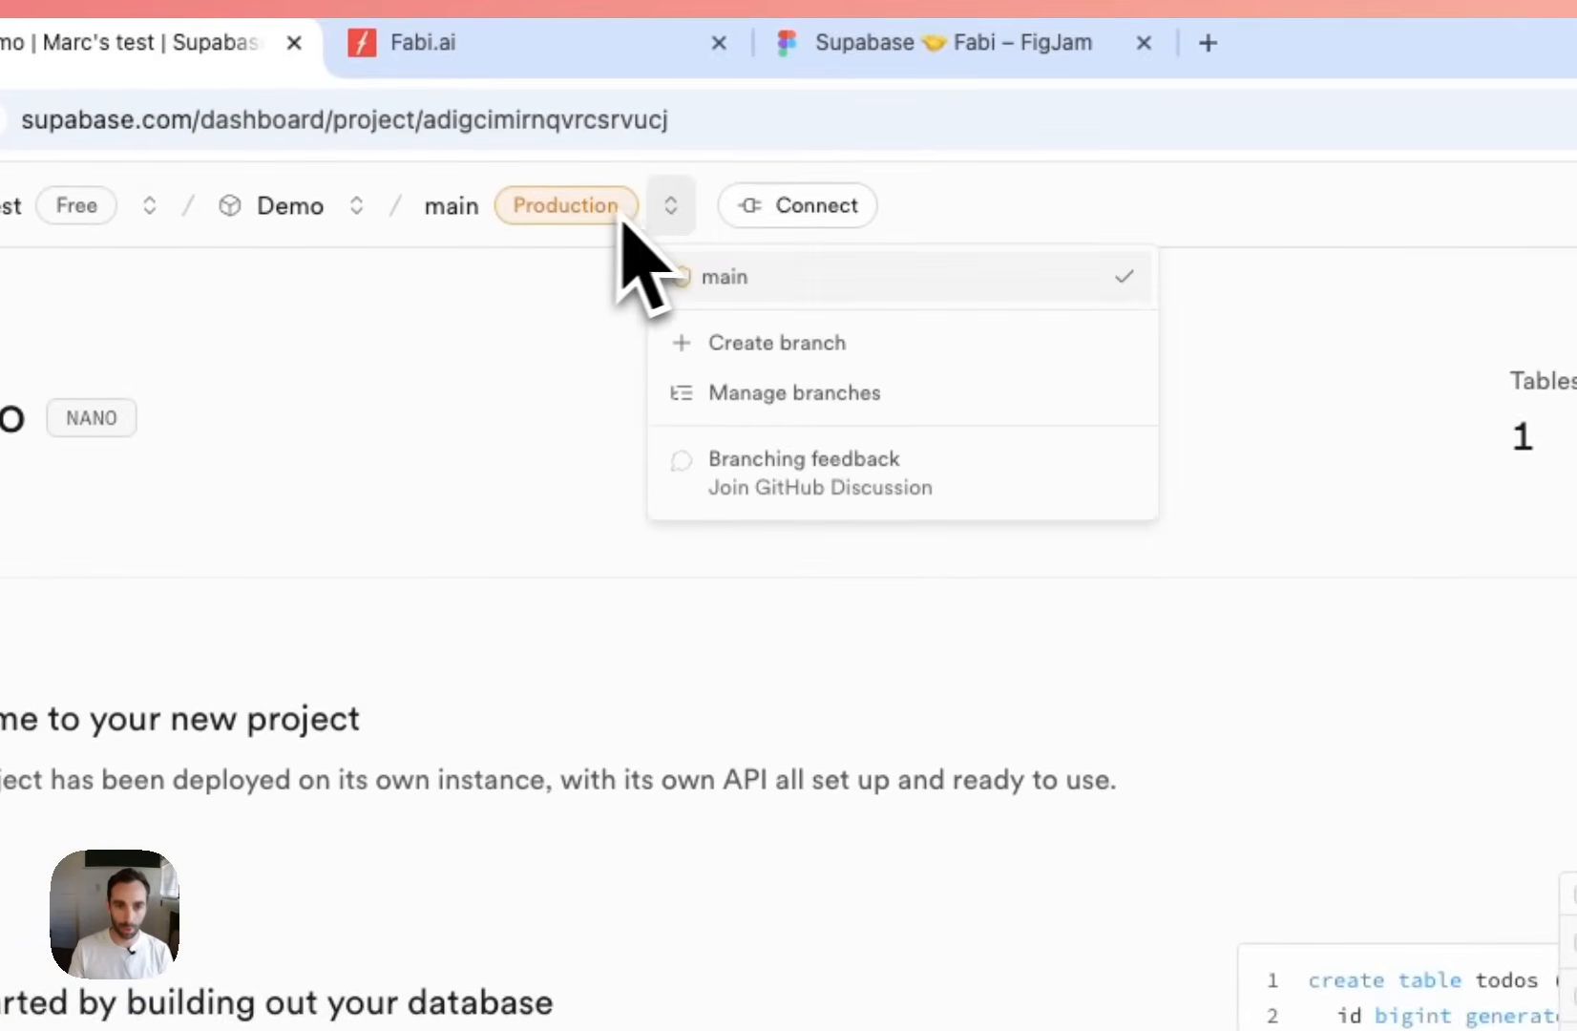
pyautogui.click(954, 188)
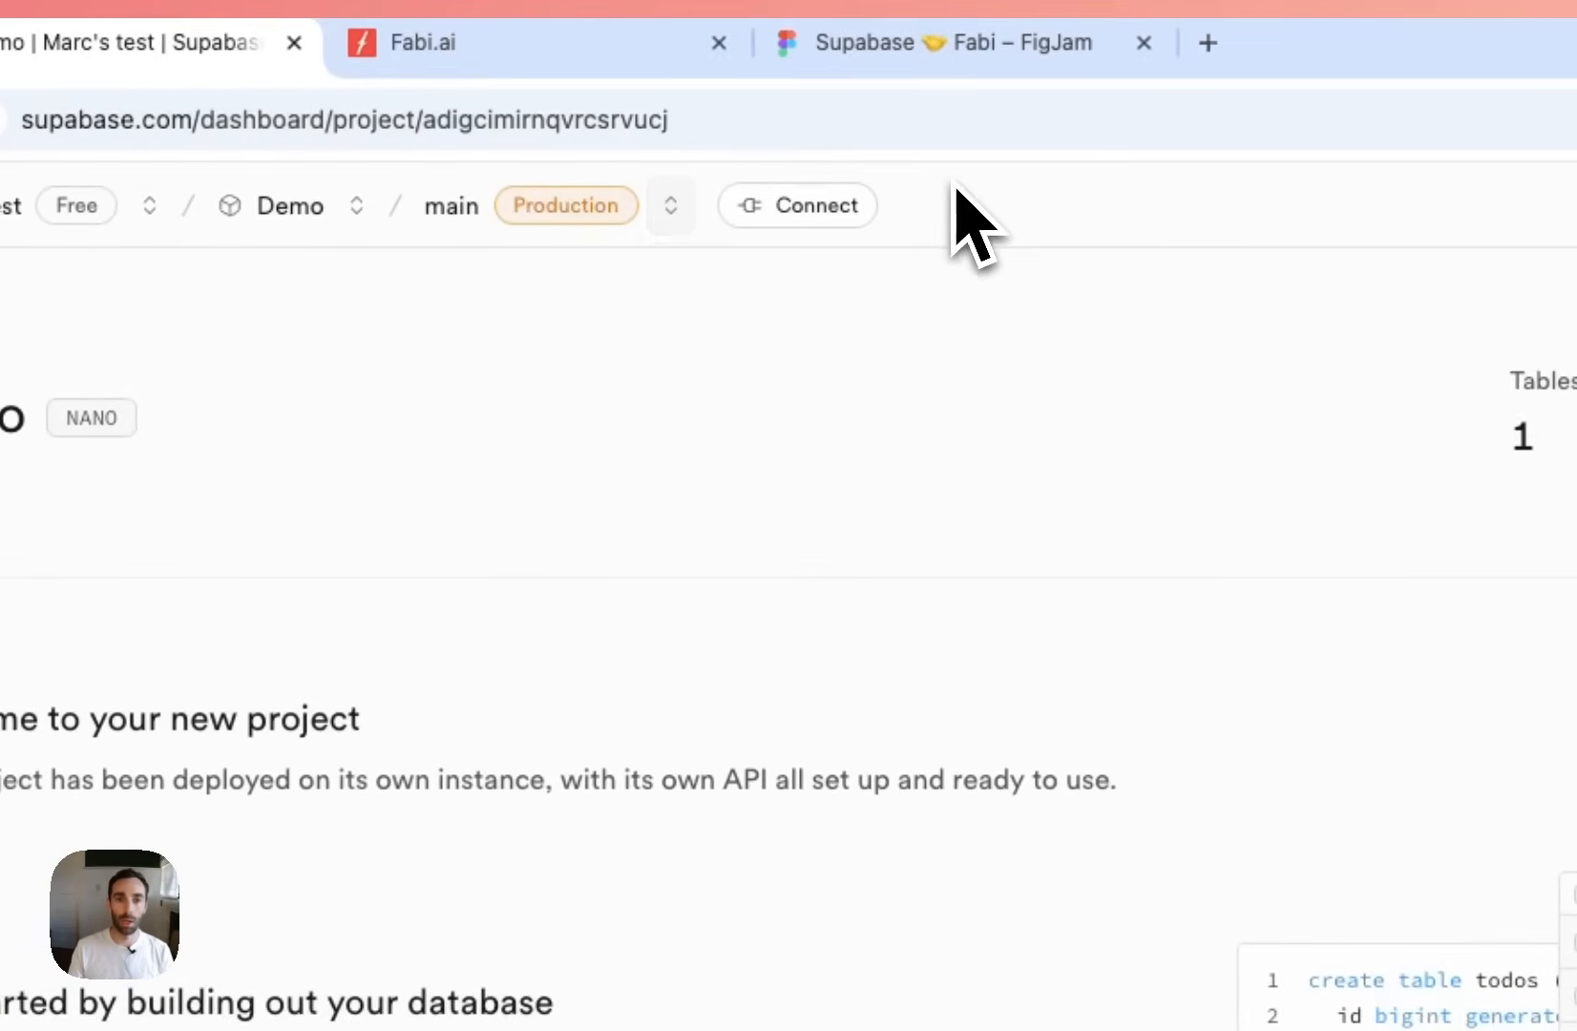
# Step: Open the Demo project's connection details and find the IPv4-compatible session pooler section
pyautogui.click(819, 206)
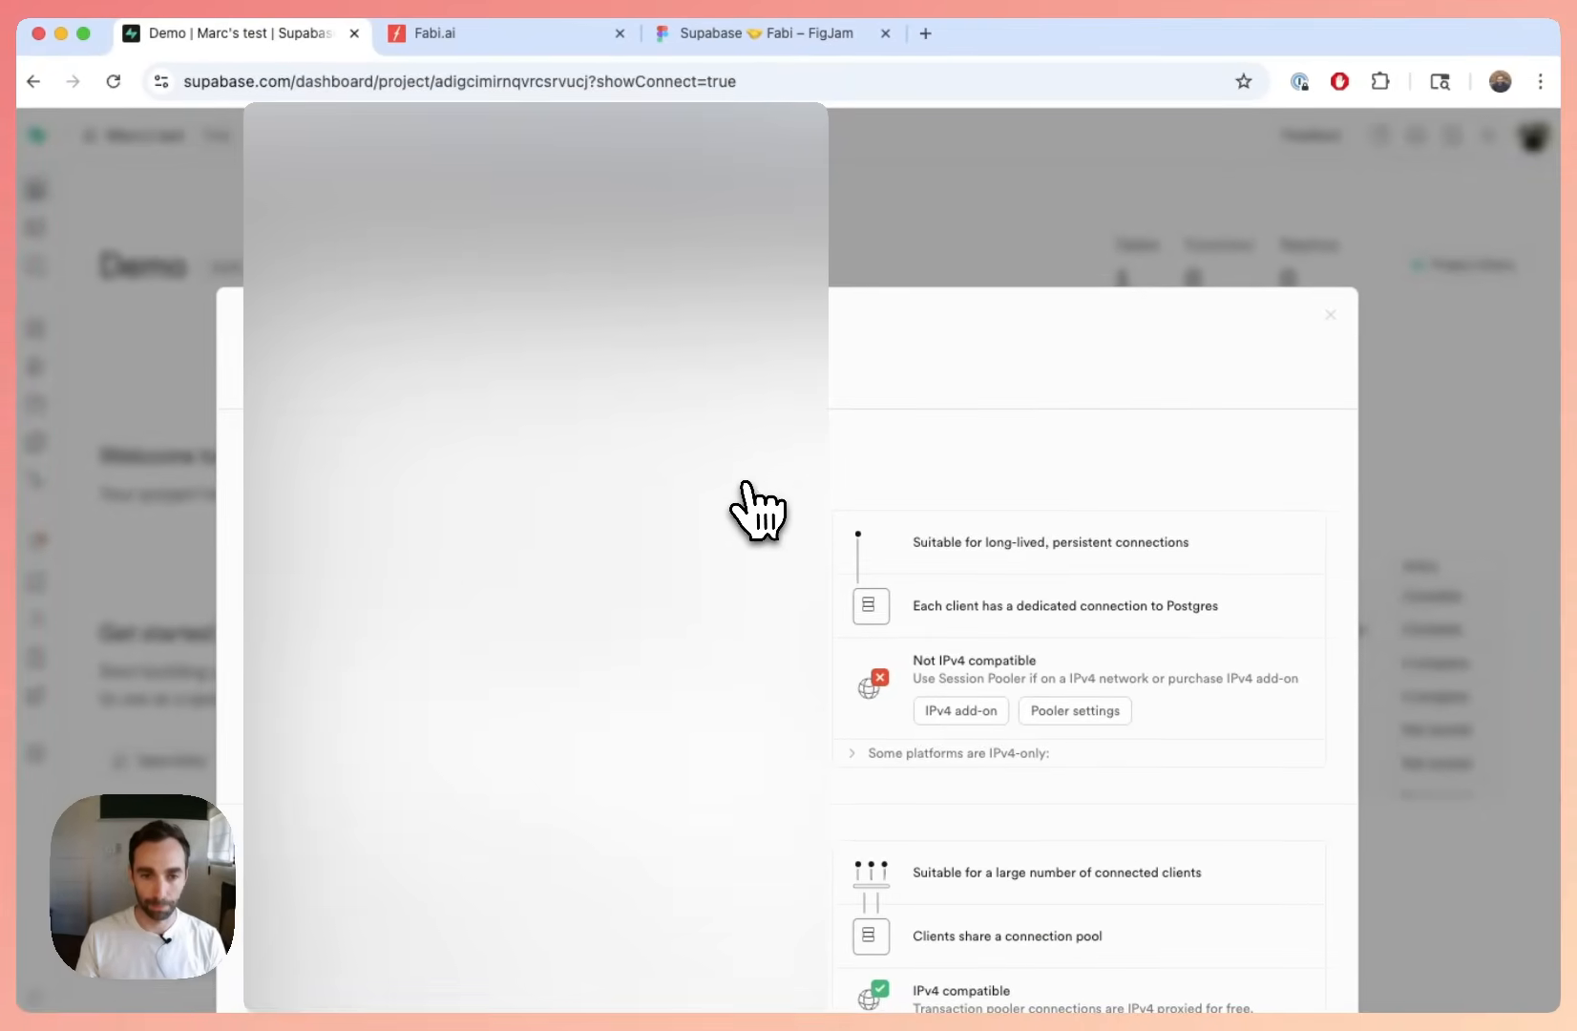
pyautogui.scroll(-5, 759, 511)
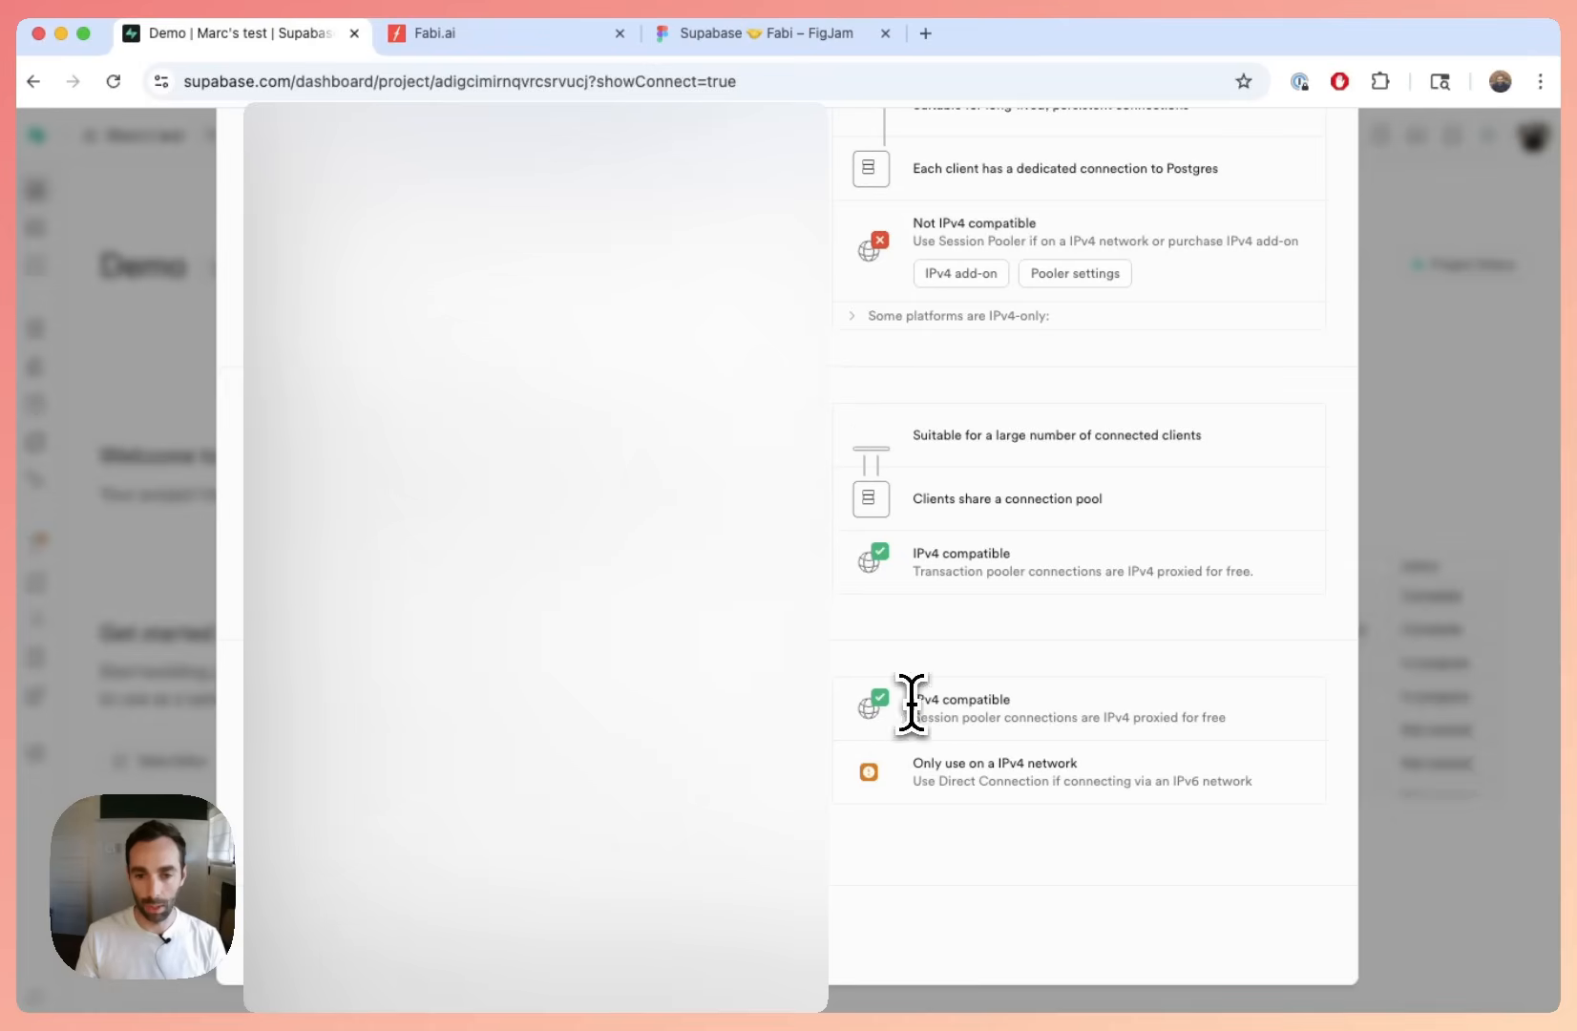
pyautogui.moveTo(912, 704); pyautogui.dragTo(1028, 709)
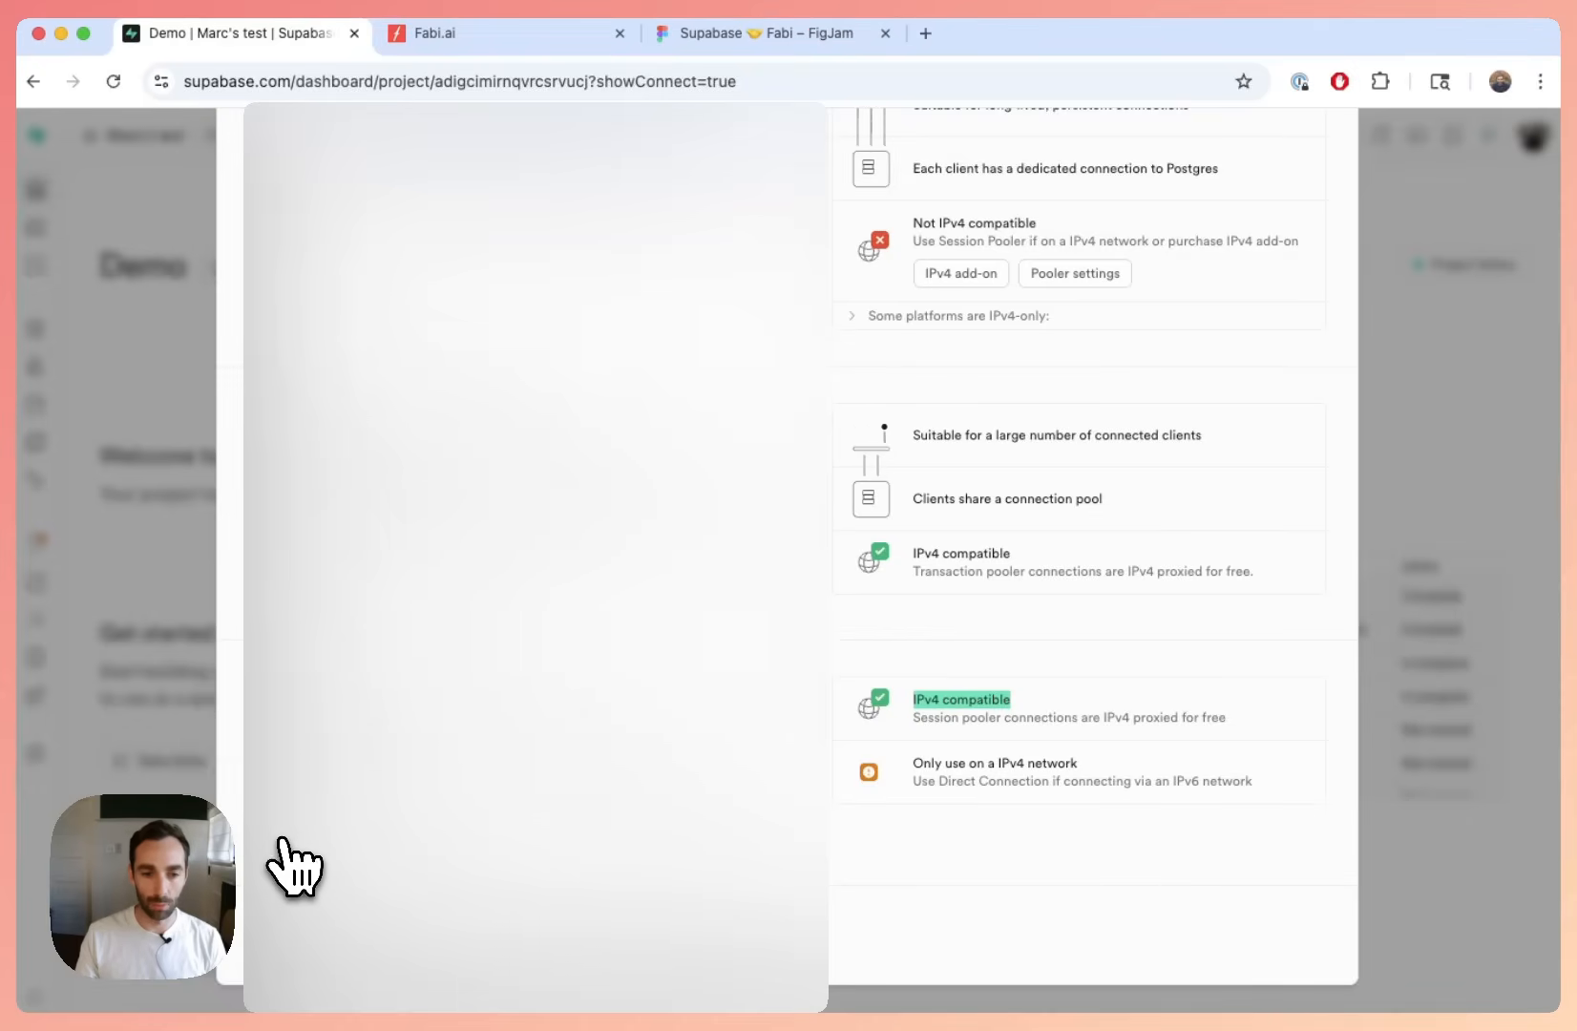
pyautogui.scroll(-3, 503, 845)
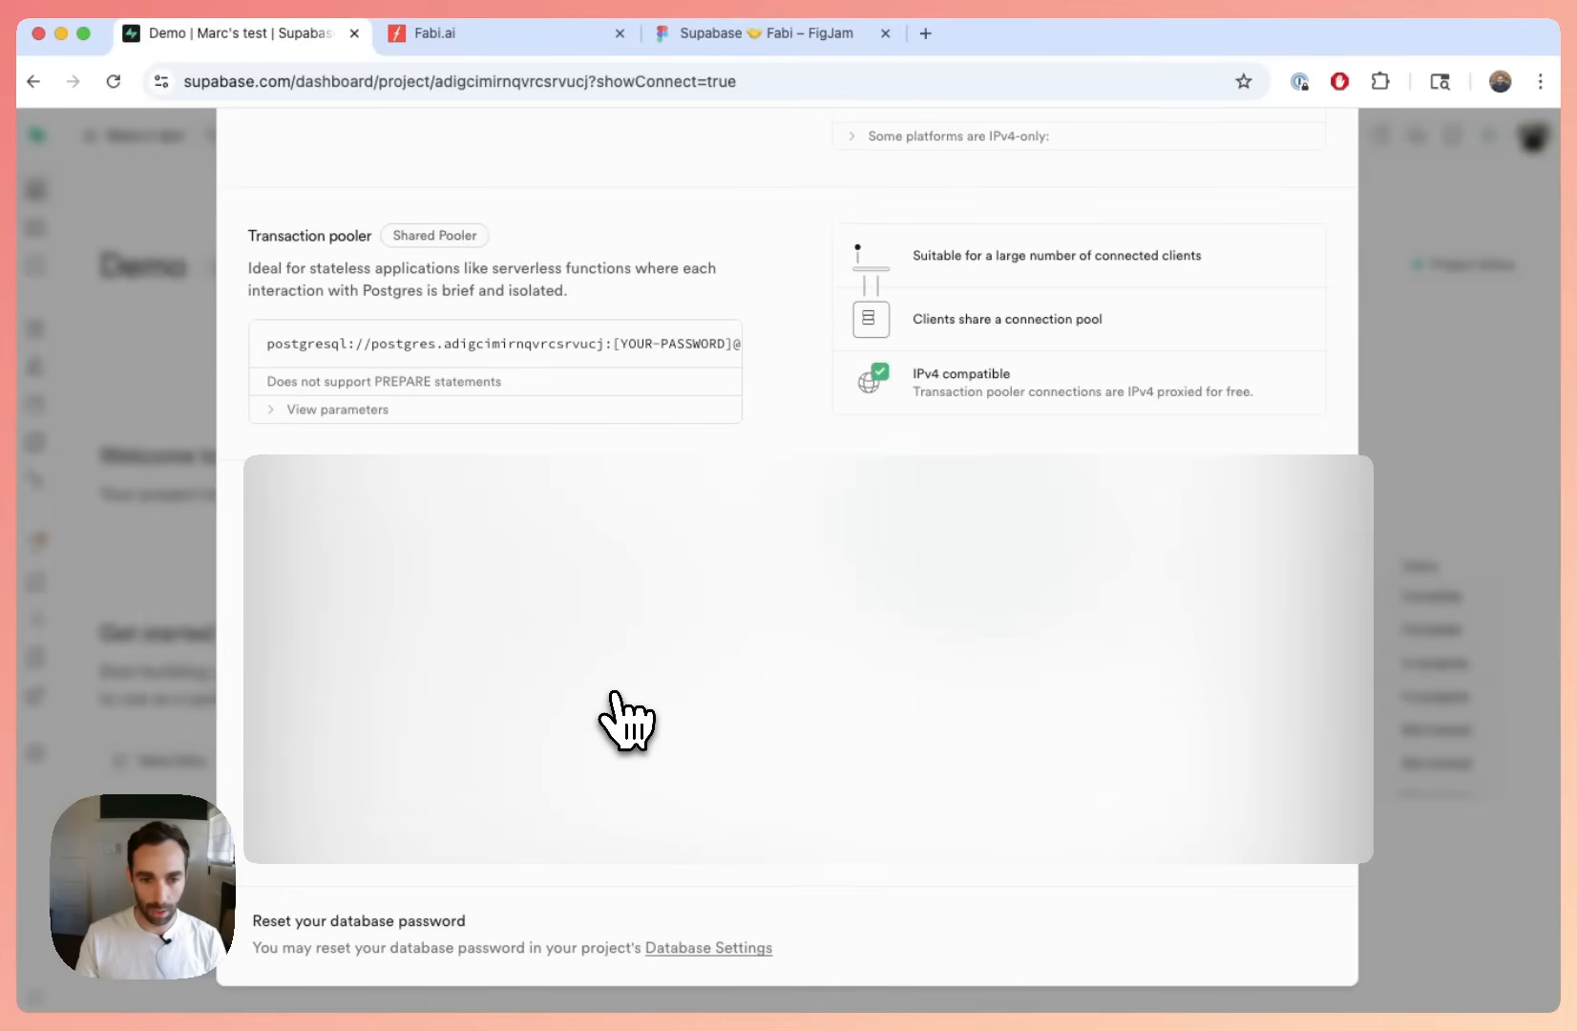
# Step: Transfer the session pooler's connection parameters from Supabase into the matching fields of Fabi's new data source form
pyautogui.click(461, 36)
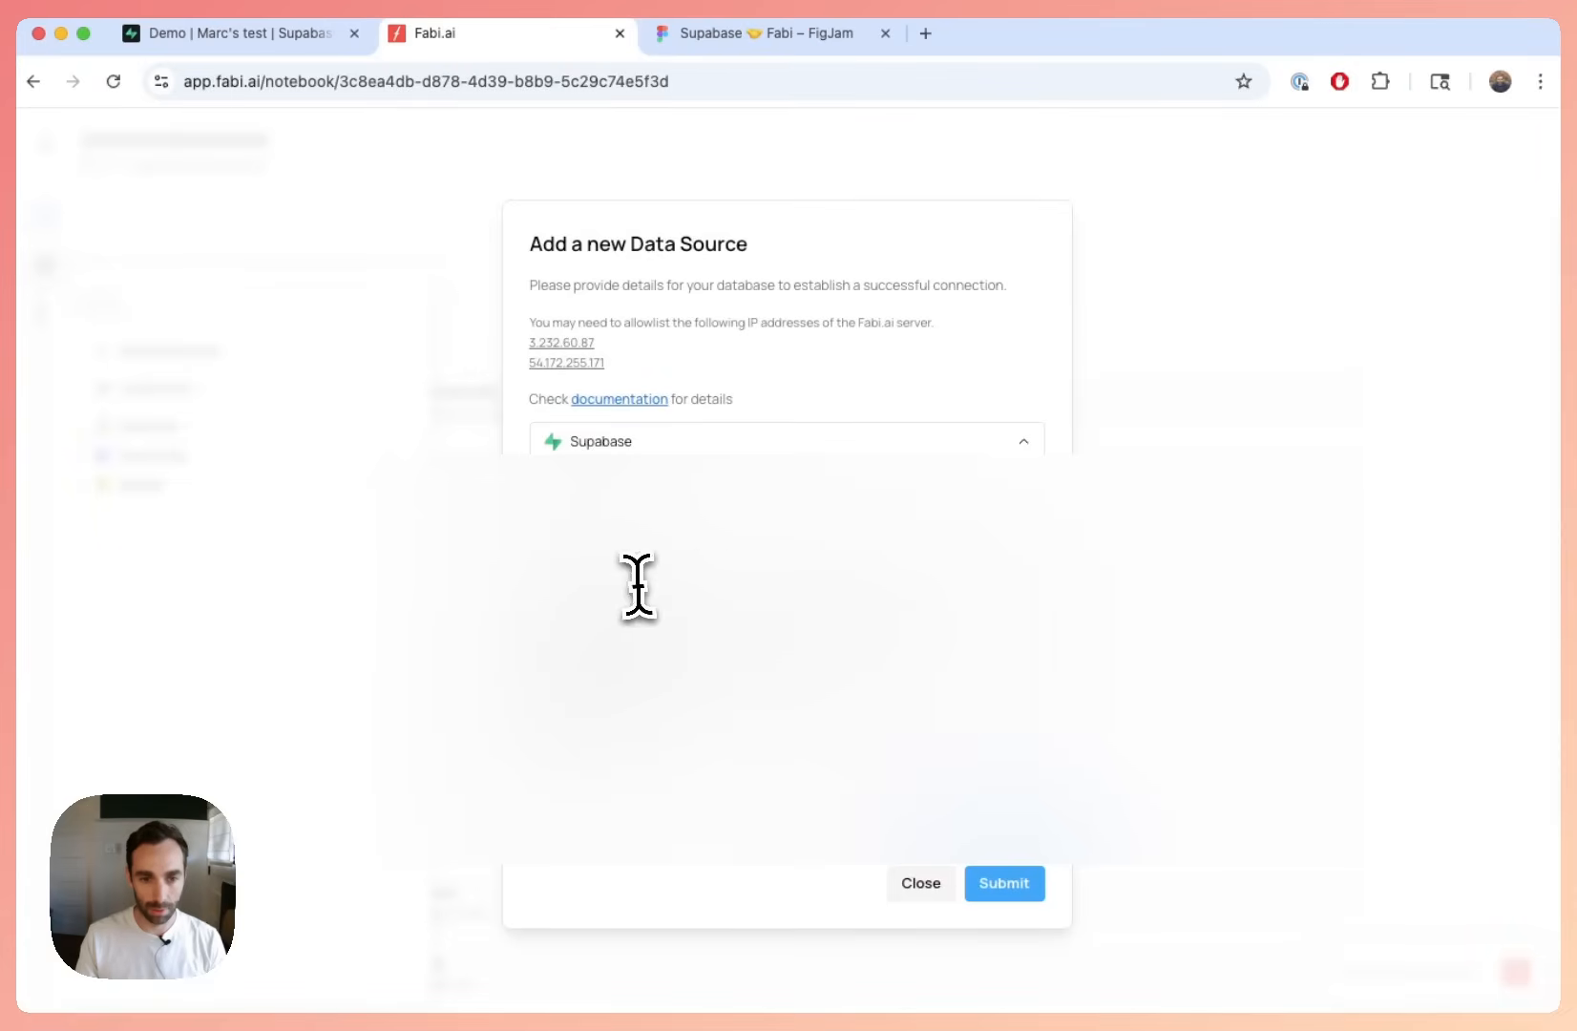
pyautogui.click(201, 43)
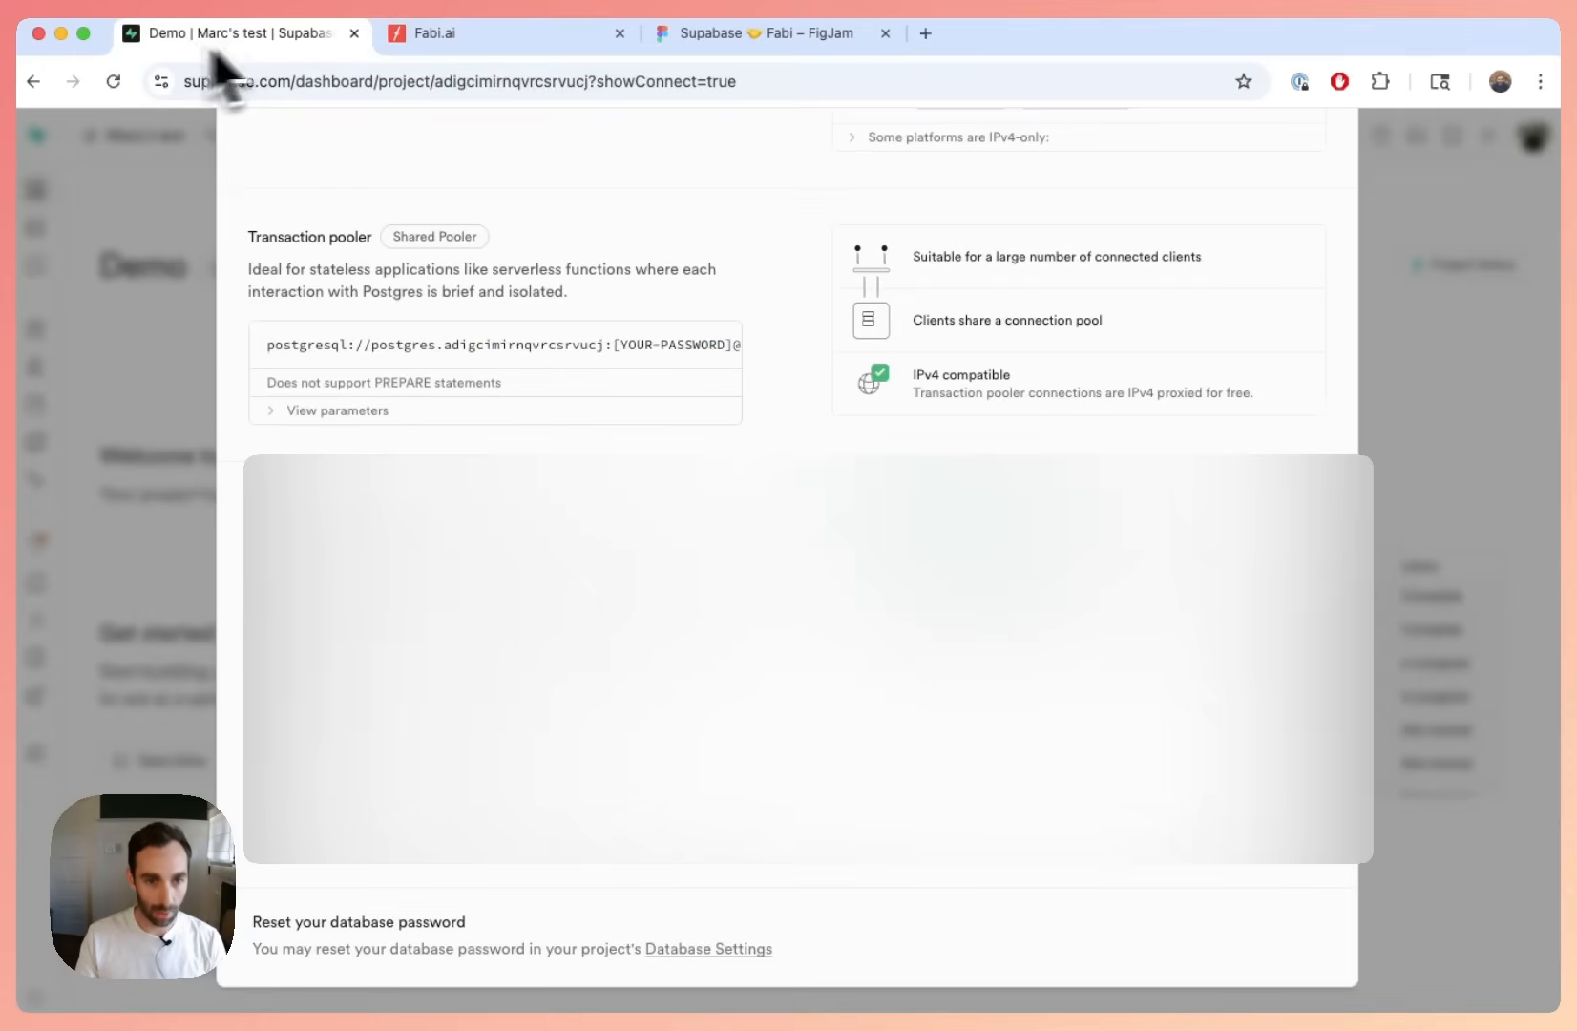
pyautogui.click(440, 40)
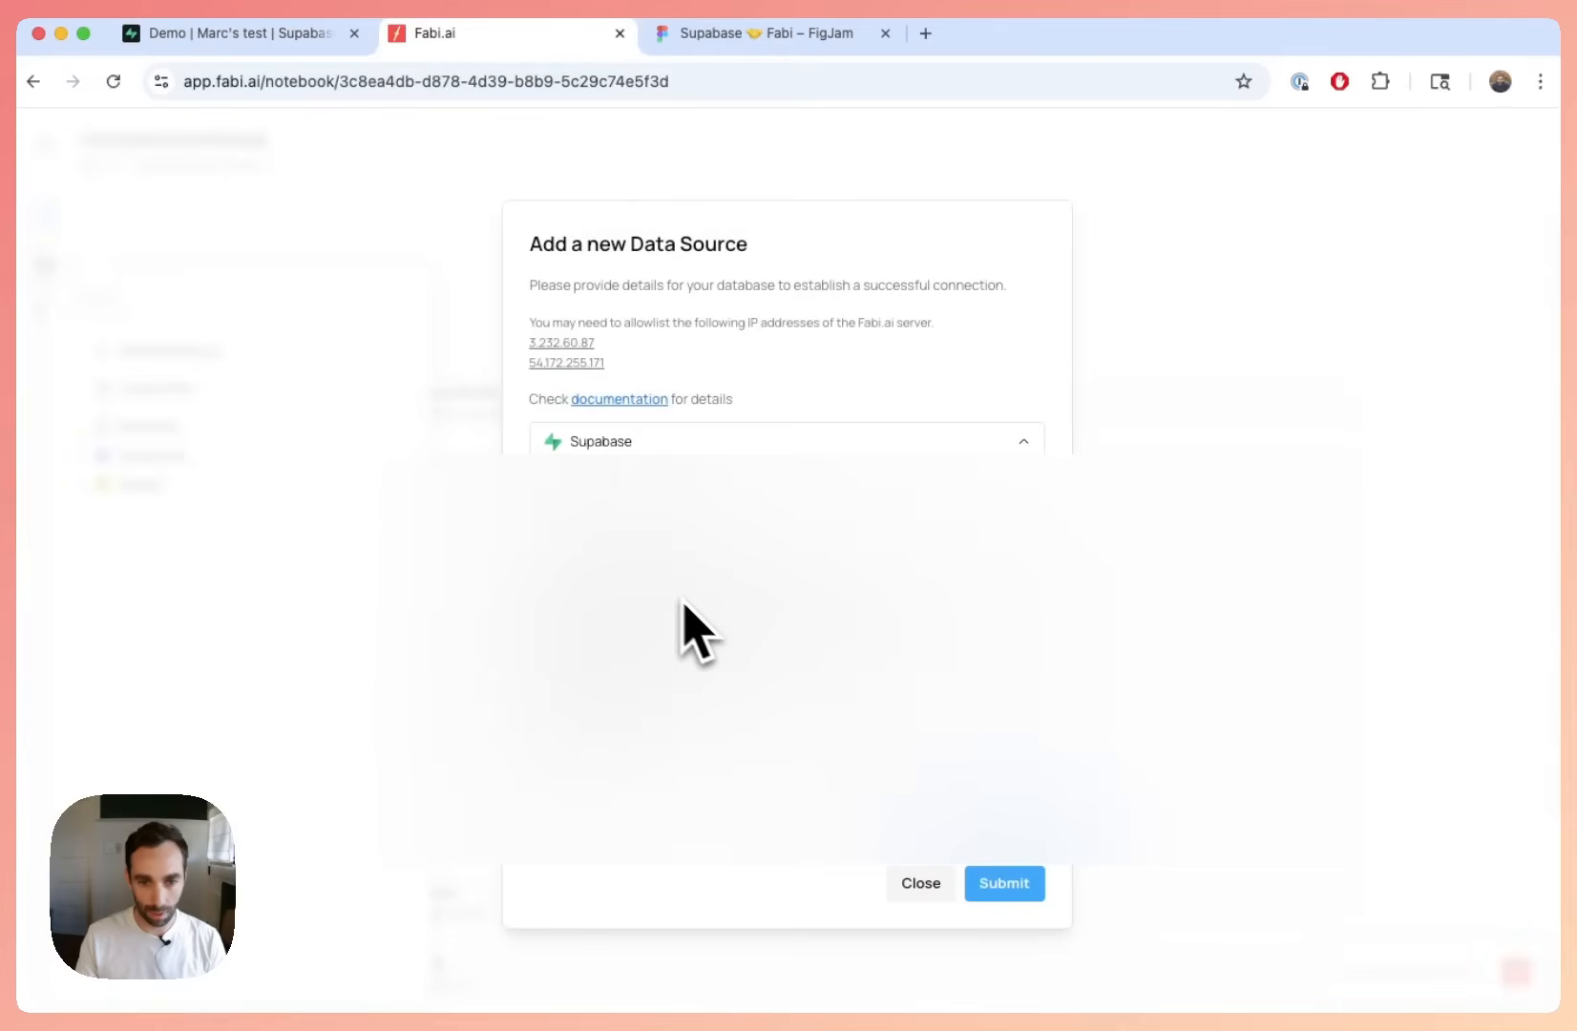
pyautogui.click(270, 38)
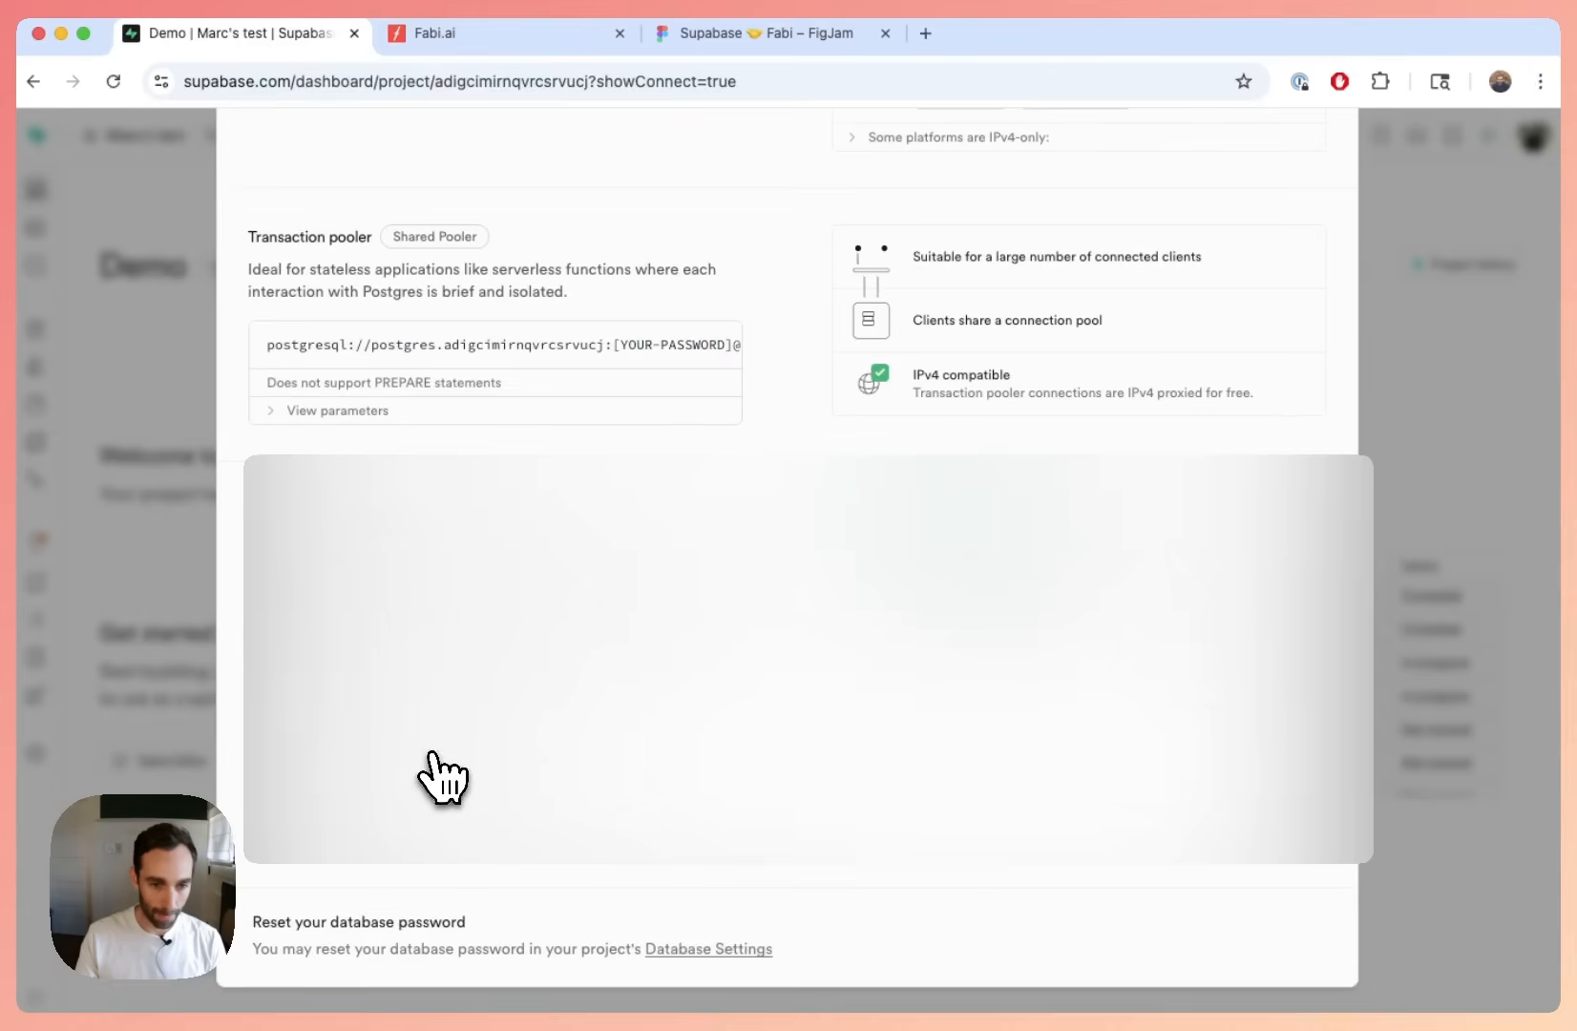
pyautogui.click(557, 38)
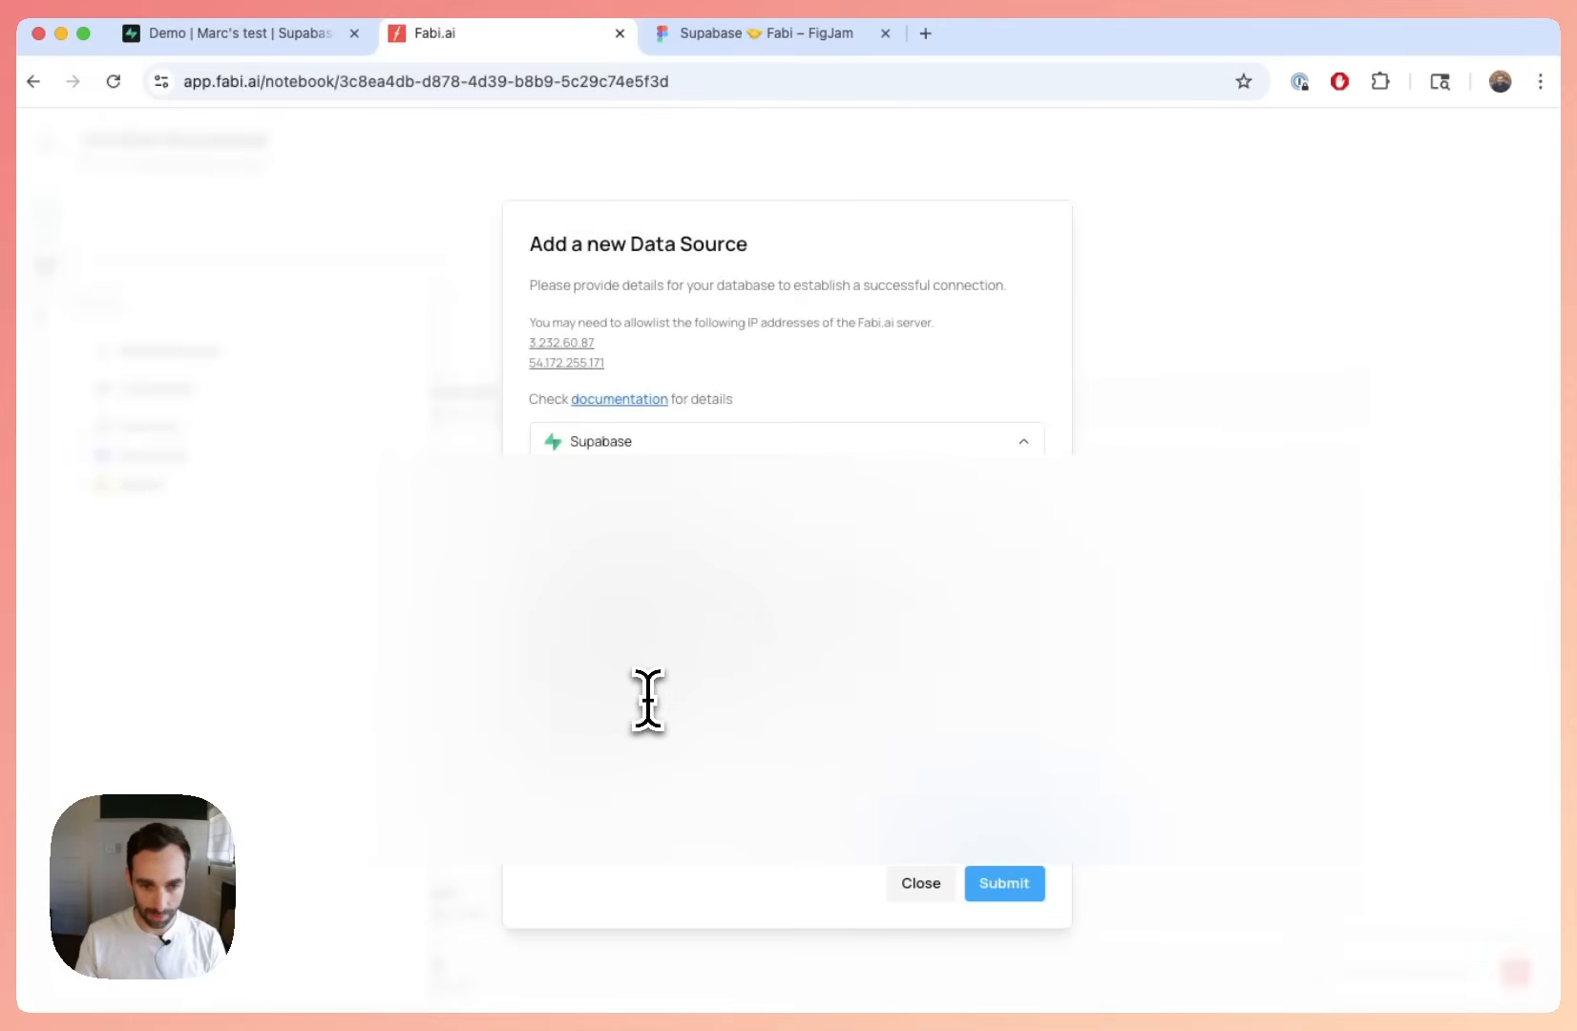
pyautogui.click(189, 39)
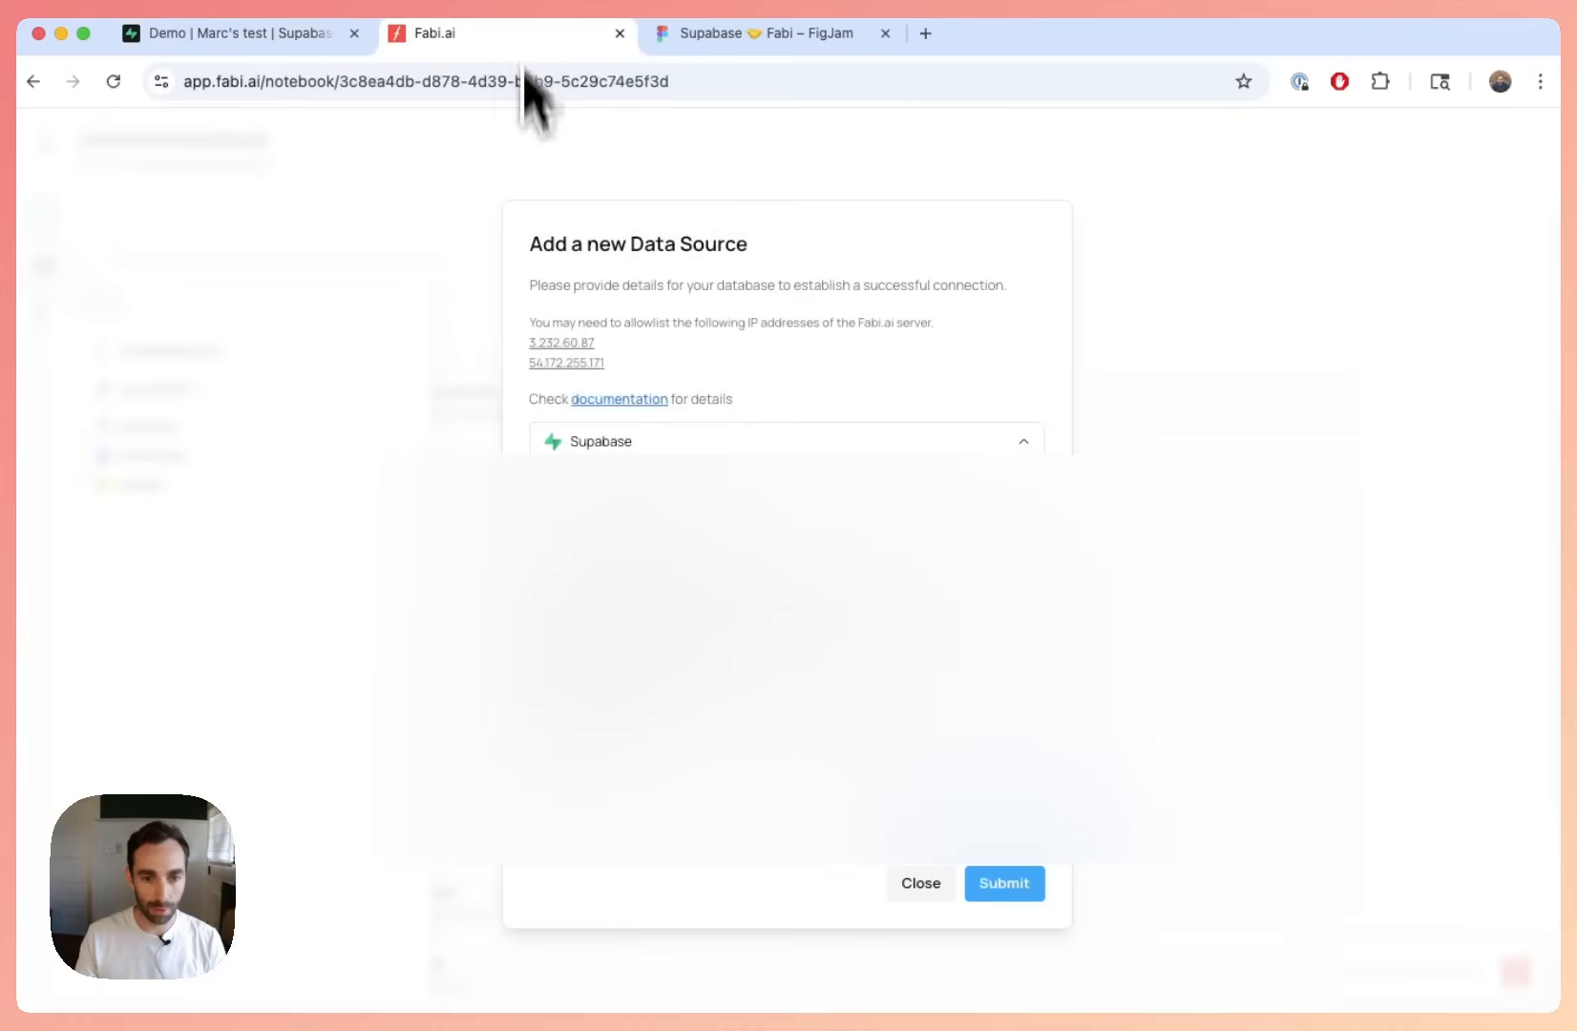
pyautogui.click(557, 34)
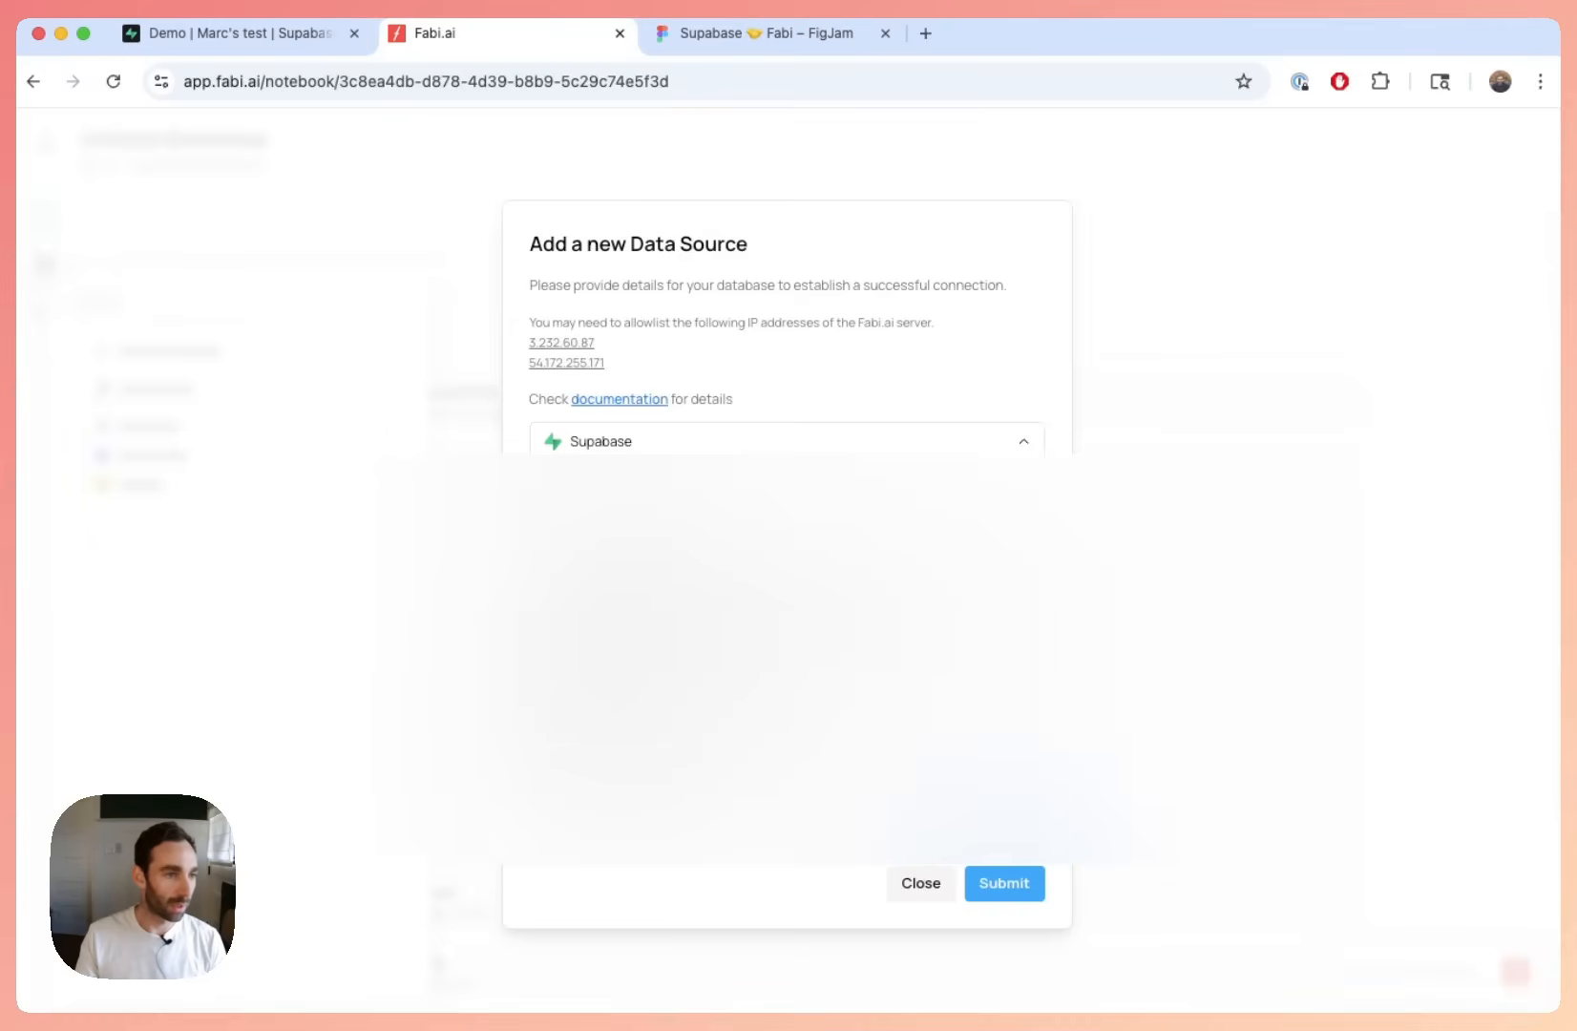
# Step: Fill in the database password, submit the Supabase data source and dismiss the 1Password save prompts
pyautogui.press('super+Tab')
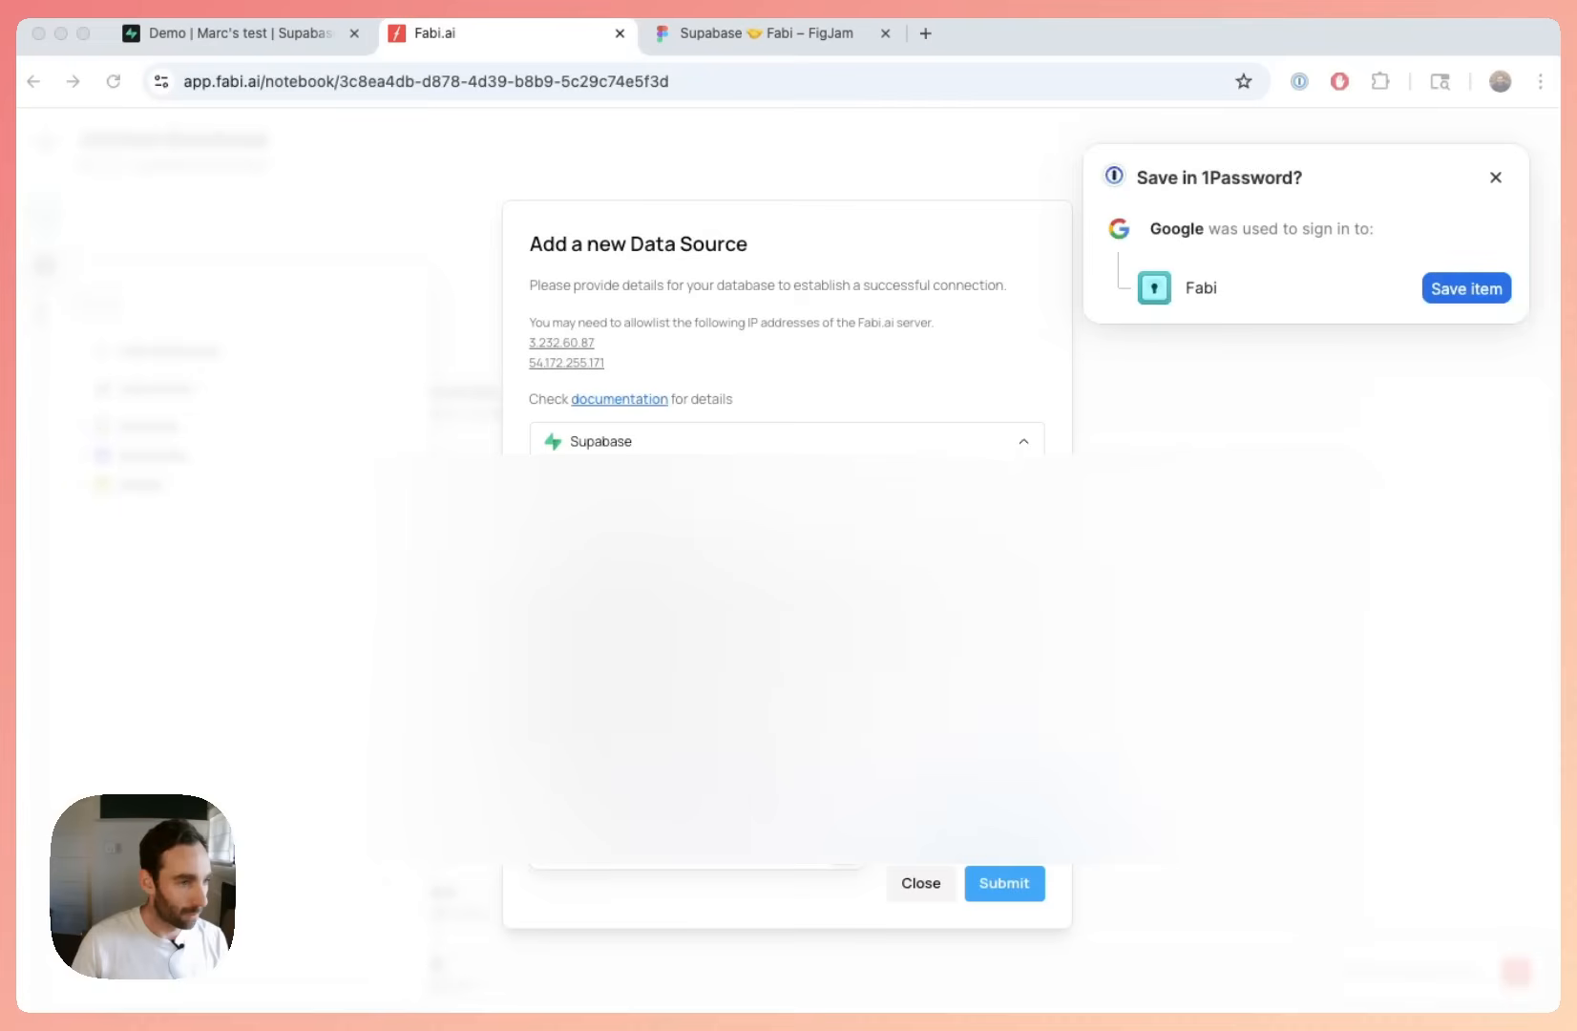
pyautogui.click(979, 781)
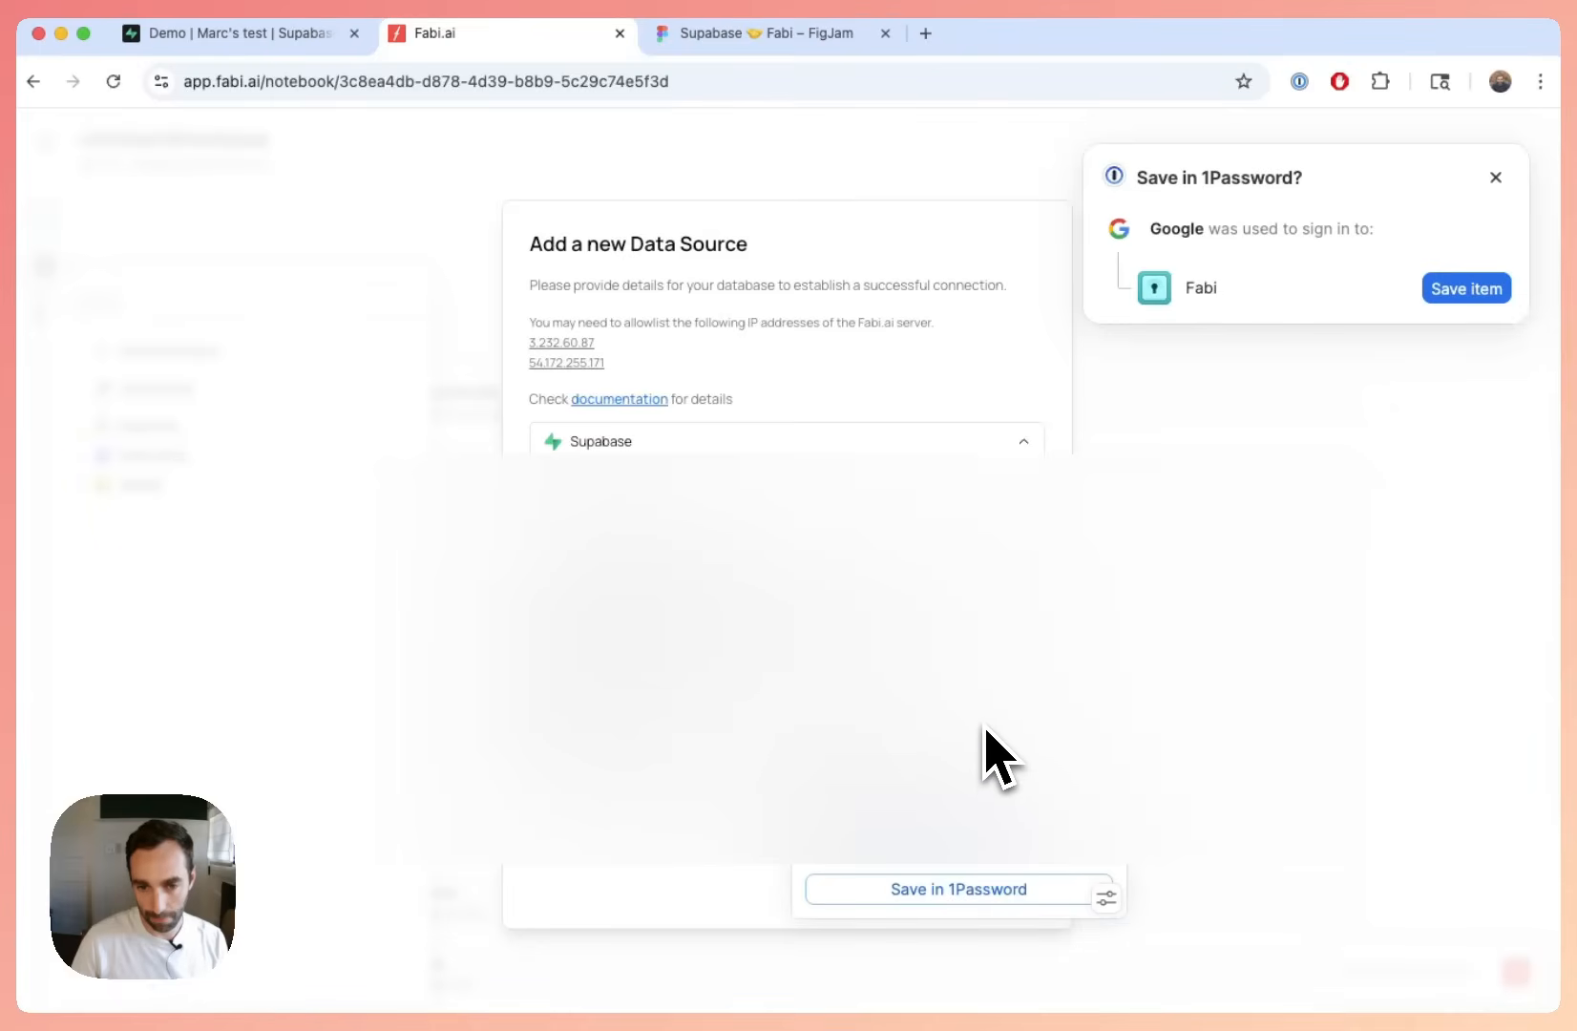
pyautogui.click(1040, 733)
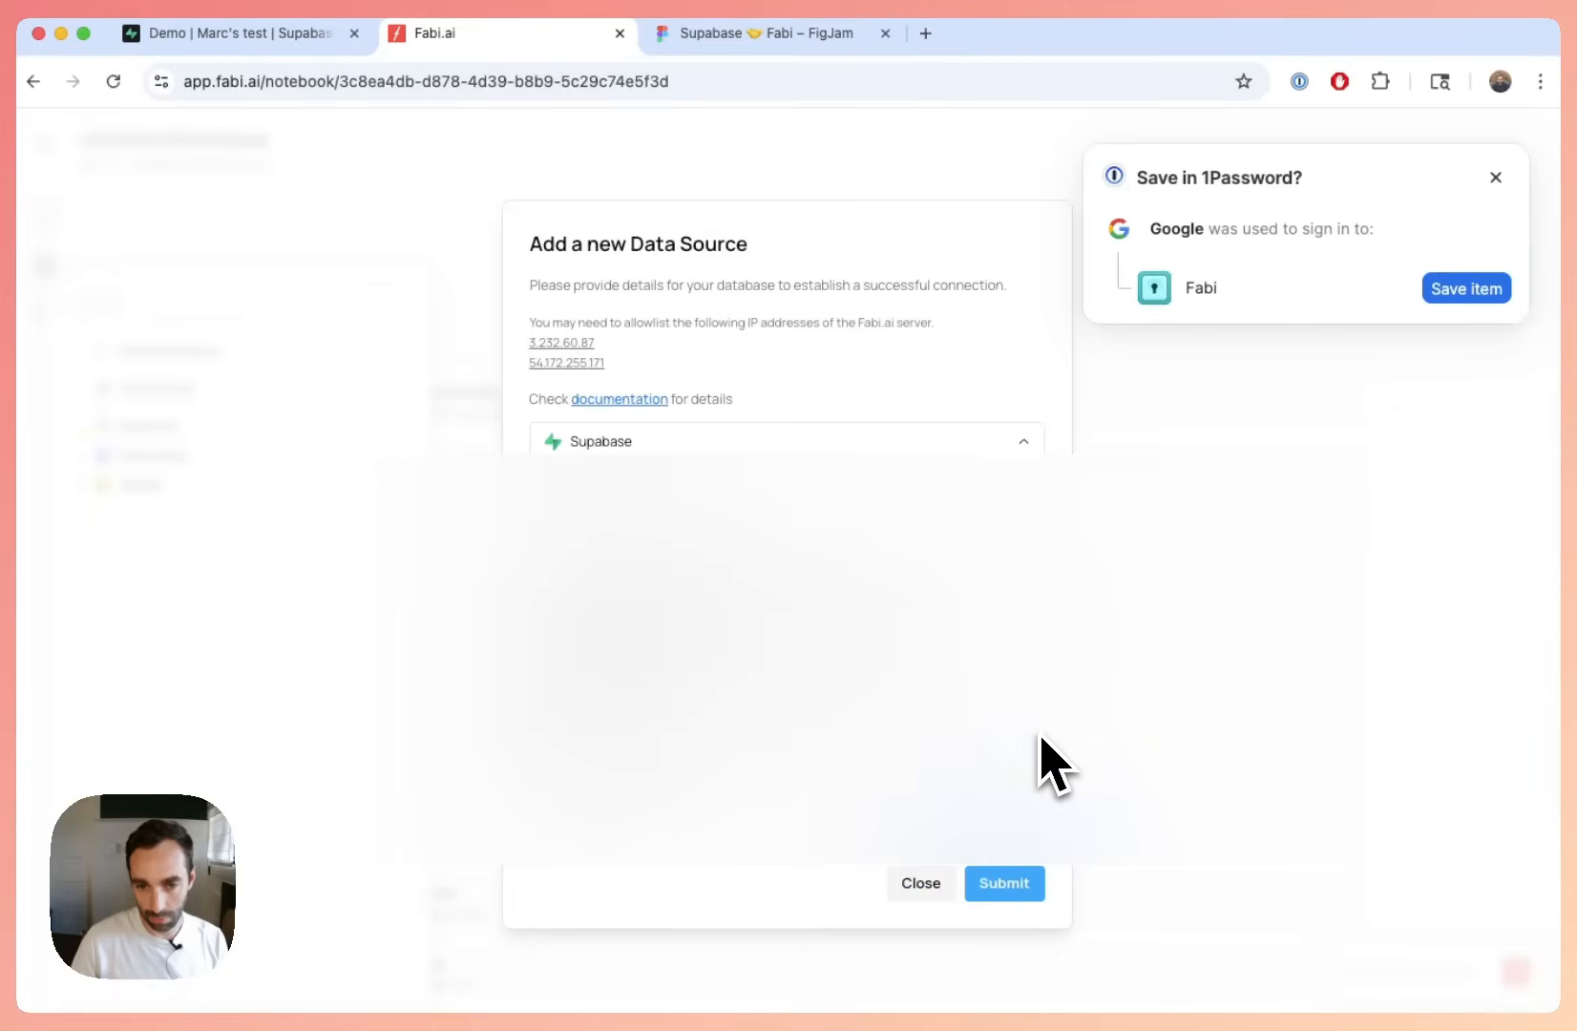
pyautogui.click(1496, 178)
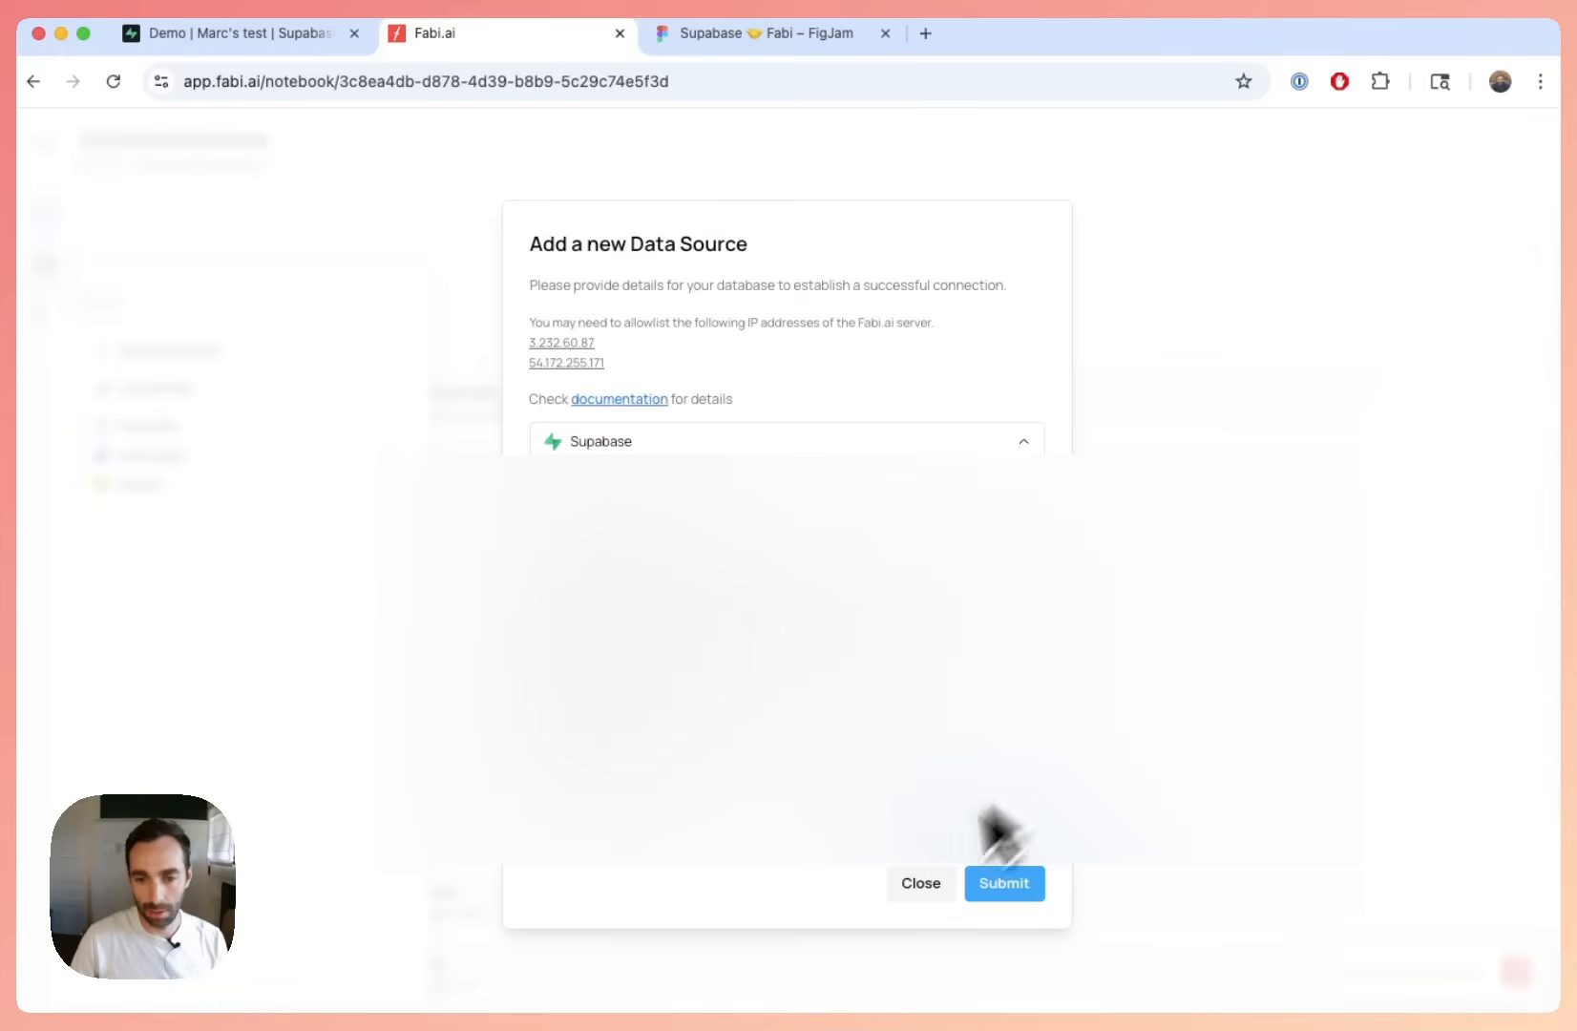
pyautogui.click(1002, 884)
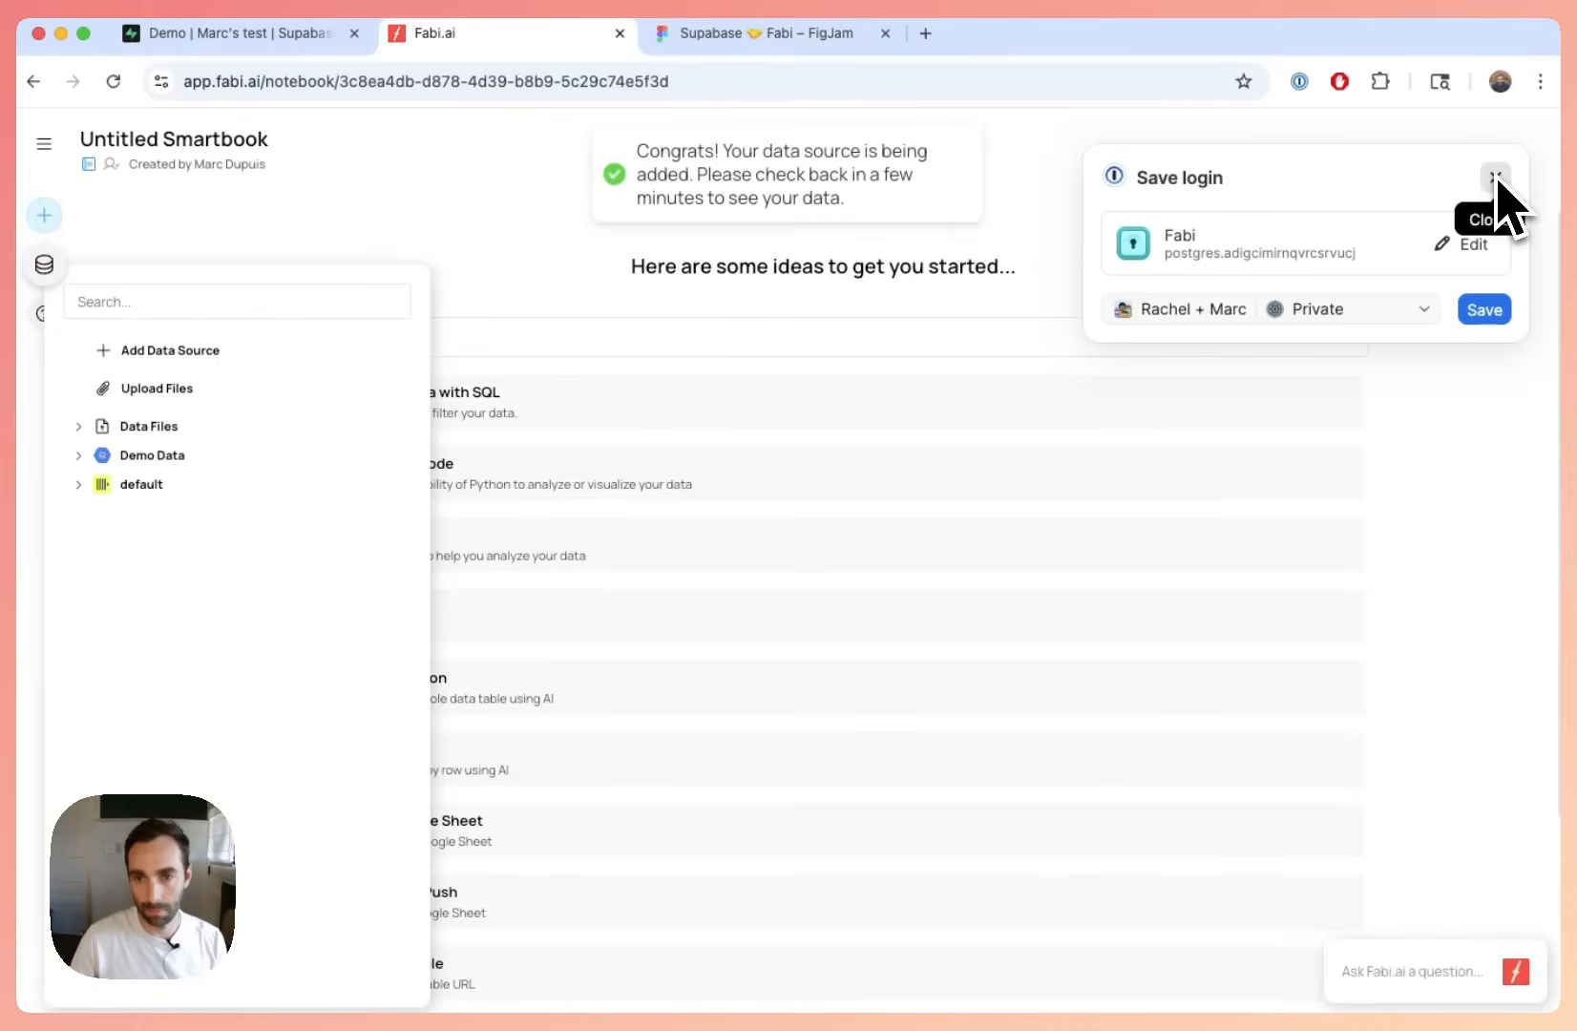
pyautogui.click(1496, 179)
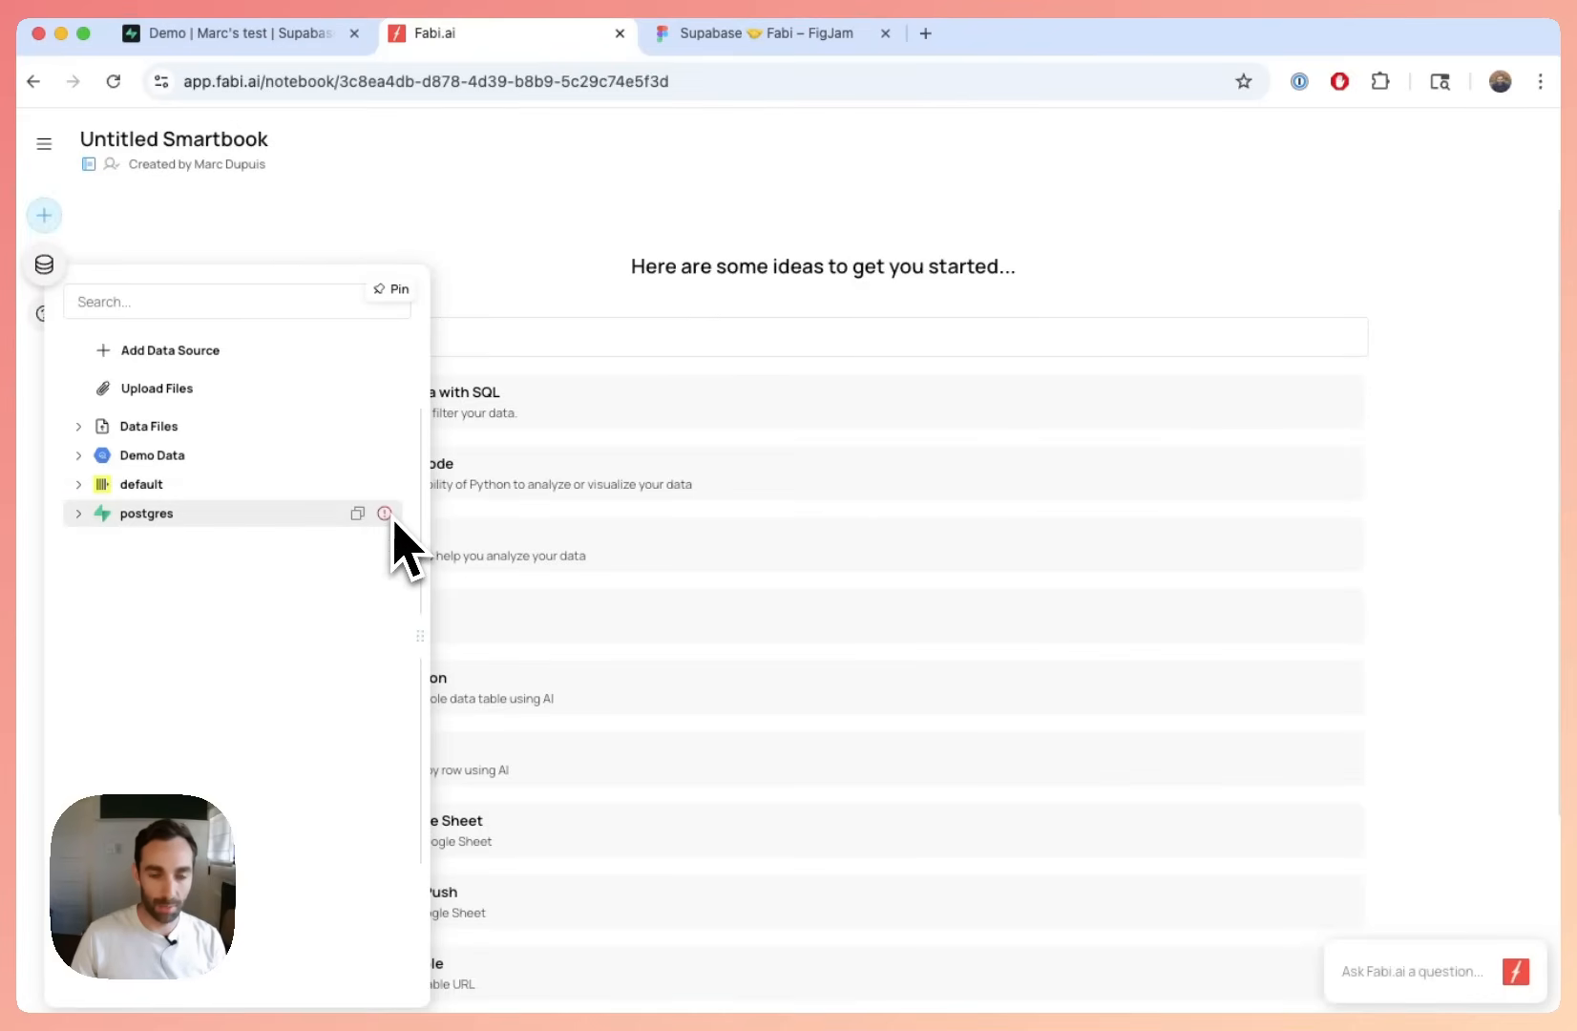
# Step: Reload the Smartbook page and reopen its list of data sources
pyautogui.moveTo(395, 522)
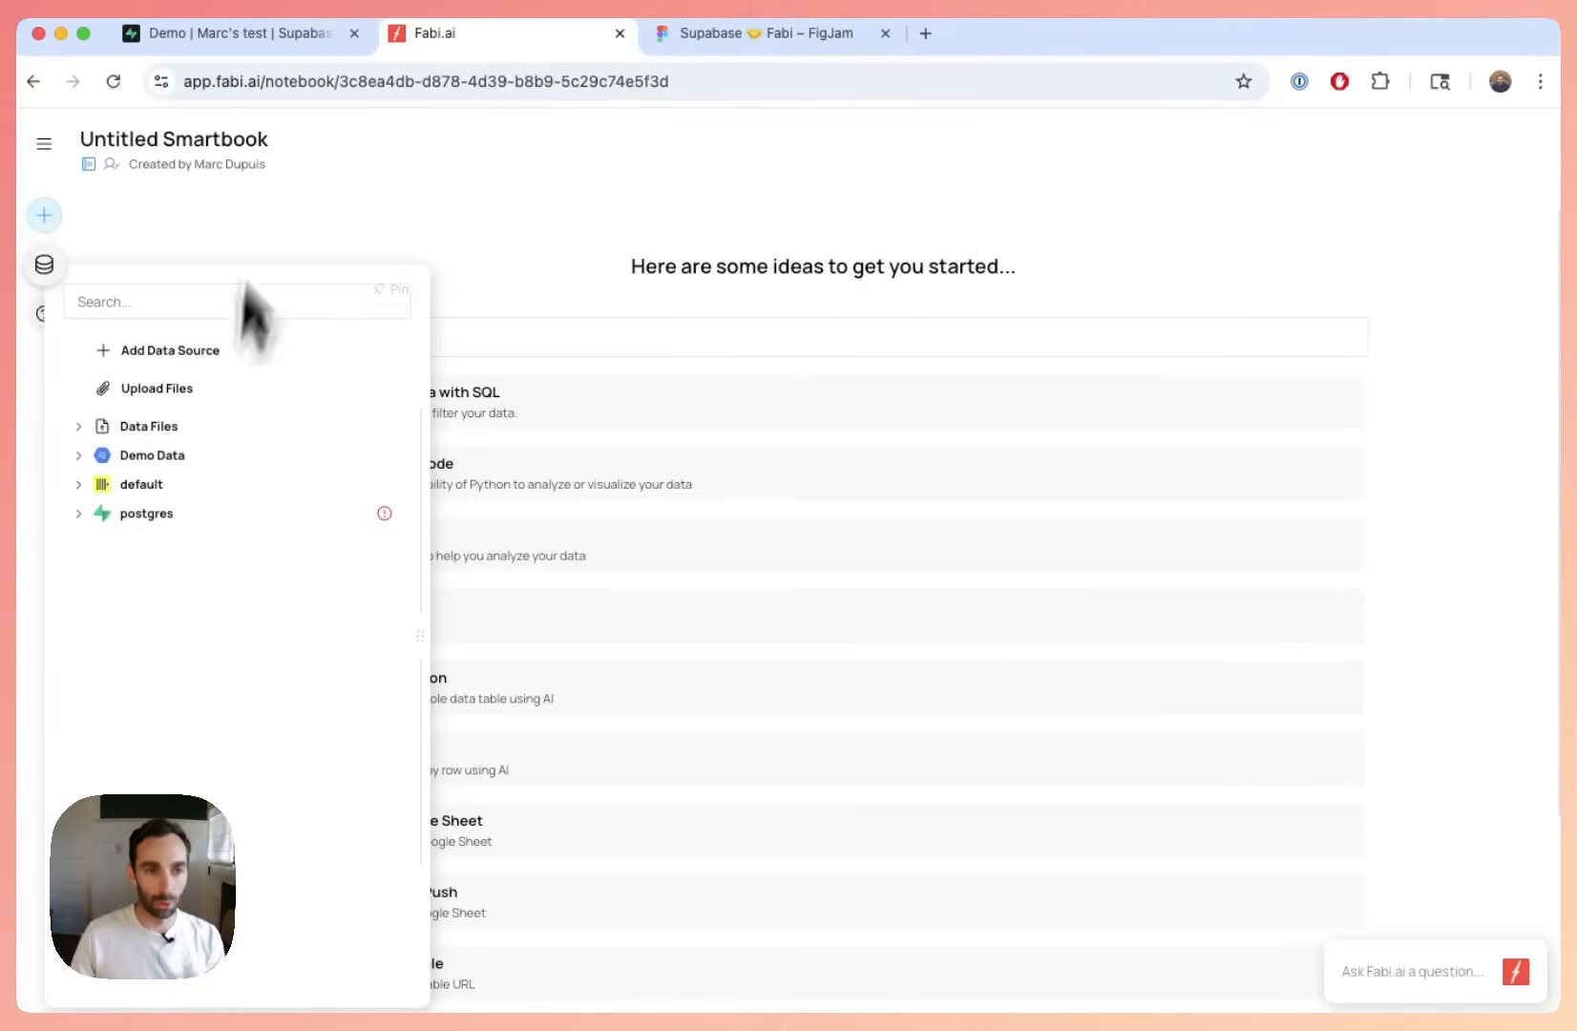
pyautogui.click(366, 228)
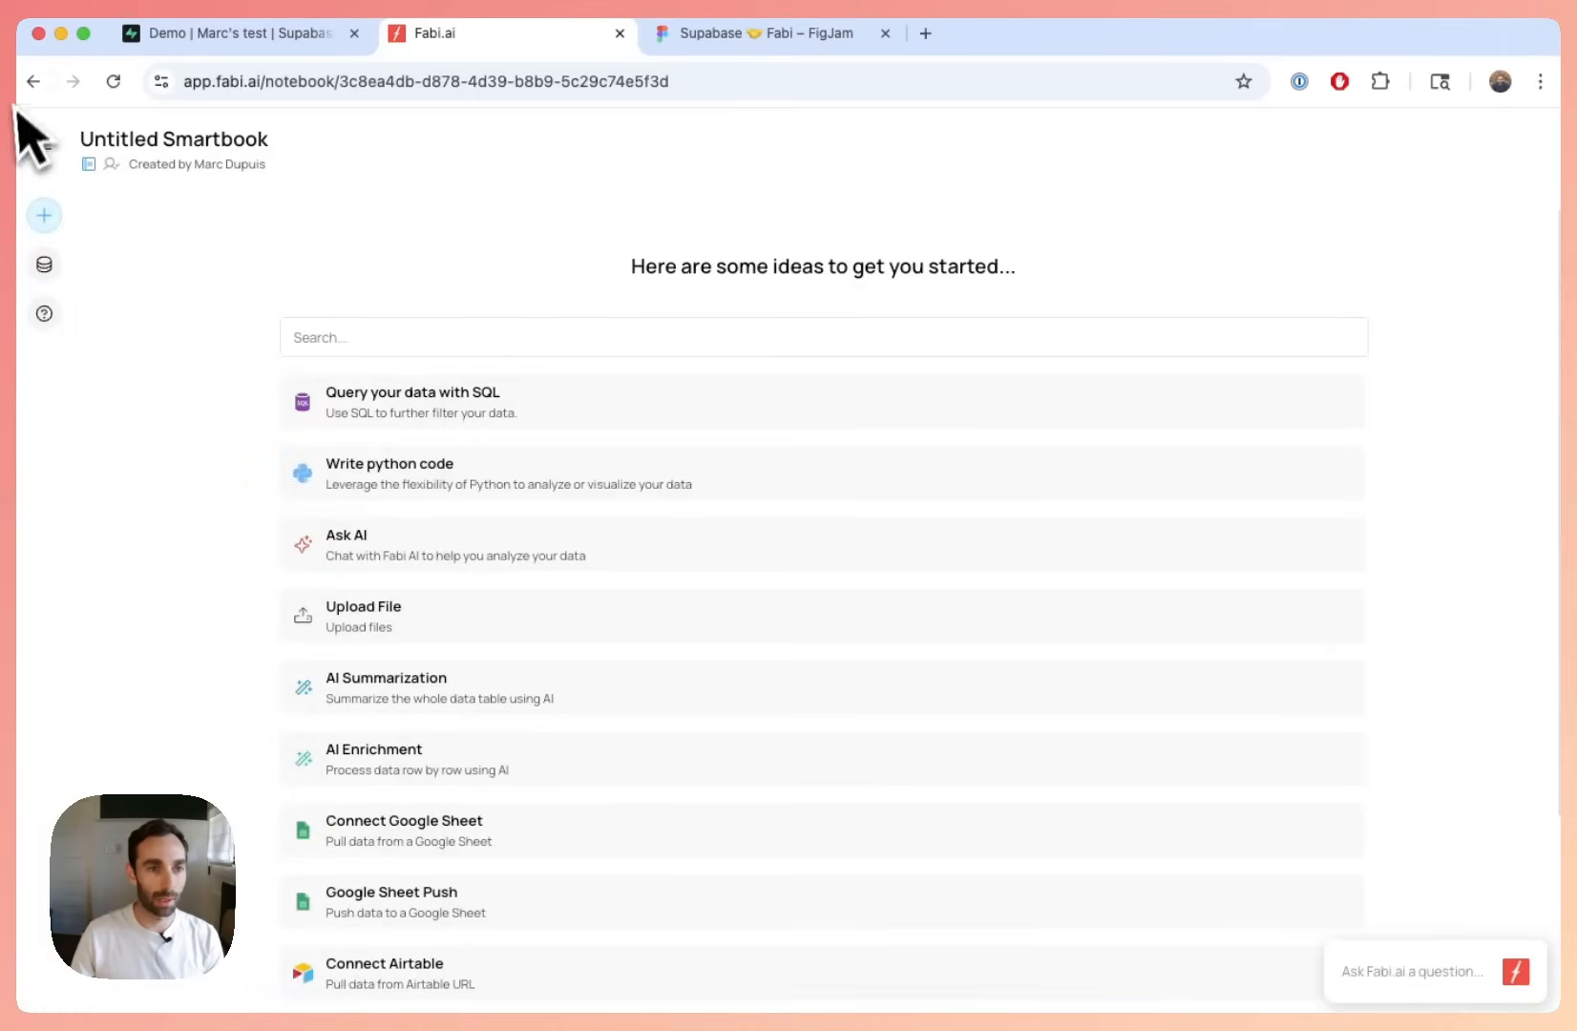
pyautogui.click(118, 87)
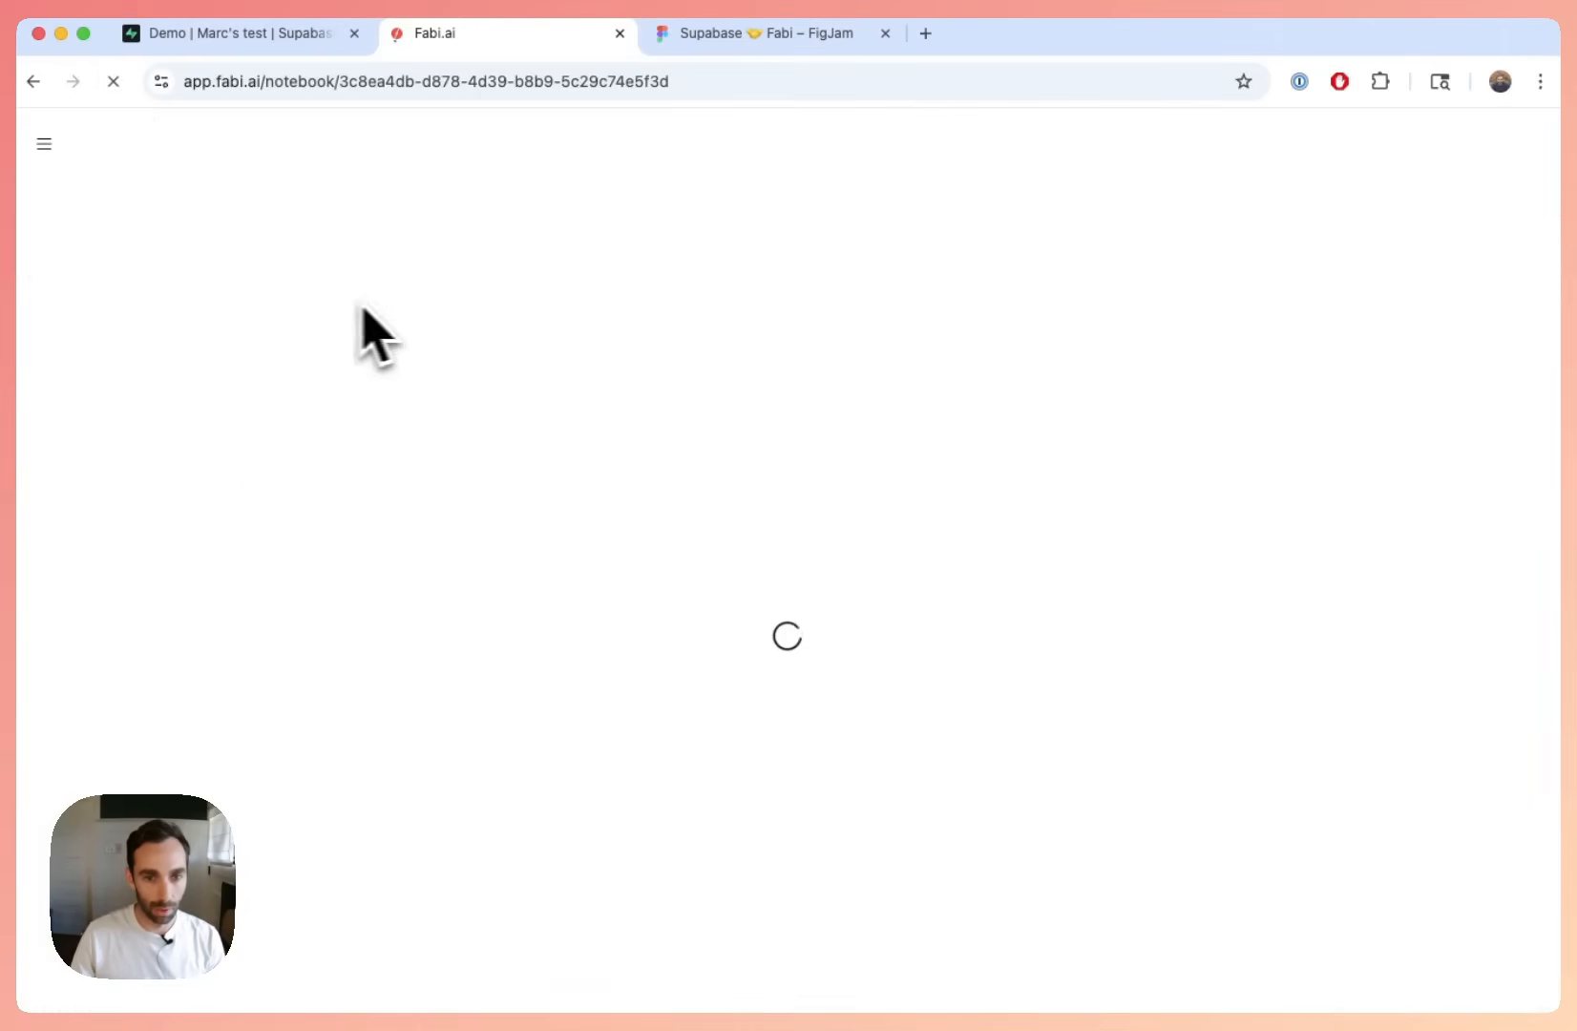
pyautogui.click(45, 265)
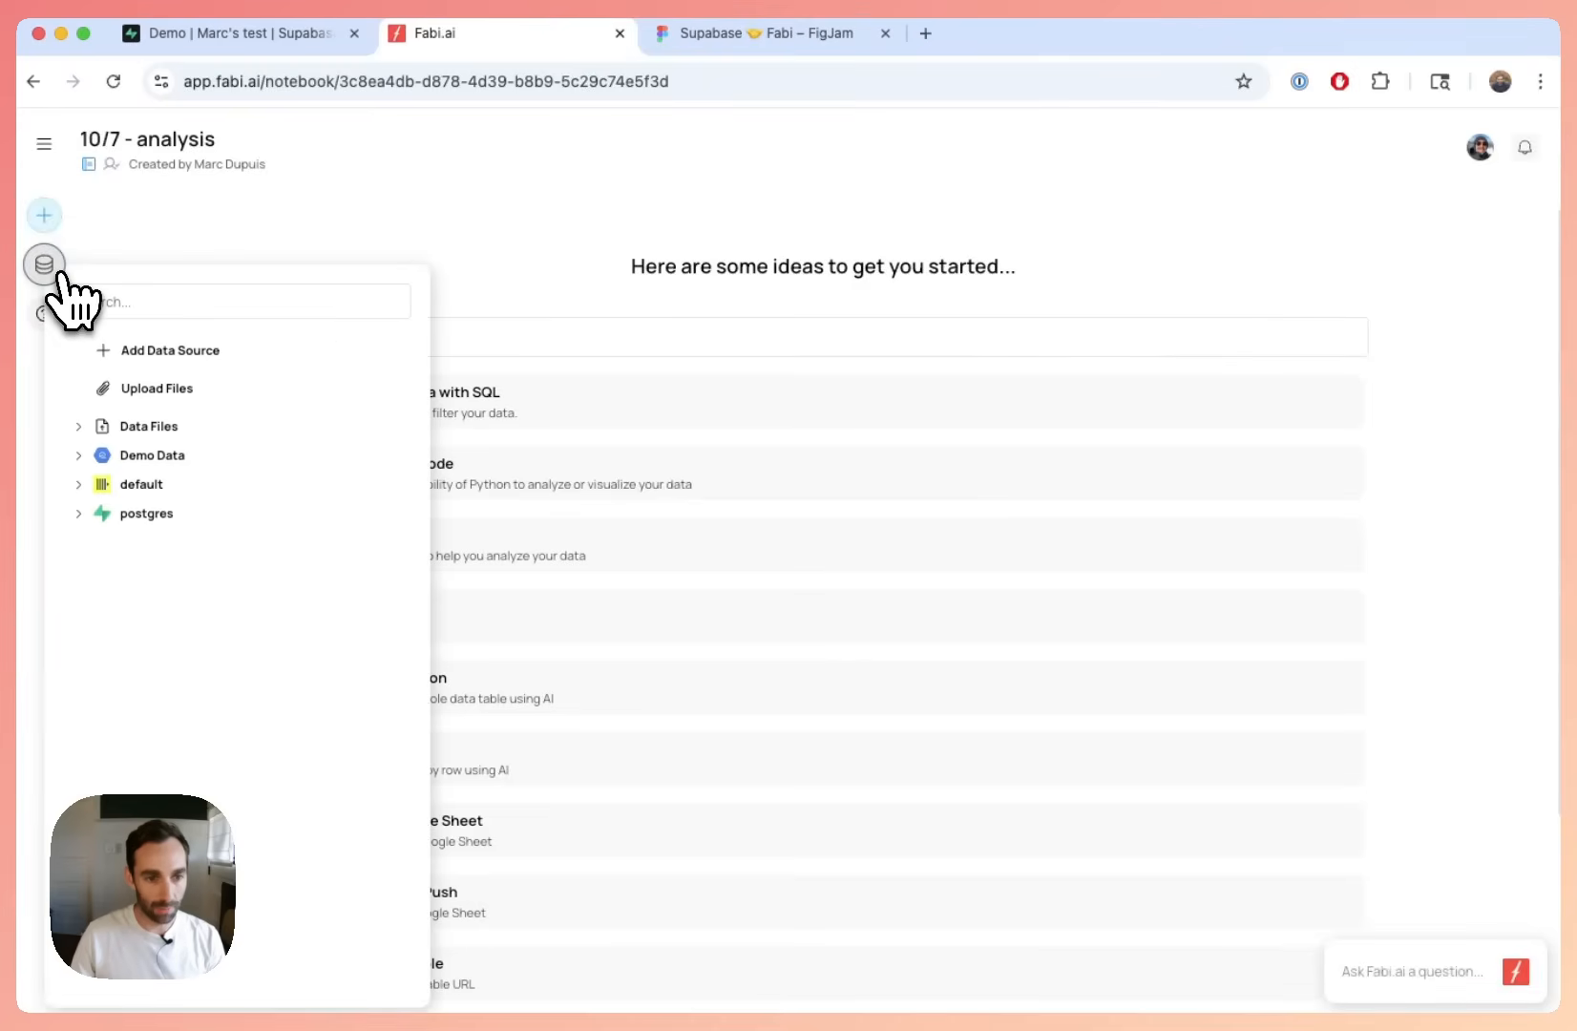
# Step: Expand the postgres data source and look through its tables
pyautogui.click(84, 515)
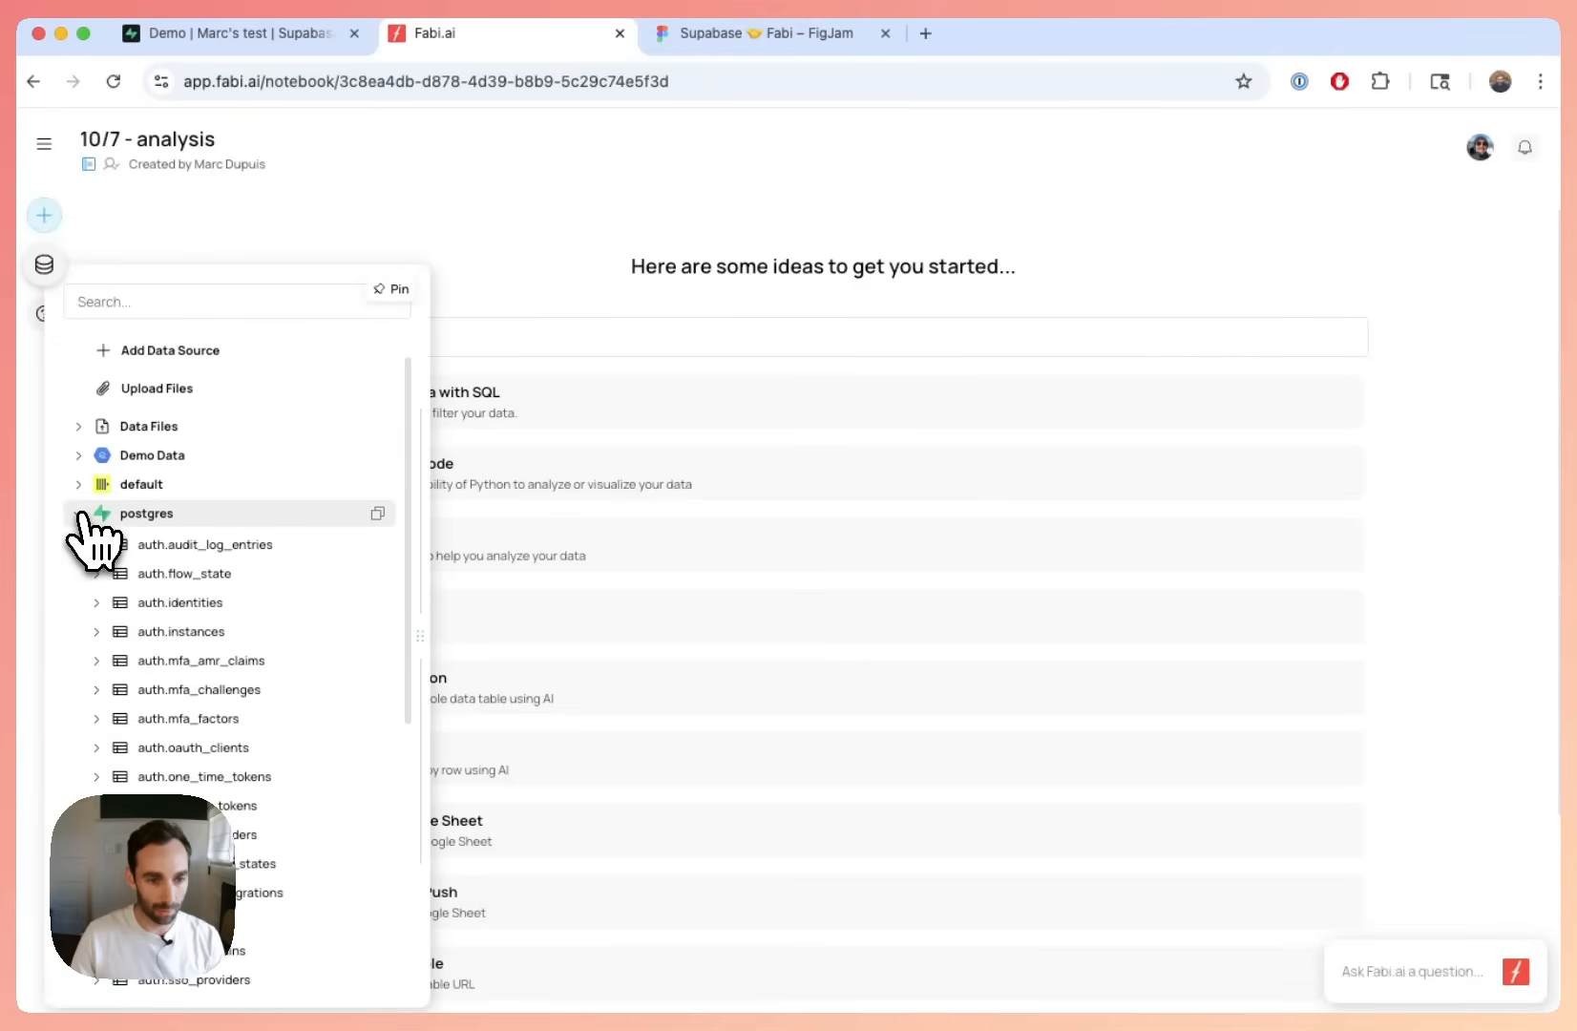
pyautogui.scroll(-5, 191, 625)
pyautogui.scroll(4, 204, 632)
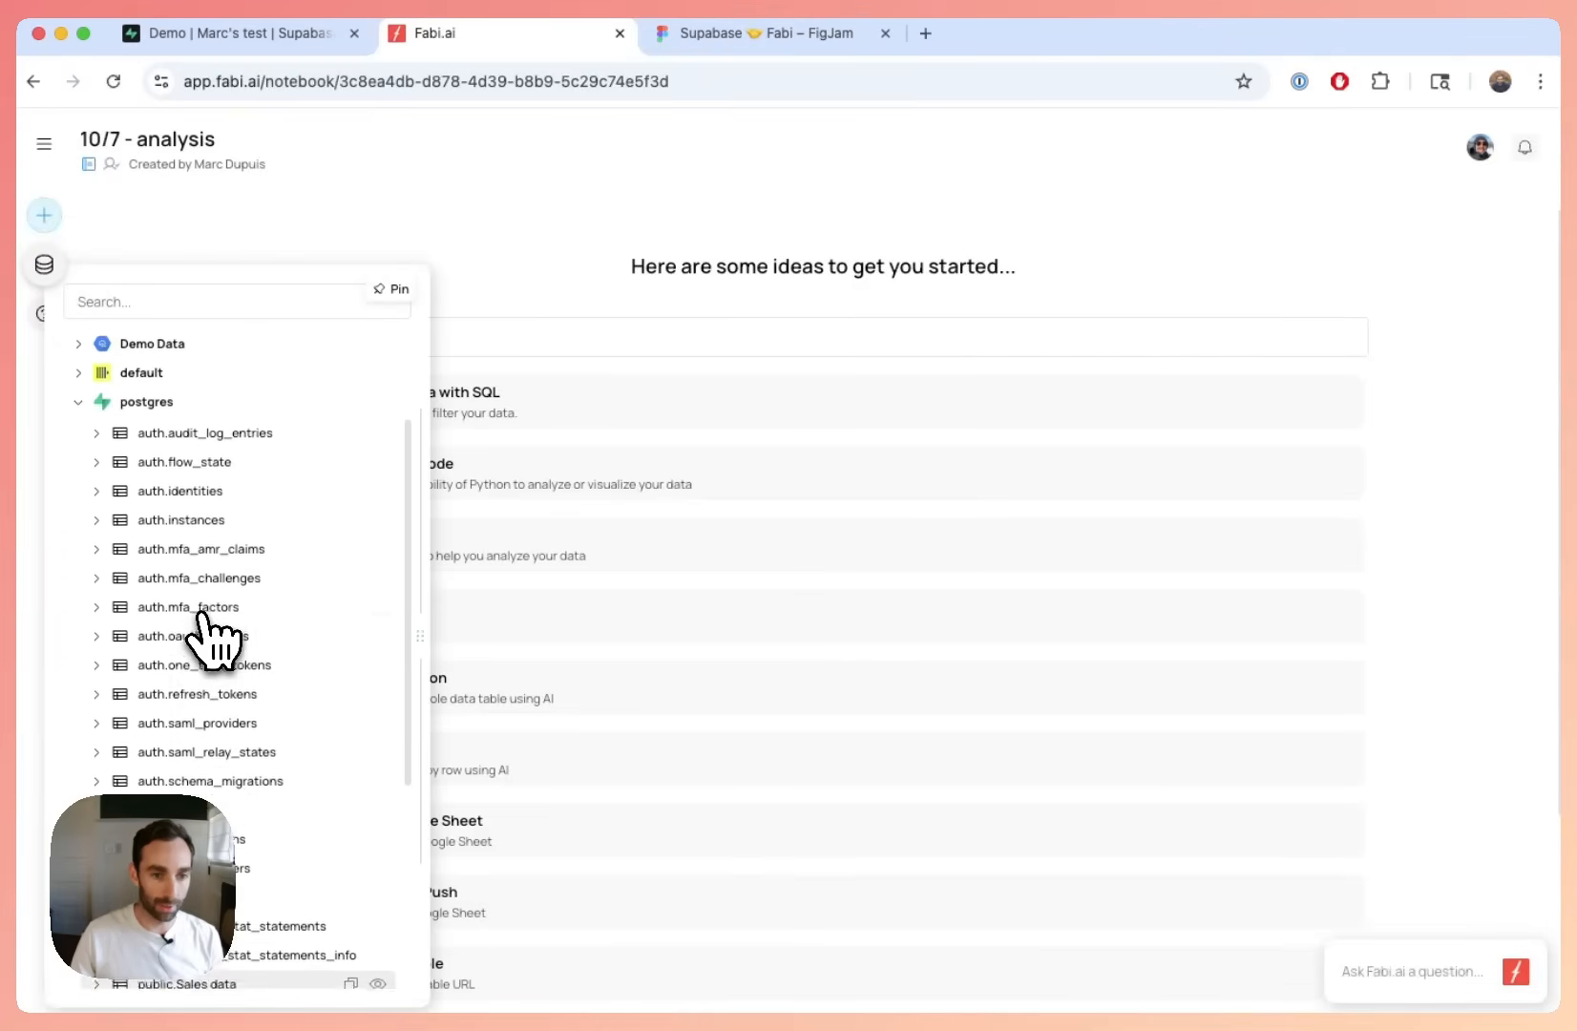
pyautogui.scroll(-1, 210, 611)
pyautogui.scroll(-4, 210, 582)
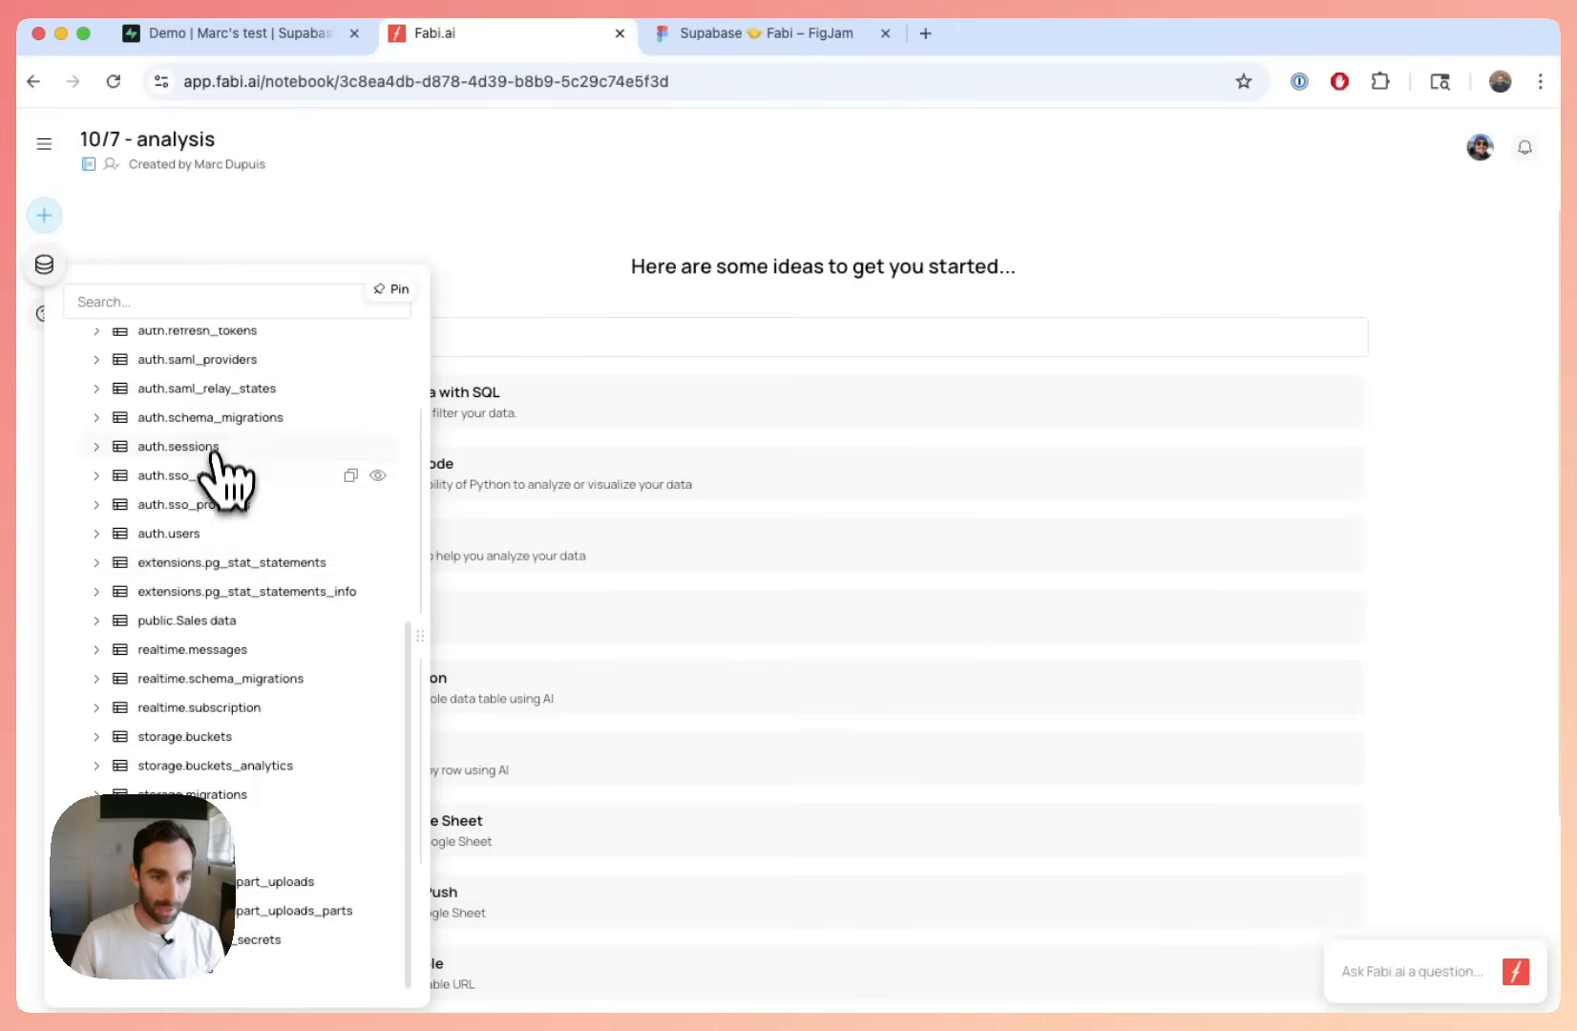
# Step: Review the auth, extensions, public, realtime and storage tables listed under the postgres data source
pyautogui.scroll(4, 218, 506)
pyautogui.scroll(1, 218, 515)
pyautogui.scroll(2, 218, 410)
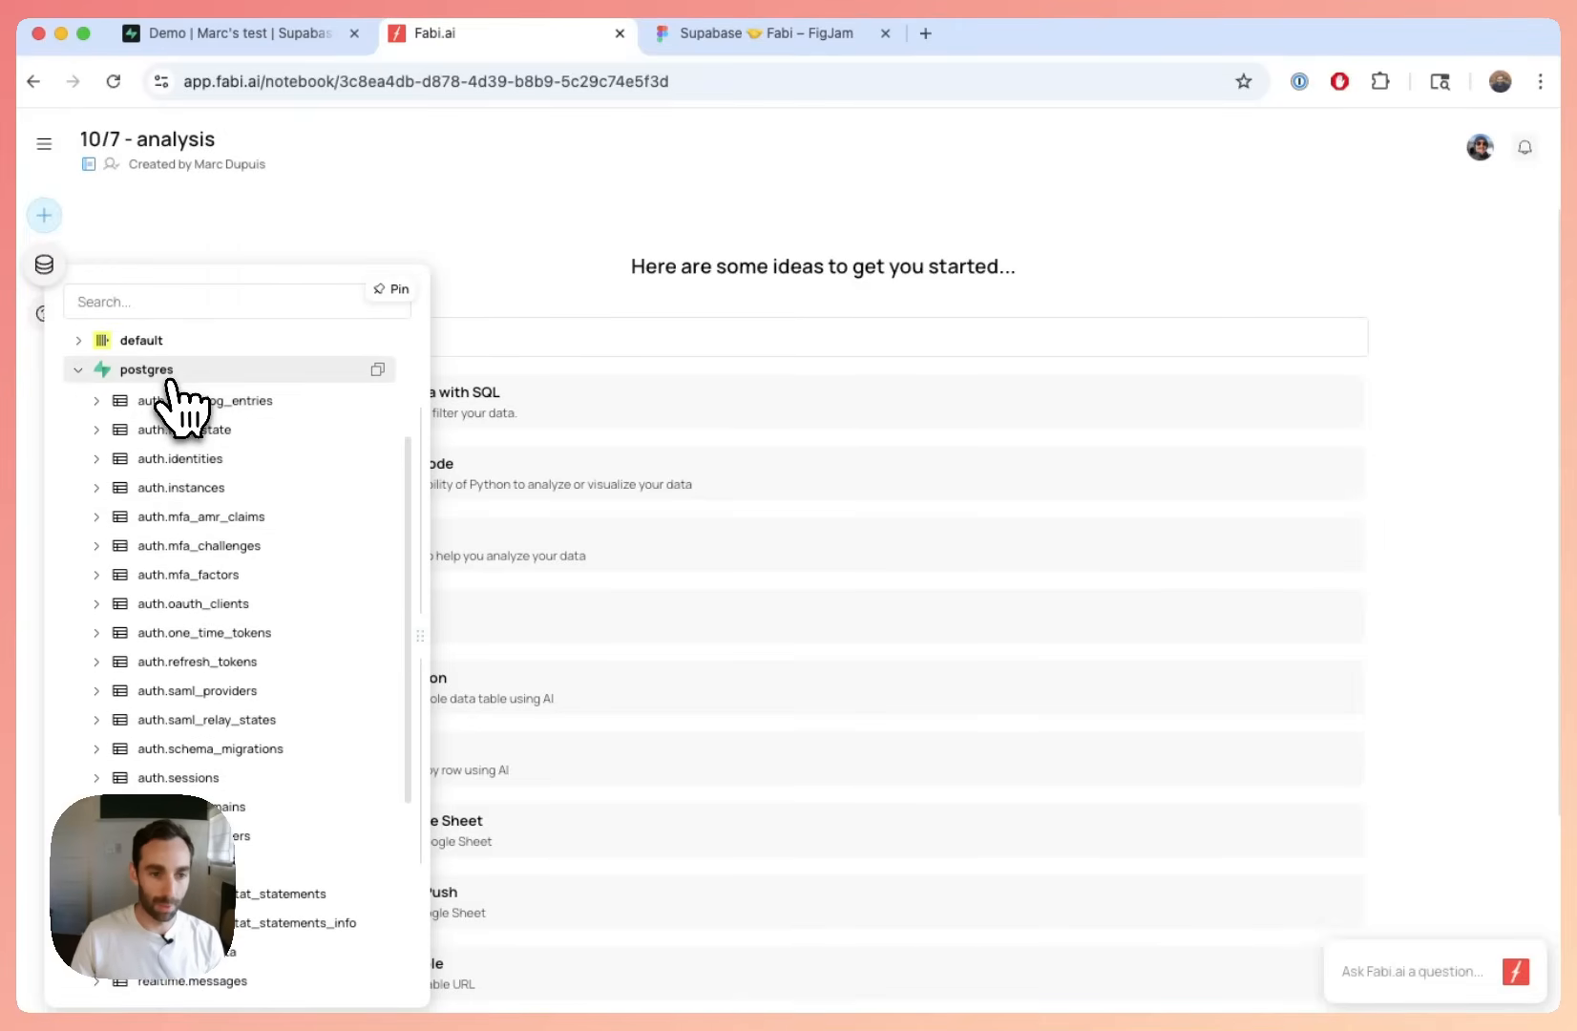
pyautogui.scroll(-2, 219, 516)
pyautogui.scroll(-8, 225, 551)
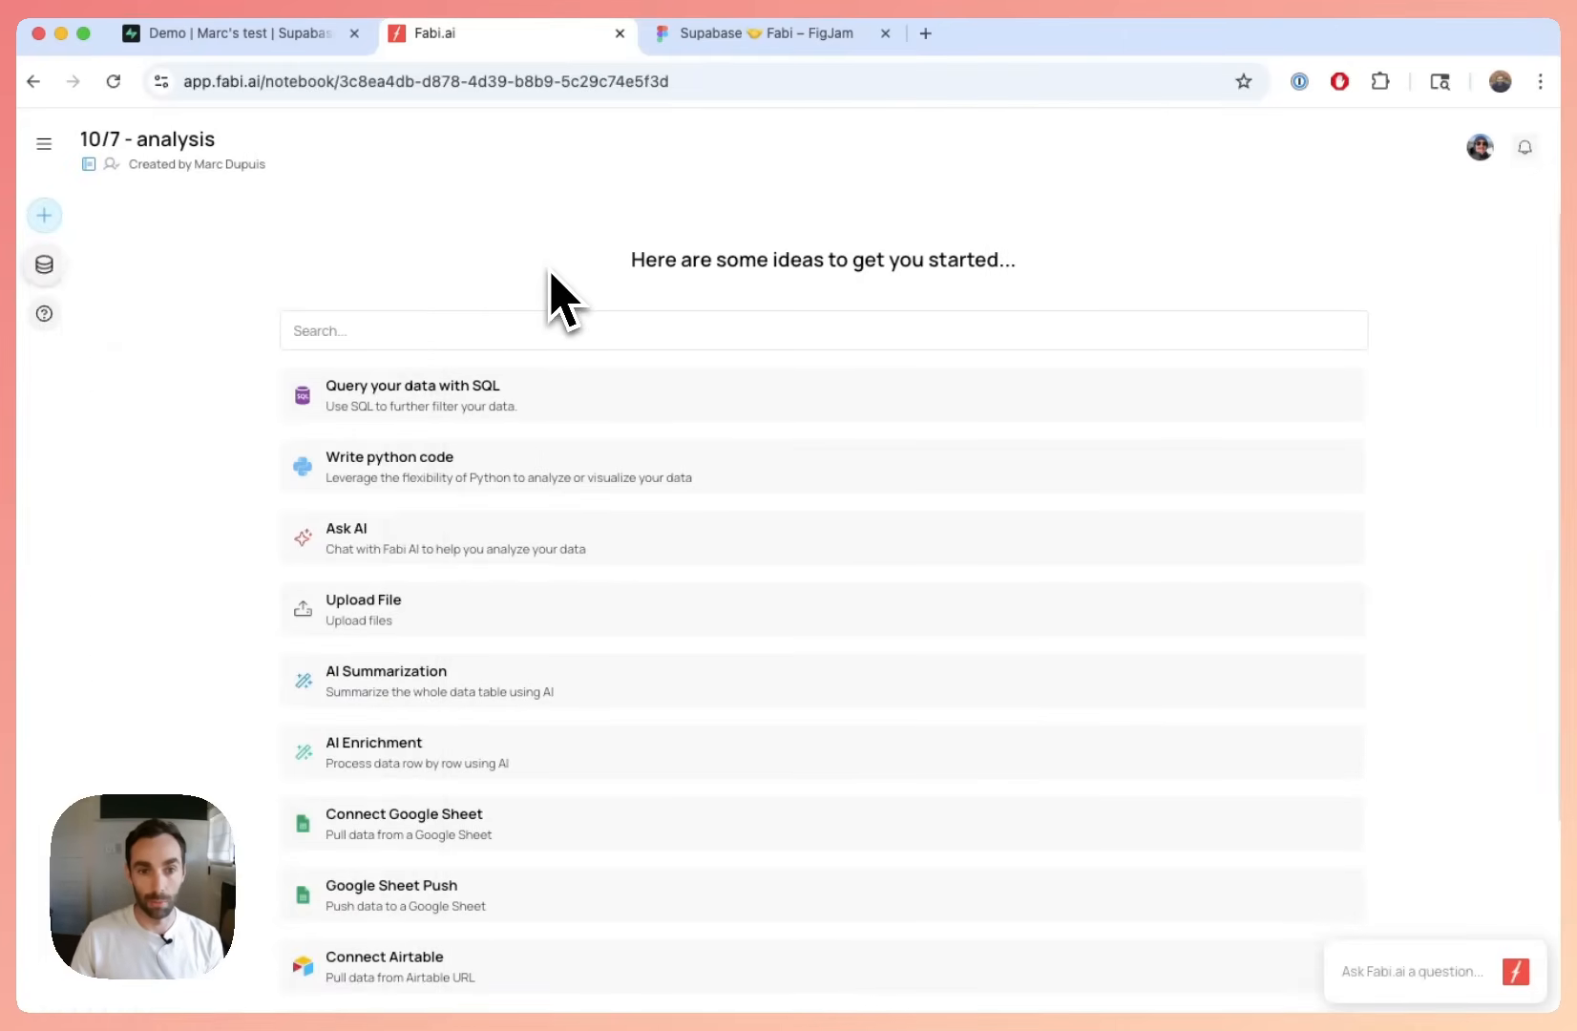
# Step: Open and pin the AI assistant beside the Smartbook, and ask it "what data do I have in Supabase?"
pyautogui.click(1351, 970)
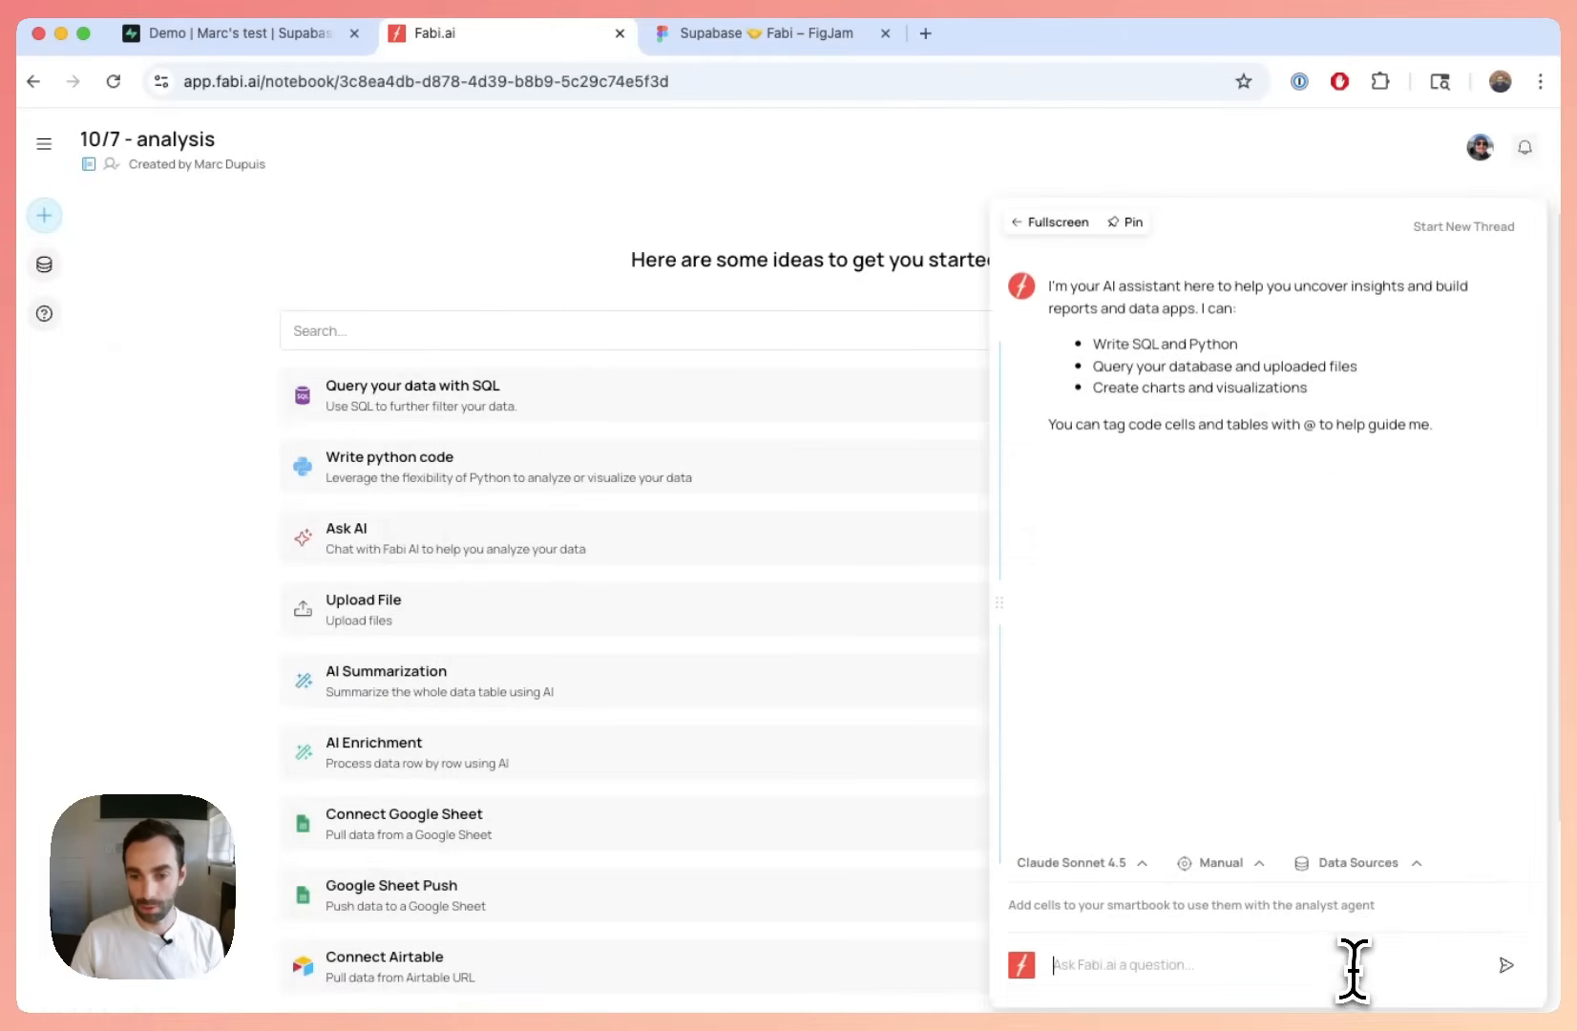
pyautogui.click(1133, 223)
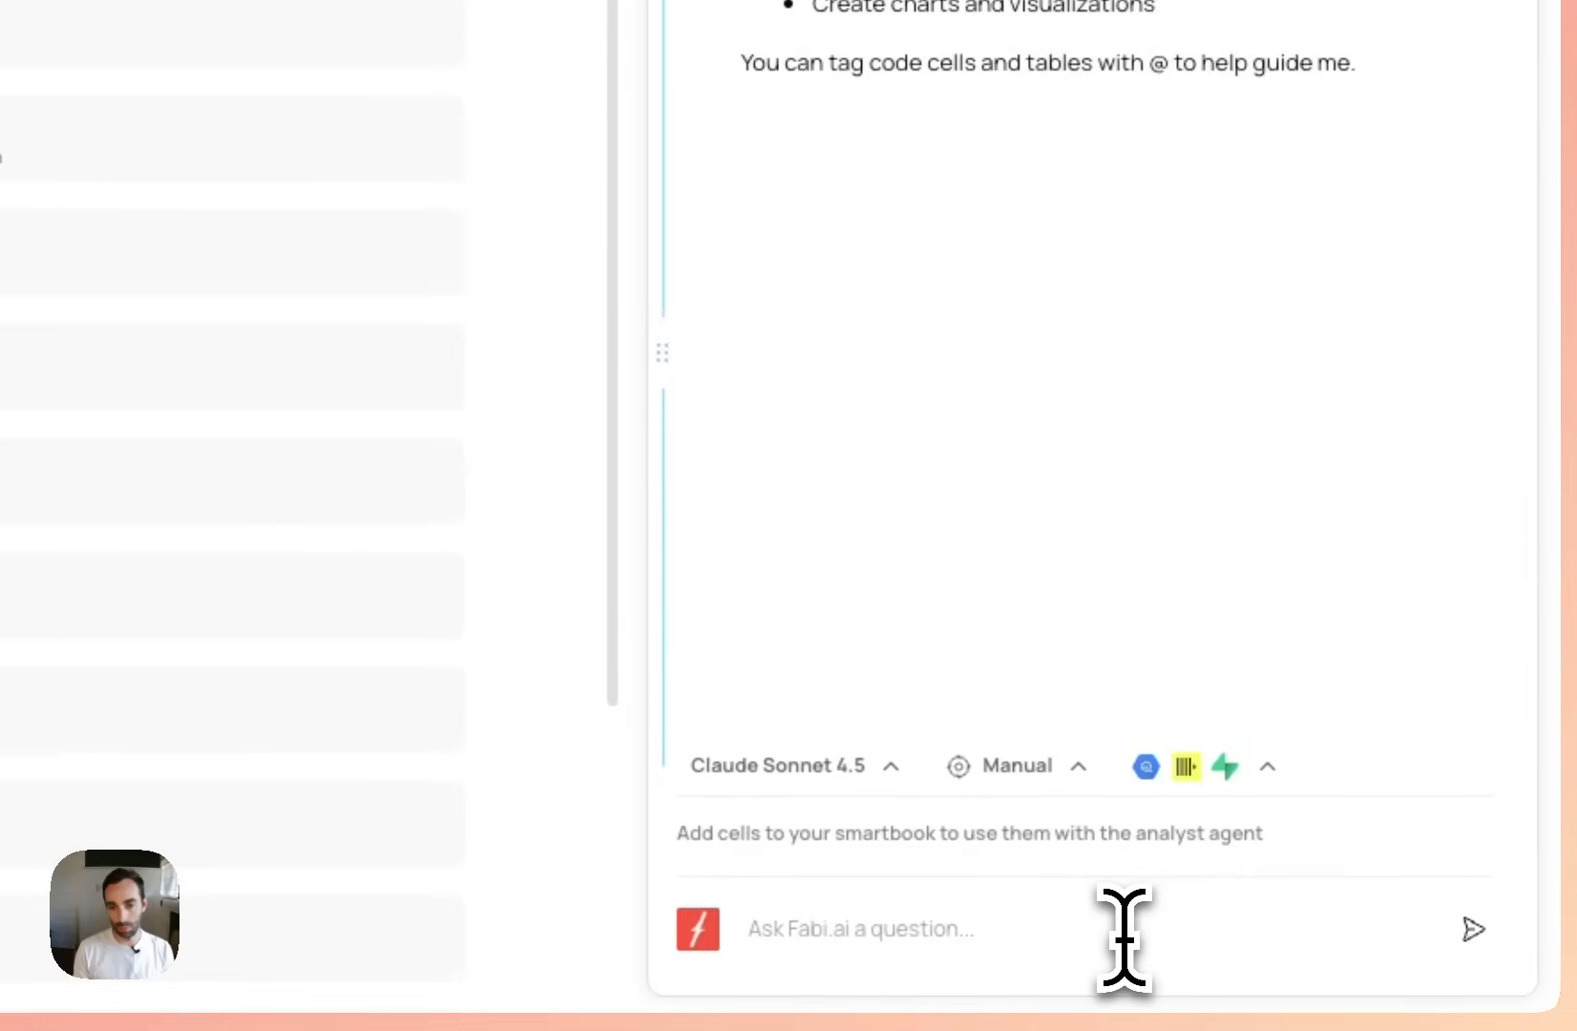
pyautogui.write('what data do I have in Supabase?')
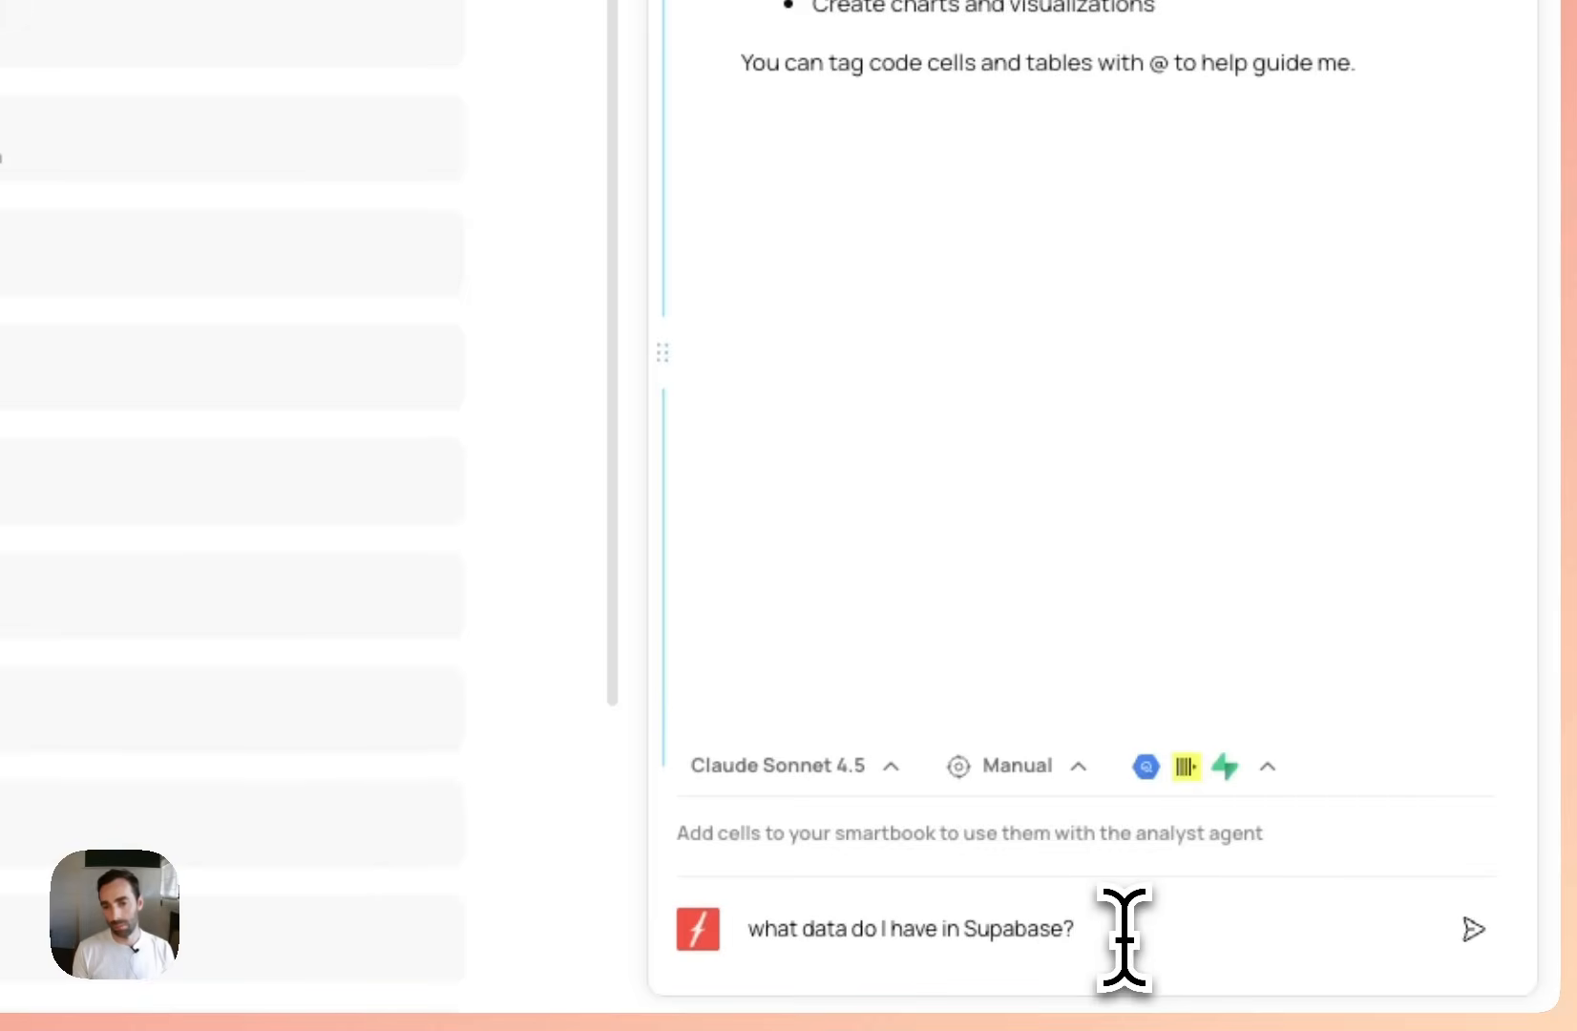
pyautogui.press('Return')
# Step: Expand the postgres data source again and find the public.Sales data table in its list
pyautogui.click(48, 272)
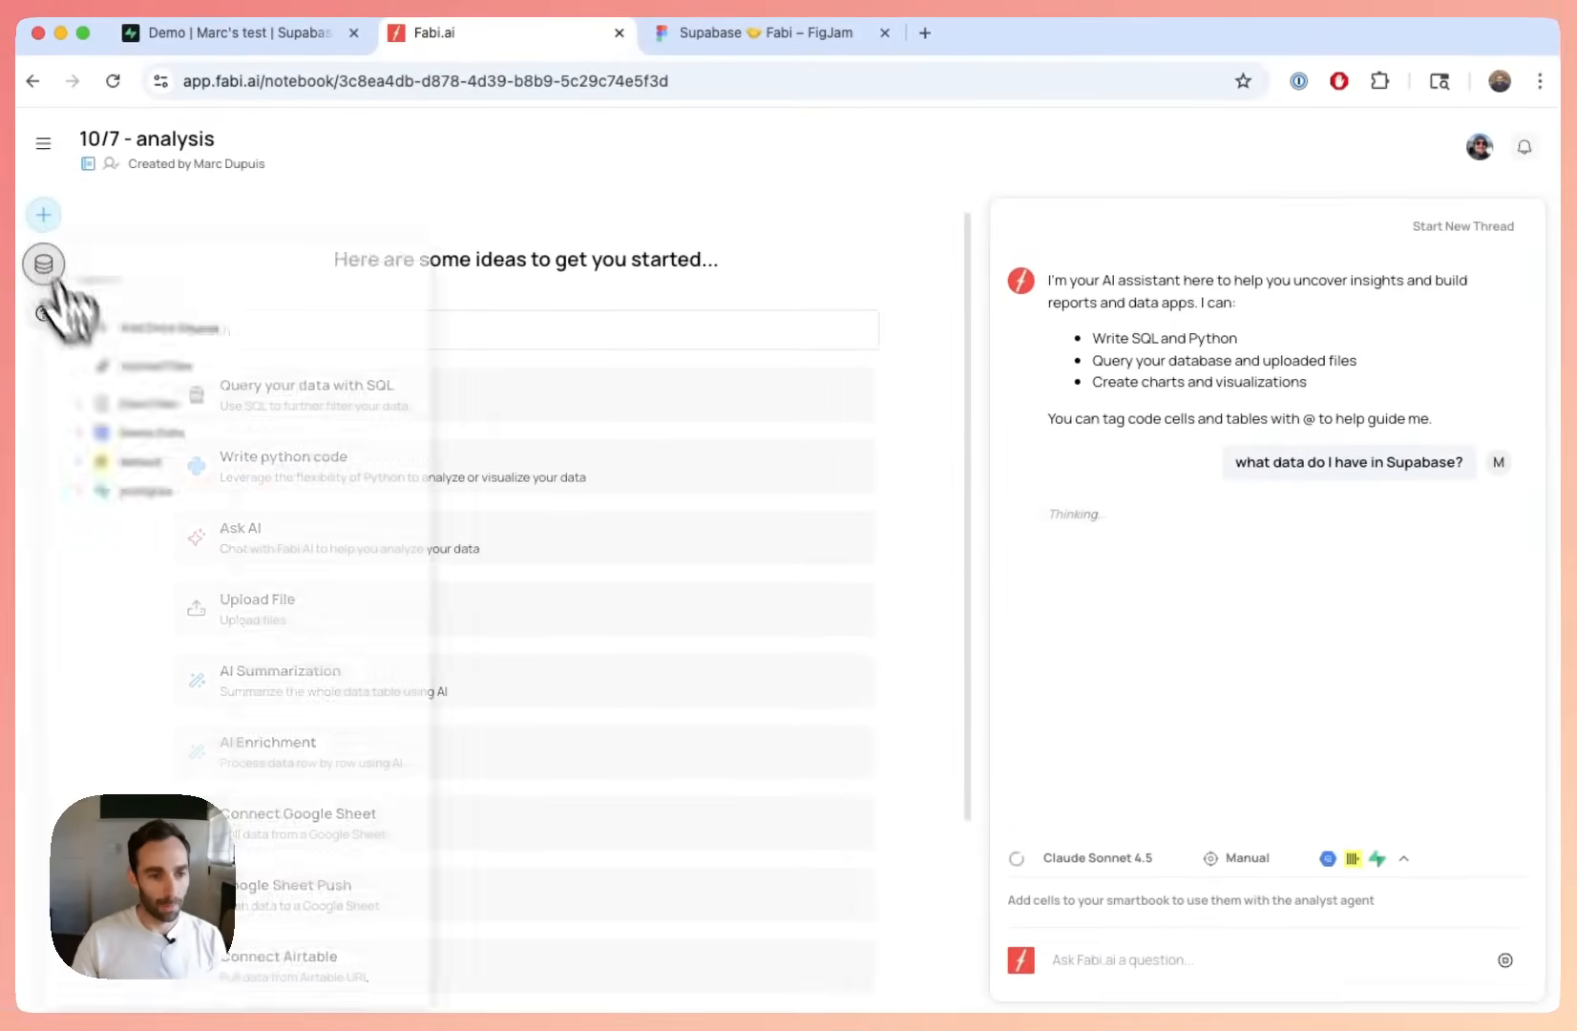
pyautogui.click(95, 513)
pyautogui.scroll(-5, 205, 635)
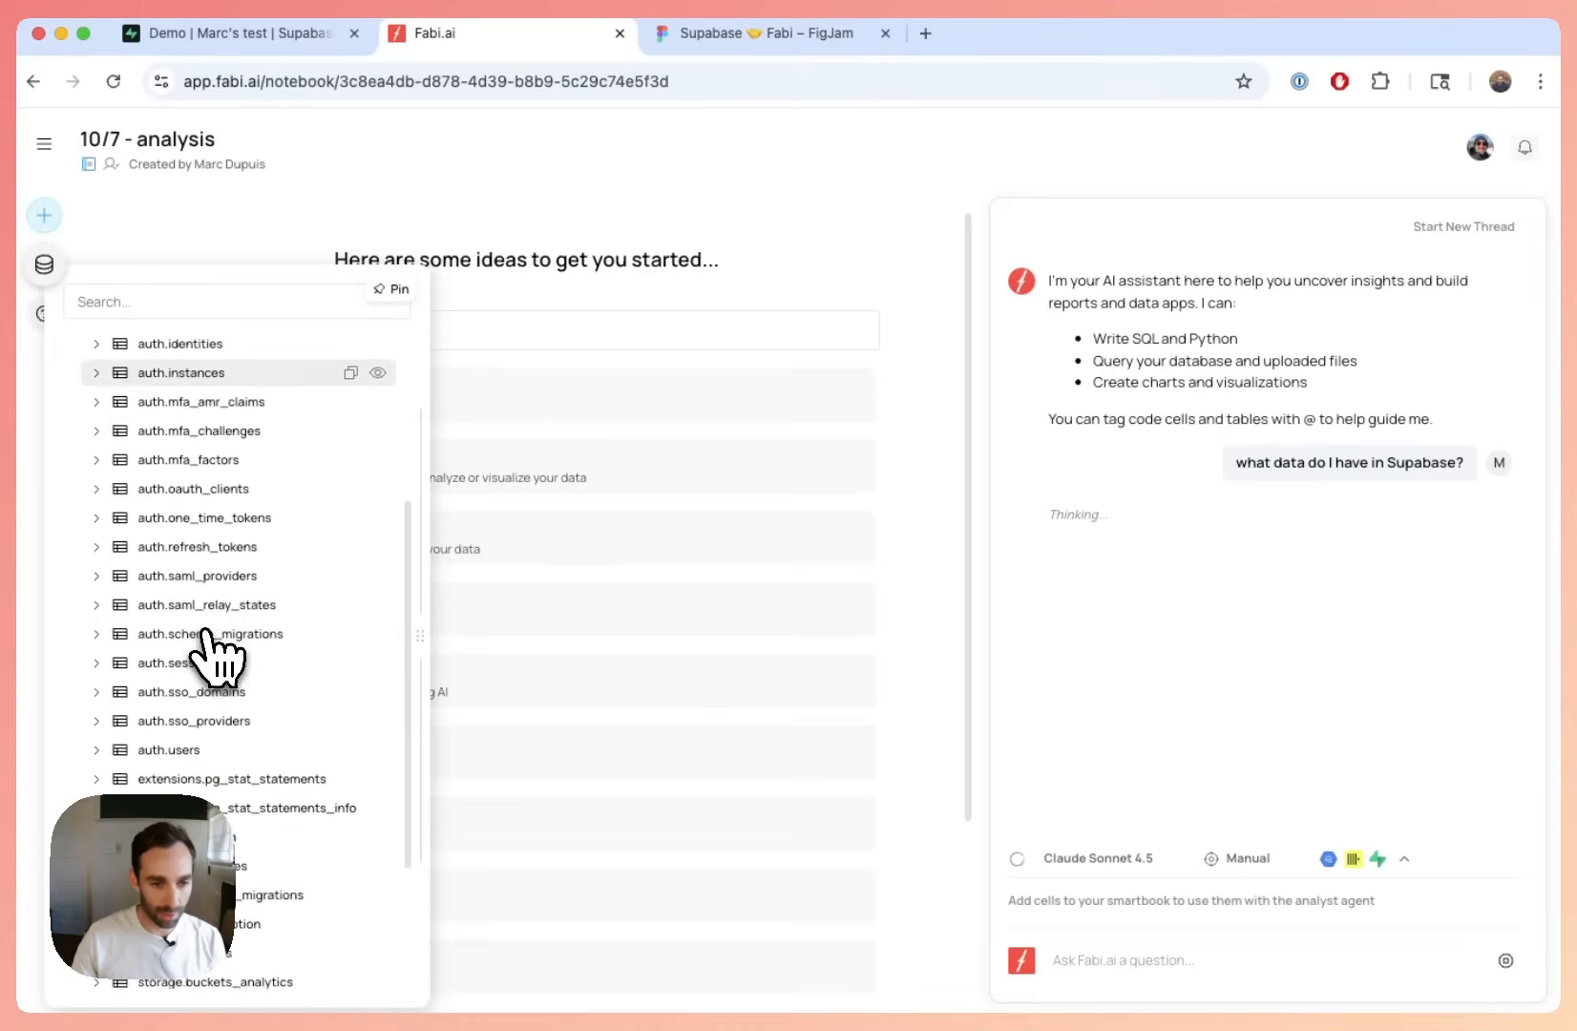
pyautogui.scroll(-3, 215, 658)
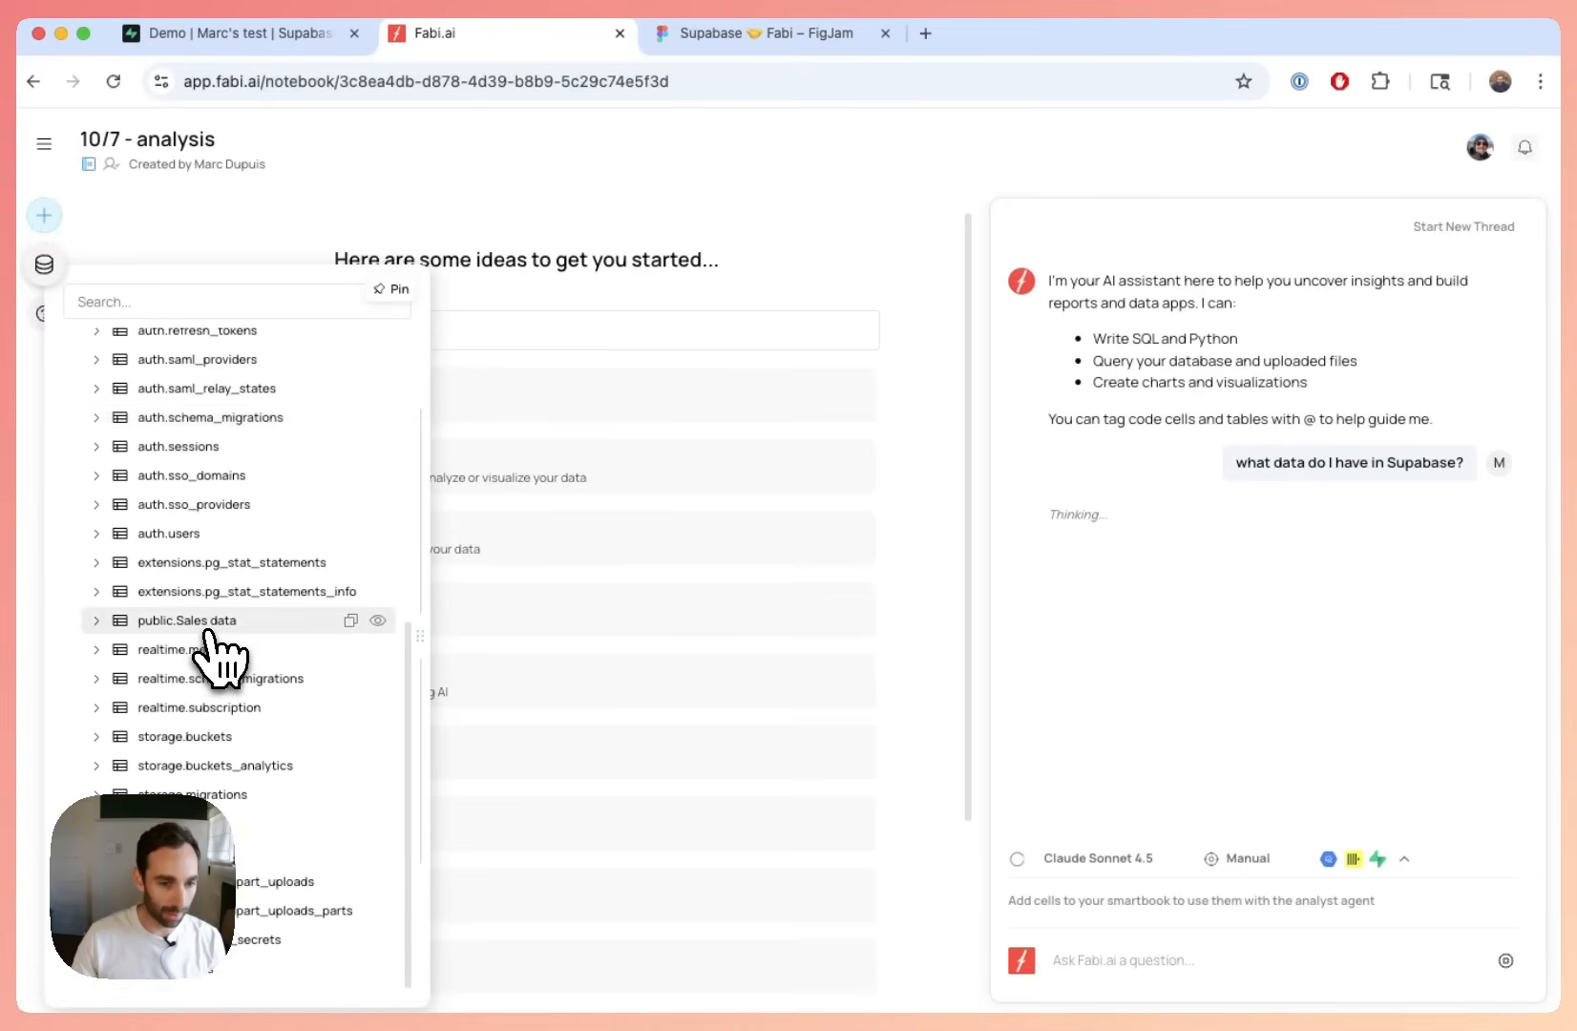
pyautogui.scroll(5, 218, 659)
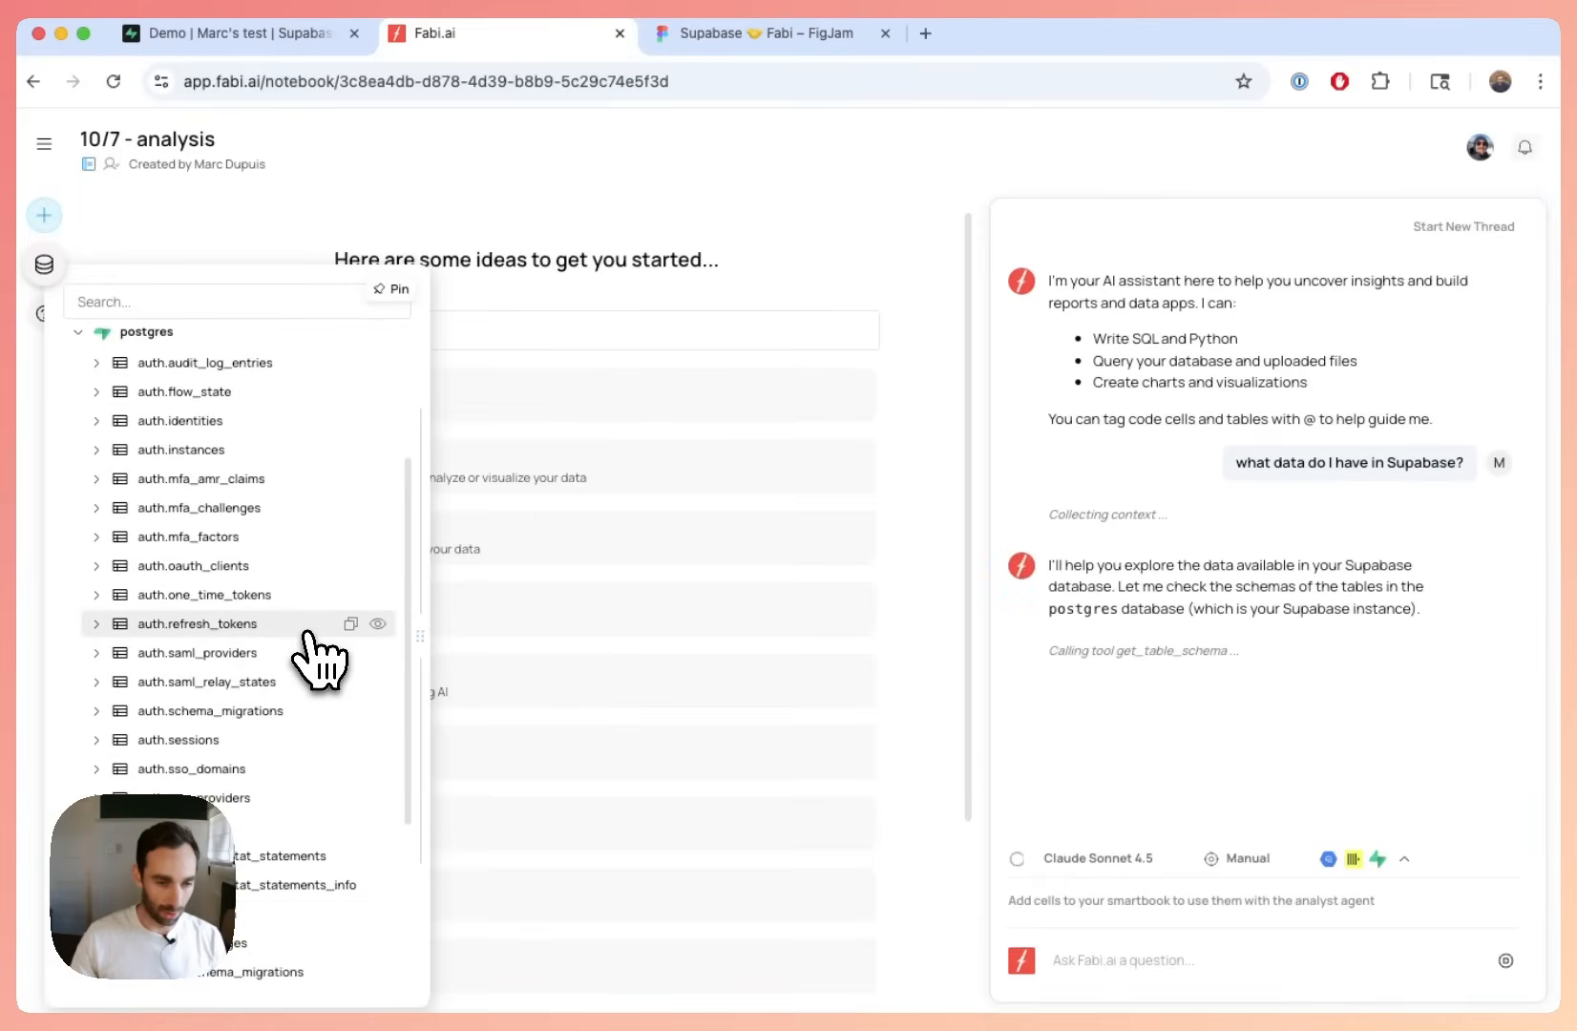
pyautogui.scroll(-2, 289, 763)
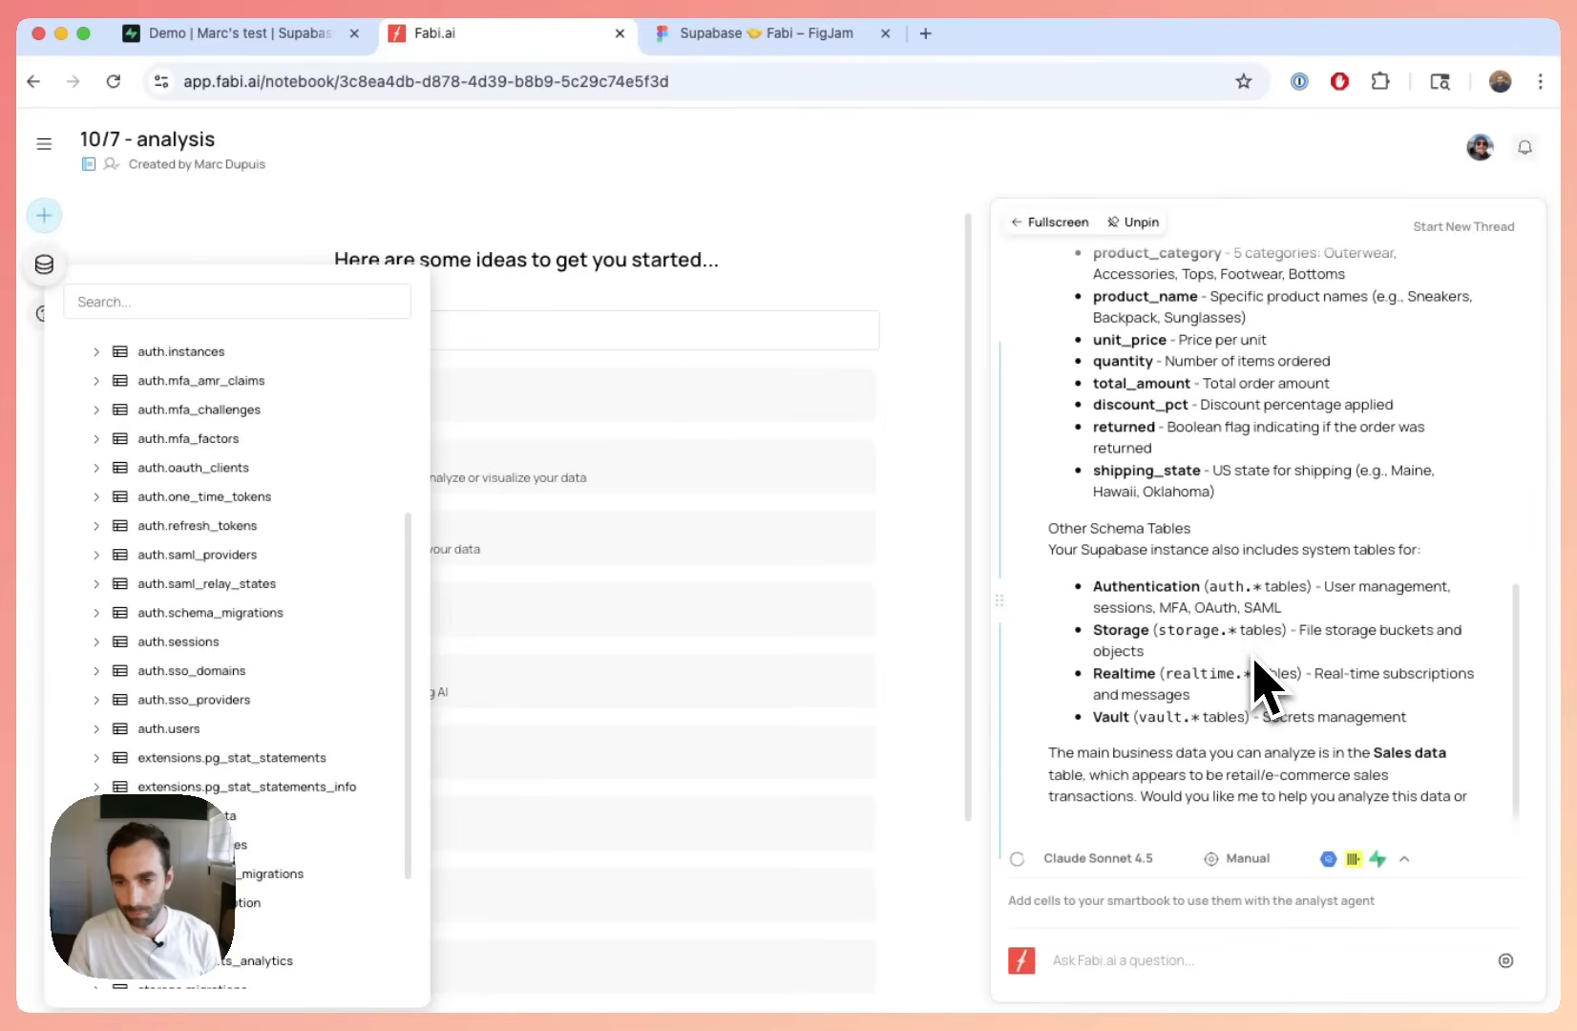
# Step: Read the assistant's description of the Supabase data, including the public.Sales data columns and the other schema tables
pyautogui.scroll(10, 1250, 676)
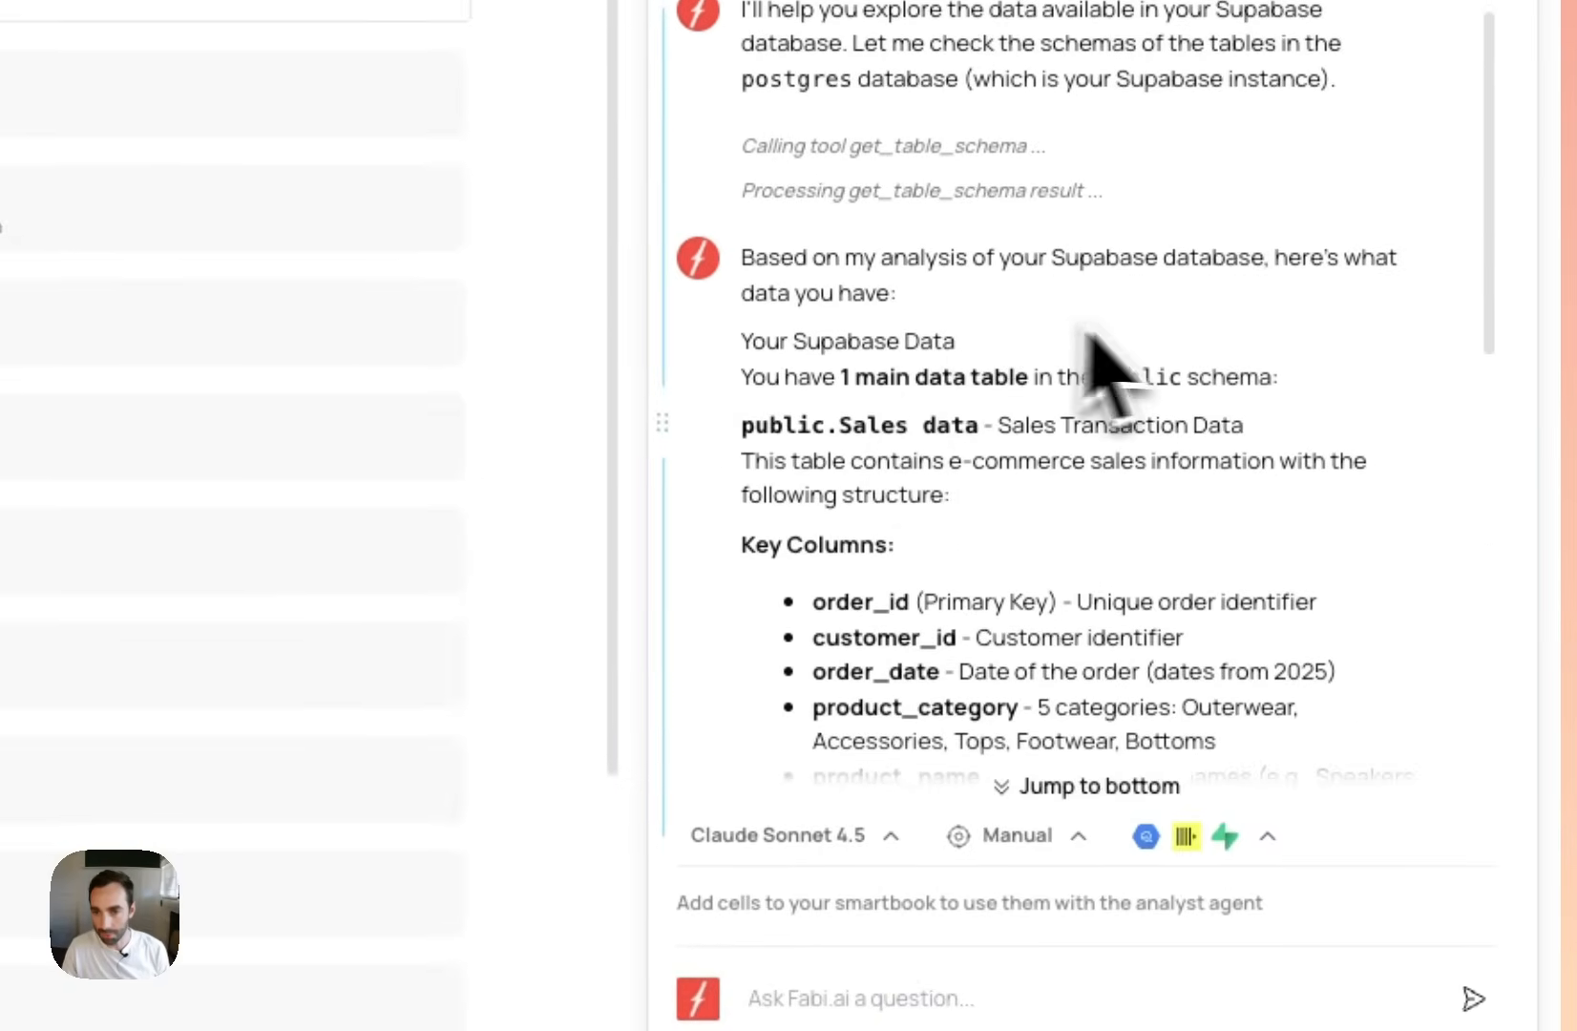
pyautogui.scroll(-1, 1199, 331)
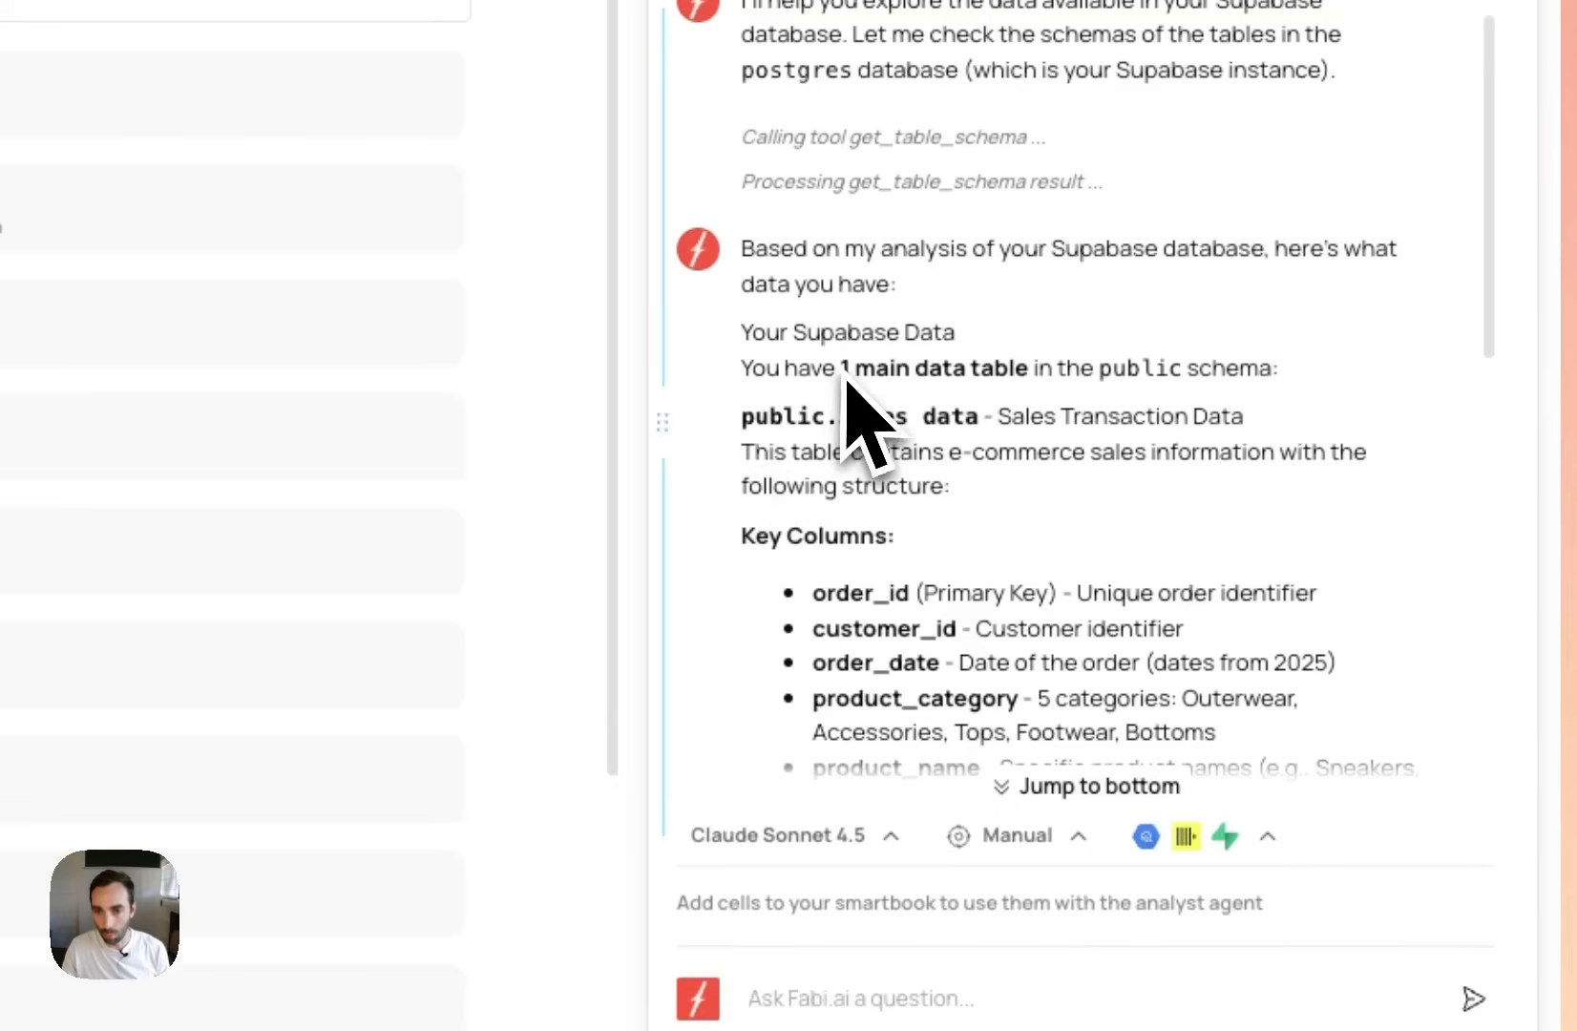
pyautogui.moveTo(842, 369); pyautogui.dragTo(1037, 365)
pyautogui.click(908, 411)
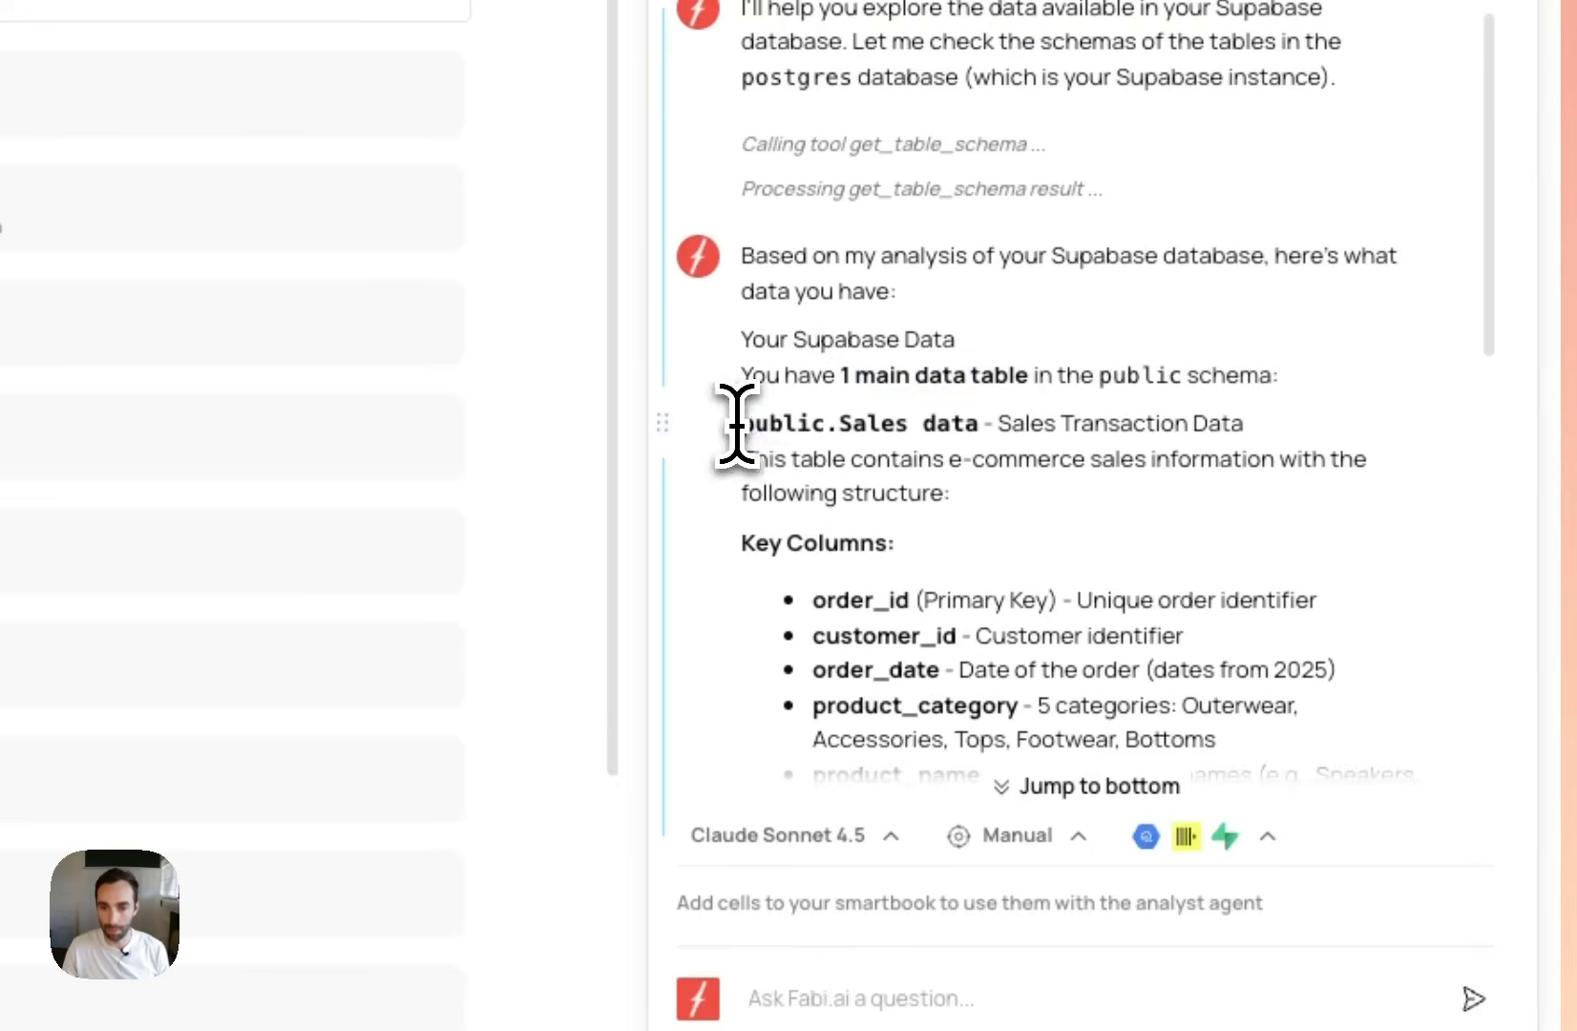
pyautogui.moveTo(737, 423); pyautogui.dragTo(943, 419)
pyautogui.click(926, 423)
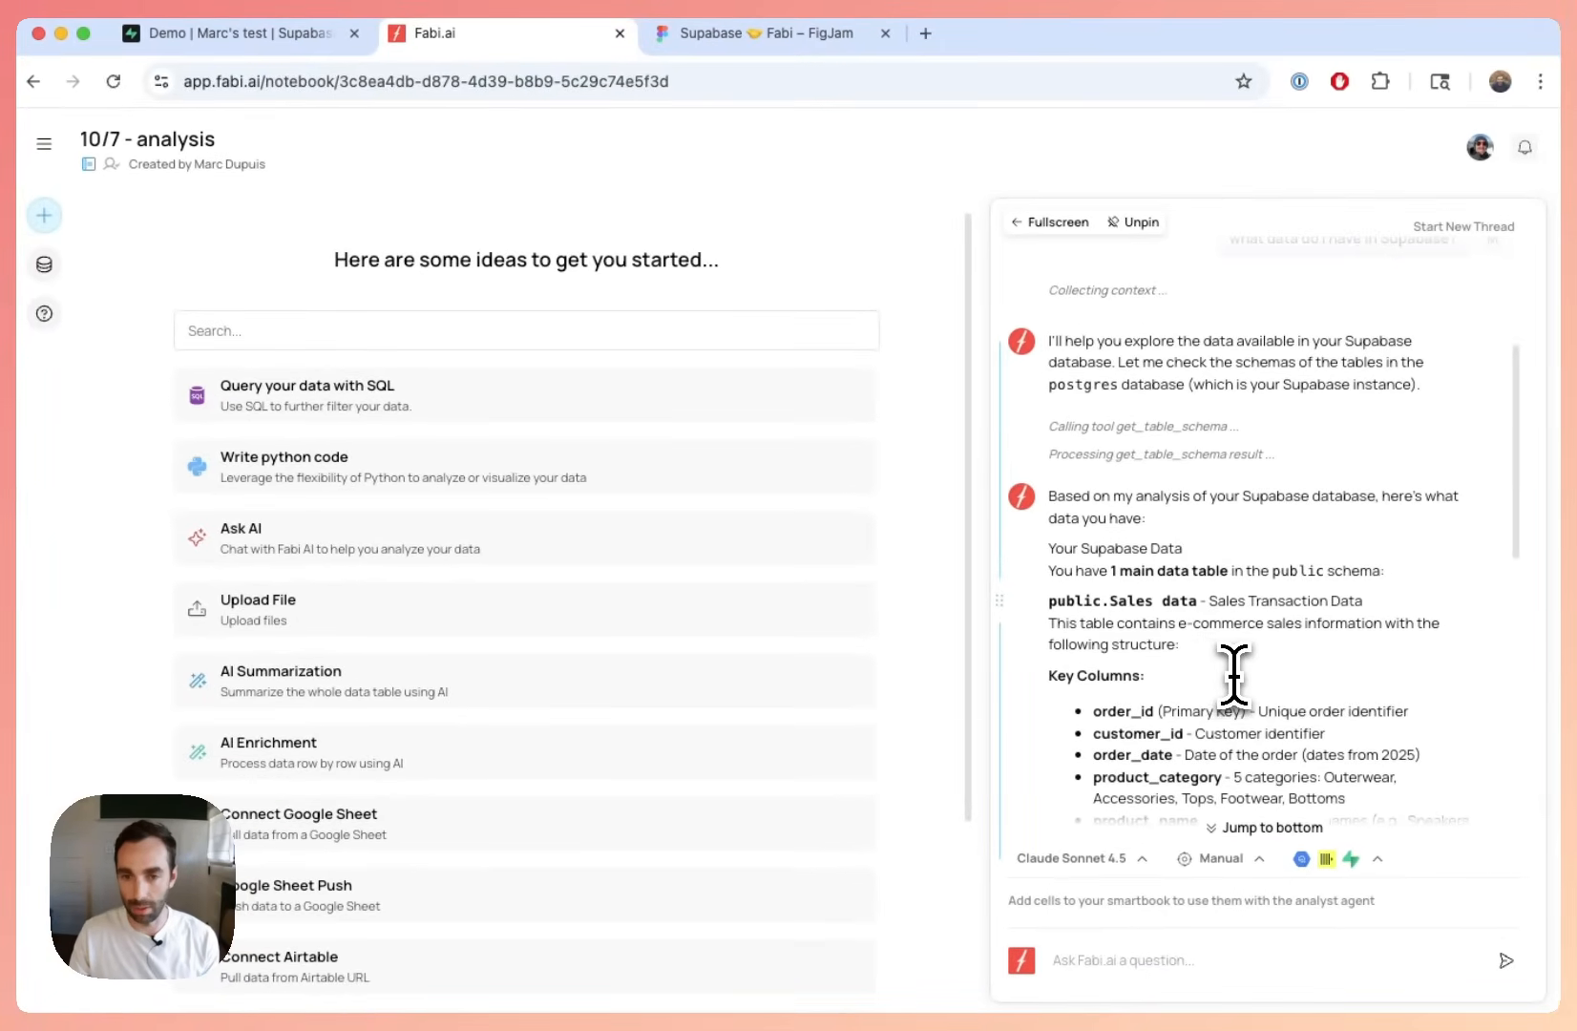
pyautogui.click(44, 265)
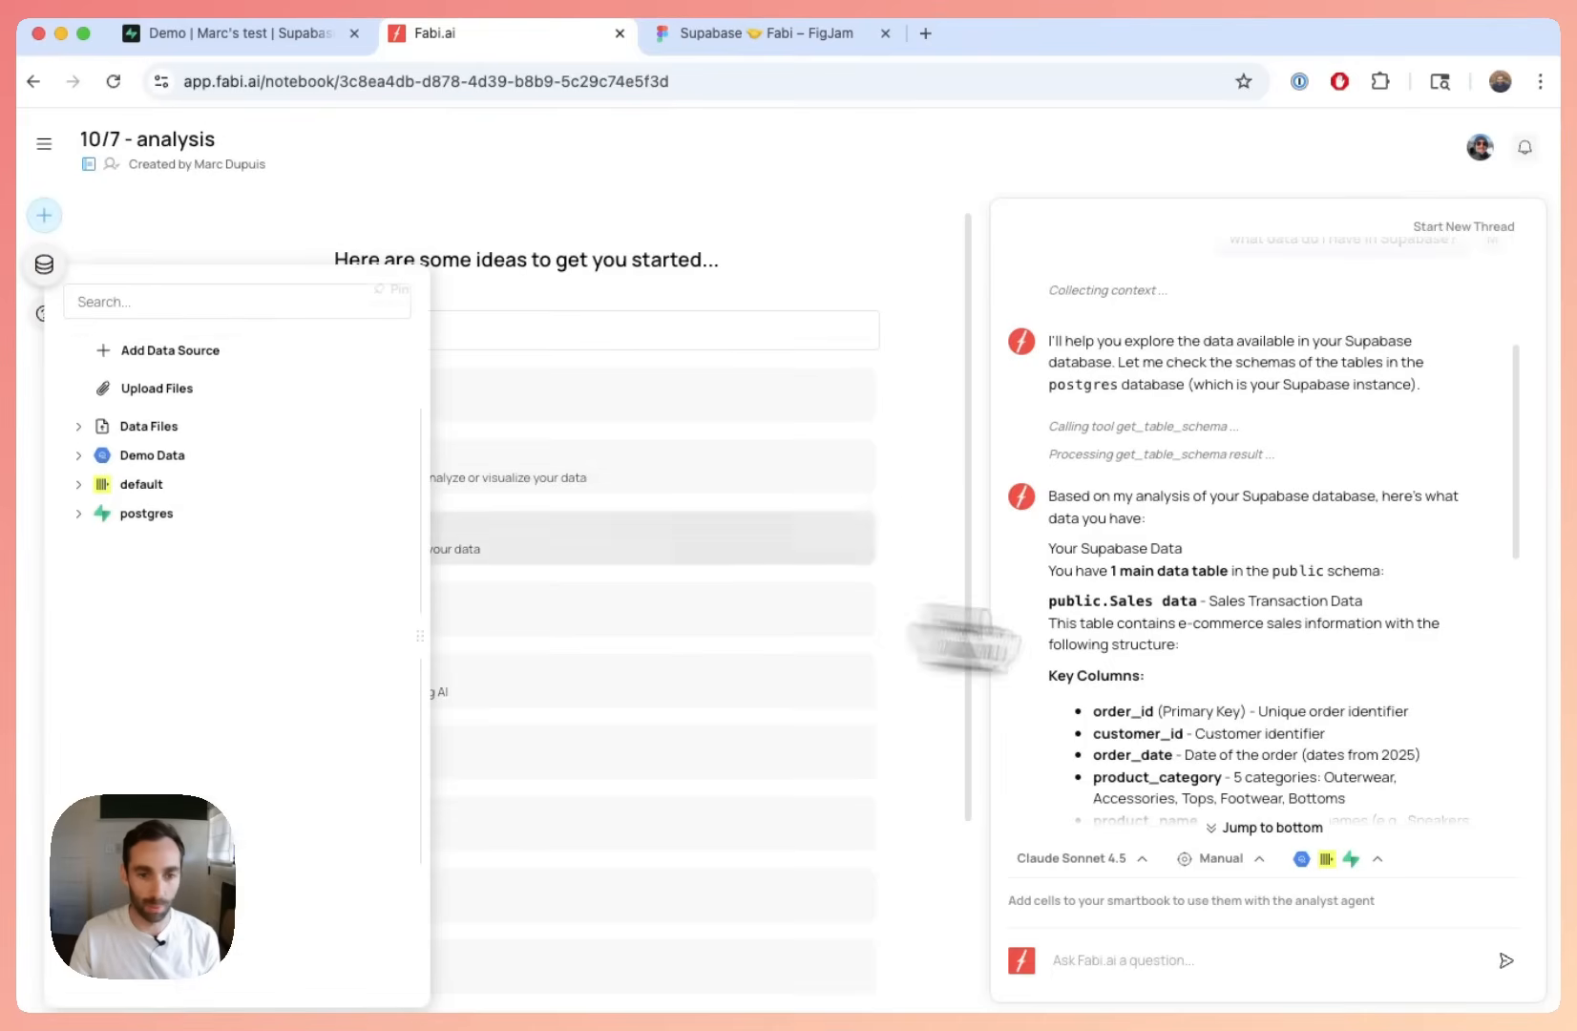
pyautogui.scroll(-6, 1345, 647)
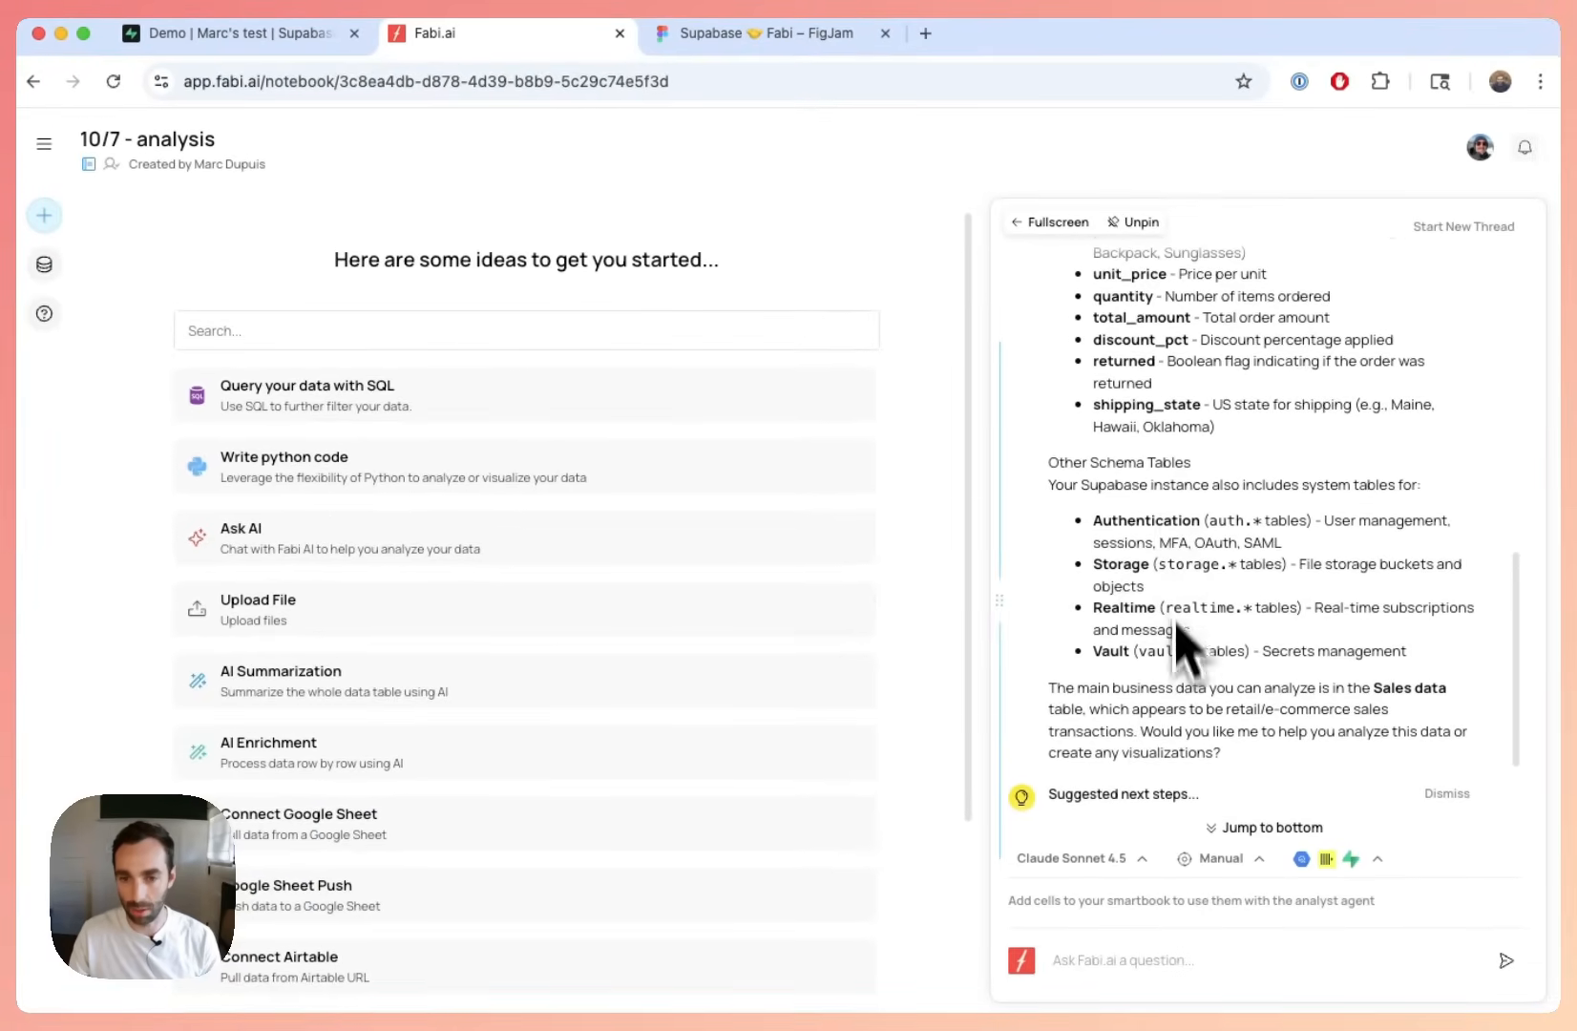
pyautogui.scroll(5, 1180, 641)
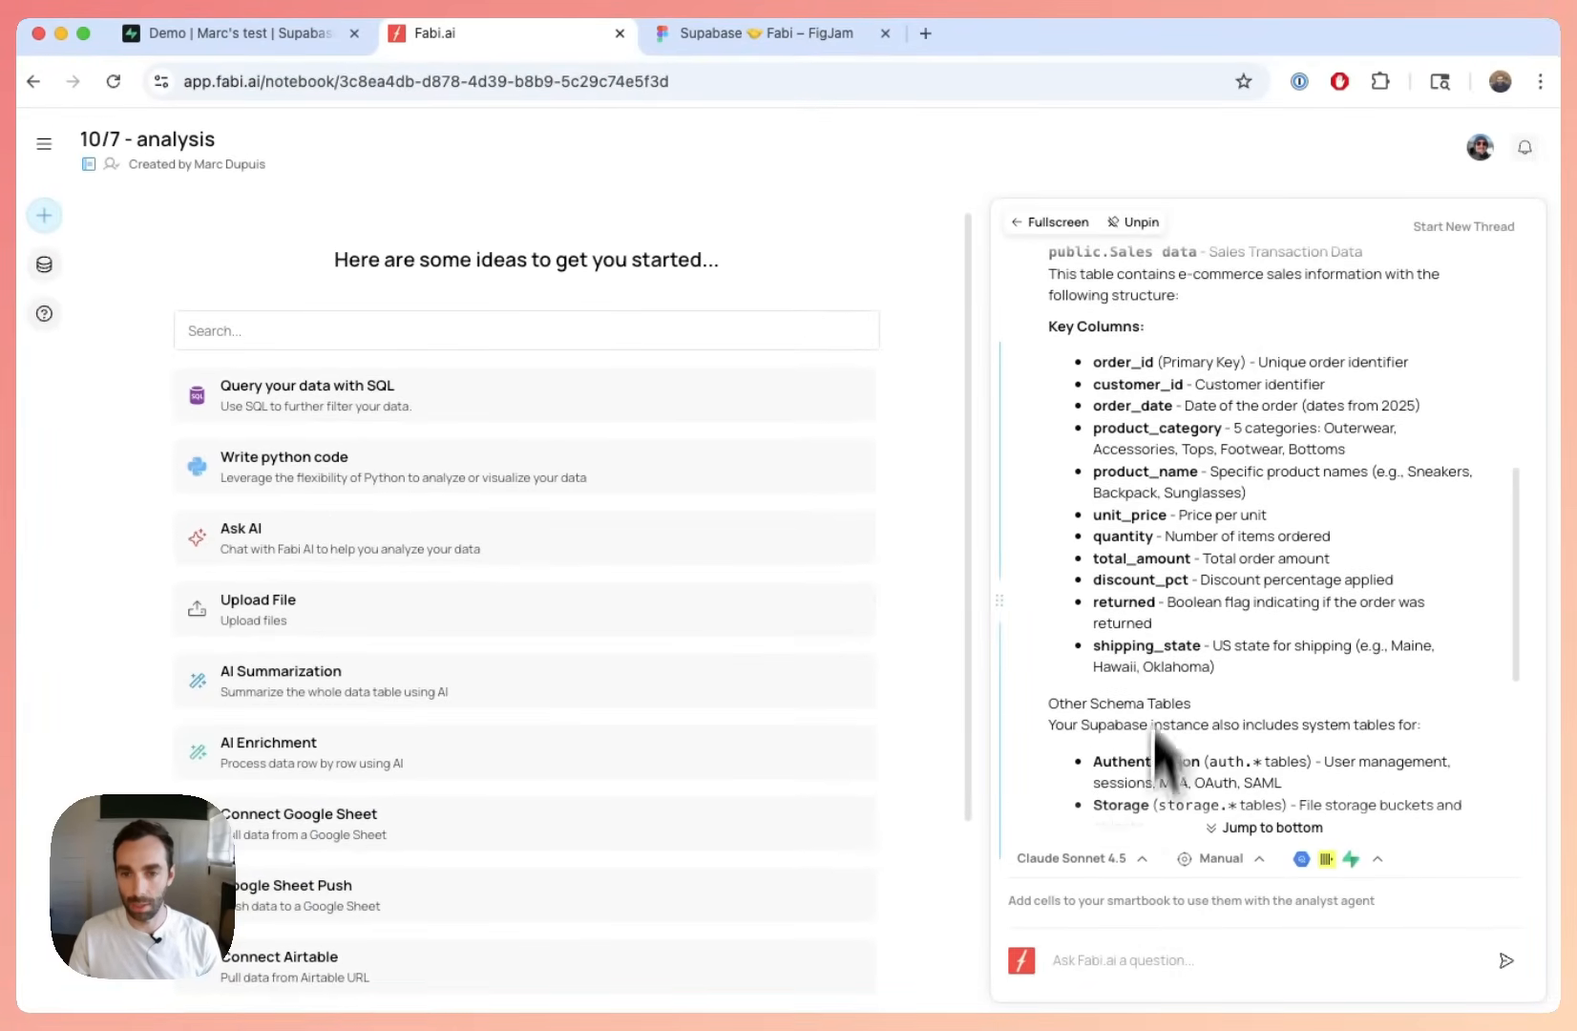
# Step: Ask the assistant "great can you show me some of the sales data?"
pyautogui.click(1097, 955)
pyautogui.write('great can you show me some of the sales data?')
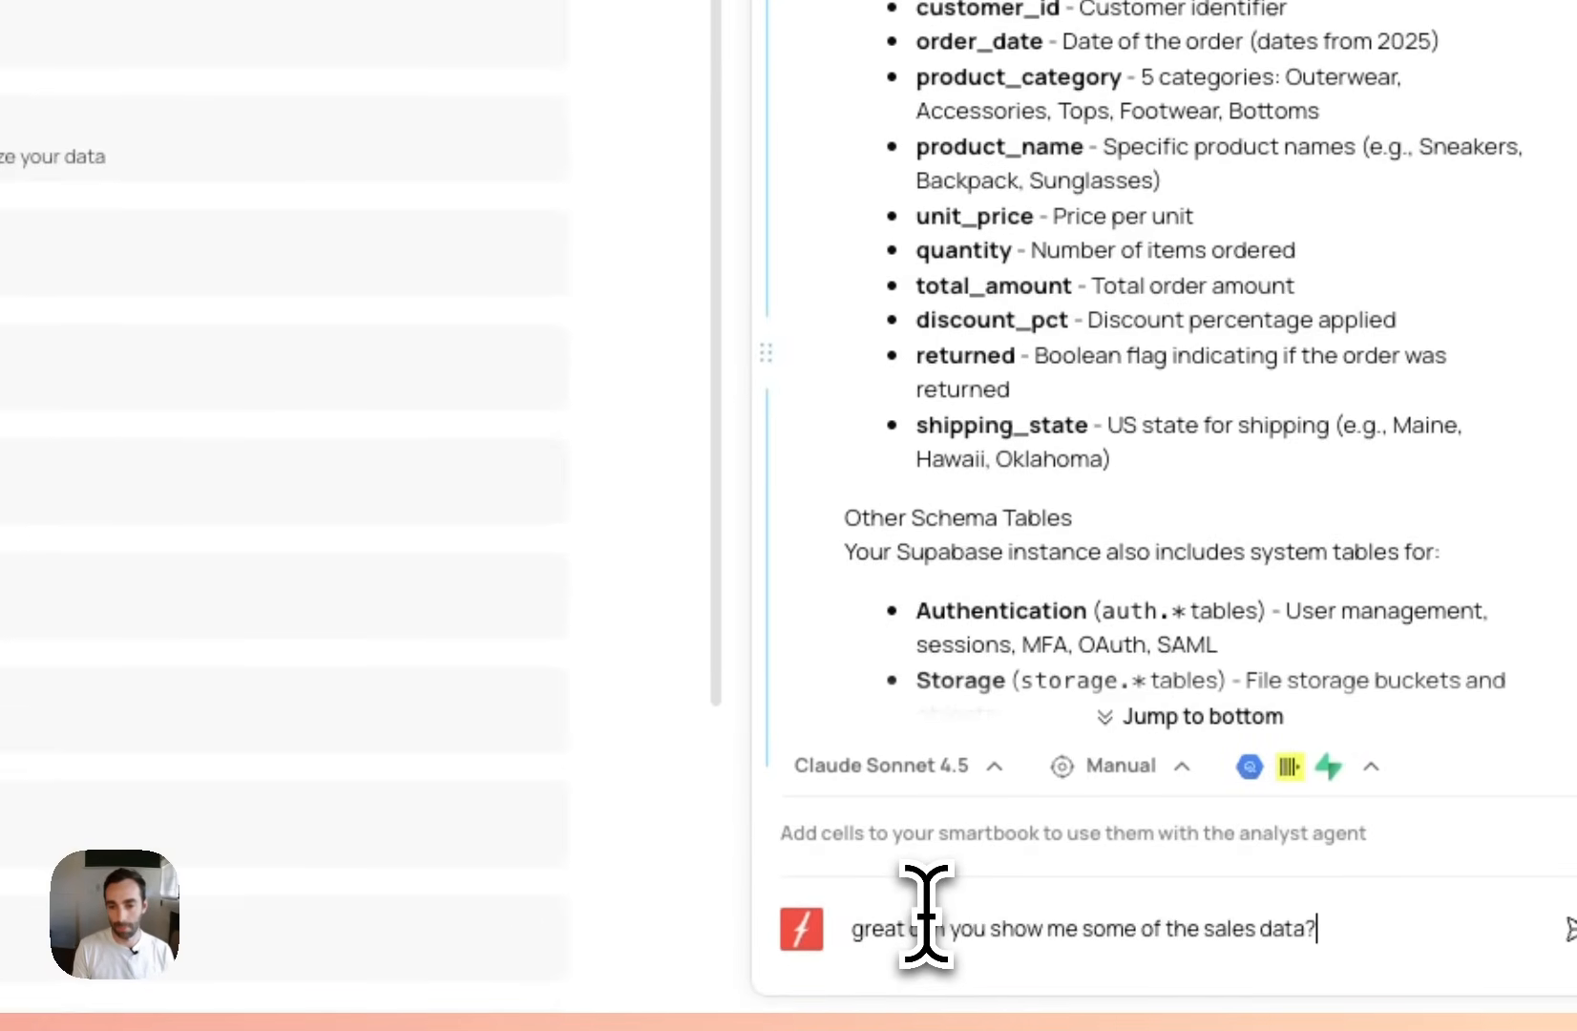
pyautogui.press('Return')
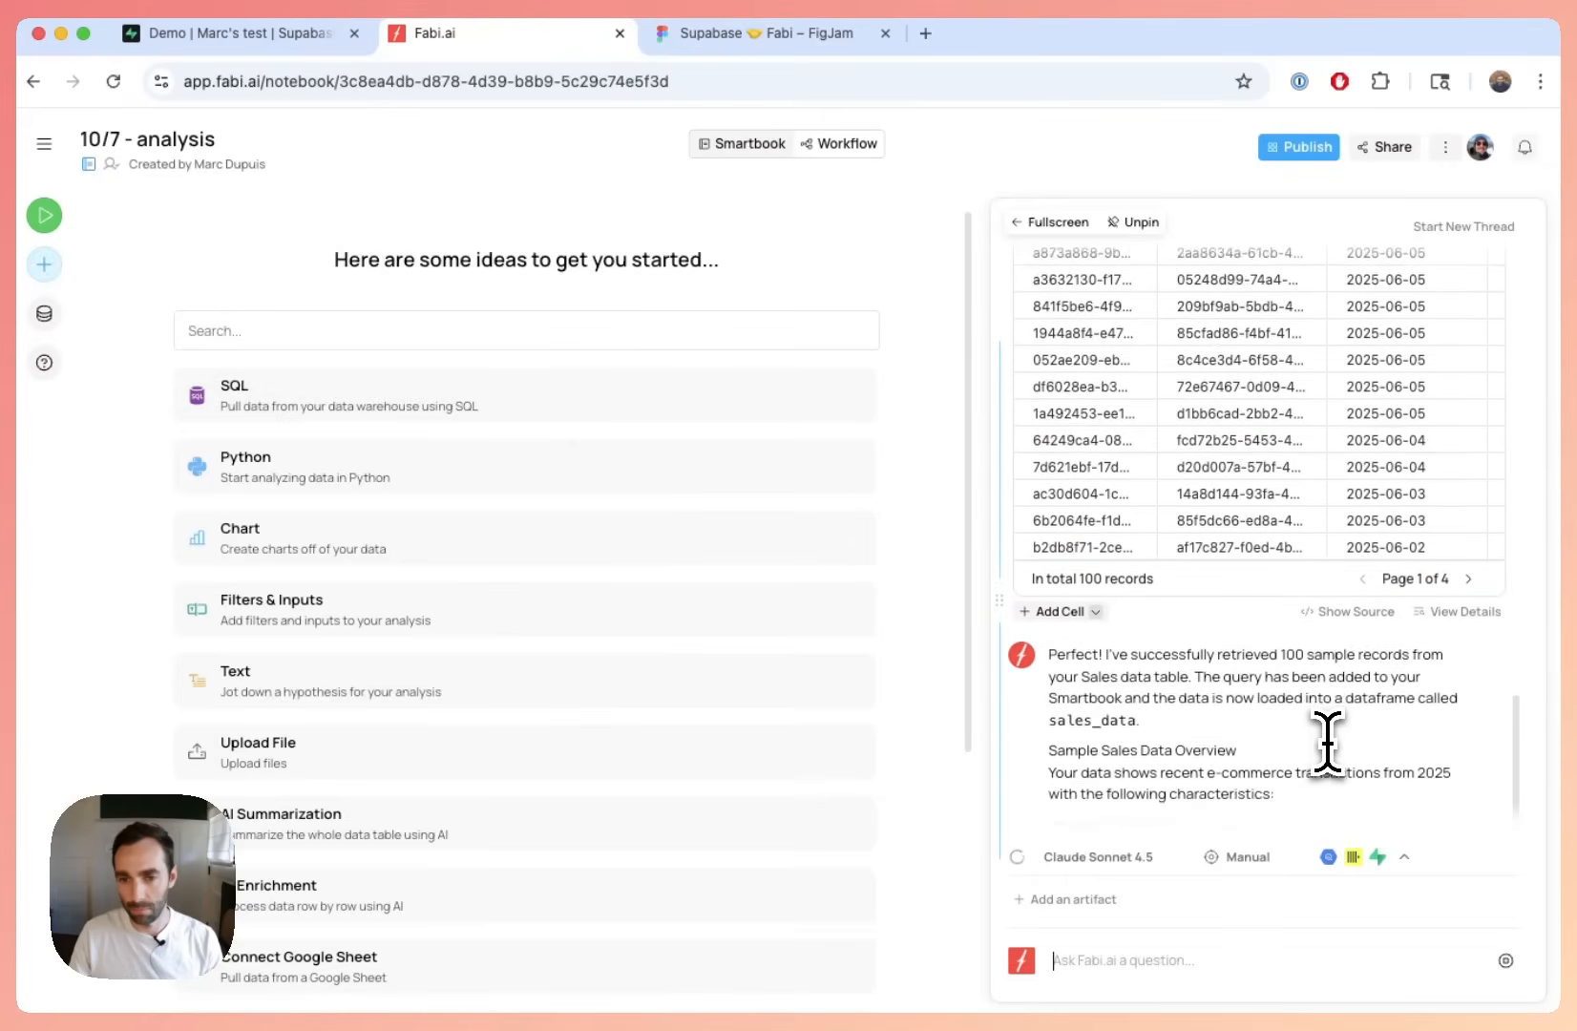
# Step: Expand the source code of the generated sales query and examine its SQL and the returned records
pyautogui.scroll(6, 1279, 697)
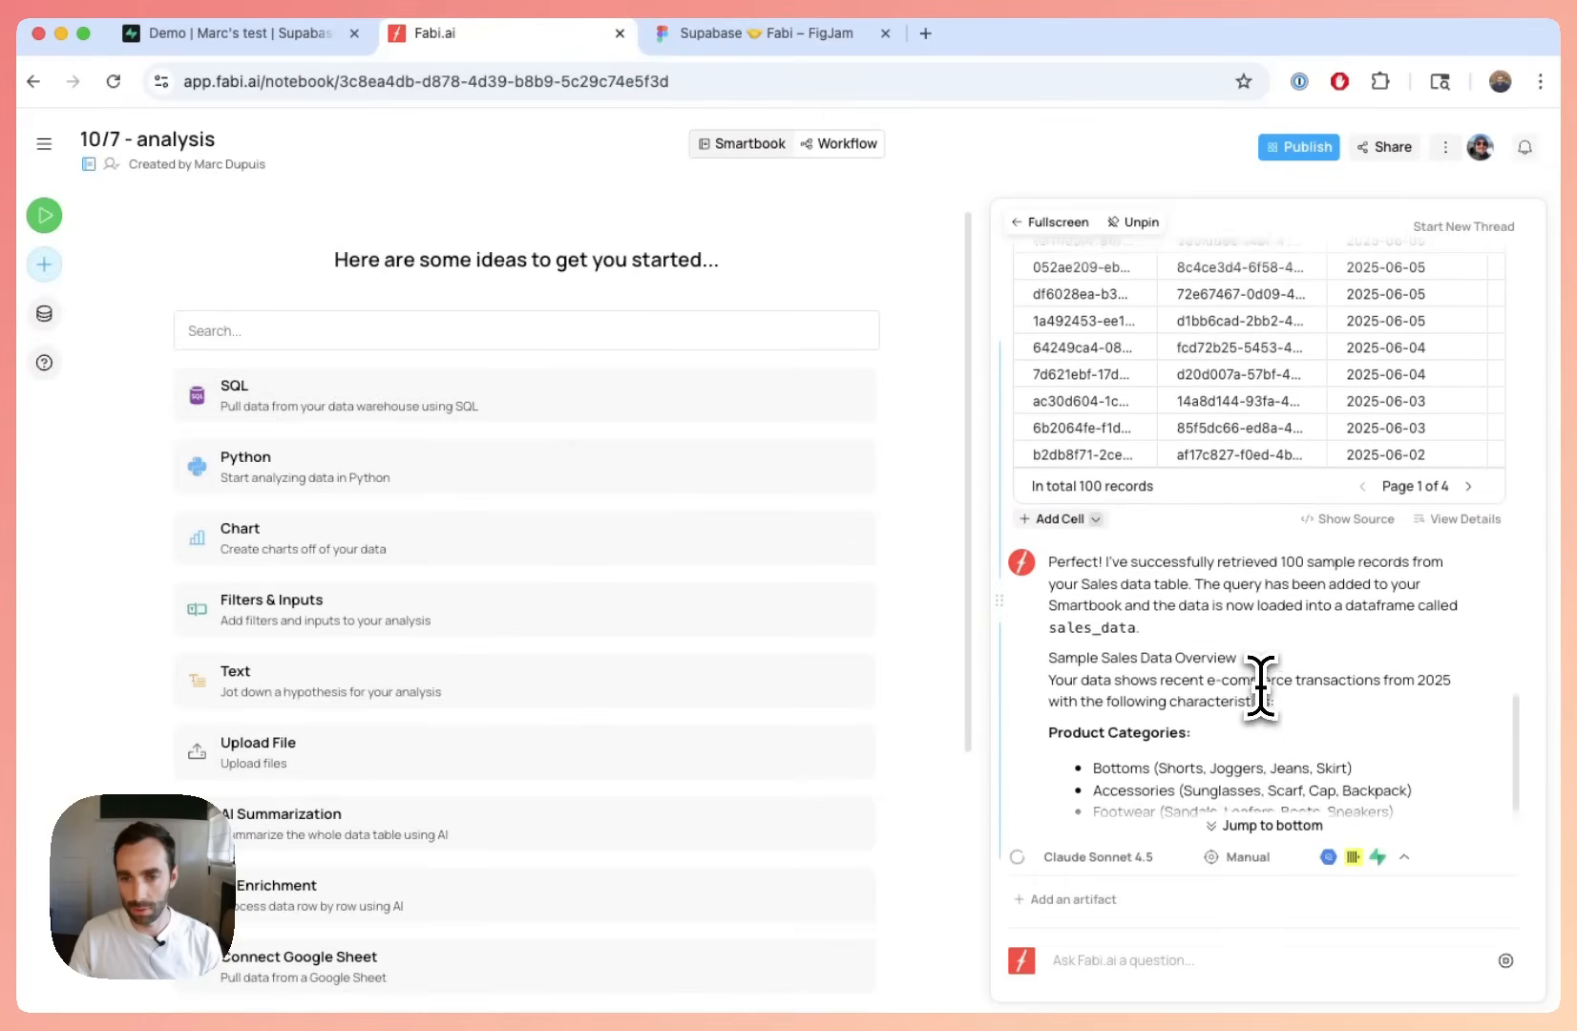
pyautogui.scroll(3, 1261, 676)
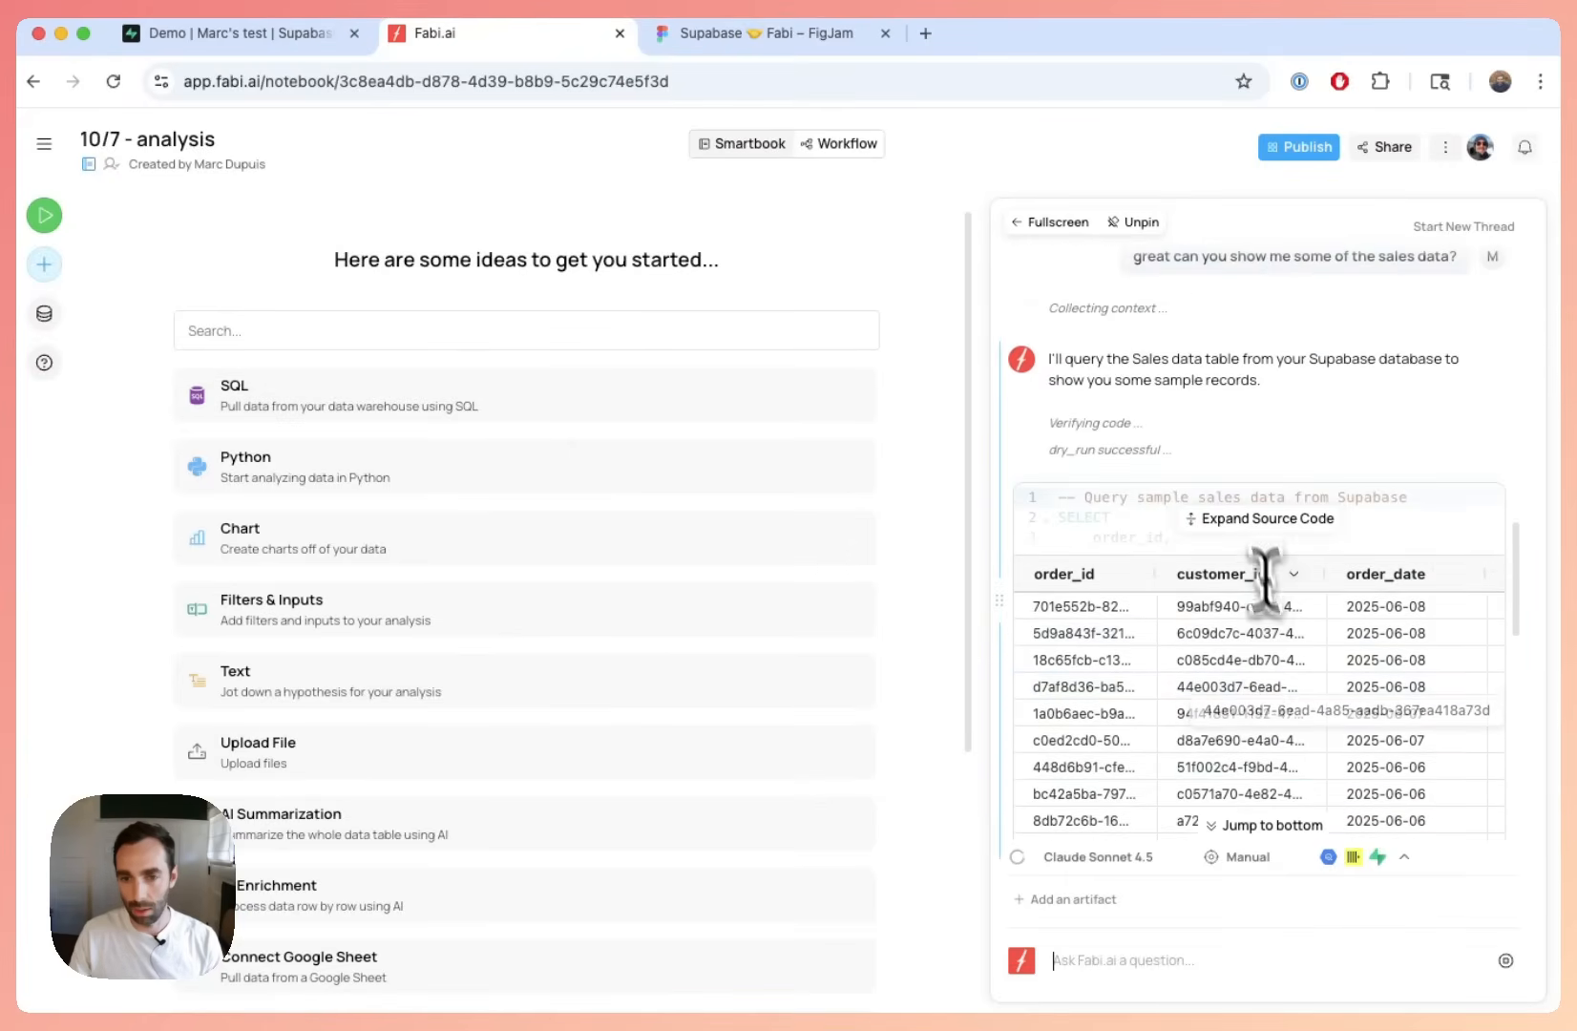
pyautogui.click(1231, 515)
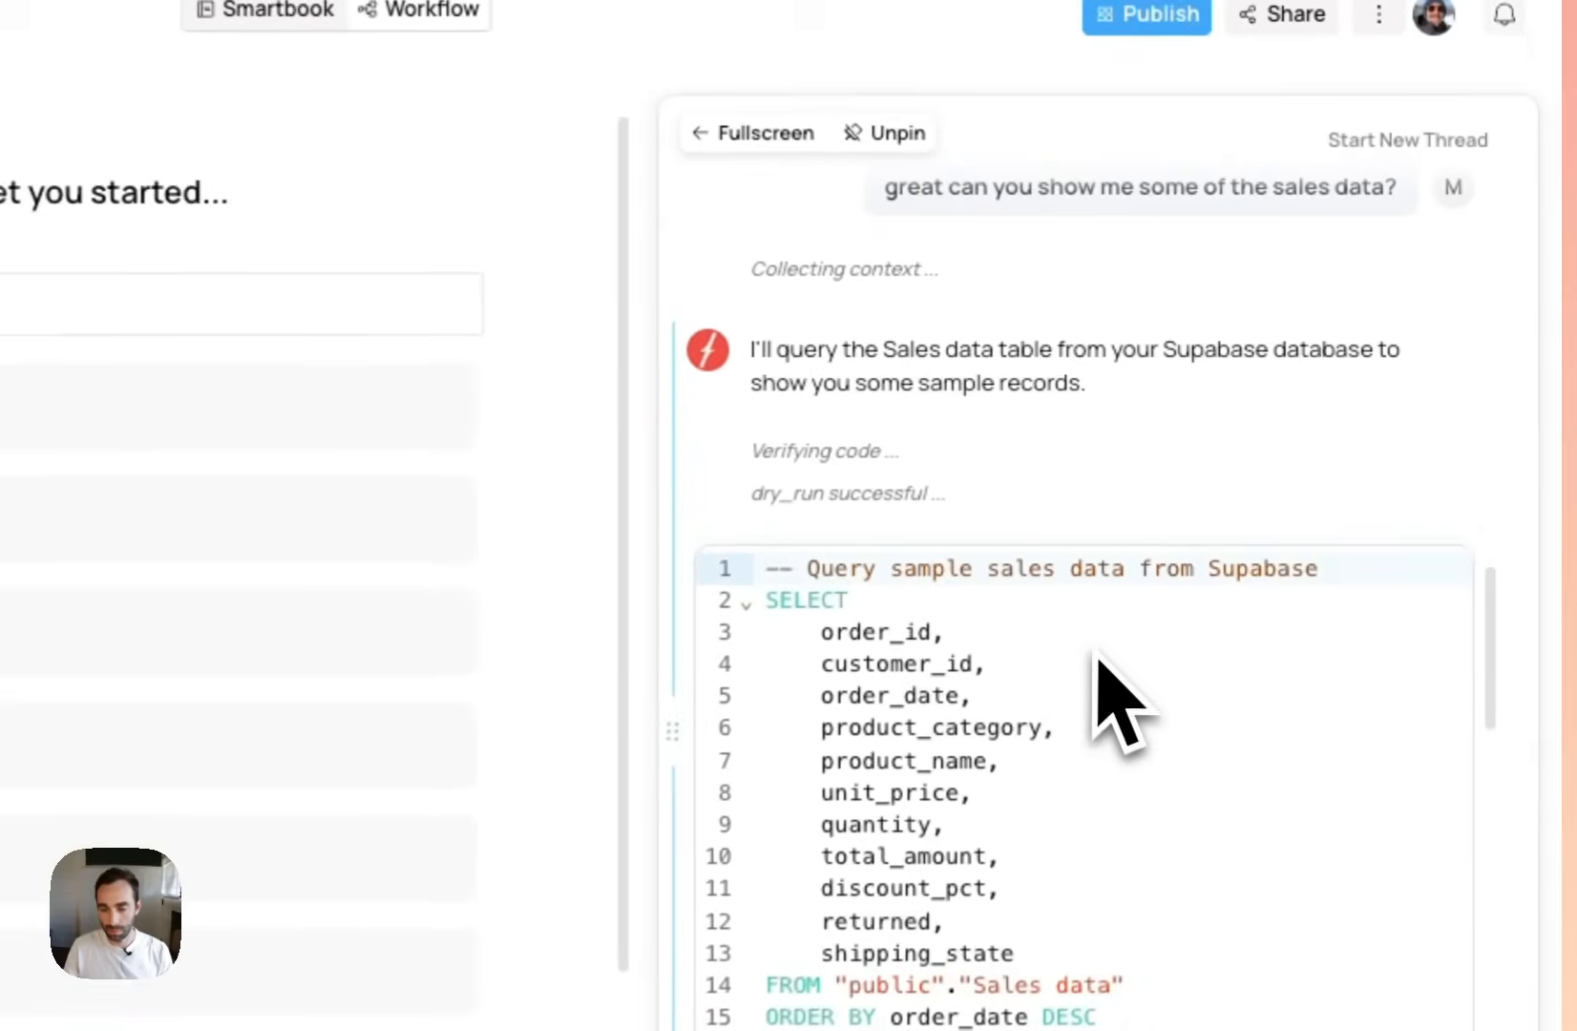
pyautogui.scroll(-5, 1117, 696)
pyautogui.scroll(3, 1119, 722)
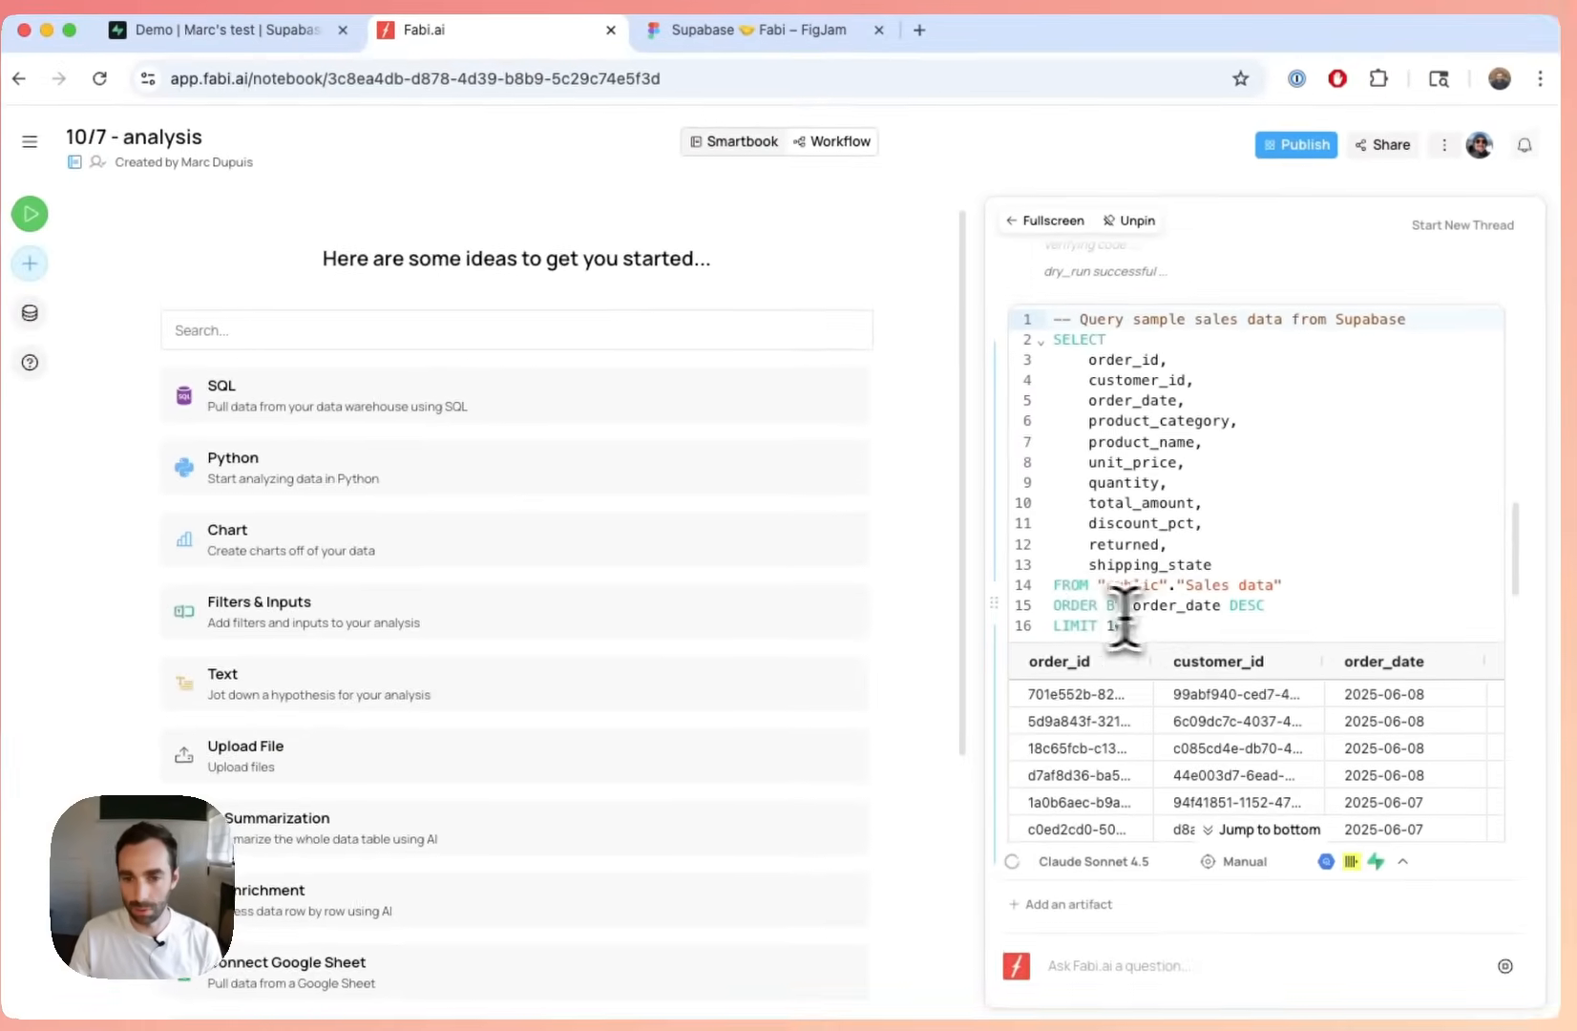
pyautogui.click(1243, 584)
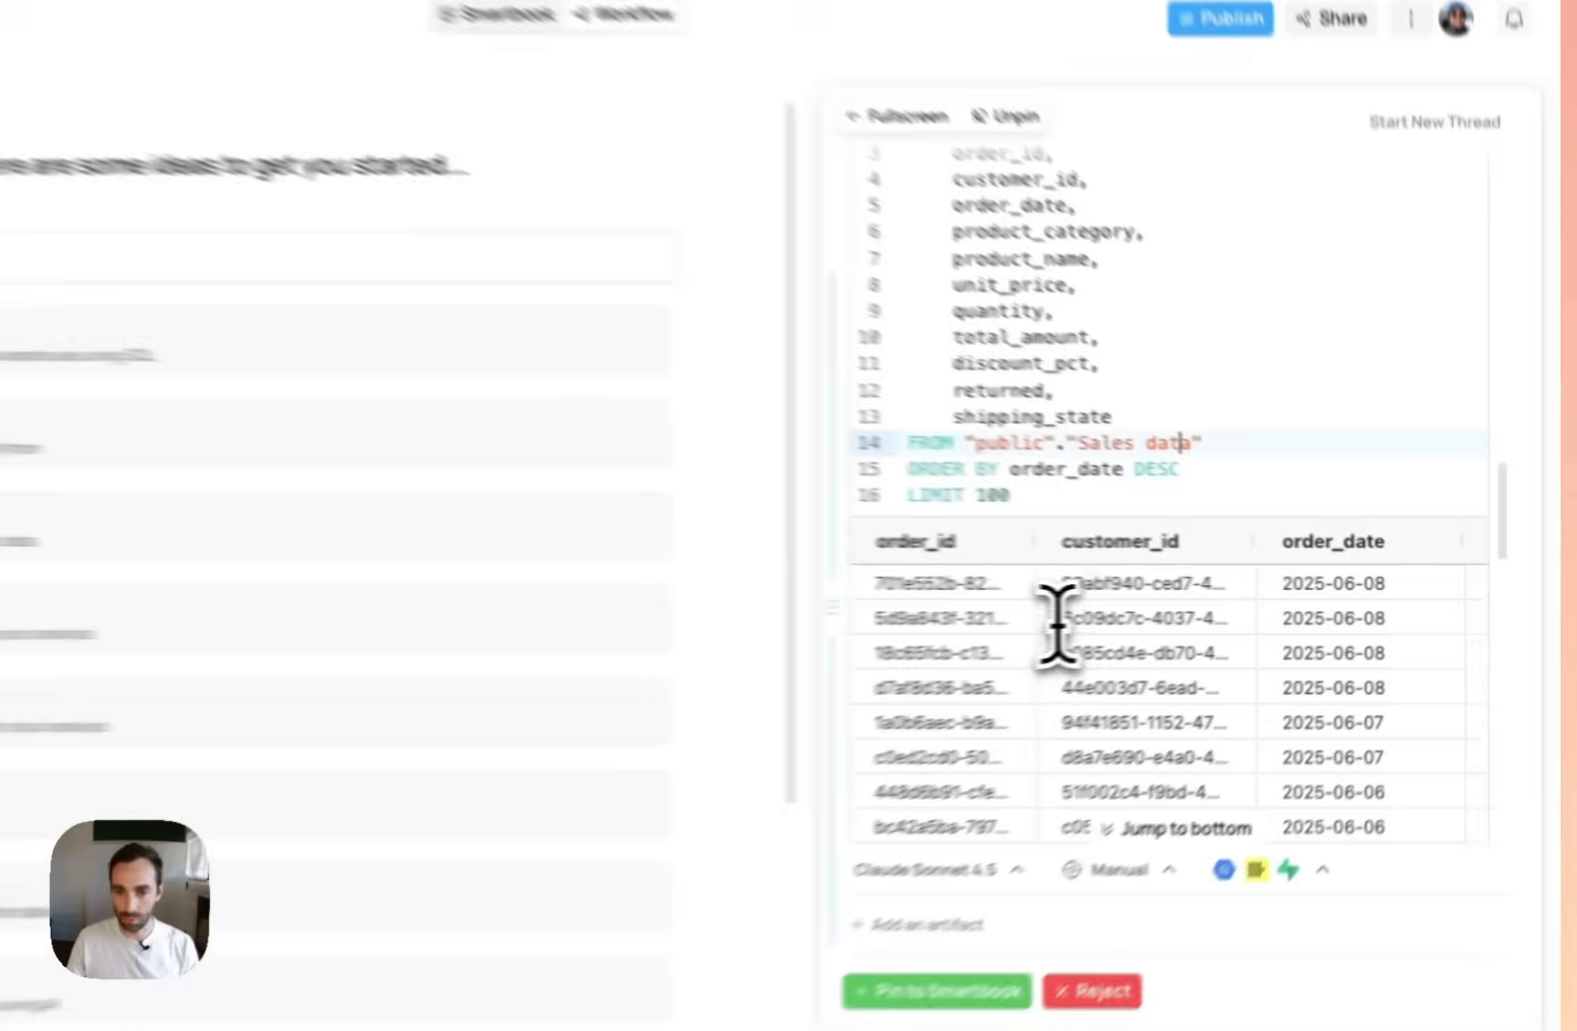
pyautogui.scroll(-5, 1155, 591)
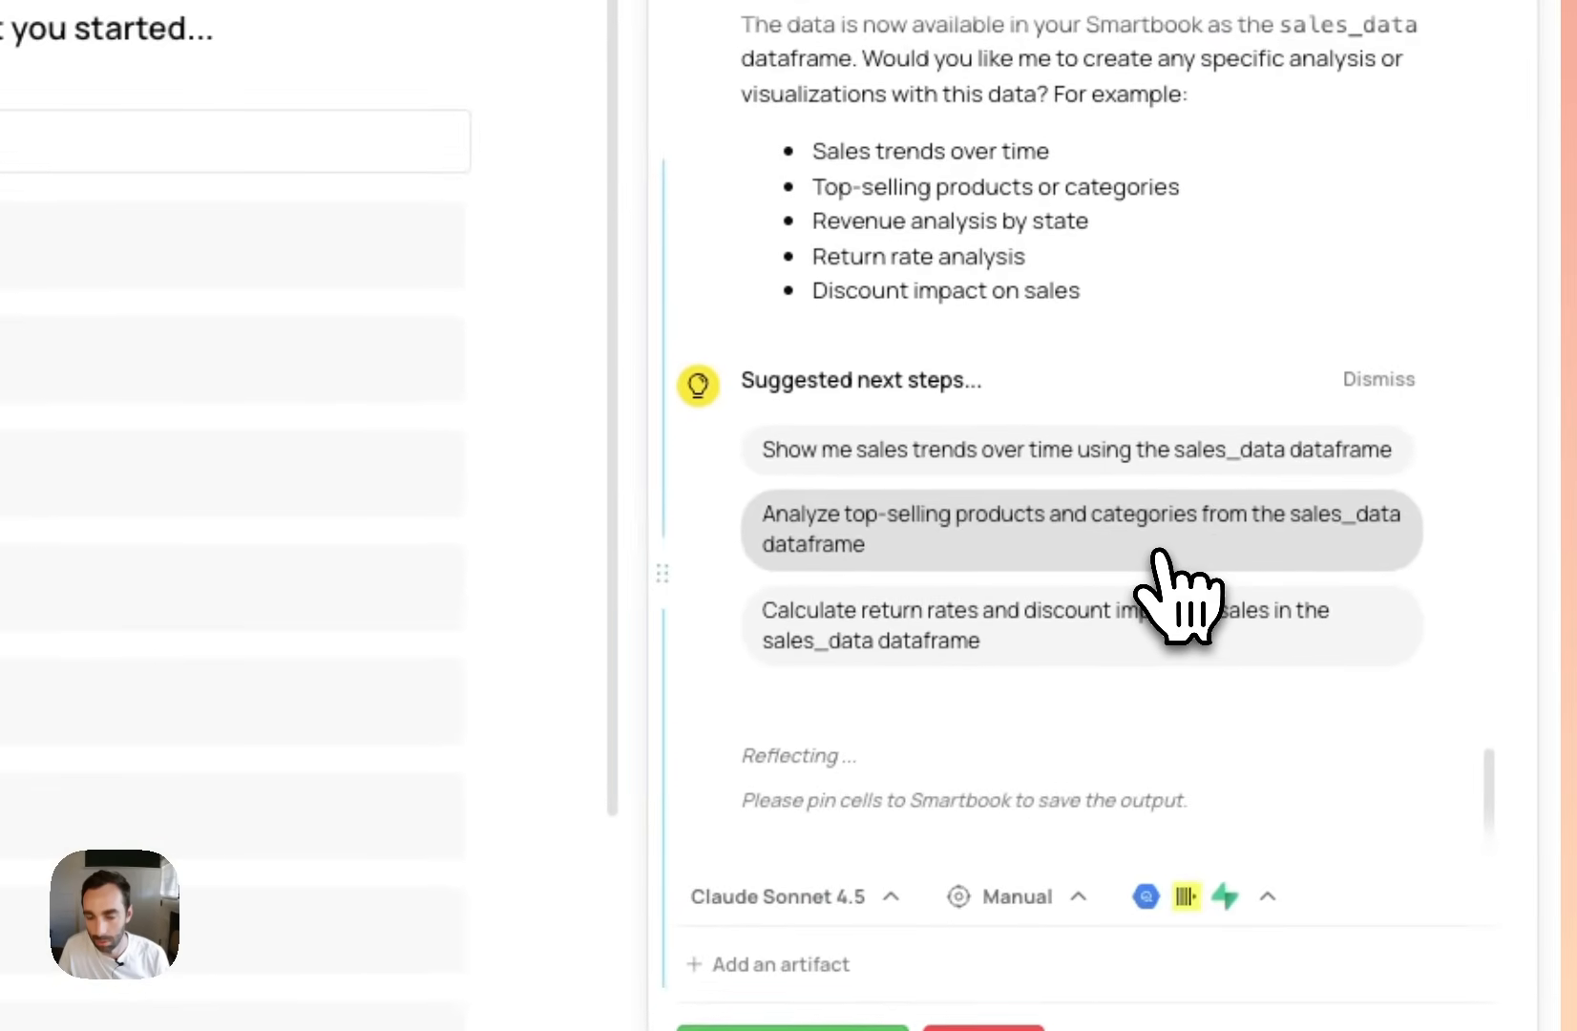
# Step: Run the suggested analysis of top-selling products and categories from sales_data, and widen the assistant pane, briefly trying its fullscreen view
pyautogui.click(1158, 554)
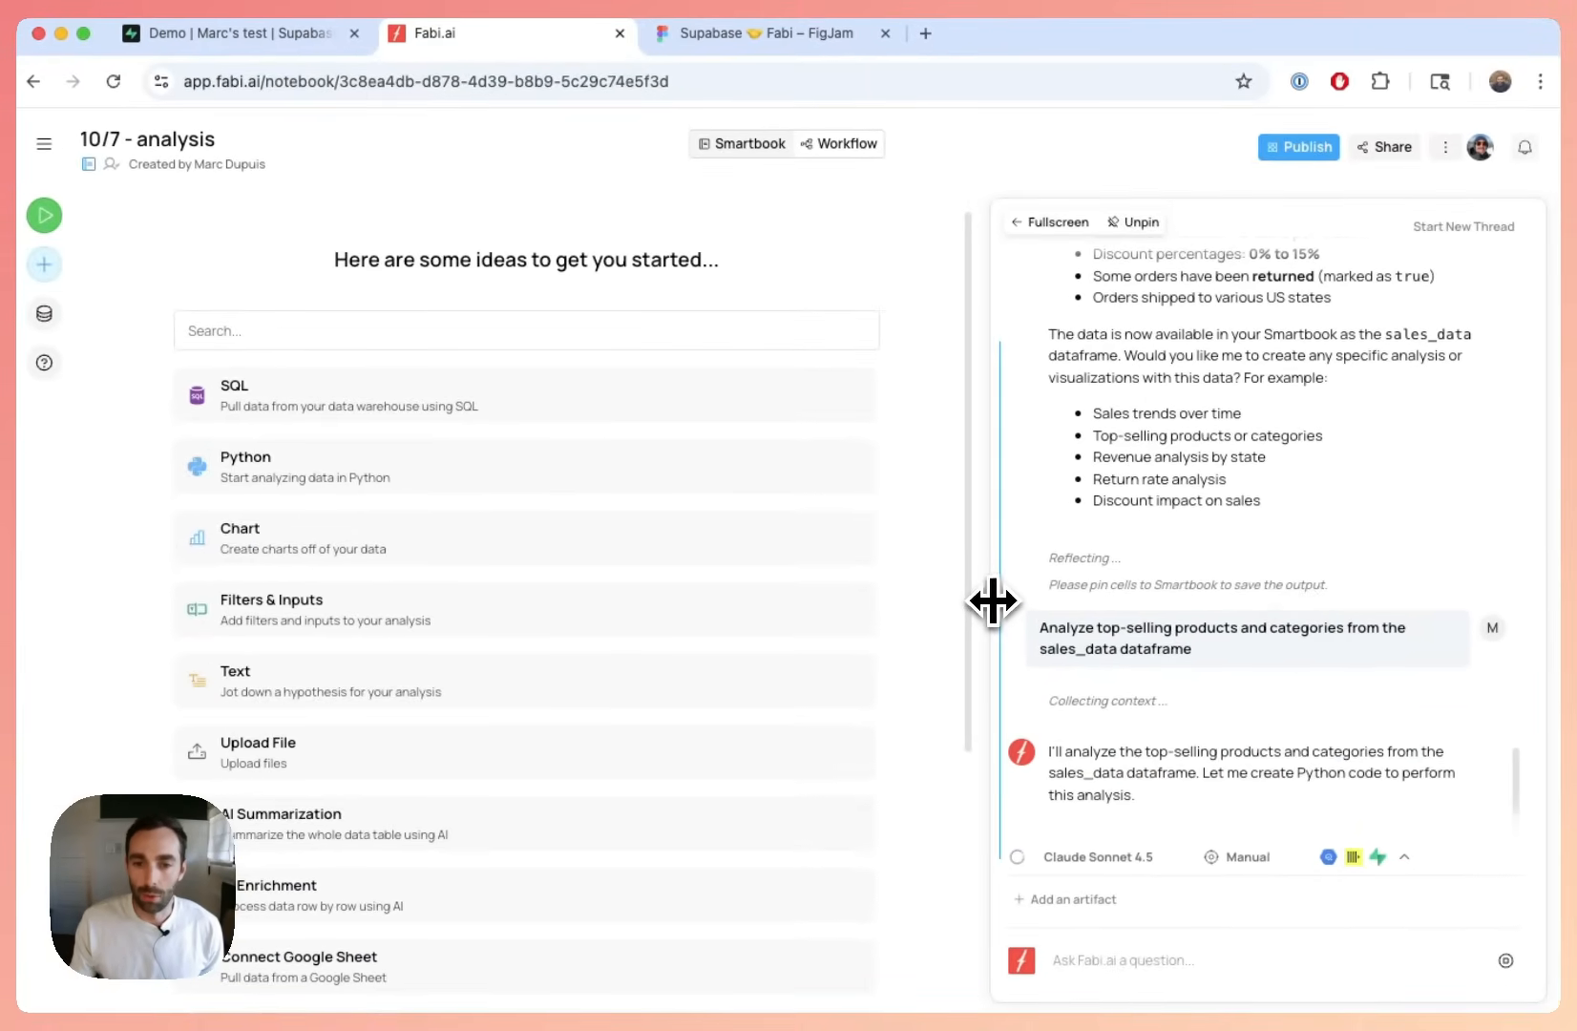
pyautogui.moveTo(997, 601); pyautogui.dragTo(959, 606)
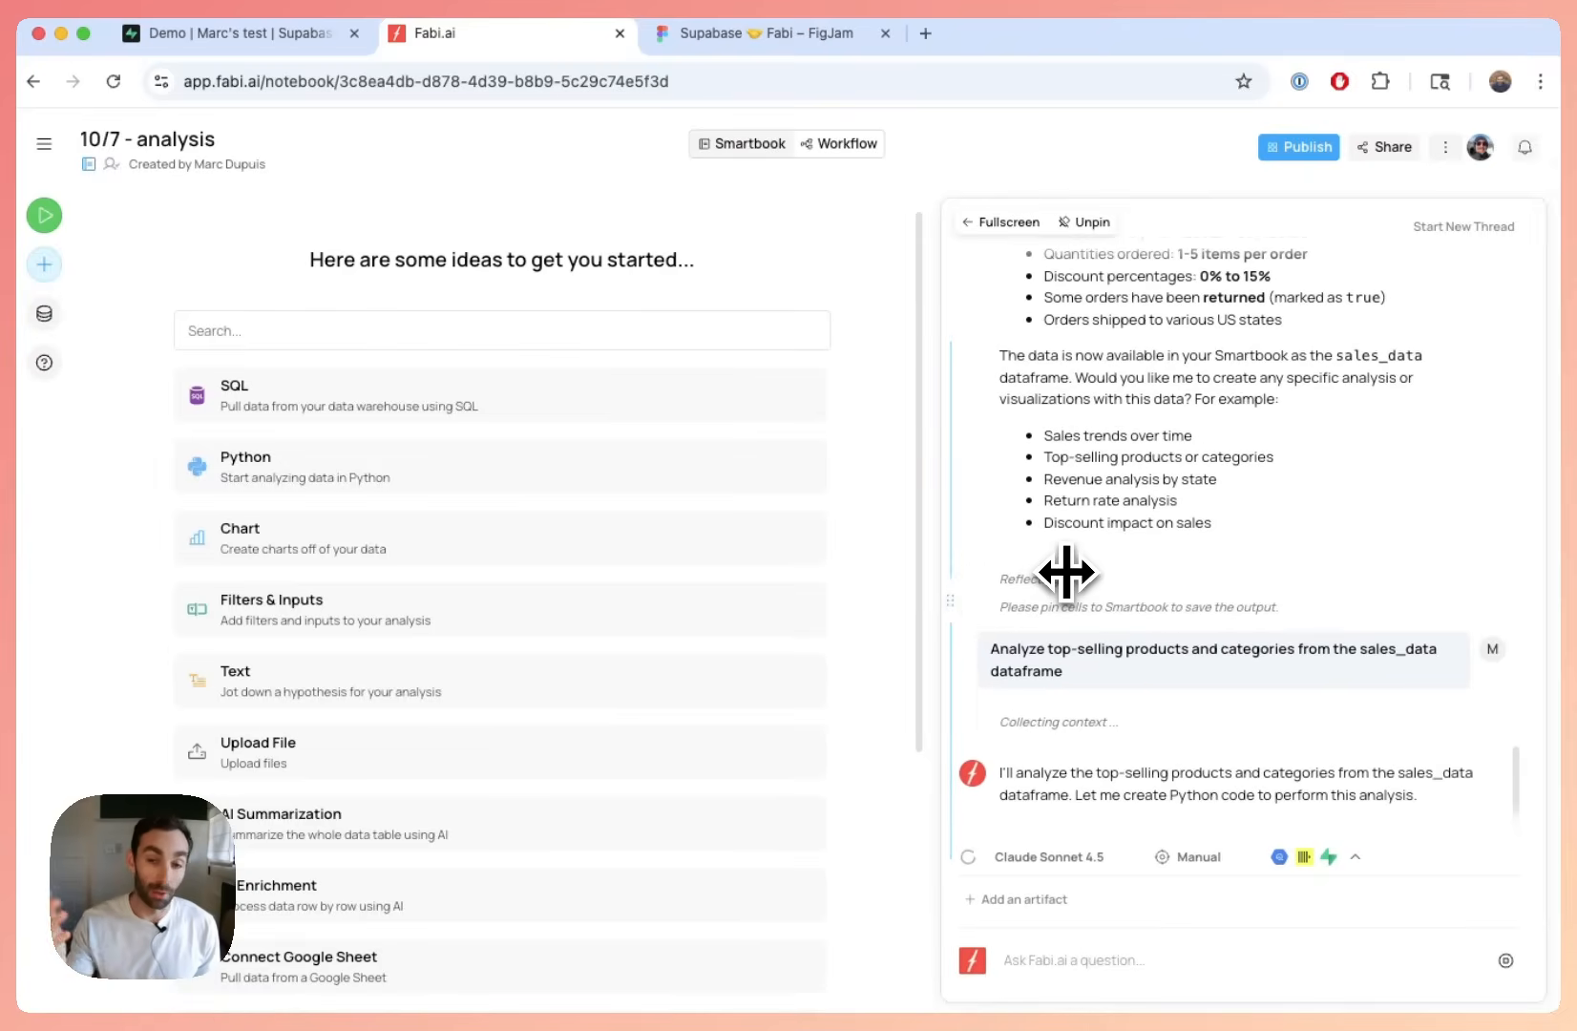
pyautogui.click(1002, 223)
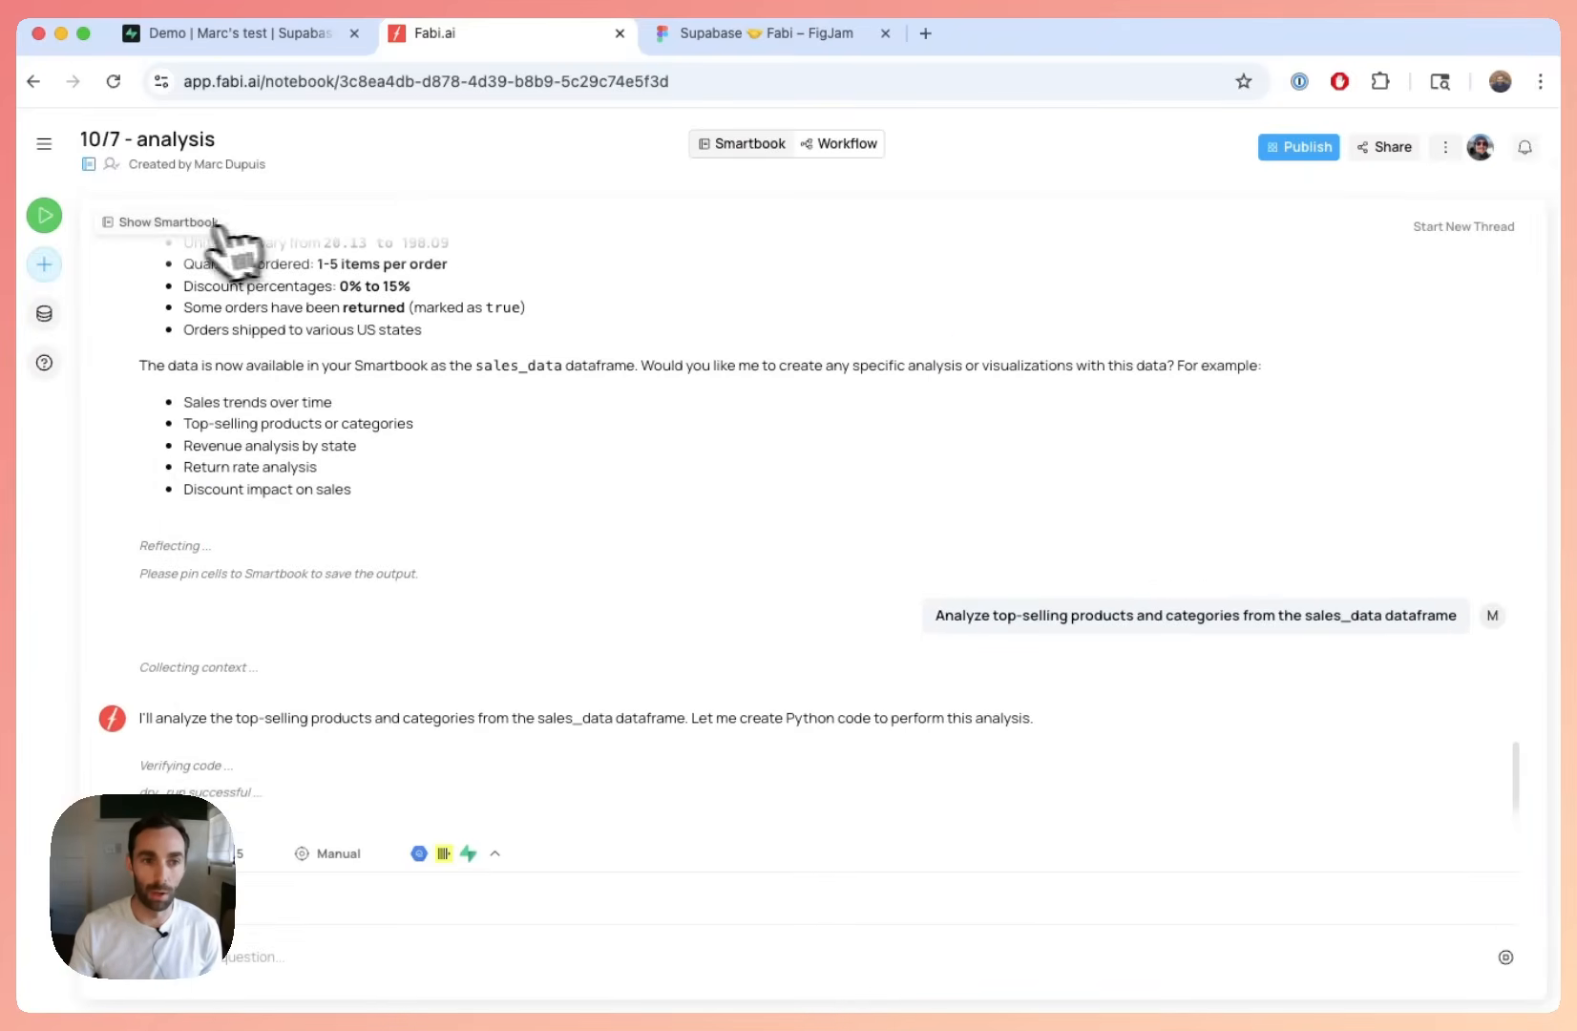
pyautogui.click(162, 222)
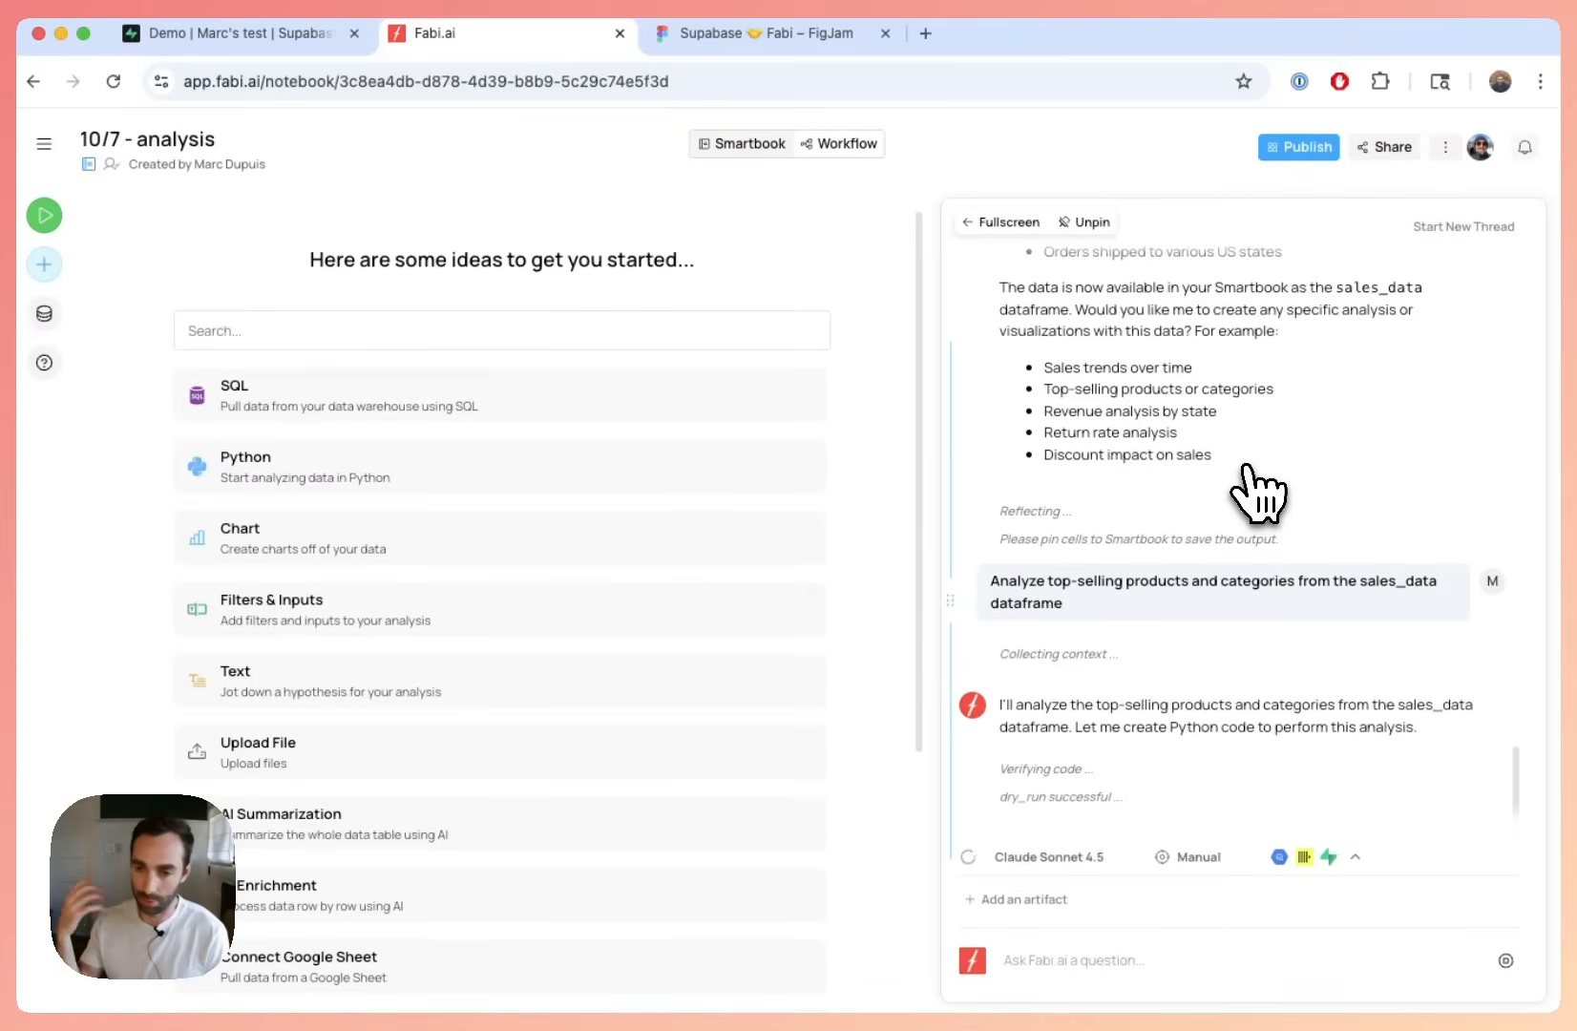
# Step: Follow the analysis output through its product table and summary, and check which AI models the assistant offers
pyautogui.scroll(-10, 1258, 491)
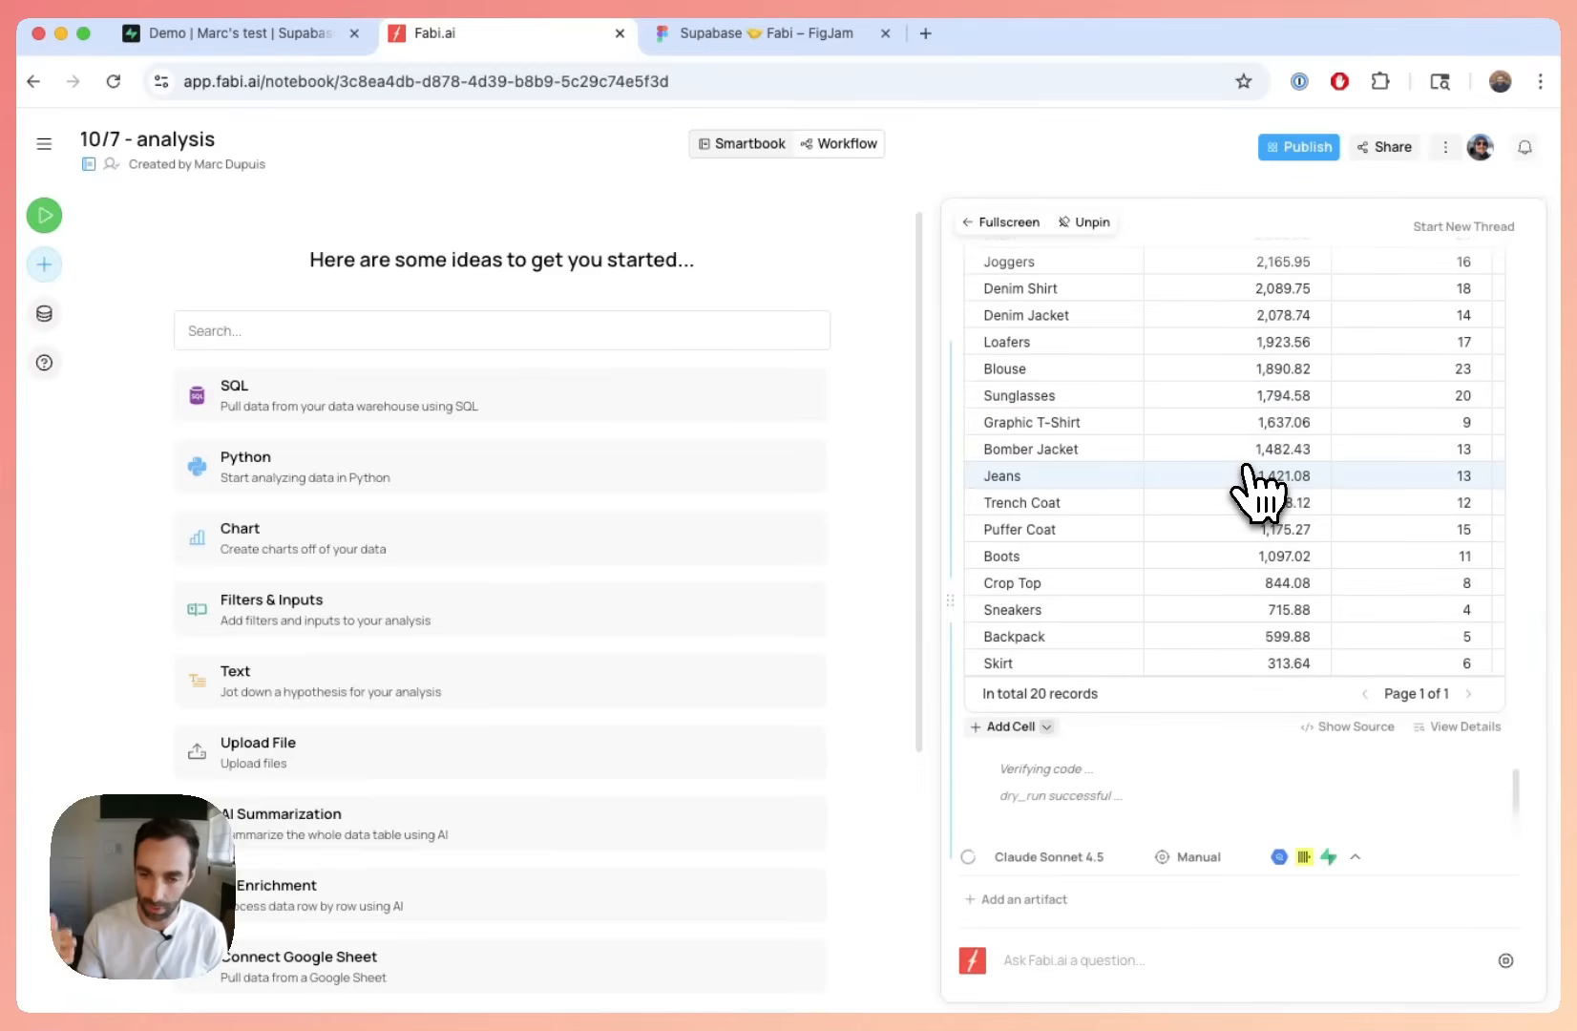
pyautogui.scroll(-5, 1258, 491)
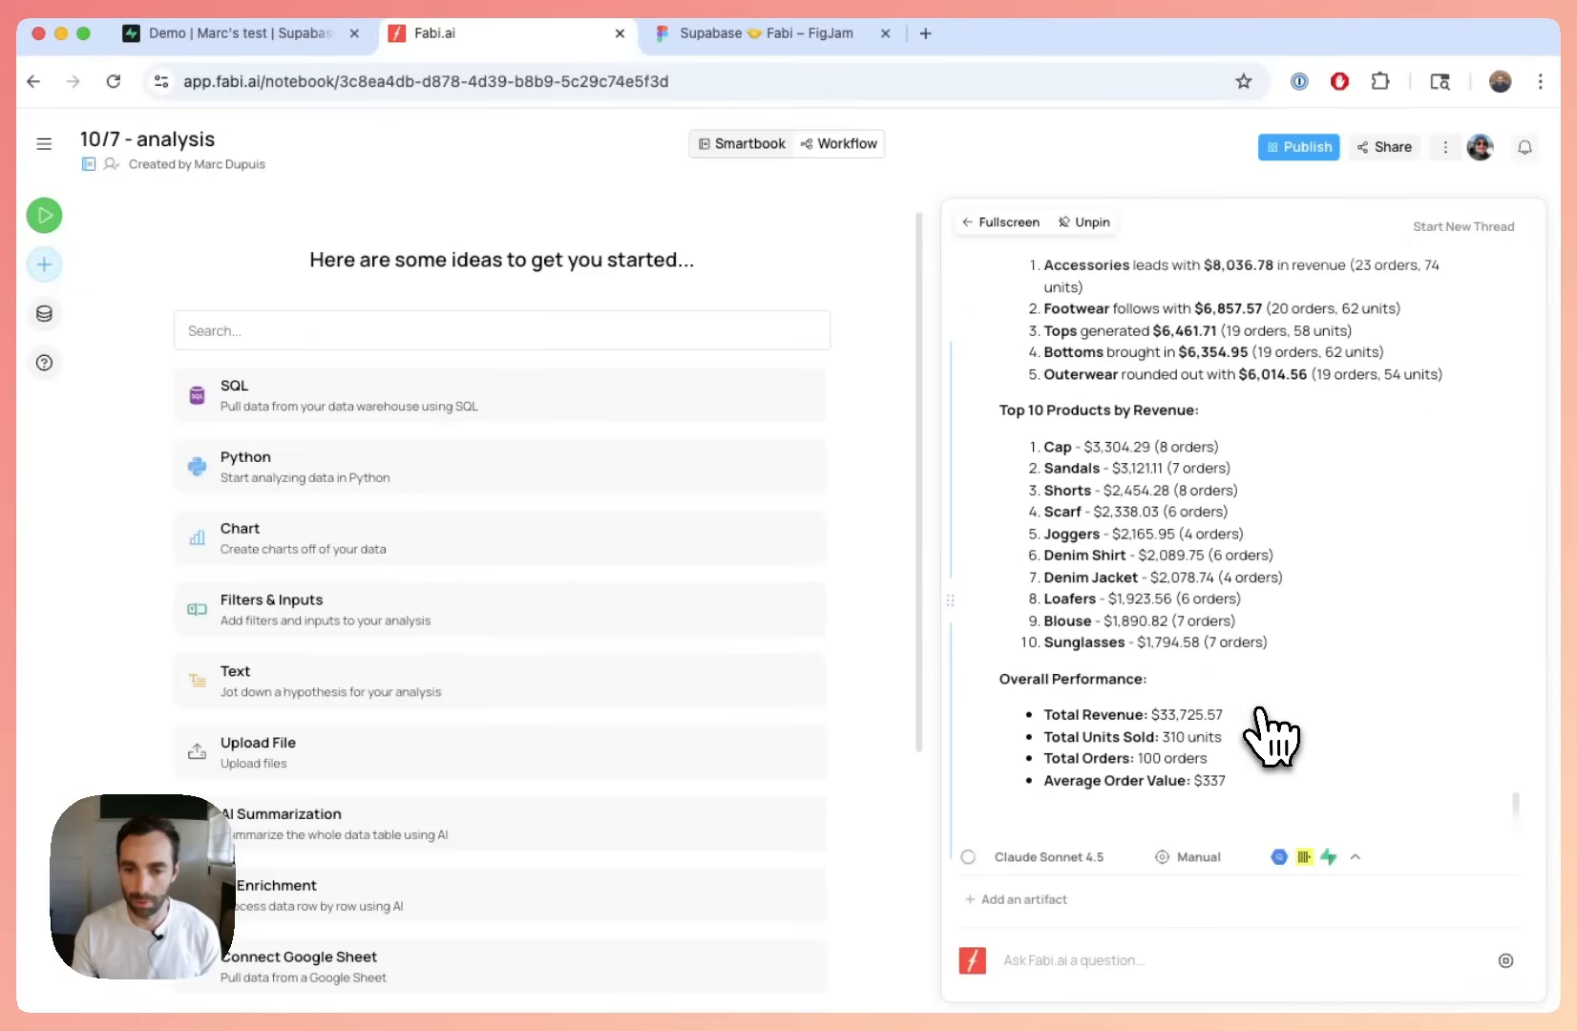
pyautogui.click(1097, 857)
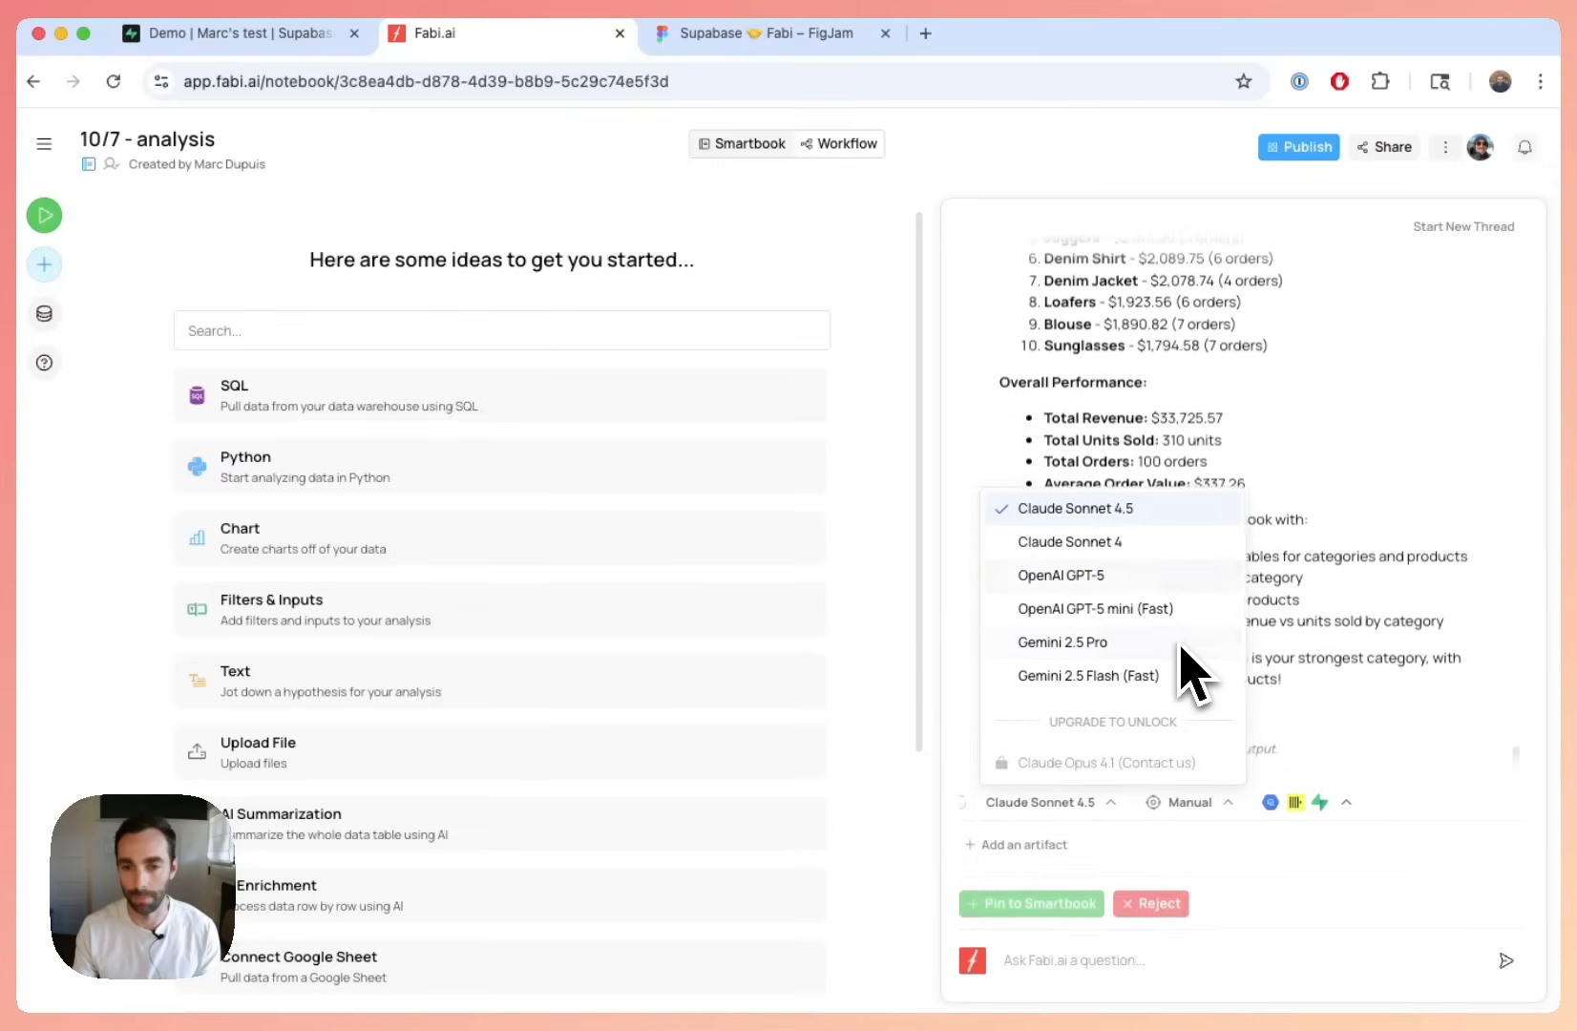
pyautogui.click(1297, 551)
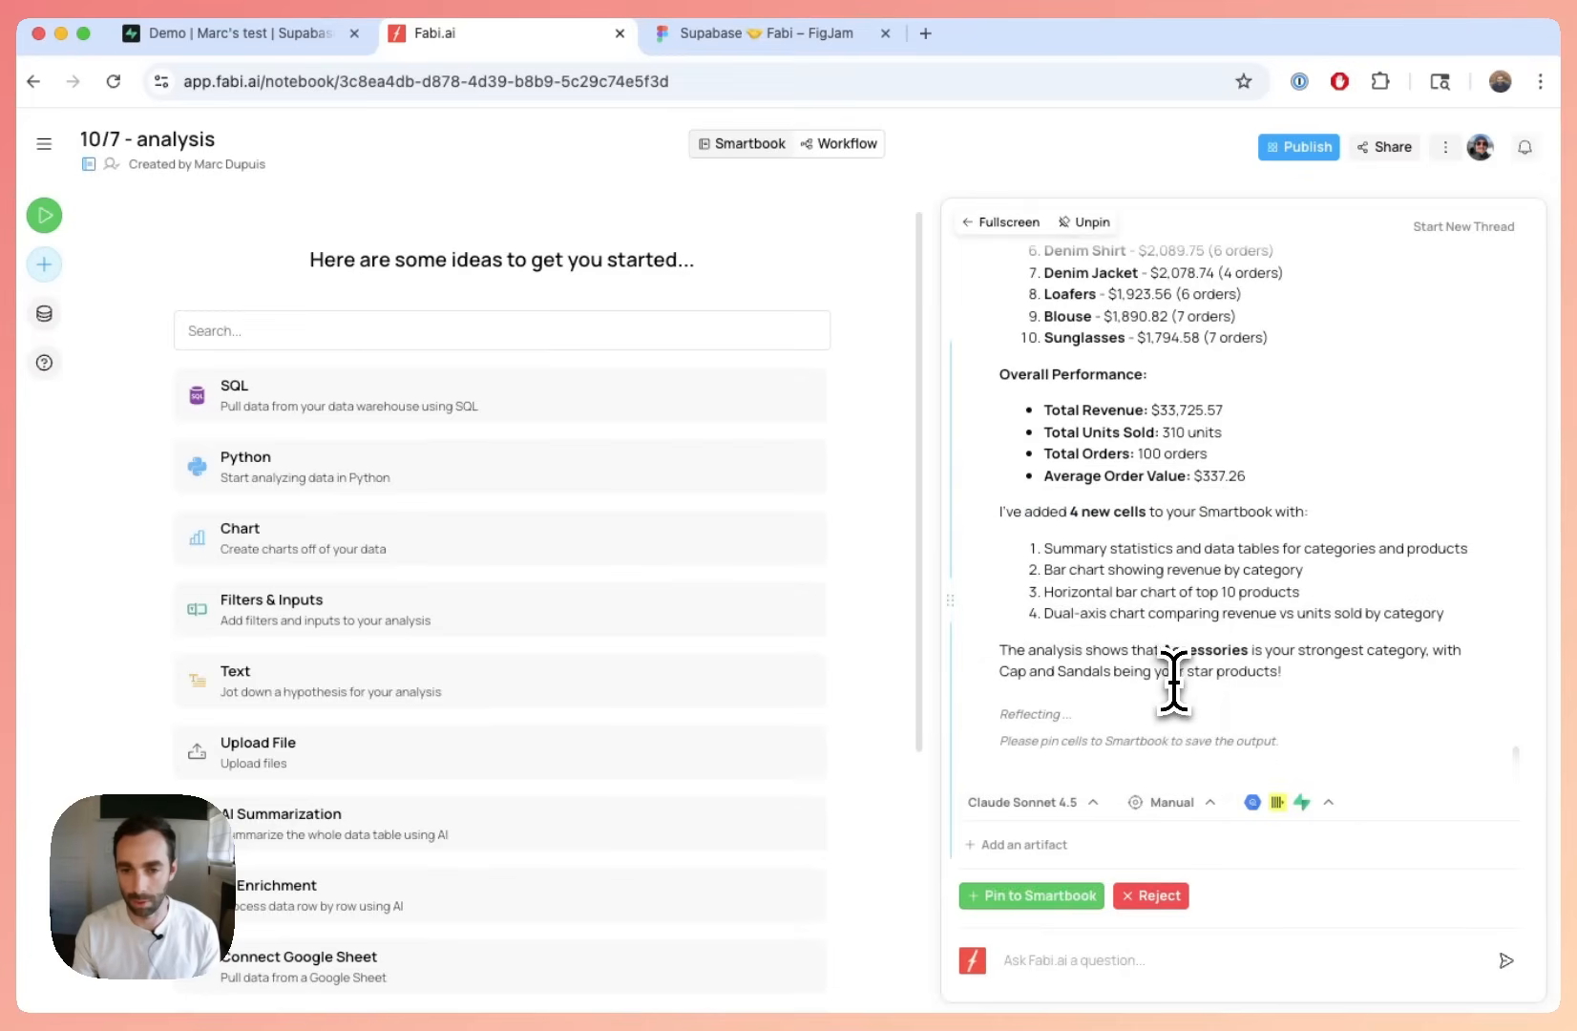
# Step: Review the key findings by category and product and the Revenue vs Units Sold by Category chart
pyautogui.scroll(5, 1170, 682)
pyautogui.scroll(1, 1167, 685)
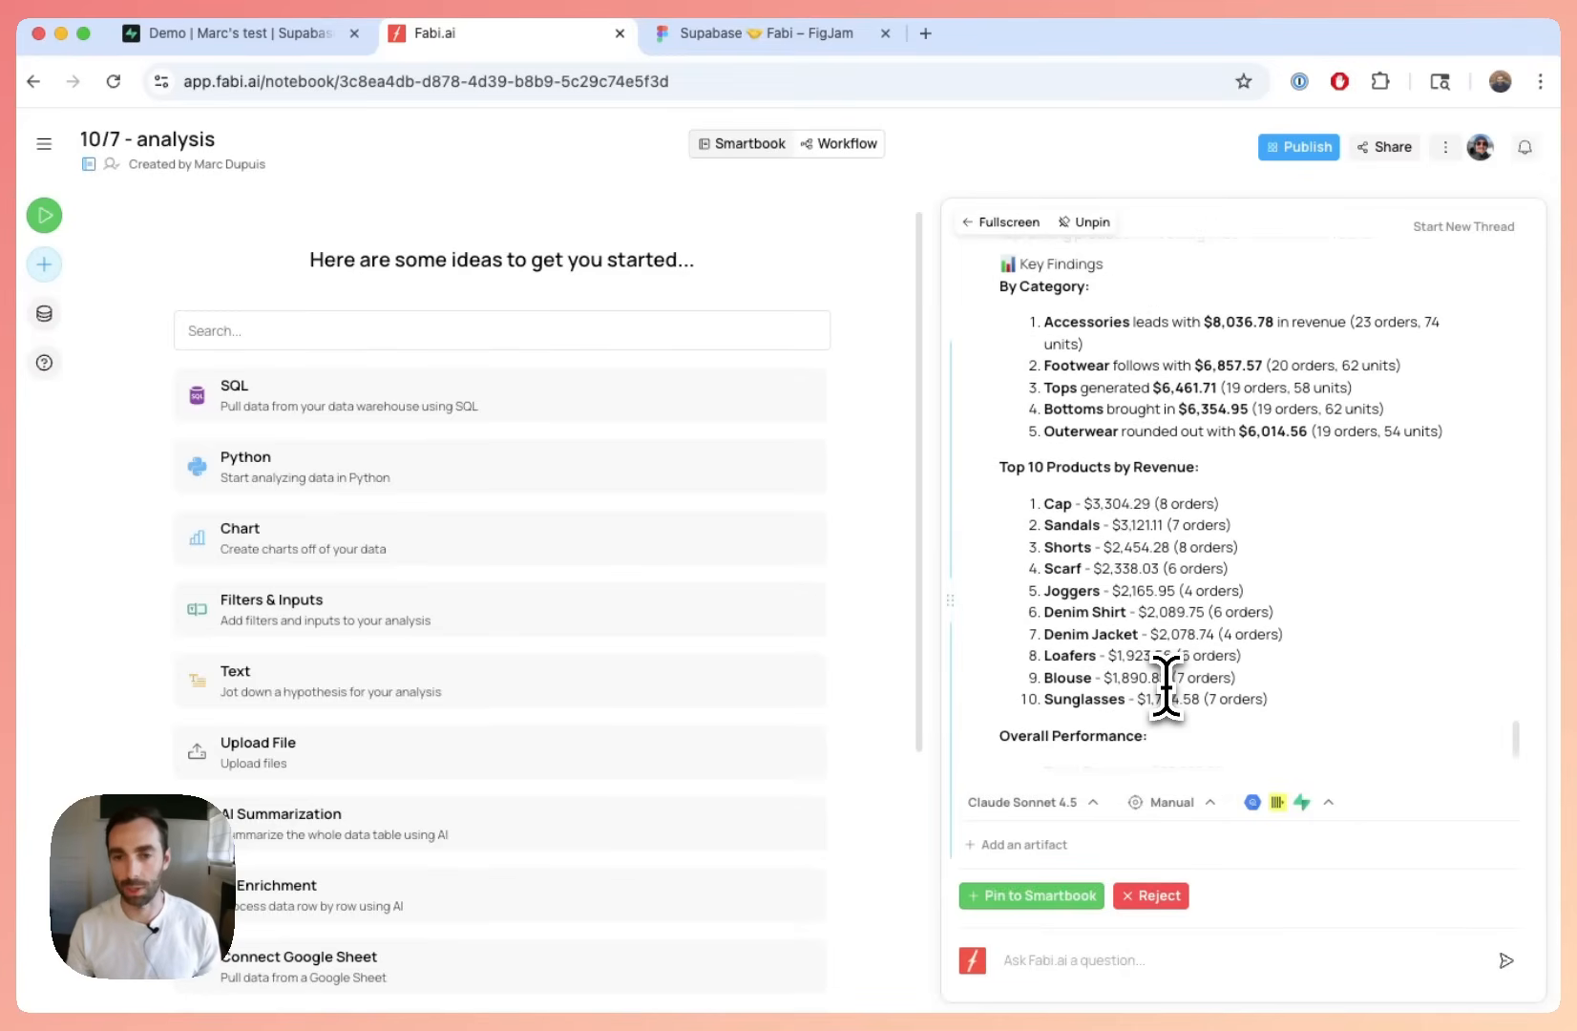
pyautogui.scroll(3, 1150, 685)
pyautogui.scroll(6, 1155, 682)
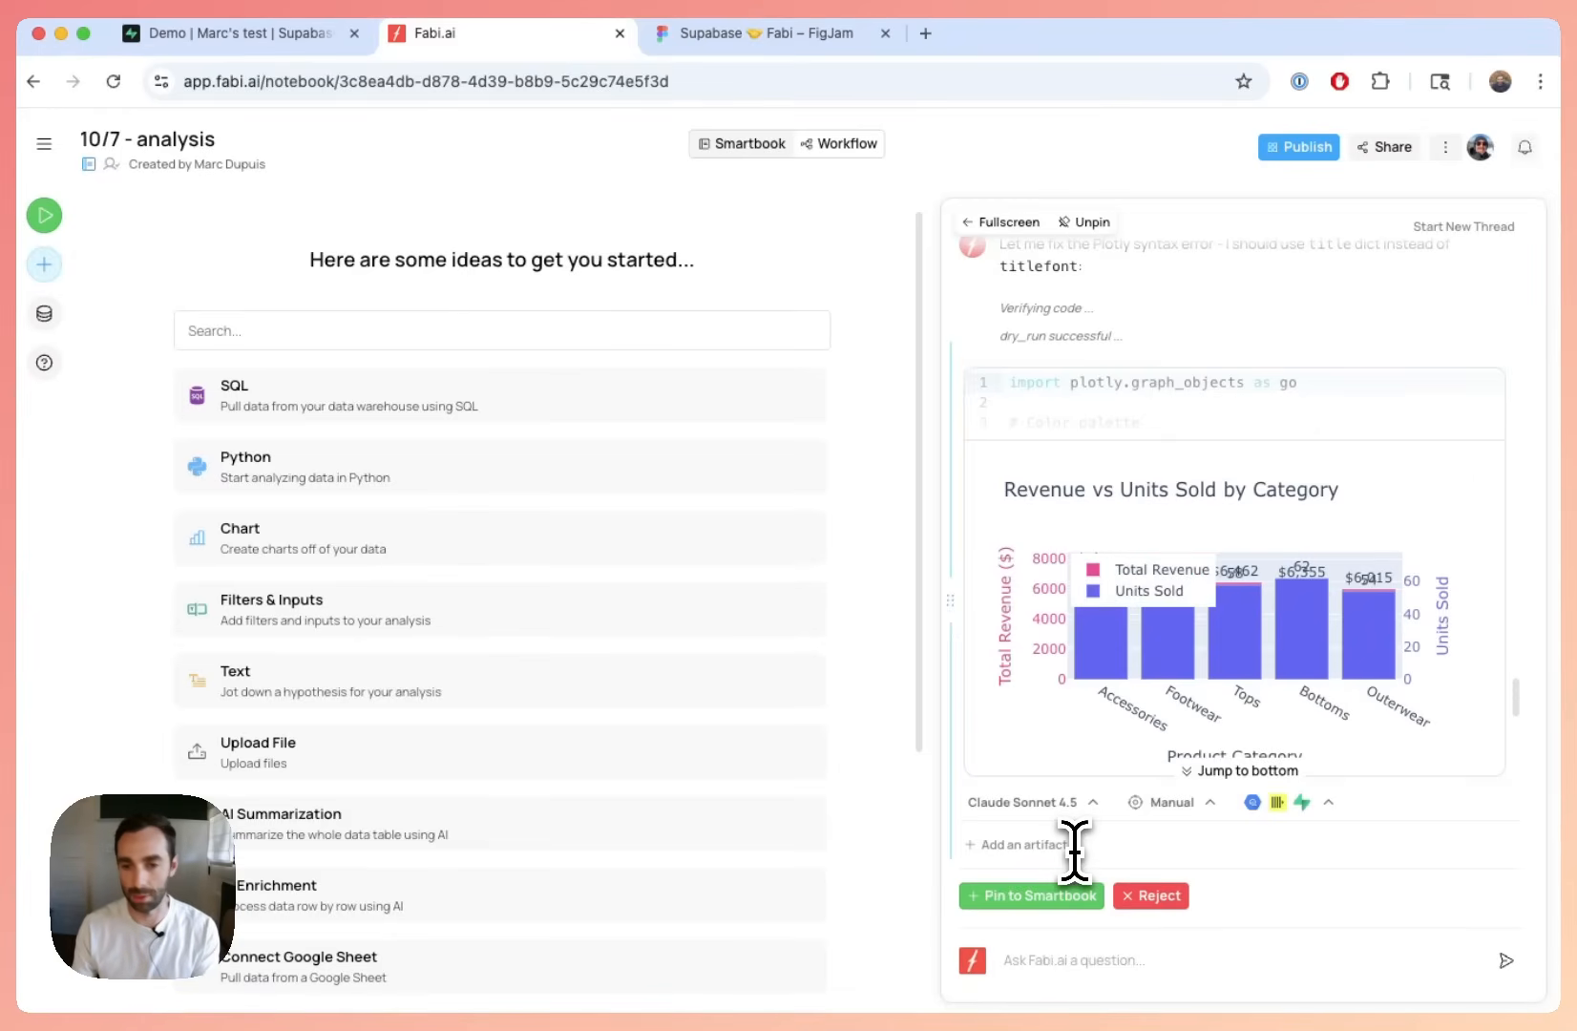
# Step: Pin the generated analysis cells to the Smartbook and look through their revenue and top-products charts
pyautogui.click(1026, 897)
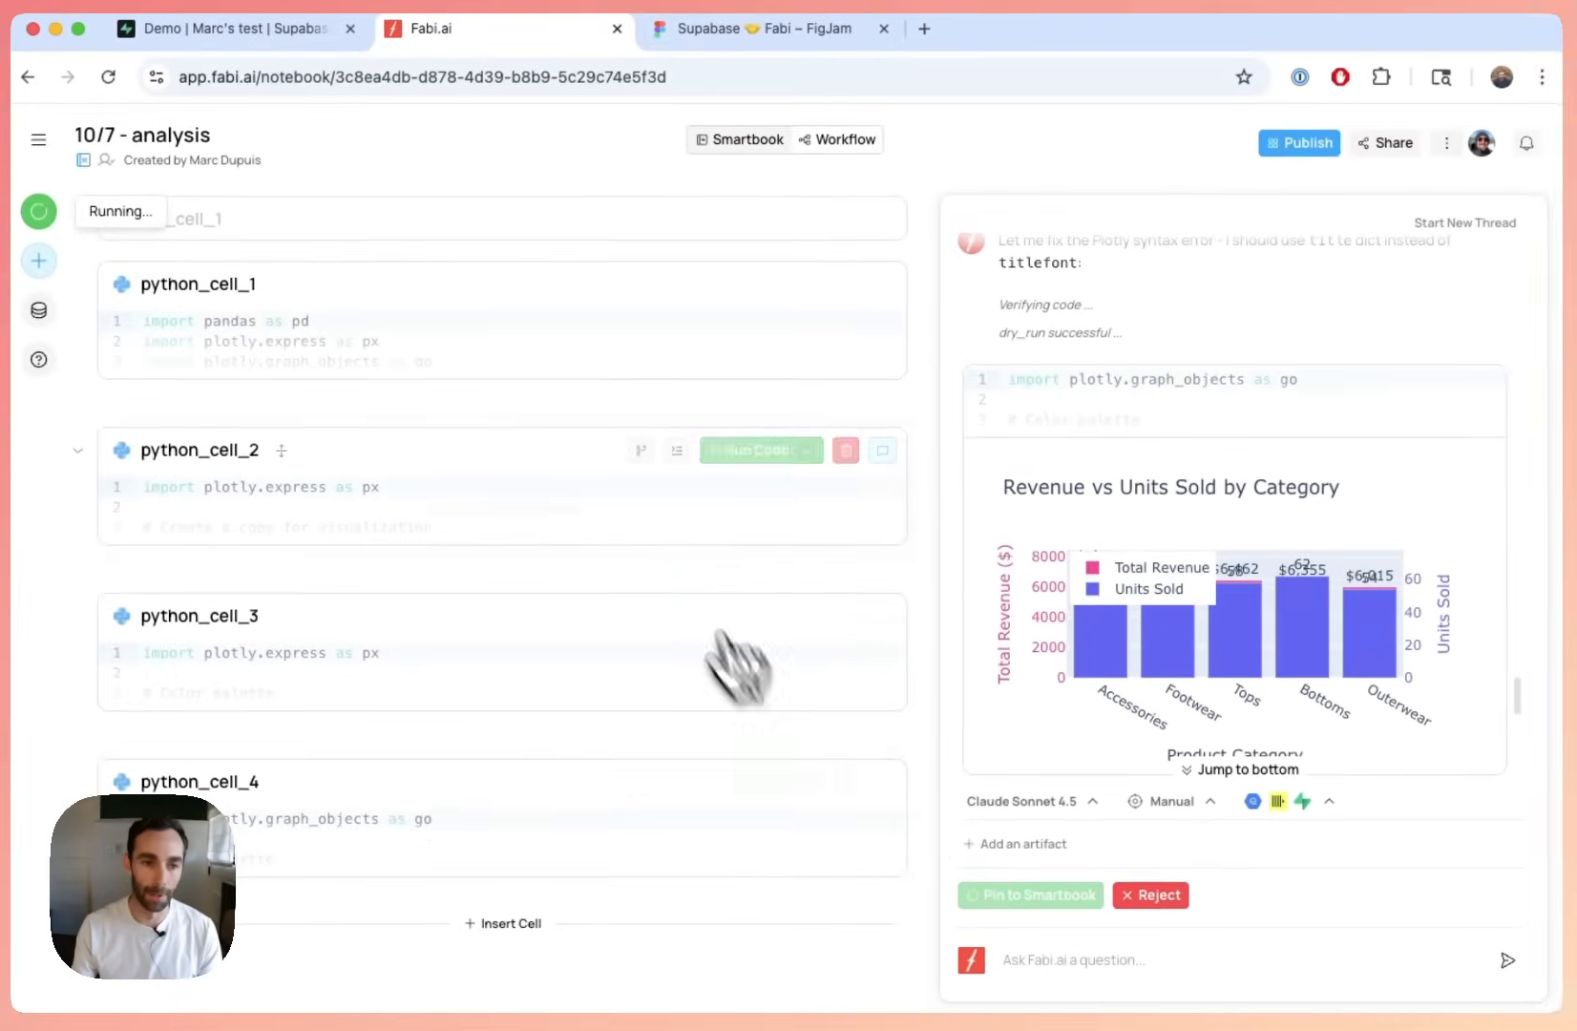
pyautogui.scroll(-10, 523, 315)
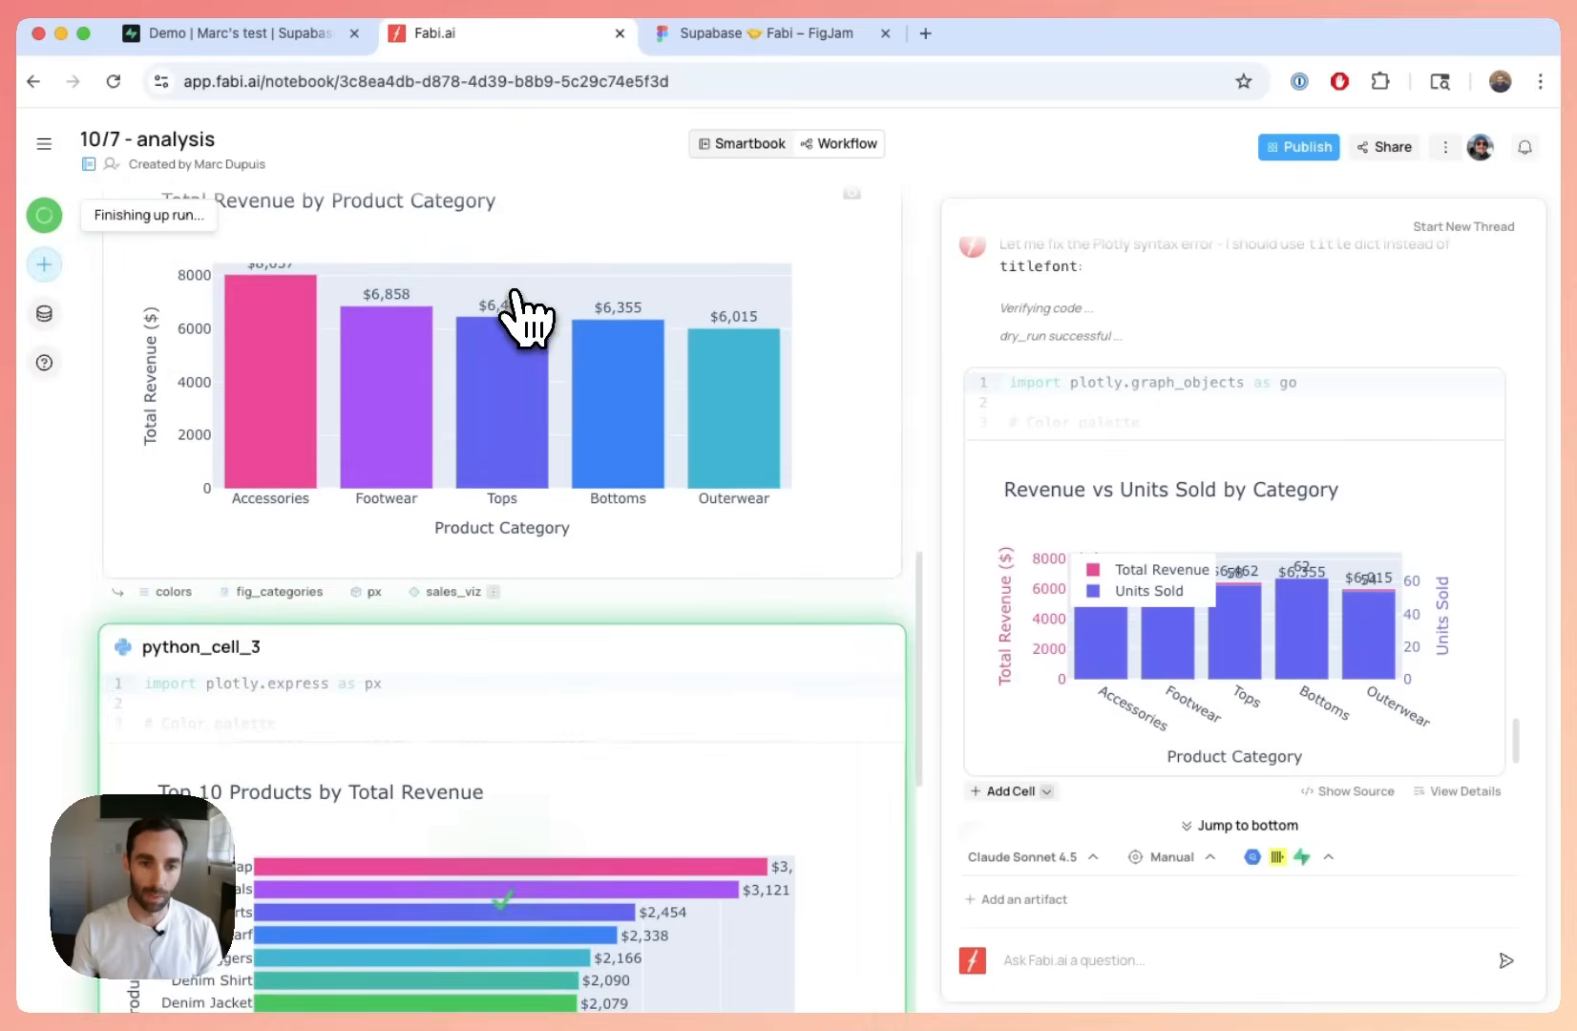
pyautogui.scroll(-9, 485, 504)
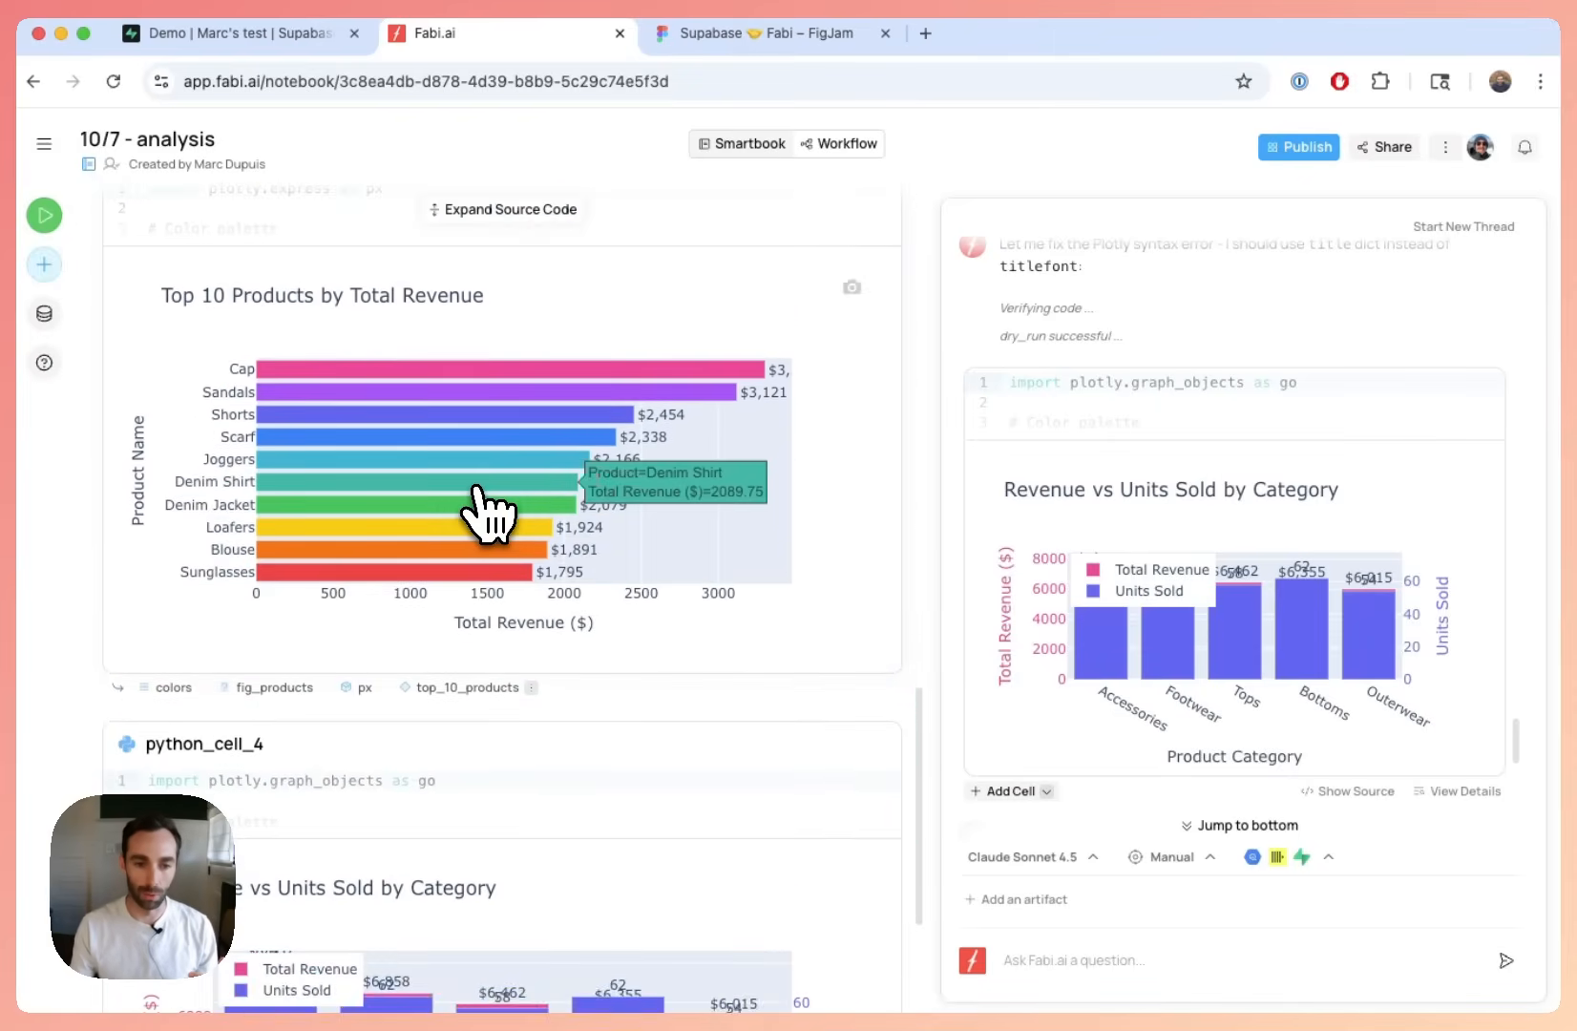
# Step: Unfold sql_cell_1 in the Smartbook and expand its source code to show the full sales query
pyautogui.scroll(5, 484, 510)
pyautogui.scroll(10, 486, 516)
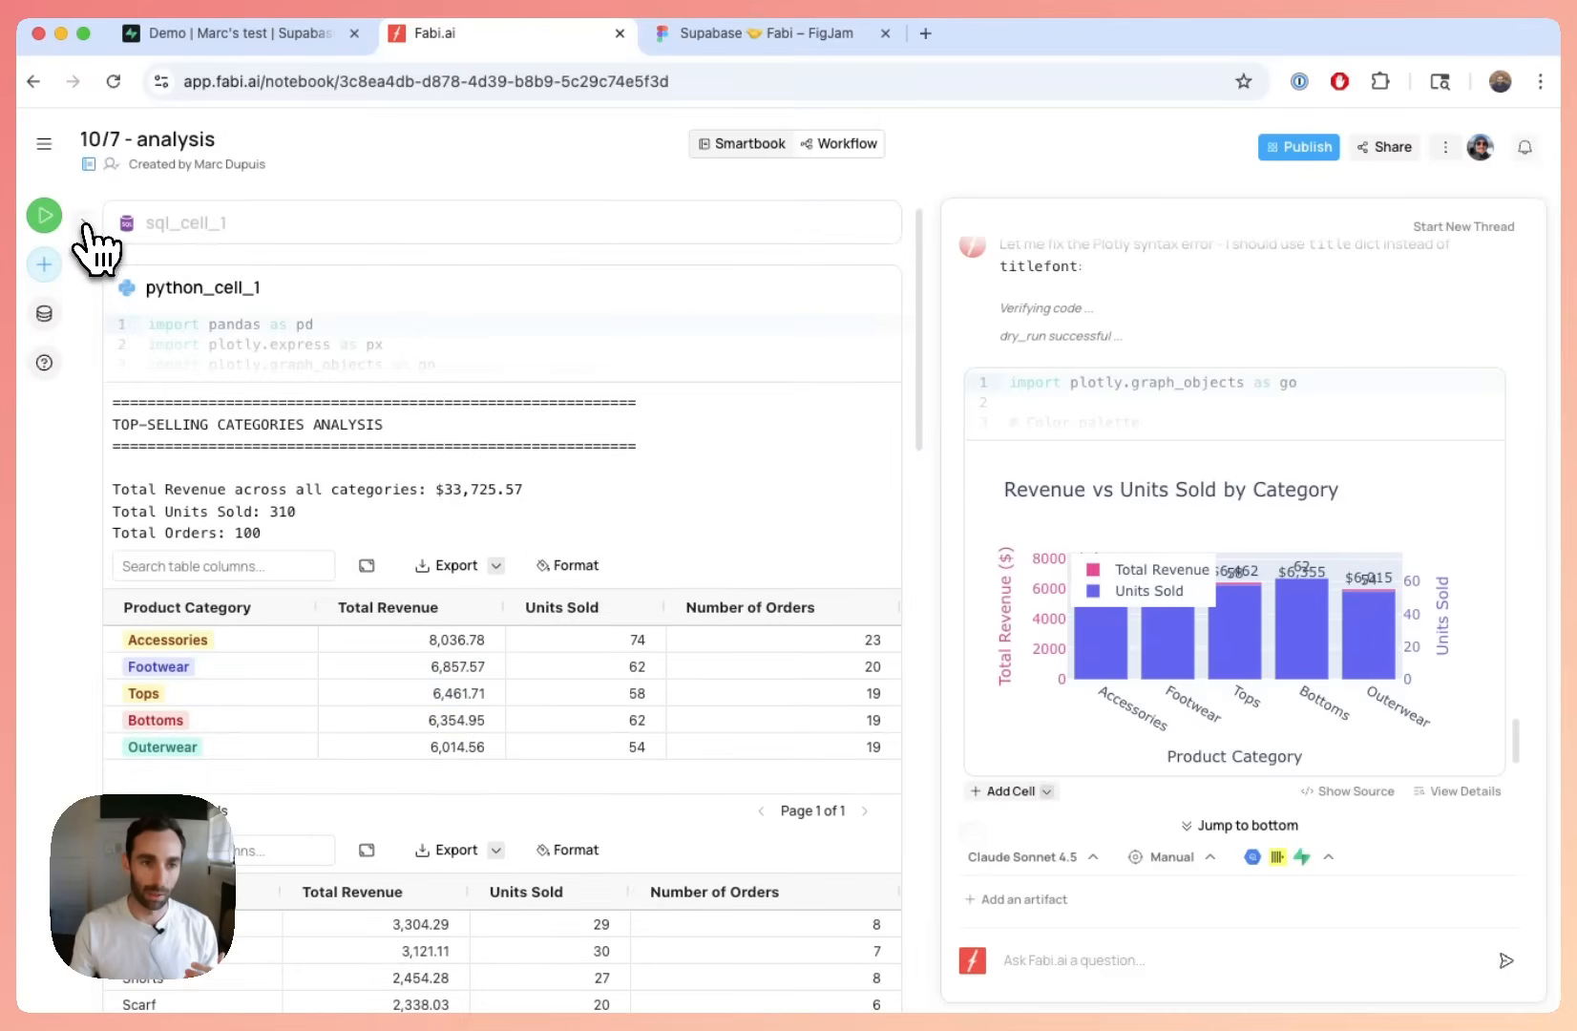
pyautogui.click(85, 227)
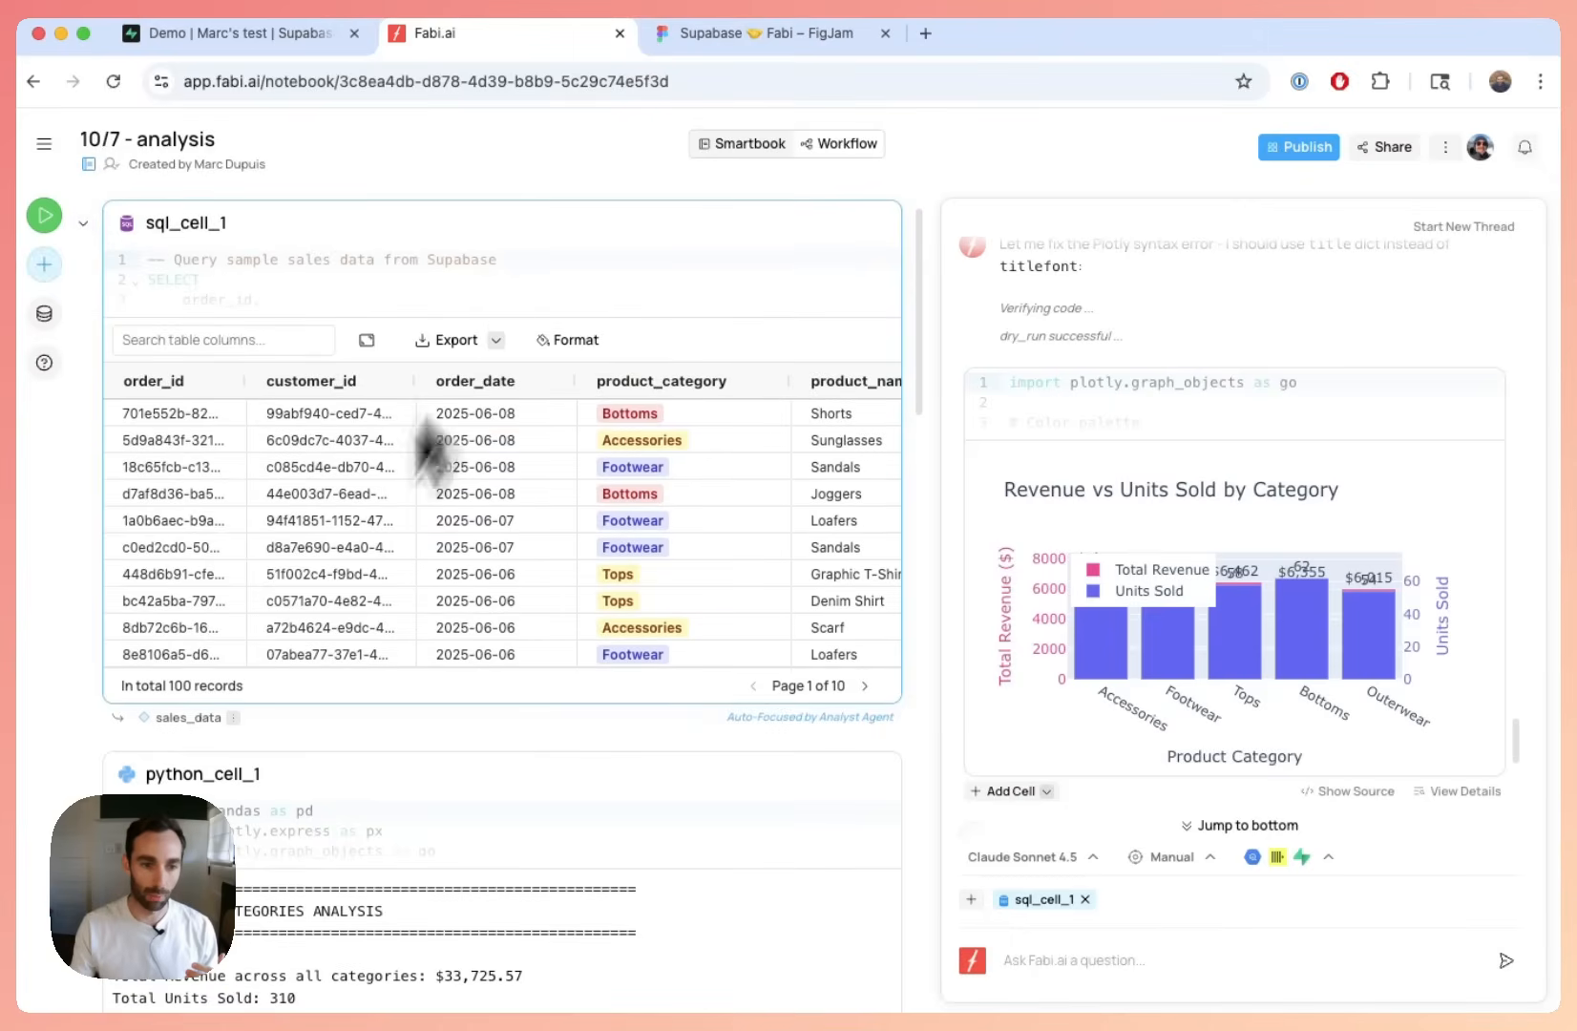
pyautogui.click(525, 296)
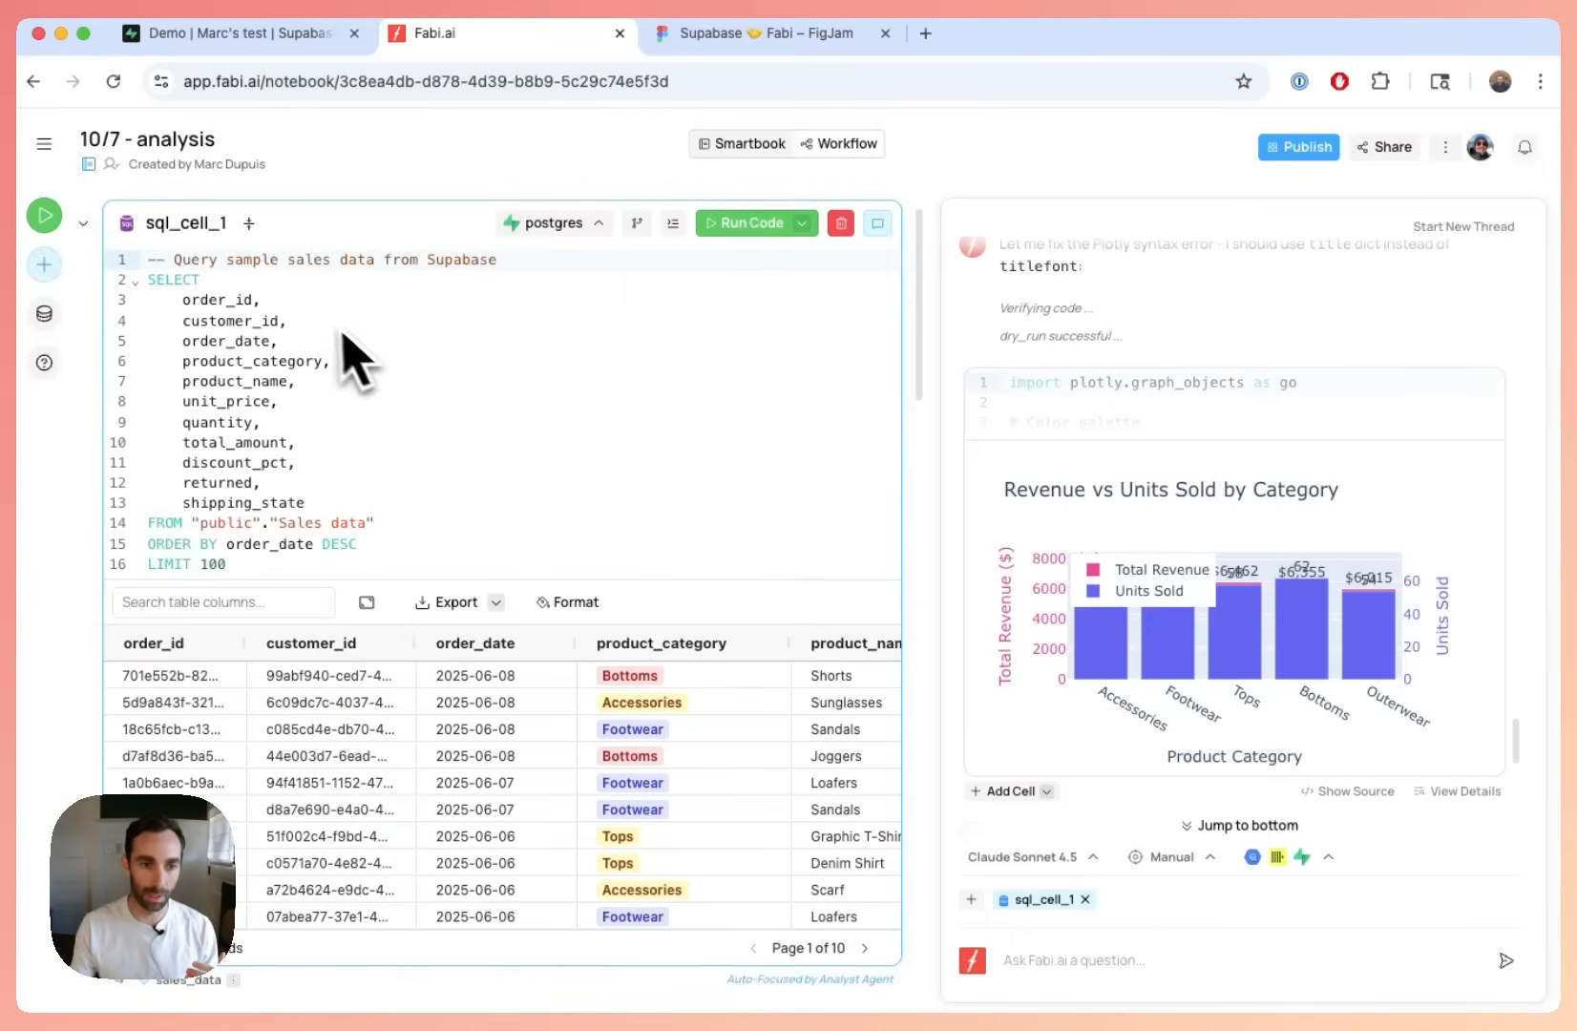
# Step: Inspect the expanded source code of python_cell_1, collapse it again, and look over its tables and the Total Revenue by Product Category chart
pyautogui.scroll(-5, 348, 361)
pyautogui.click(497, 563)
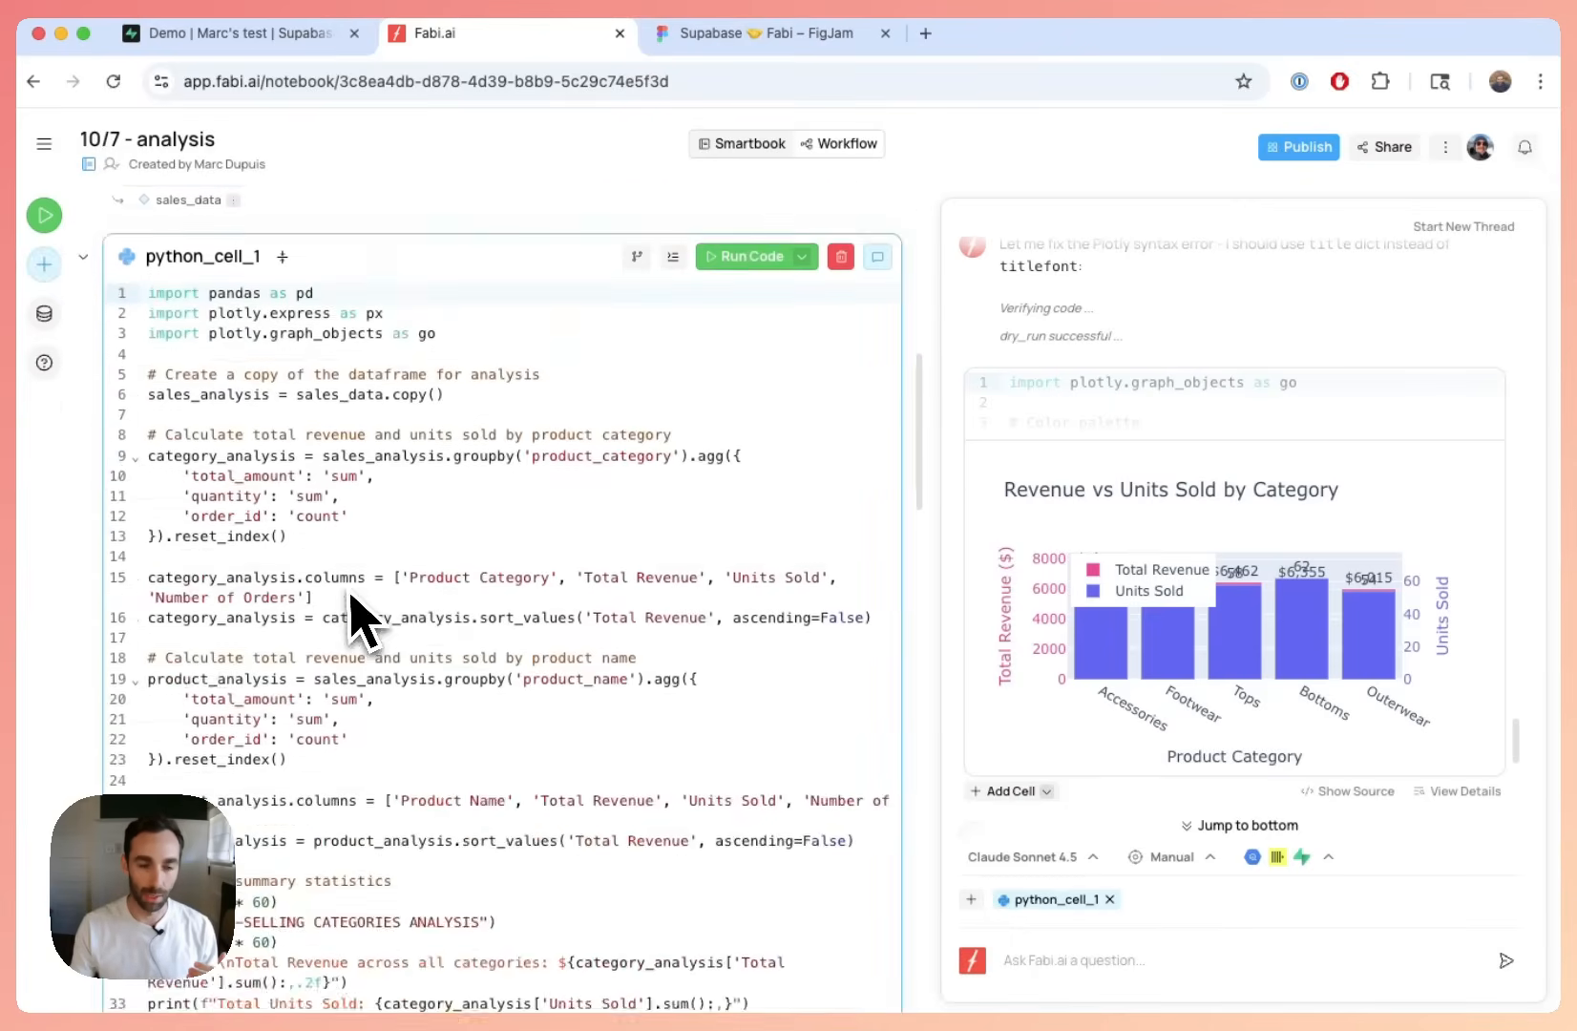
pyautogui.scroll(-3, 363, 534)
pyautogui.scroll(5, 352, 534)
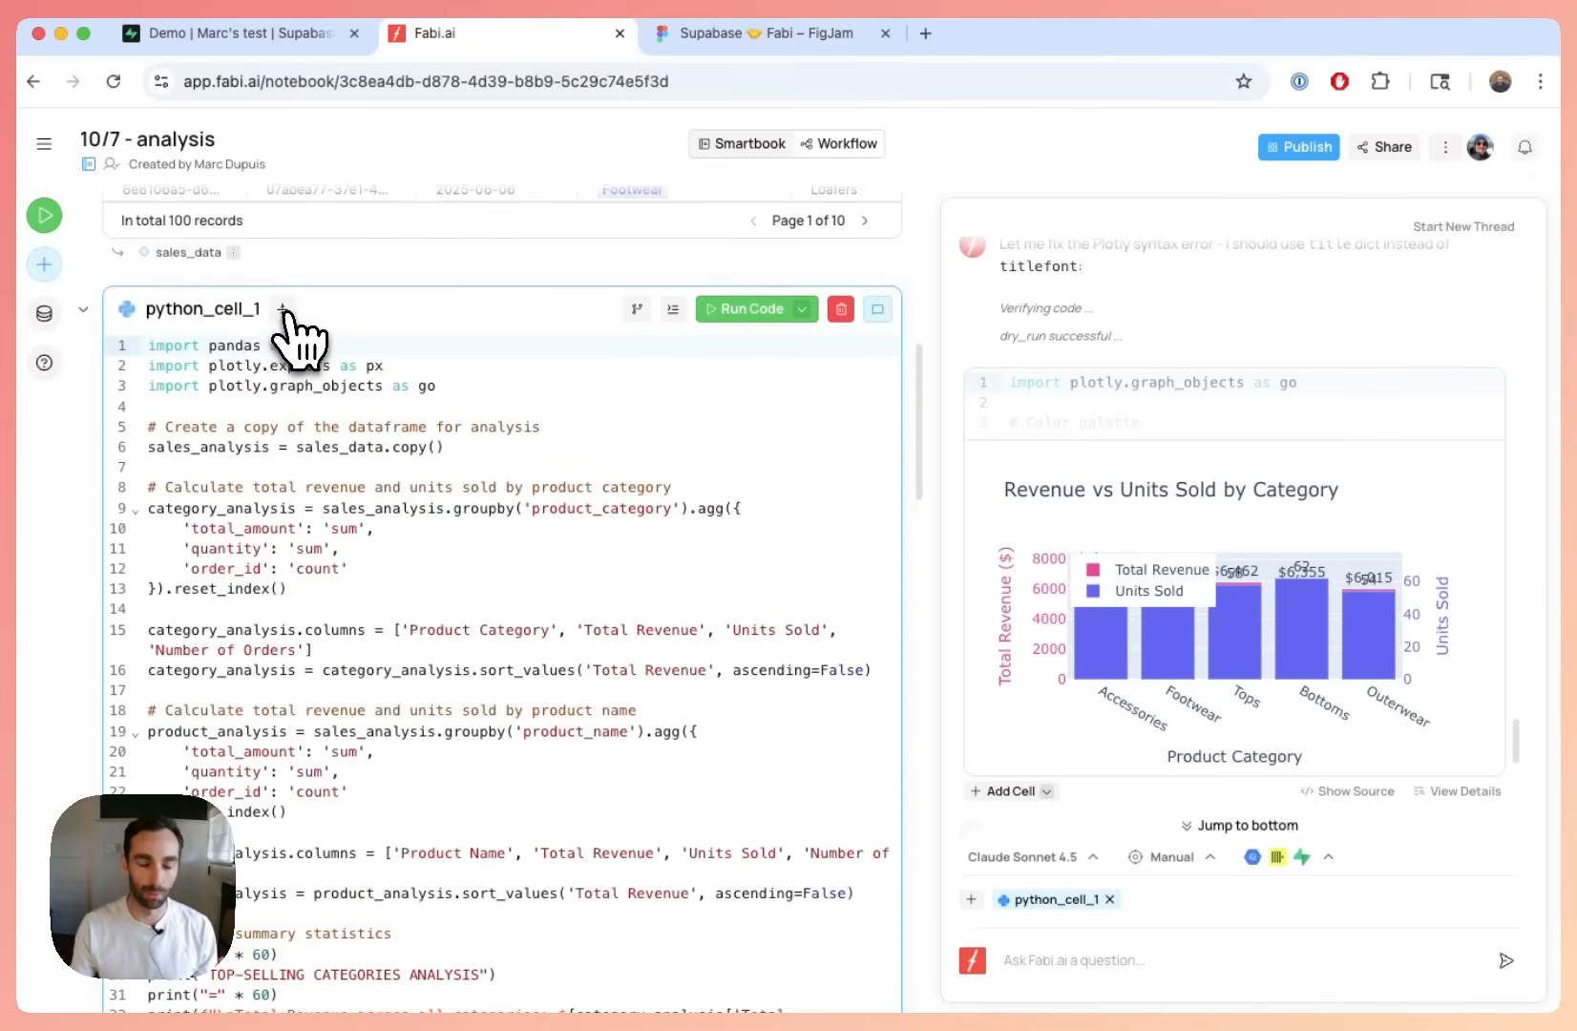
pyautogui.click(282, 309)
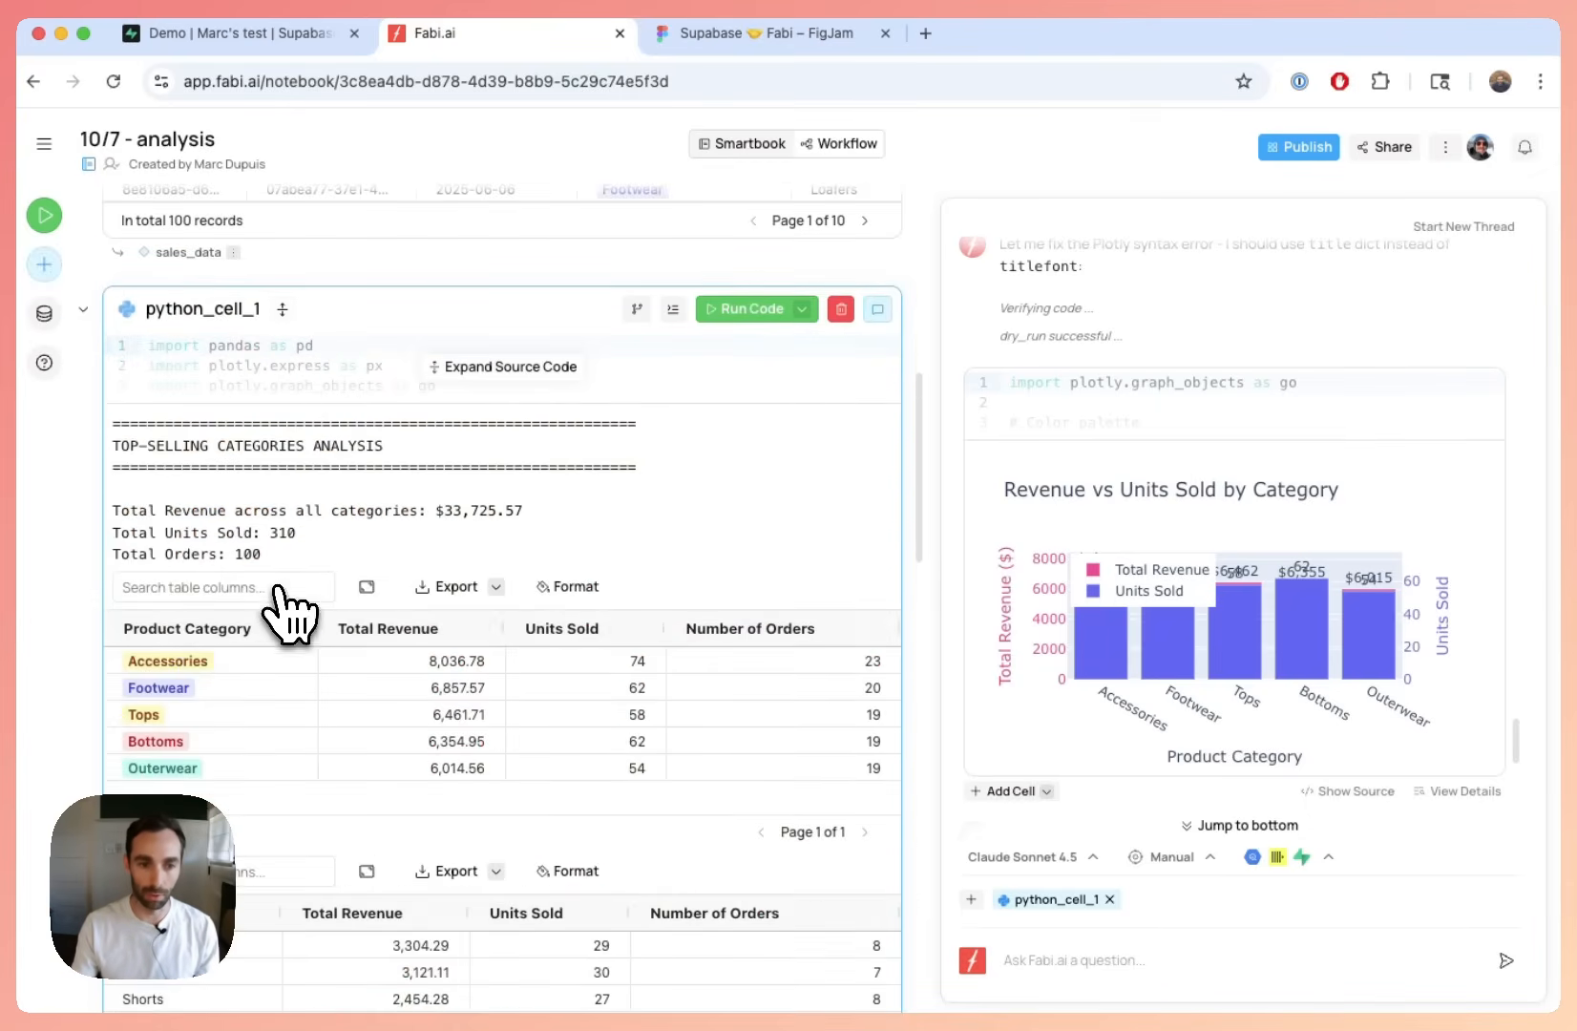
pyautogui.scroll(-15, 281, 615)
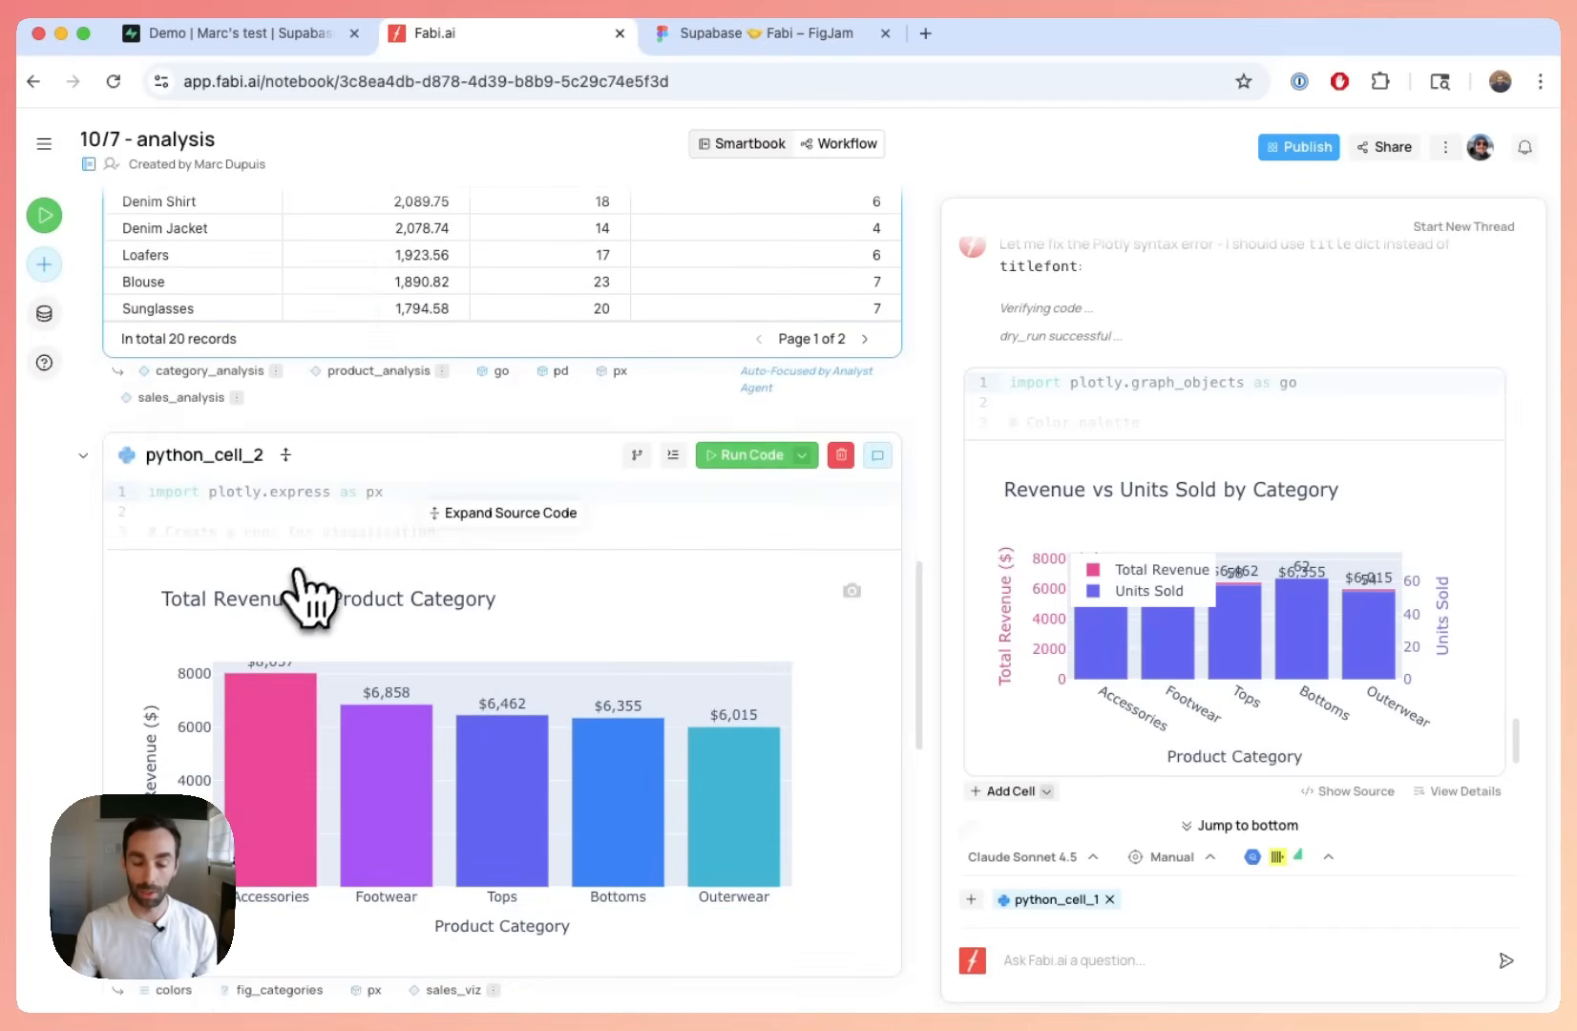
pyautogui.scroll(-1, 325, 573)
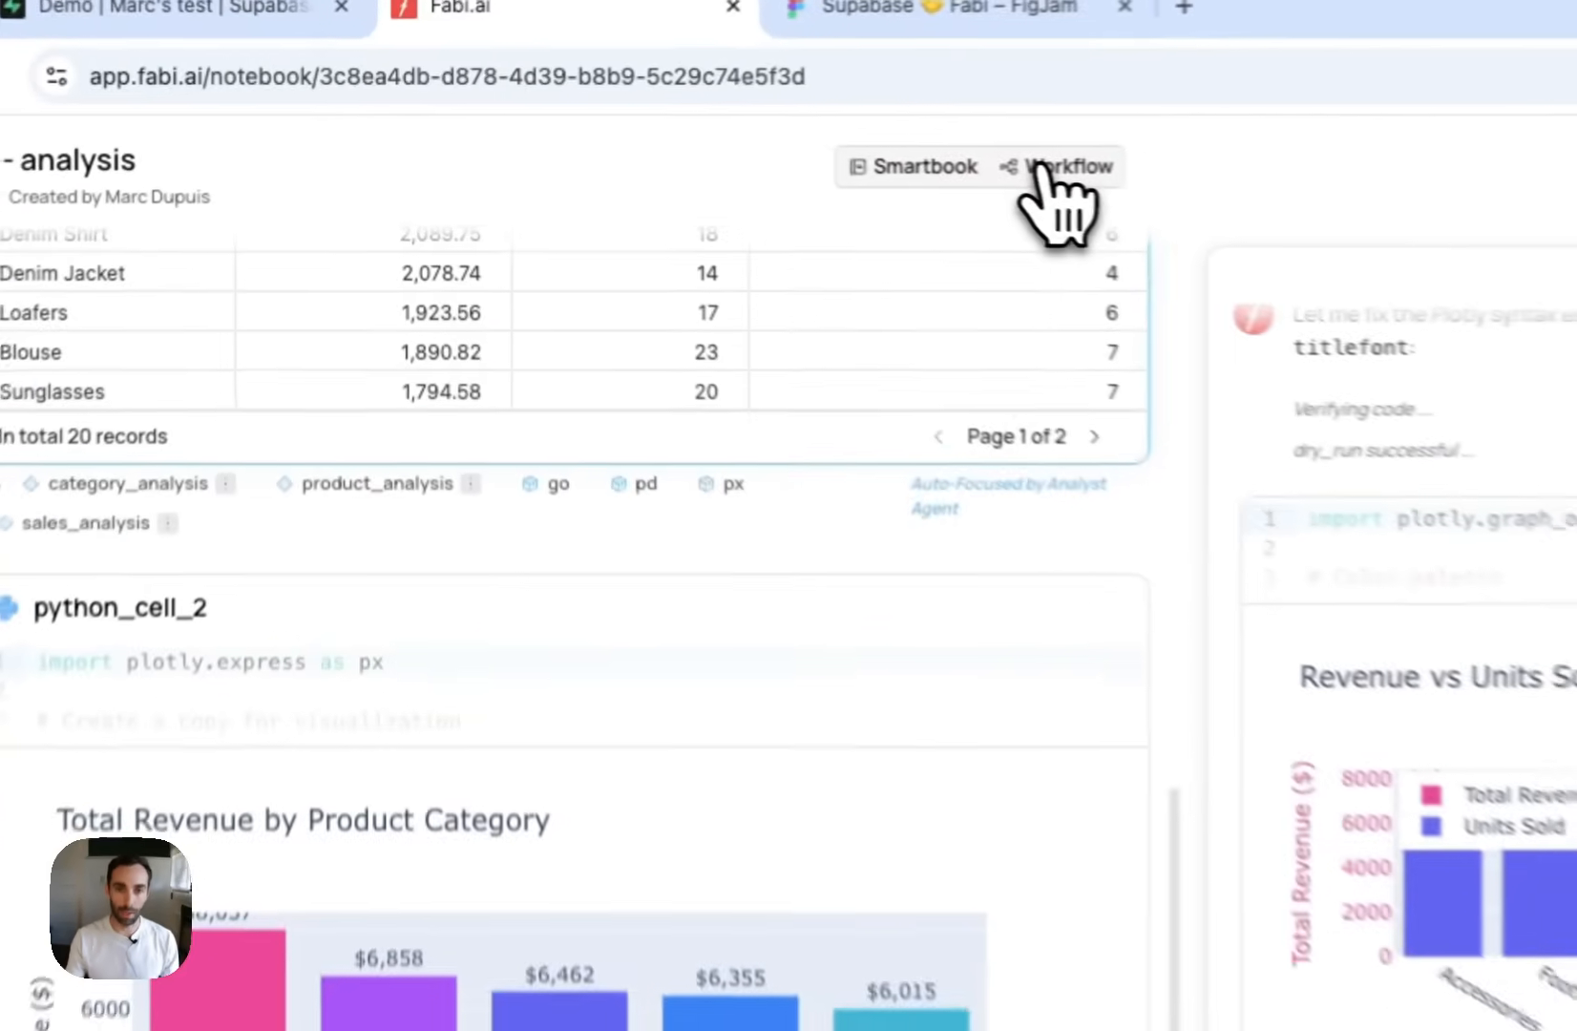
# Step: Switch the notebook to the Workflow view and spread out python_cell_4, python_cell_2, python_cell_3 and python_cell_1 on the canvas
pyautogui.click(830, 144)
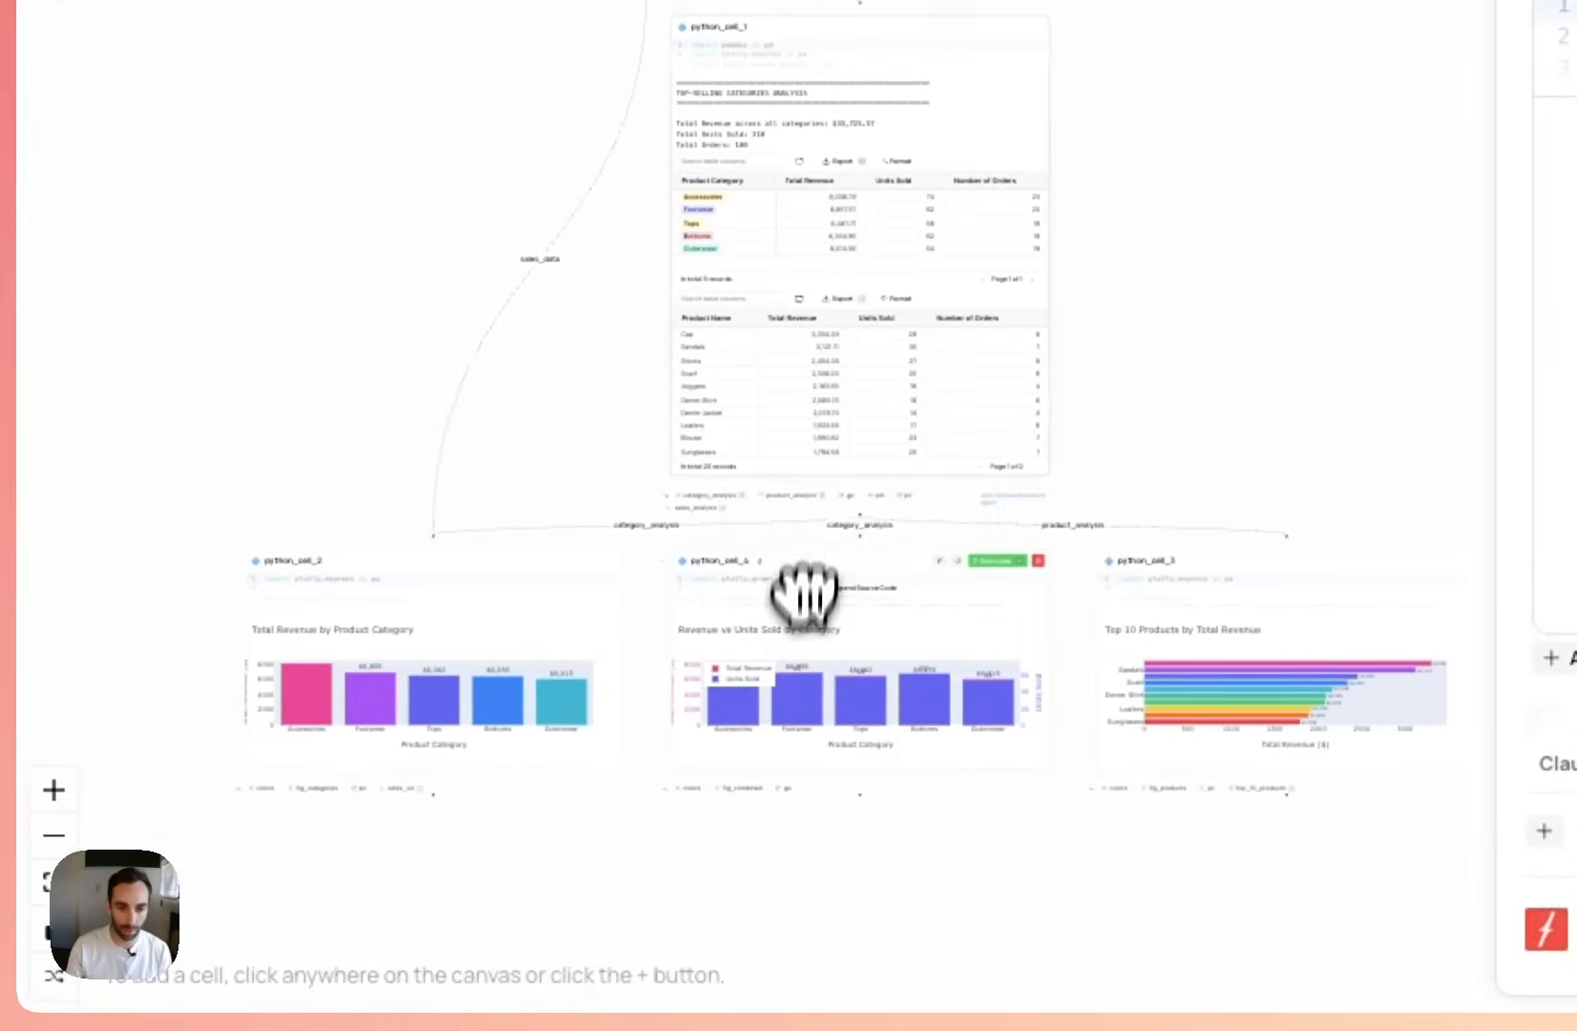
pyautogui.moveTo(803, 590); pyautogui.dragTo(798, 737)
pyautogui.moveTo(415, 558); pyautogui.dragTo(281, 735)
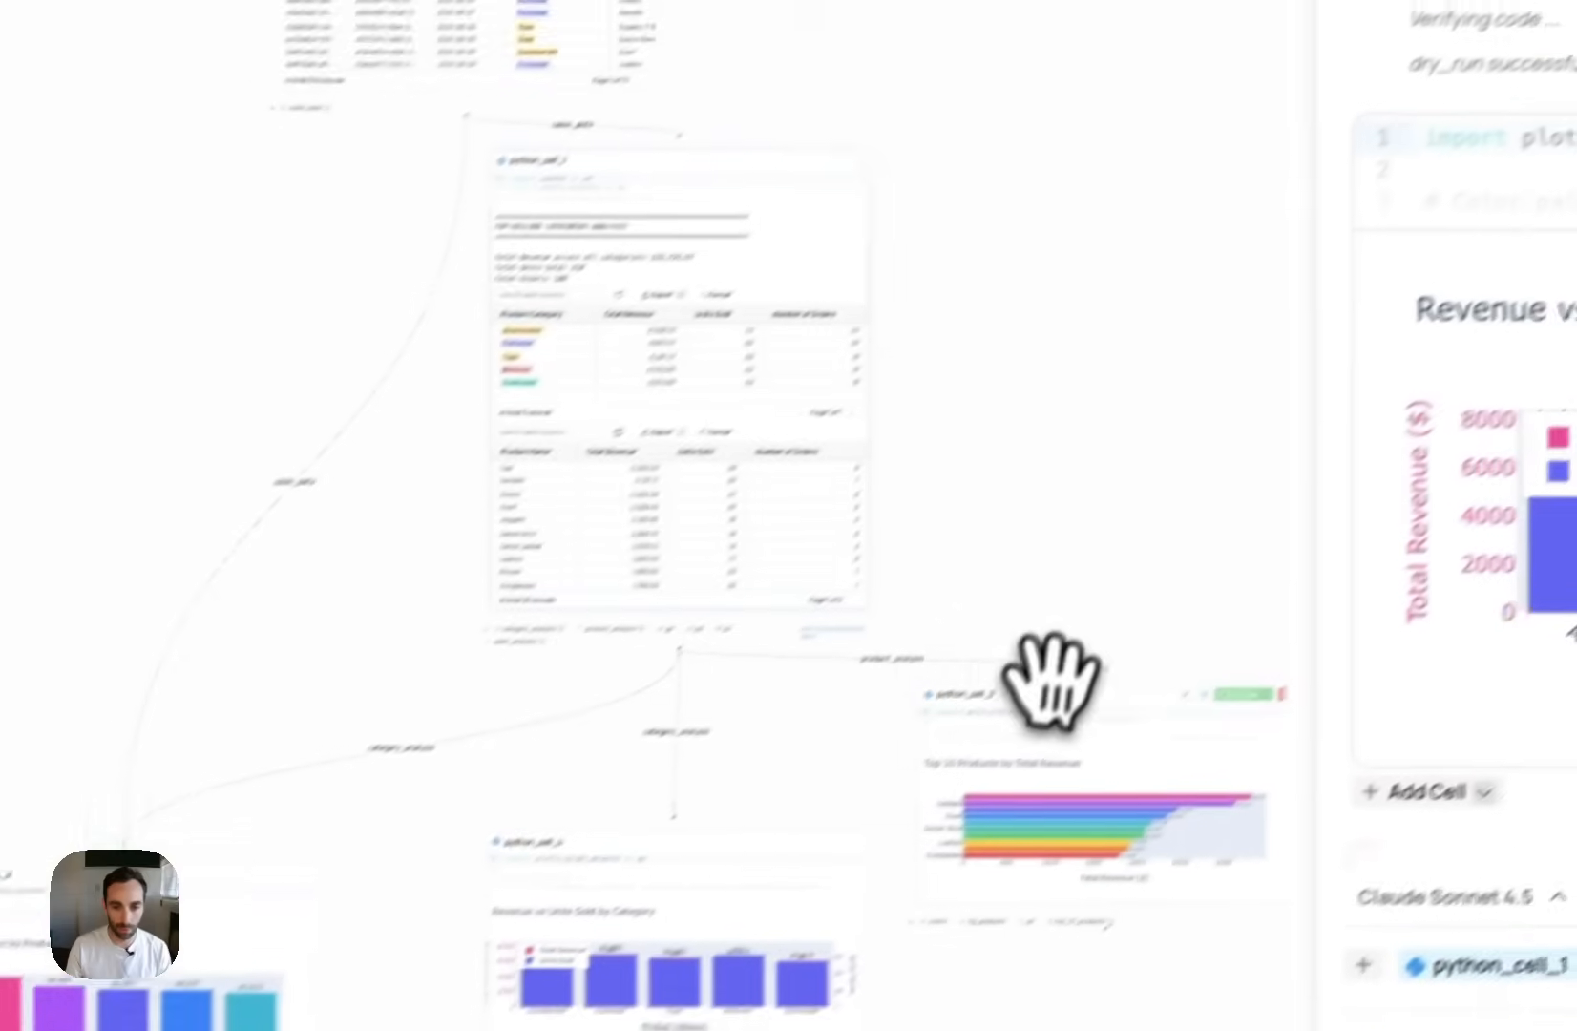
pyautogui.moveTo(1237, 556); pyautogui.dragTo(1302, 680)
pyautogui.moveTo(827, 23); pyautogui.dragTo(855, 67)
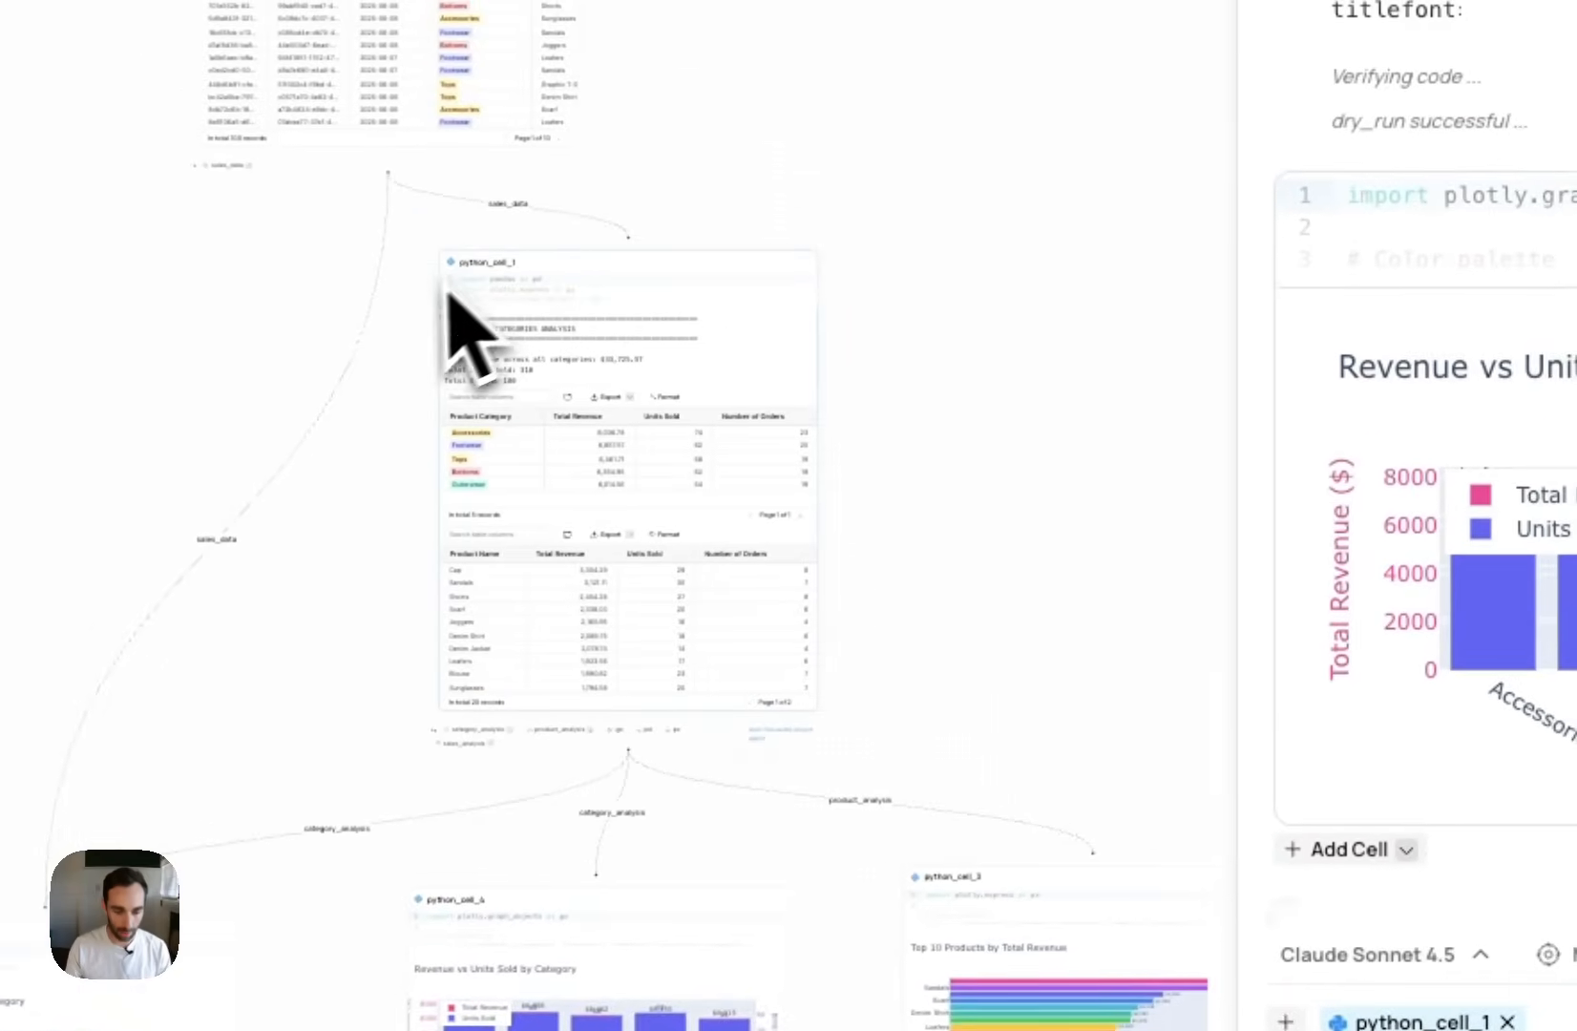
# Step: Examine sql_cell_1's query, postgres connection and records in the workflow, and trace its data flow through python_cell_1 to python_cell_4
pyautogui.scroll(5, 409, 165)
pyautogui.scroll(3, 615, 246)
pyautogui.scroll(3, 630, 367)
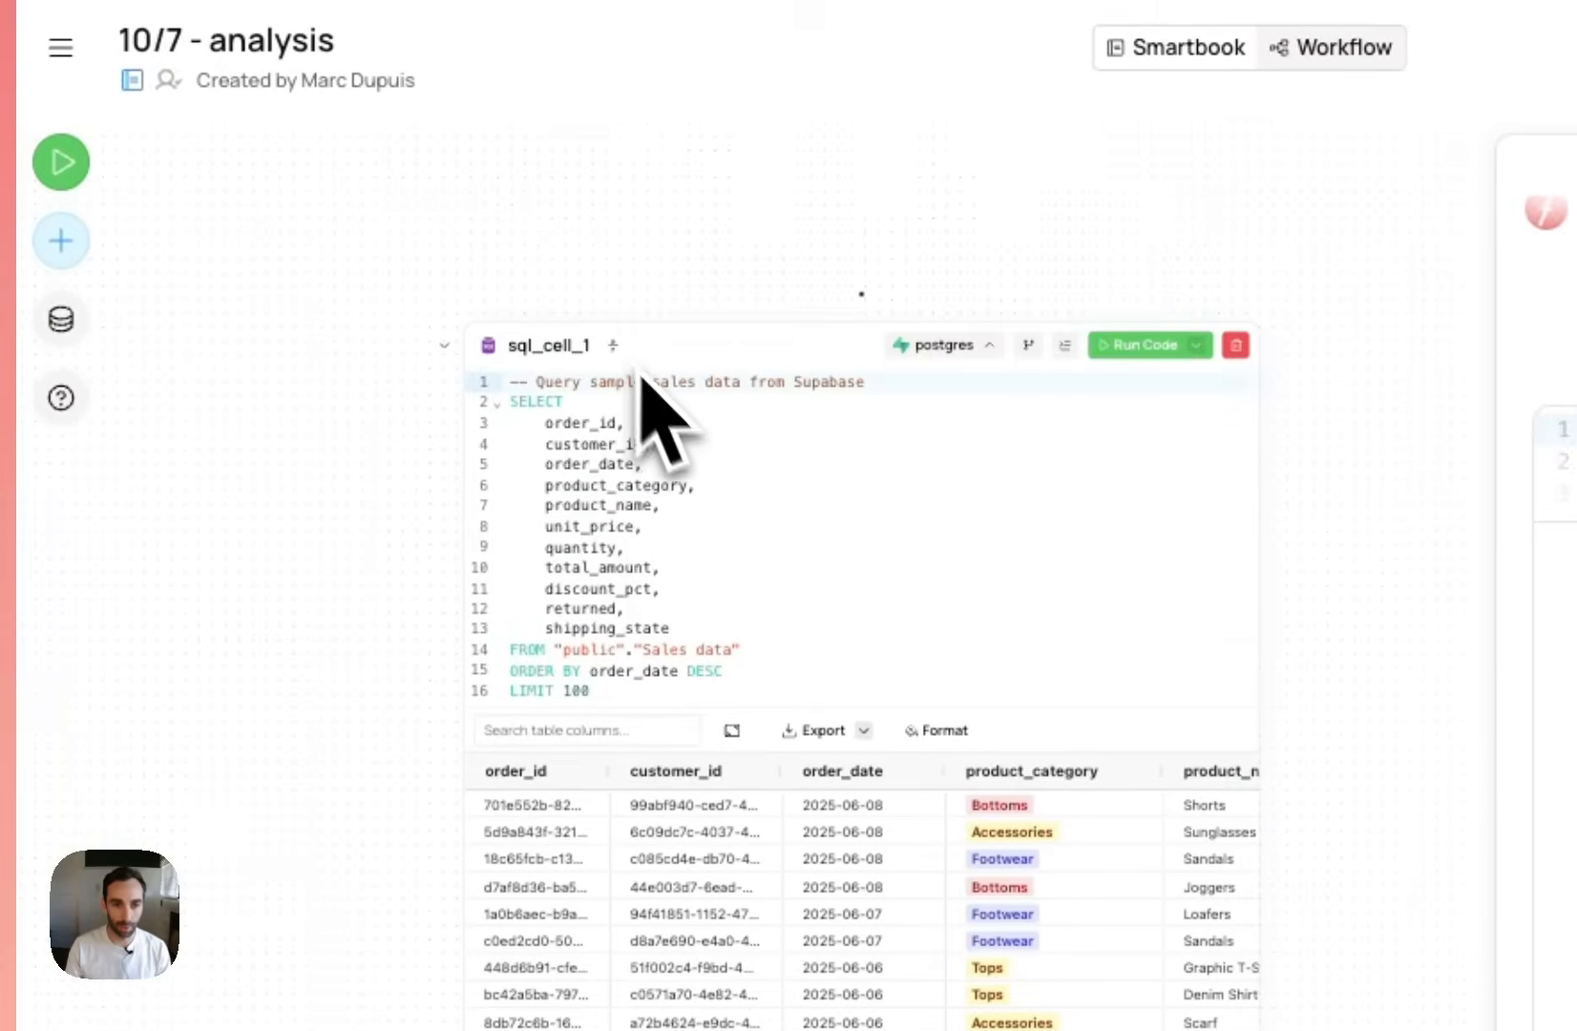
pyautogui.scroll(3, 945, 363)
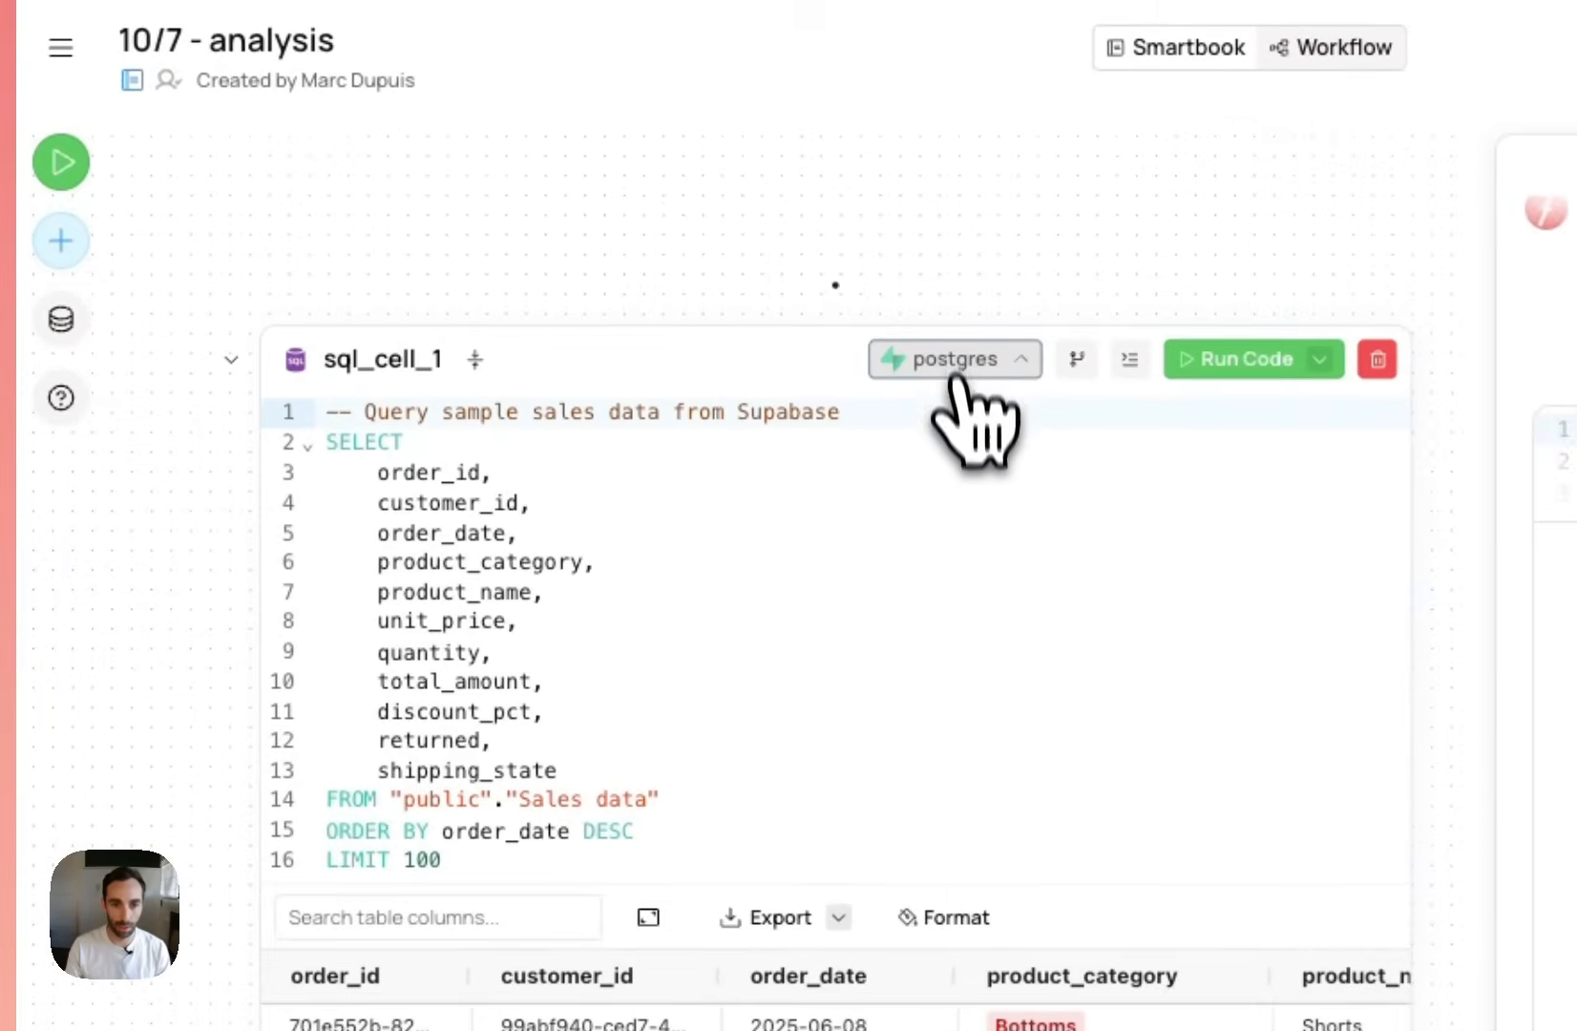
pyautogui.click(952, 377)
pyautogui.click(830, 620)
pyautogui.scroll(-5, 844, 662)
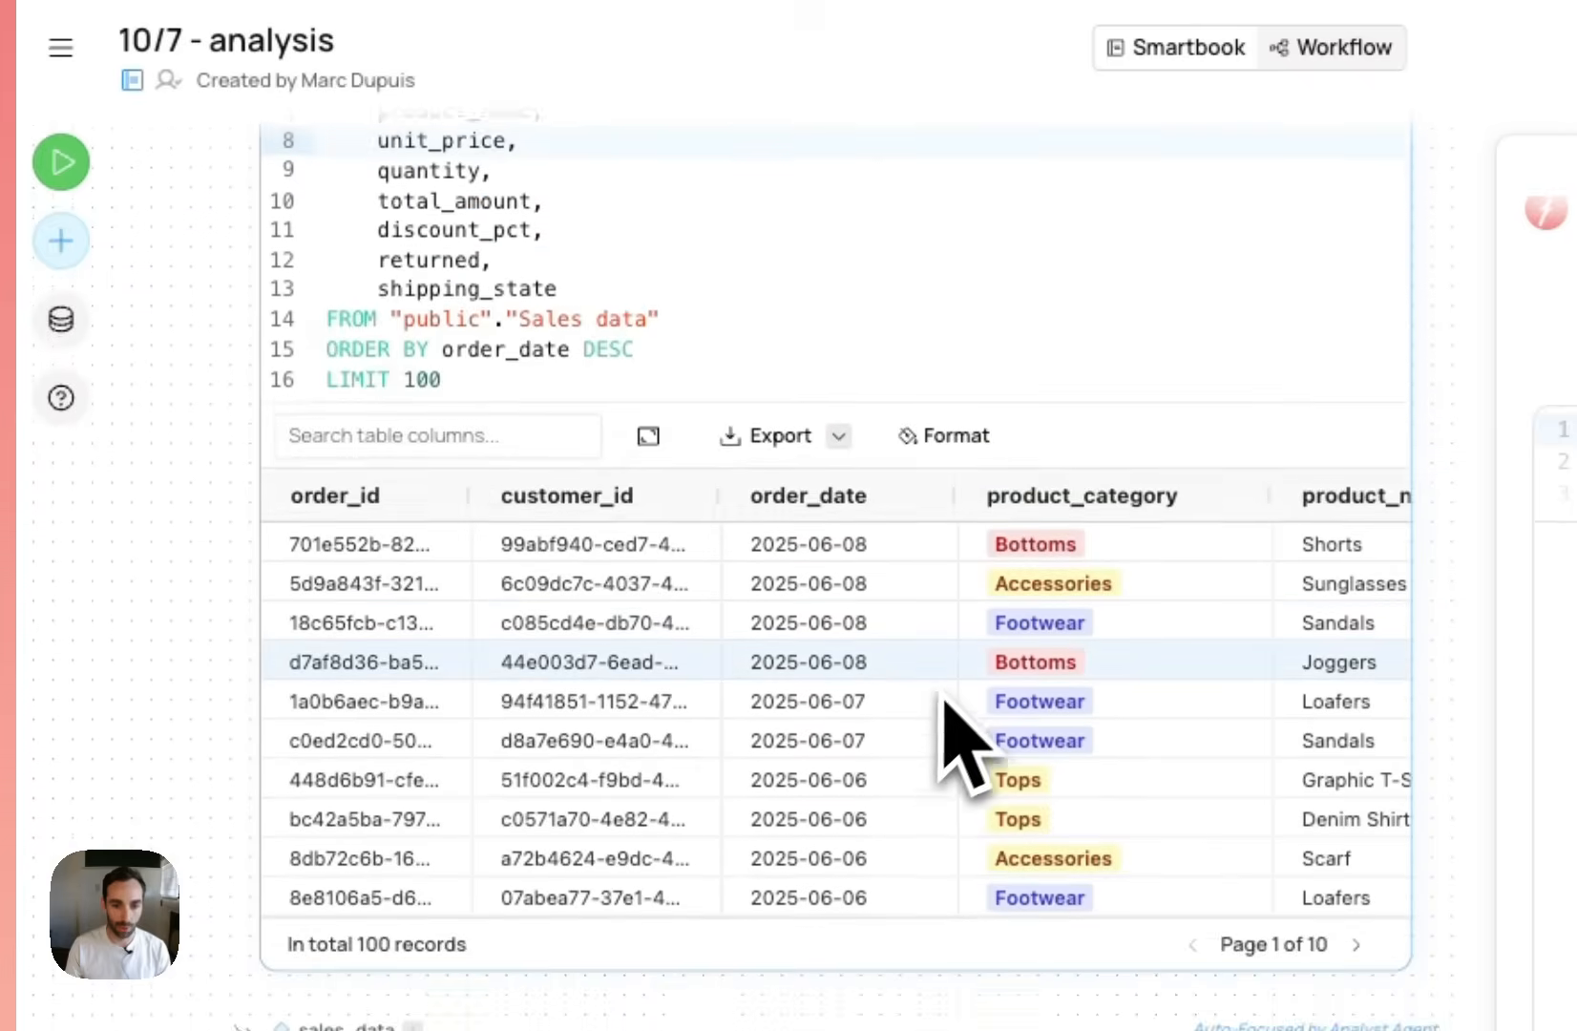
pyautogui.scroll(-4, 940, 698)
pyautogui.scroll(-5, 722, 896)
pyautogui.scroll(-3, 721, 897)
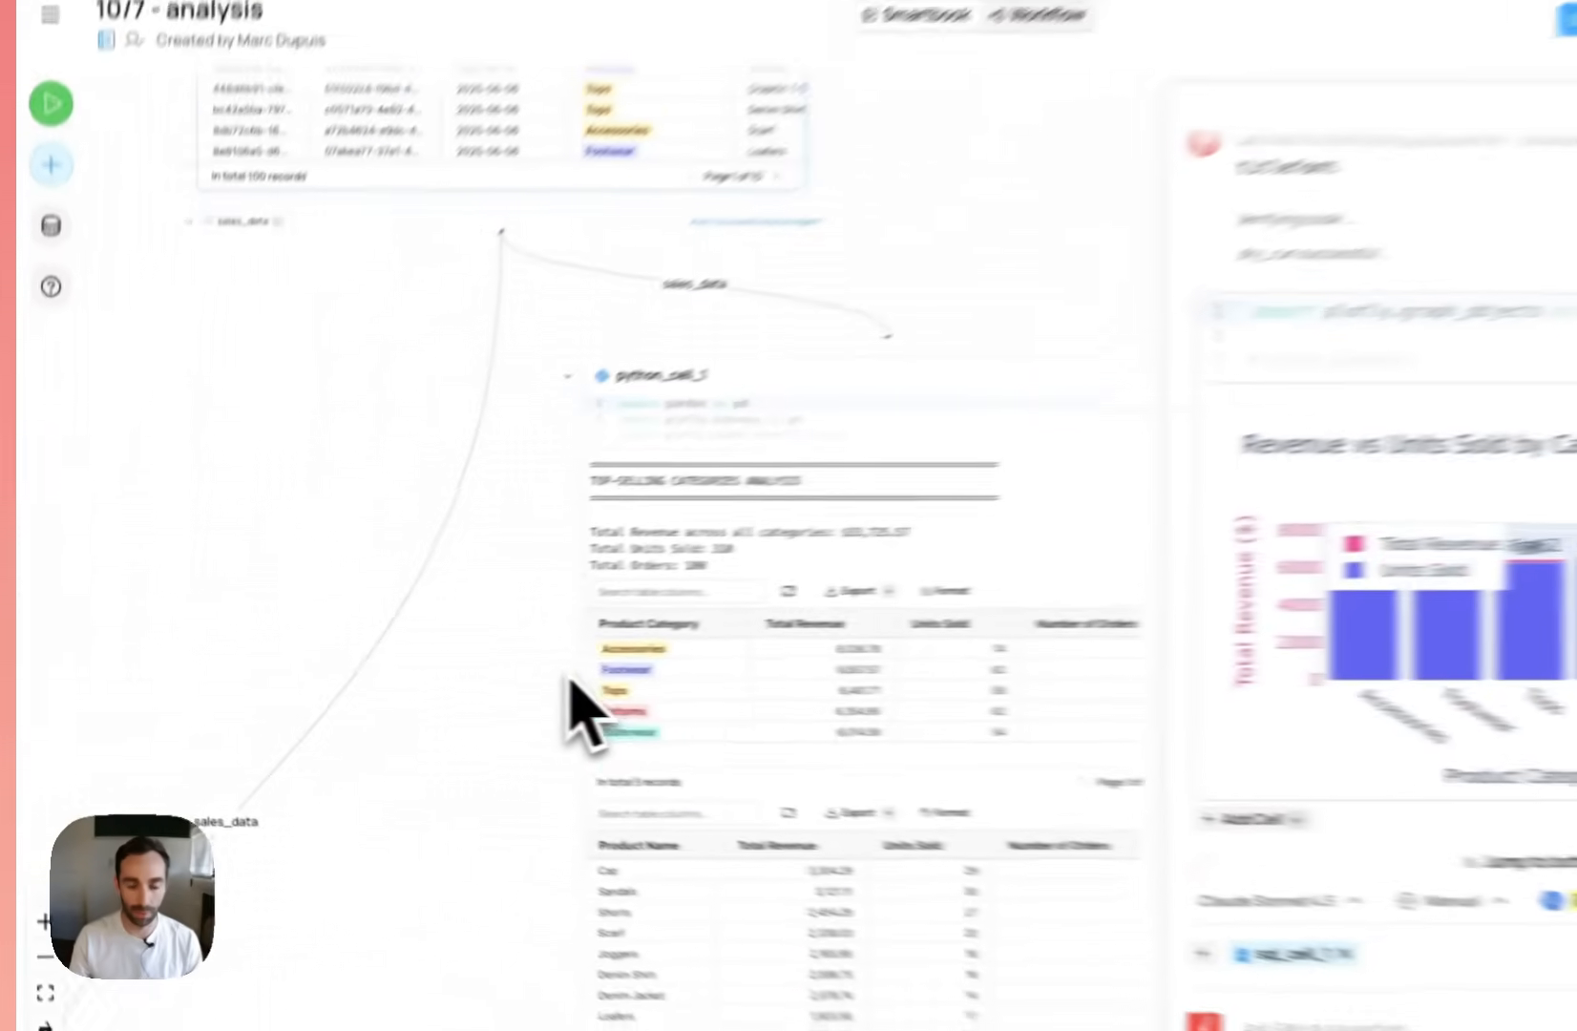
pyautogui.scroll(-5, 570, 683)
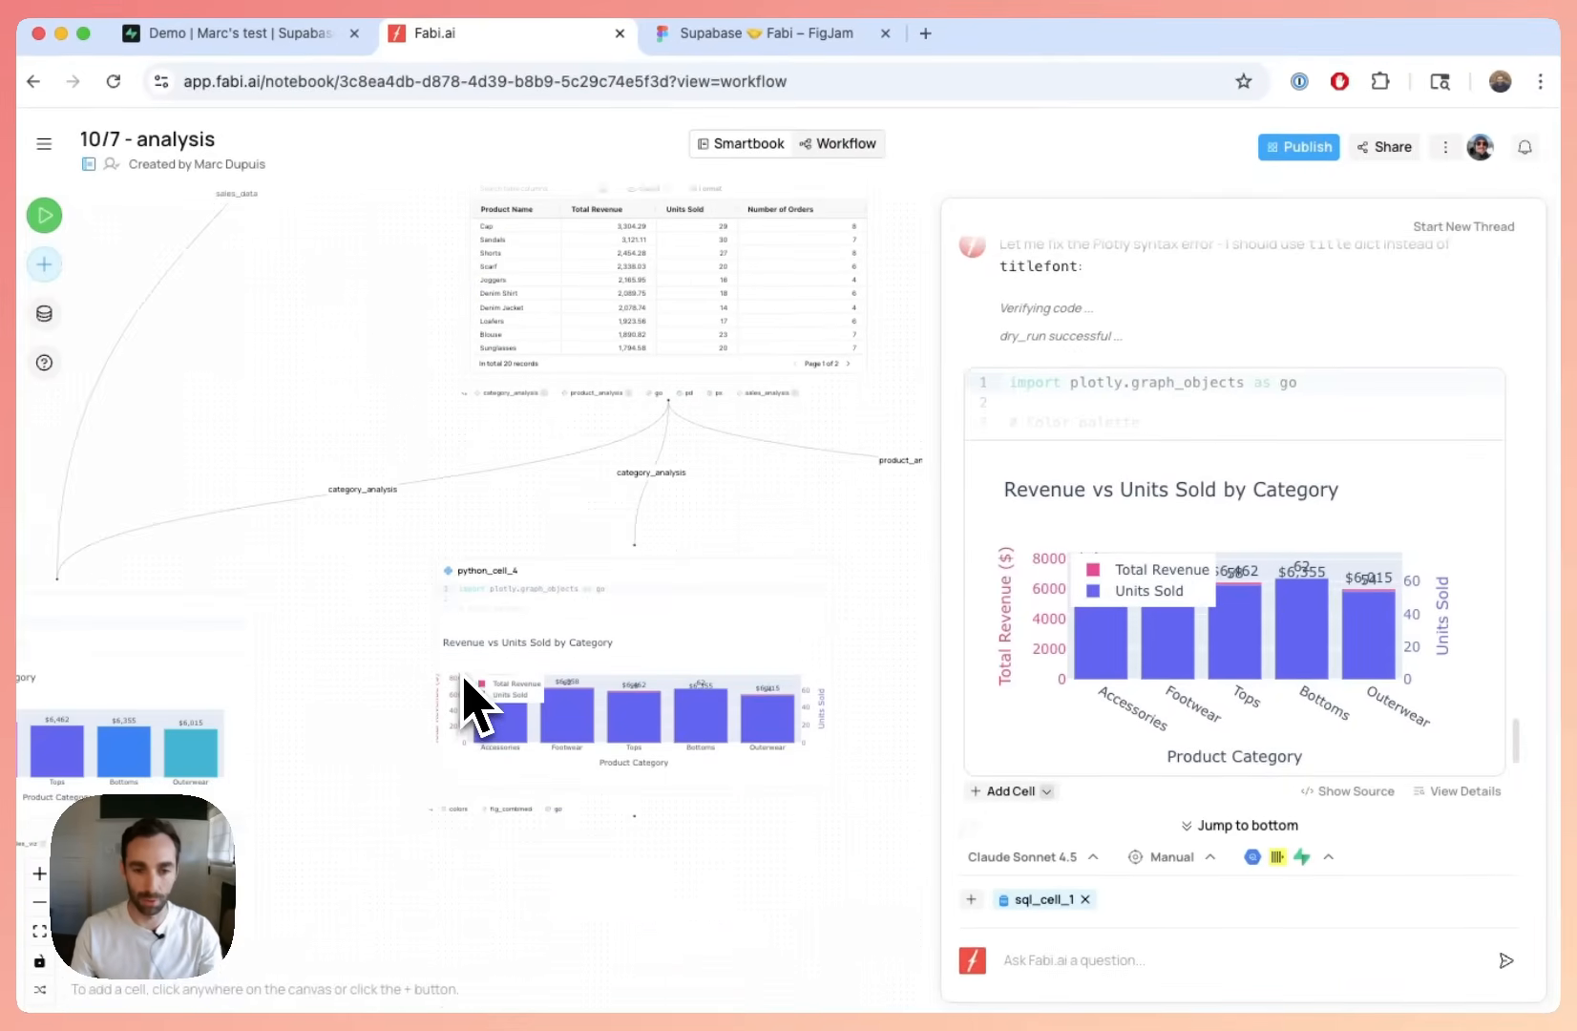
pyautogui.scroll(-1, 463, 675)
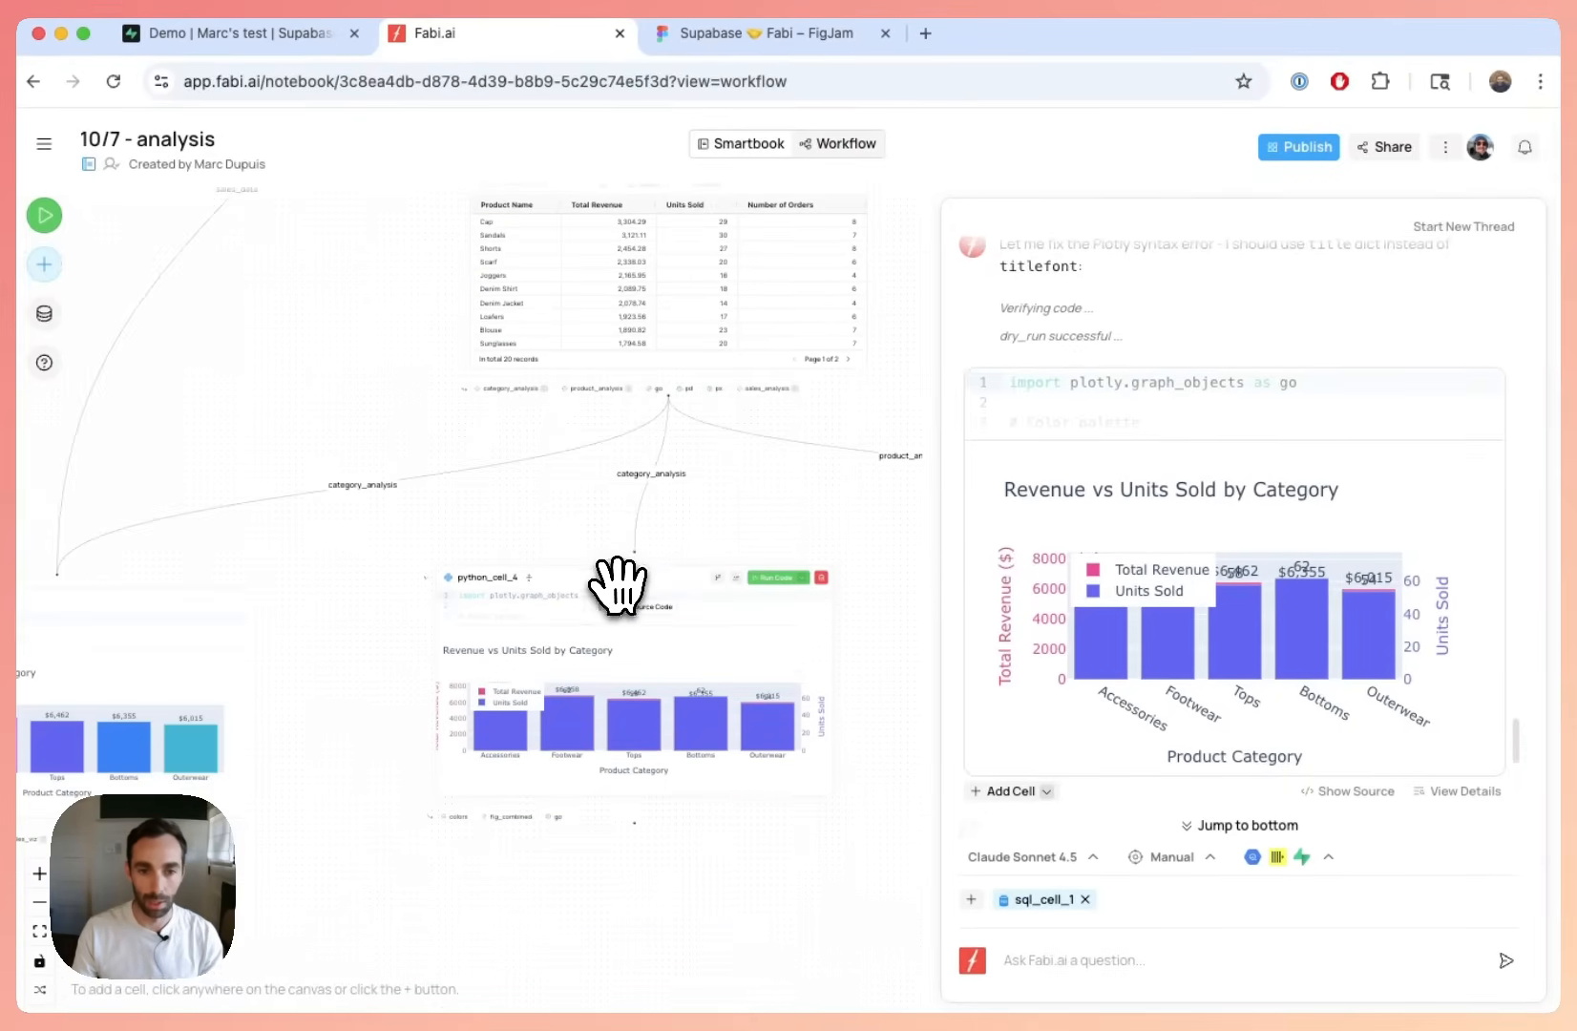
# Step: With python_cell_4 as context, ask the assistant to "change this to altair and use just blues"
pyautogui.scroll(3, 619, 578)
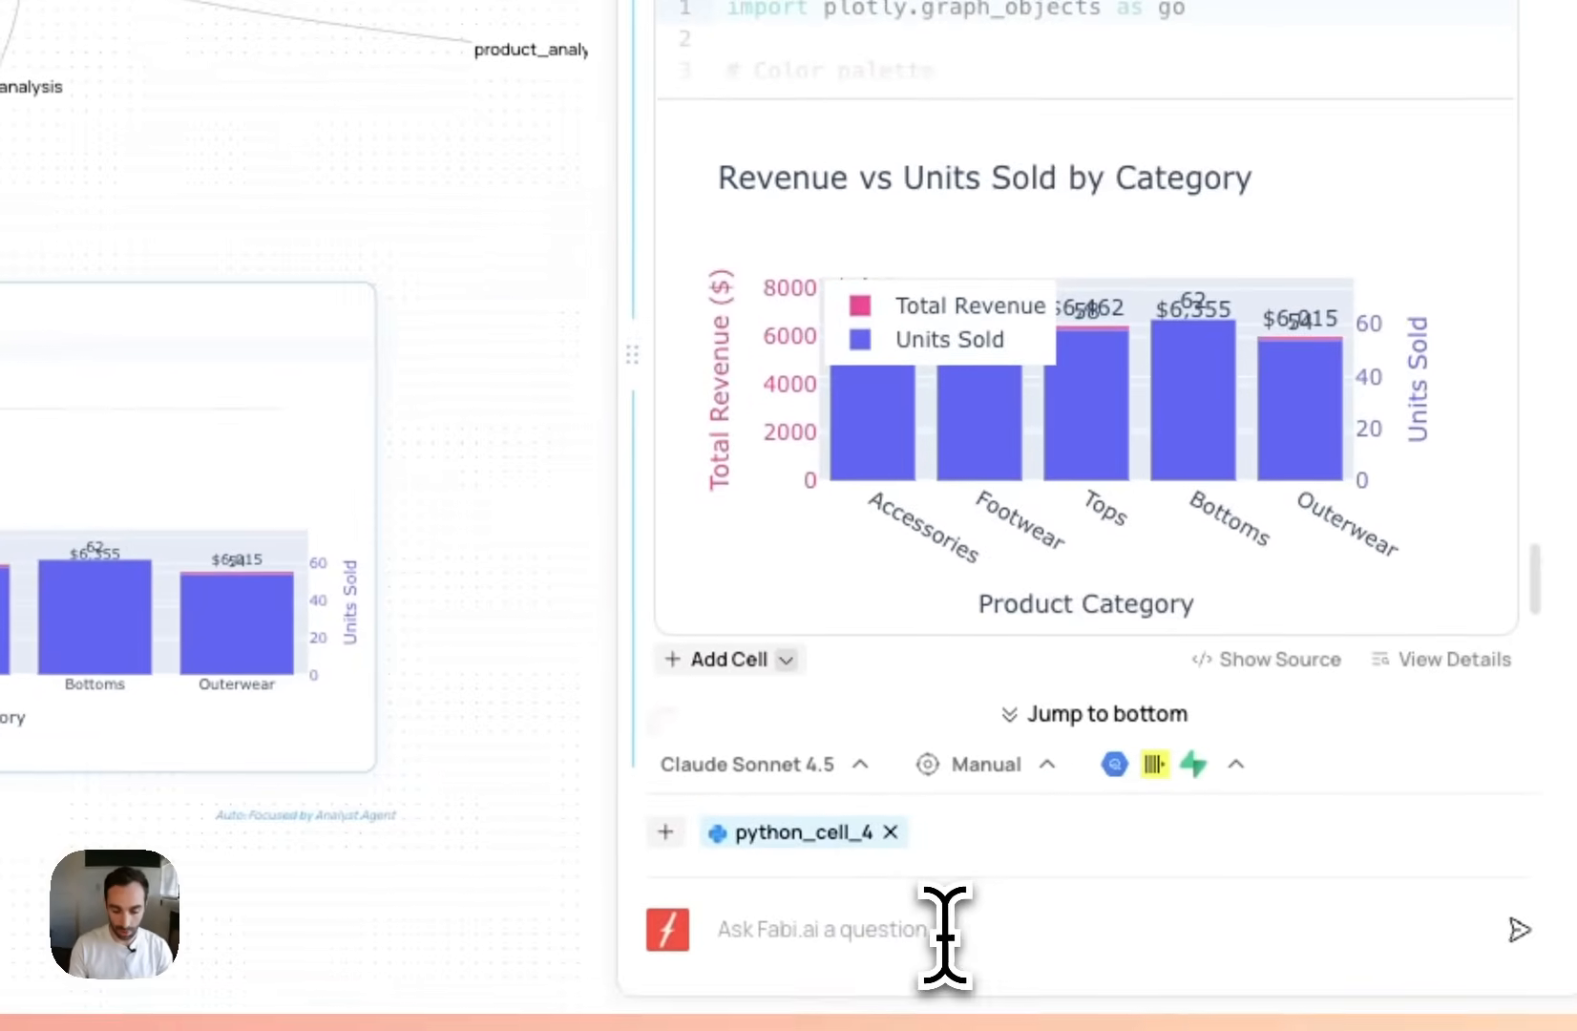
pyautogui.click(943, 930)
pyautogui.write('change this to altair and use just blues')
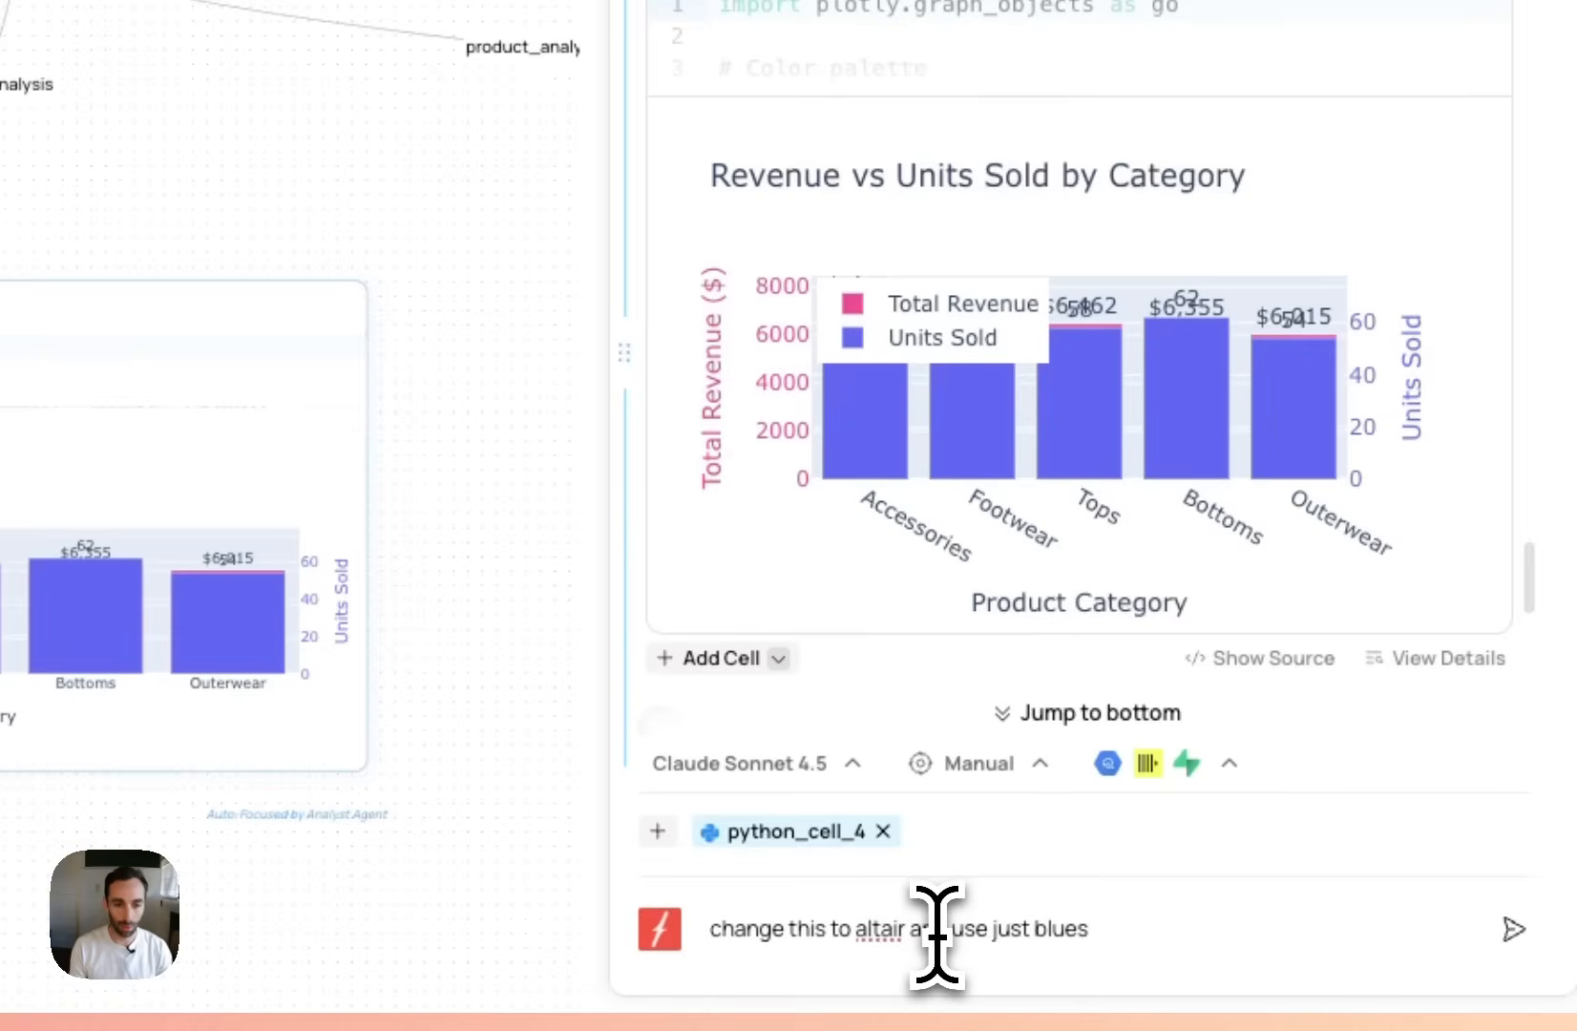
pyautogui.press('Return')
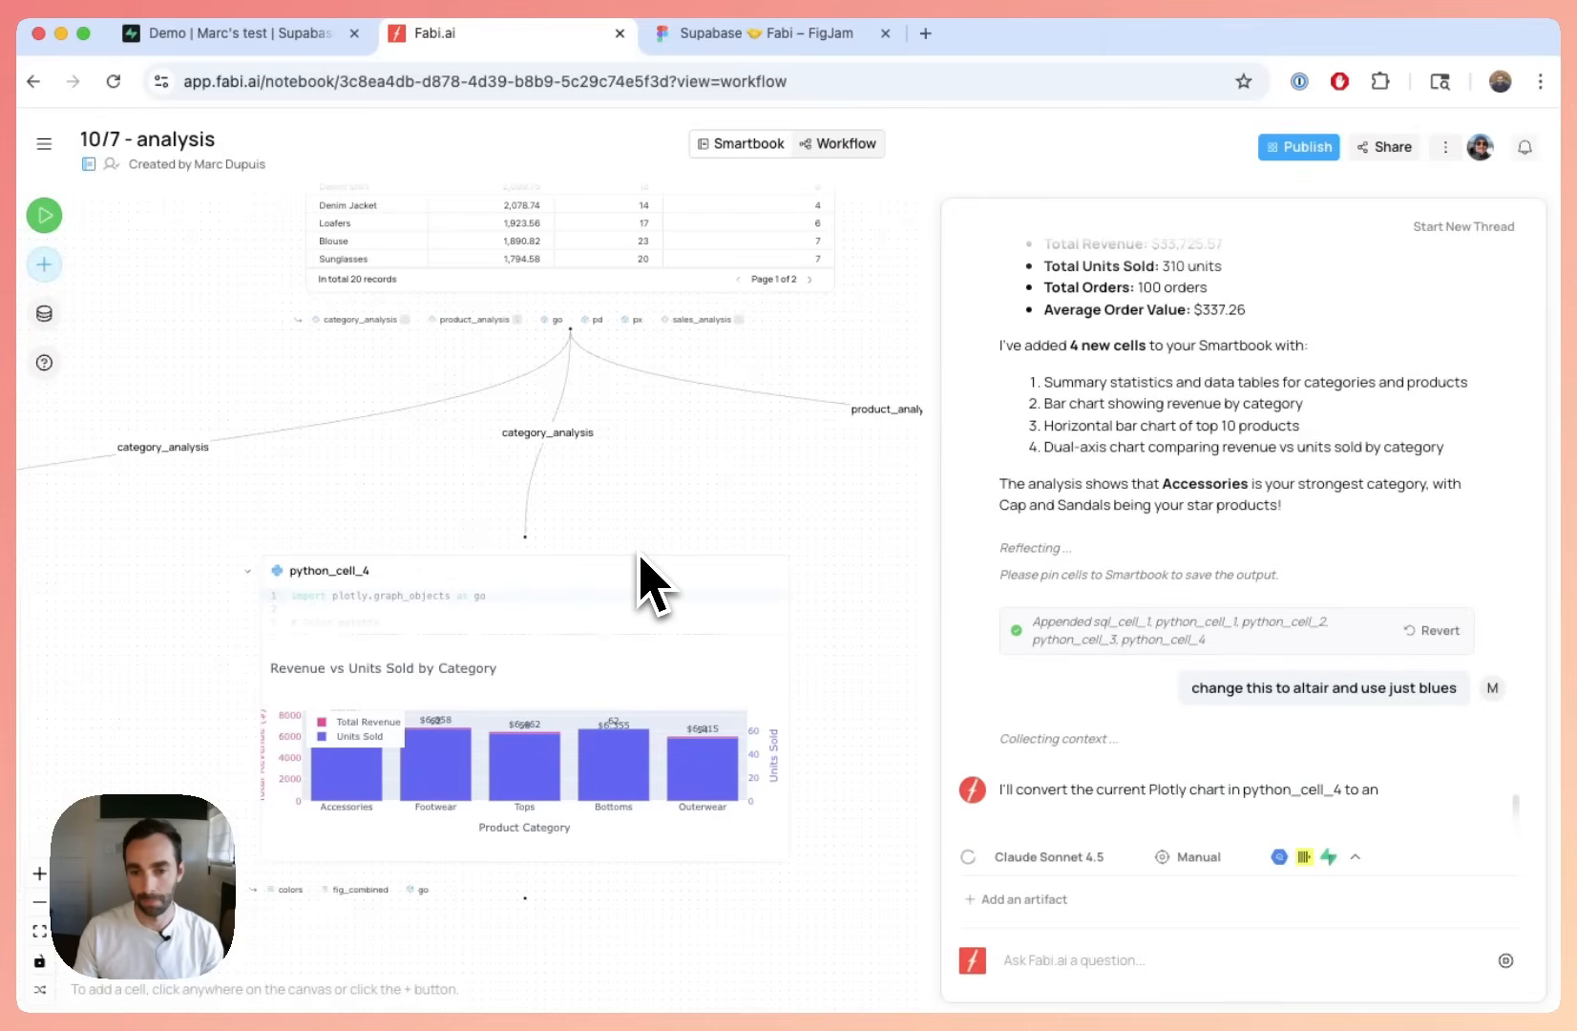
# Step: Review the assistant's Altair version of the Revenue vs Units Sold by Category chart and pin it to the Smartbook
pyautogui.hscroll(3, 640, 559)
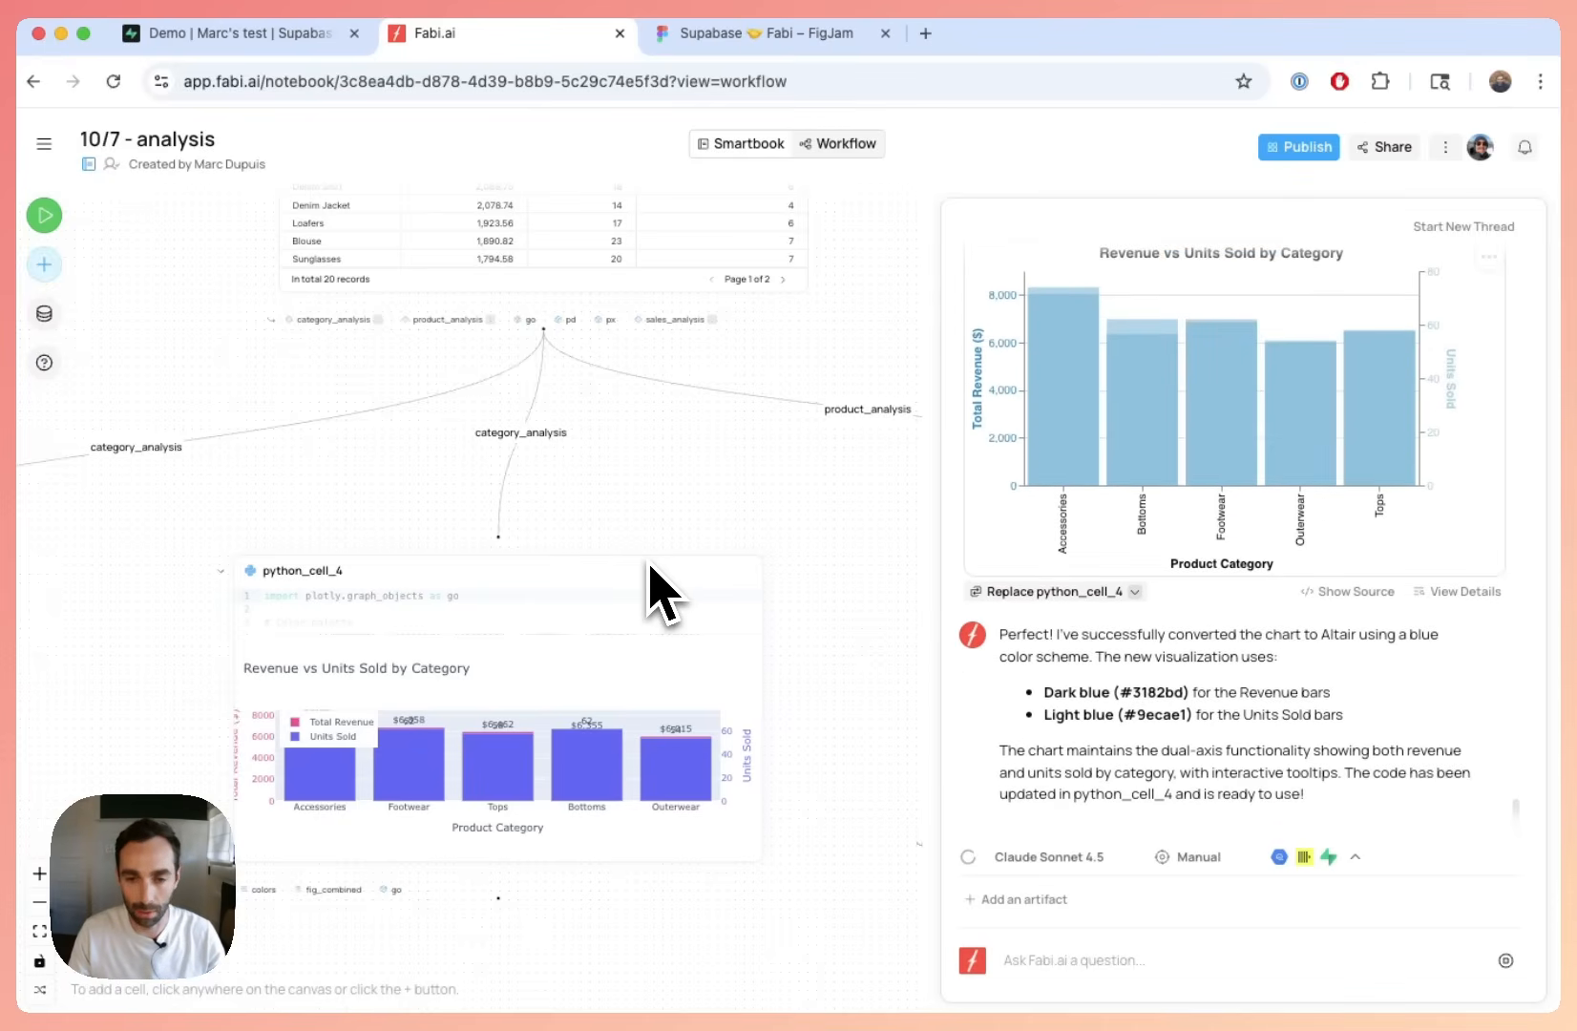
pyautogui.scroll(5, 1007, 558)
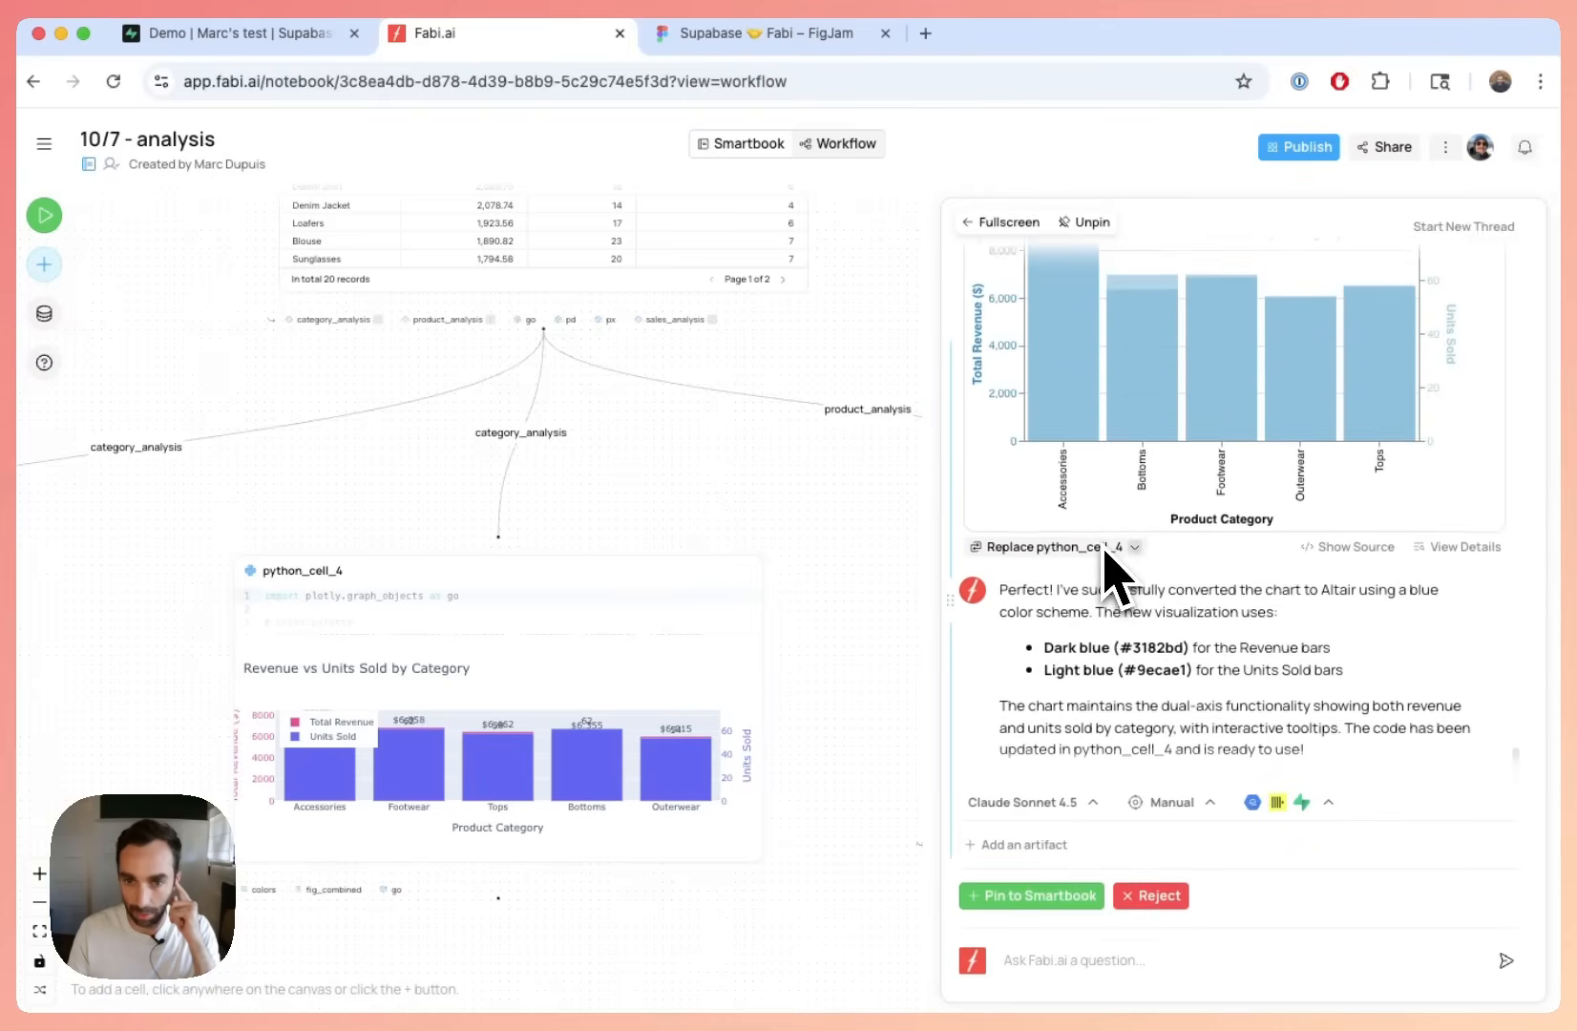
pyautogui.scroll(1, 1145, 533)
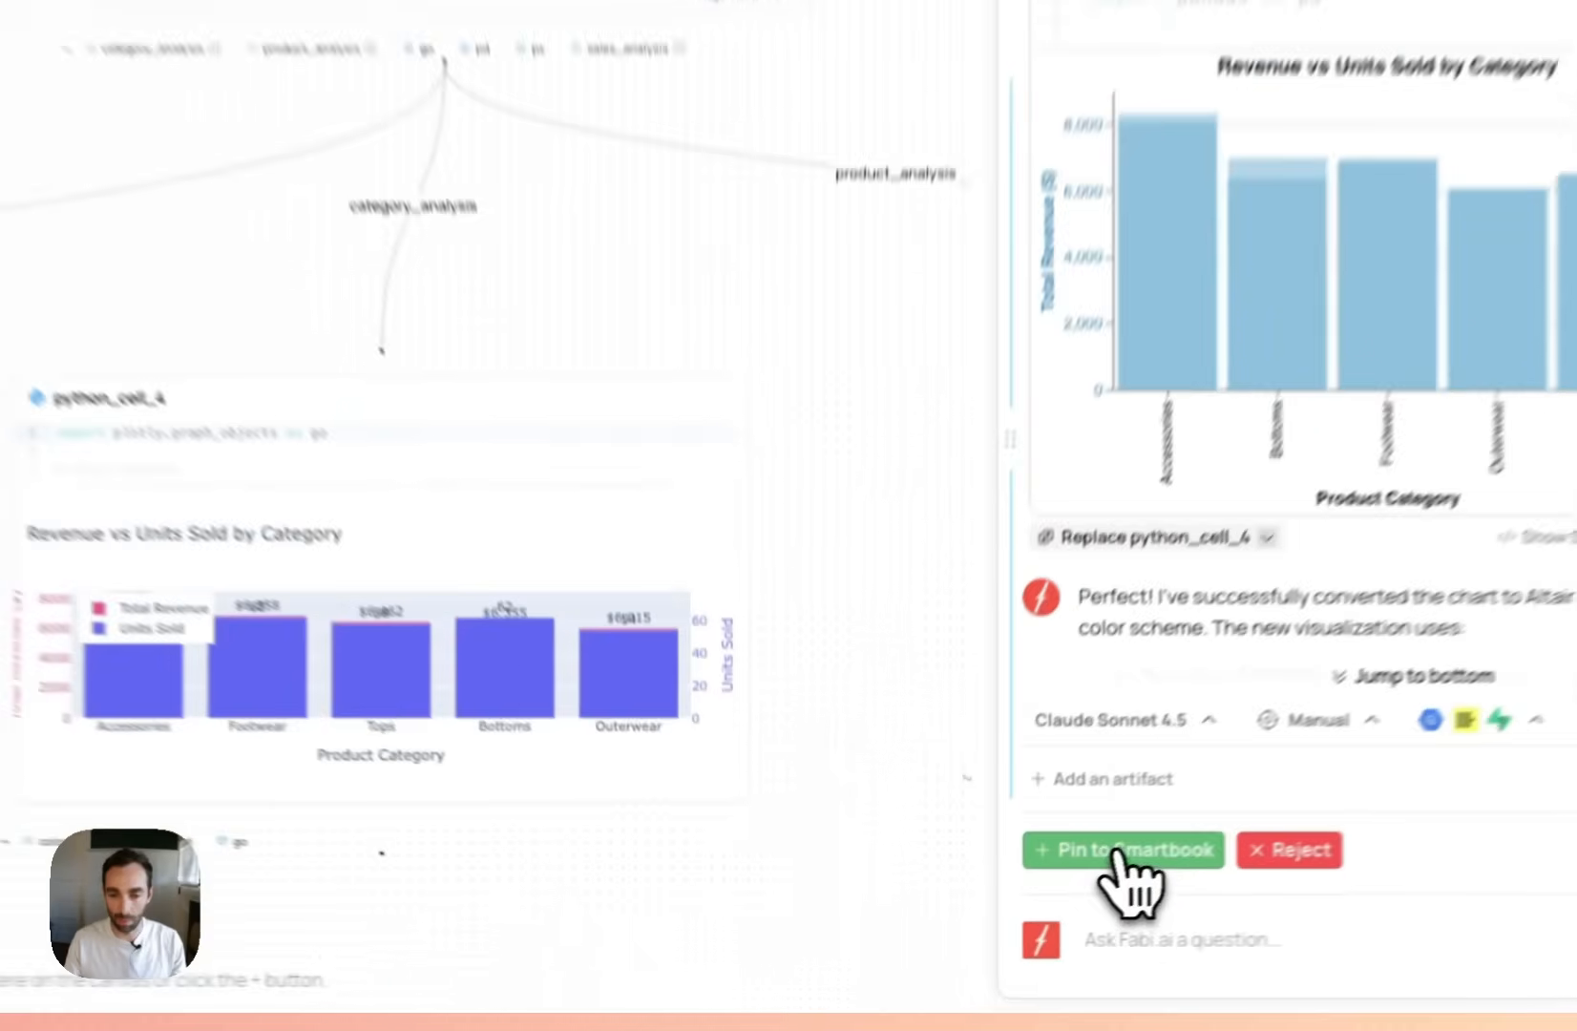
pyautogui.click(1029, 897)
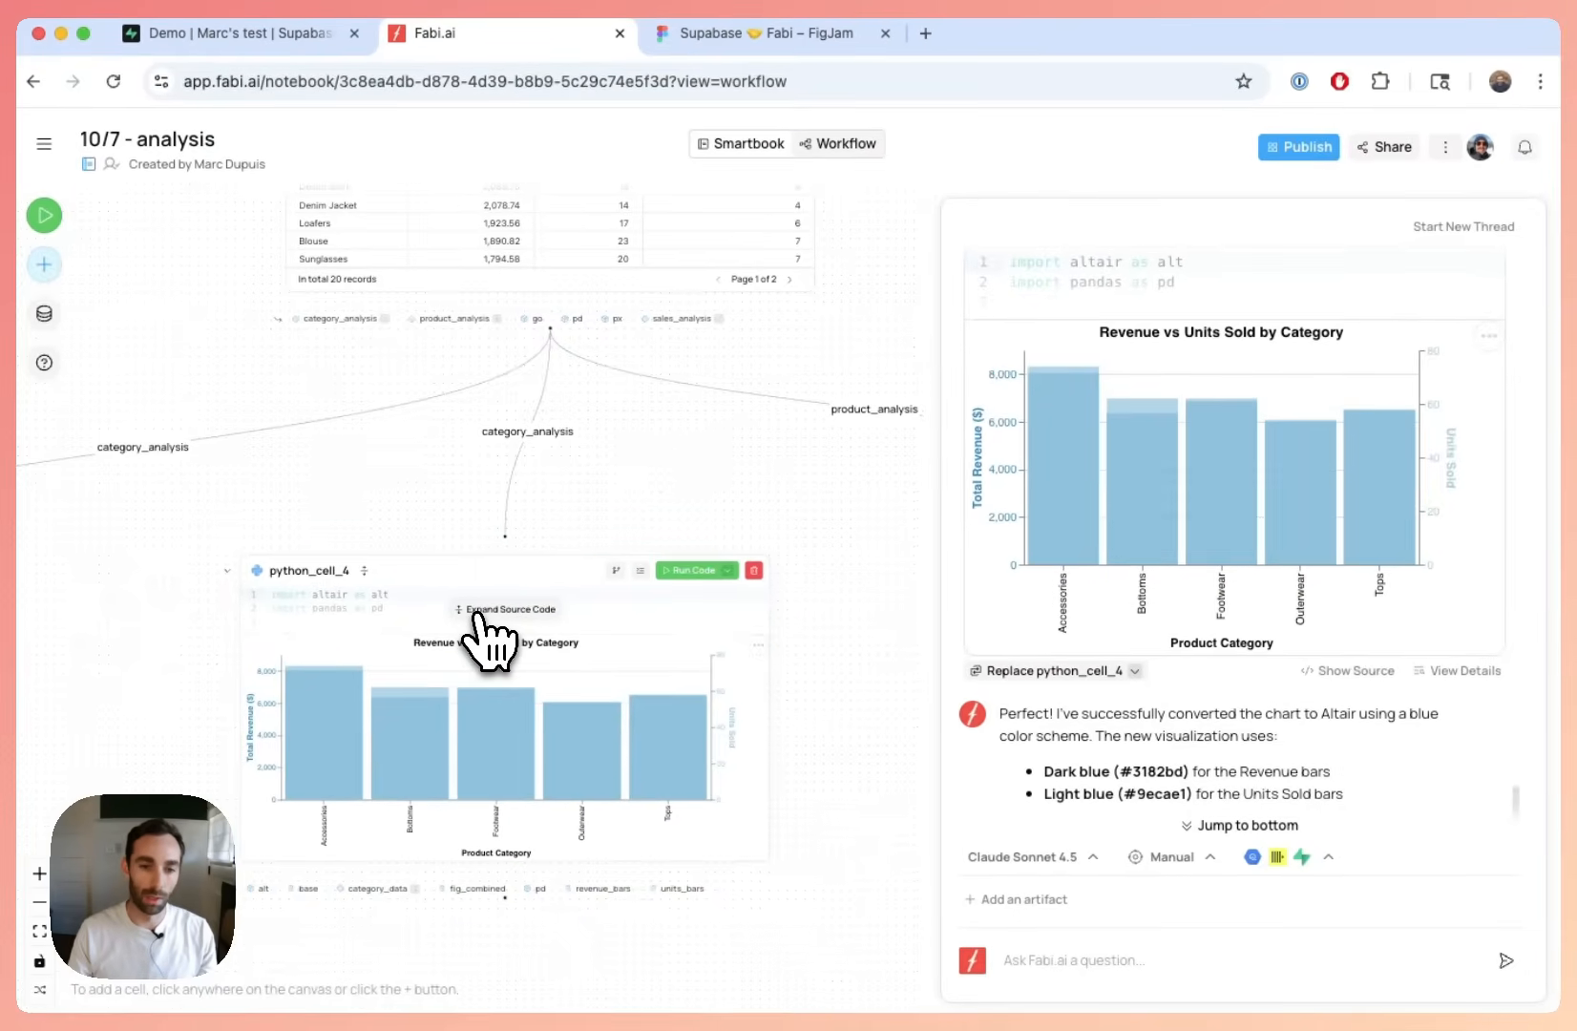
# Step: Look over the updated workflow, then expand python_cell_1's source code and examine its aggregation code, printed summary and category table
pyautogui.scroll(-2, 476, 615)
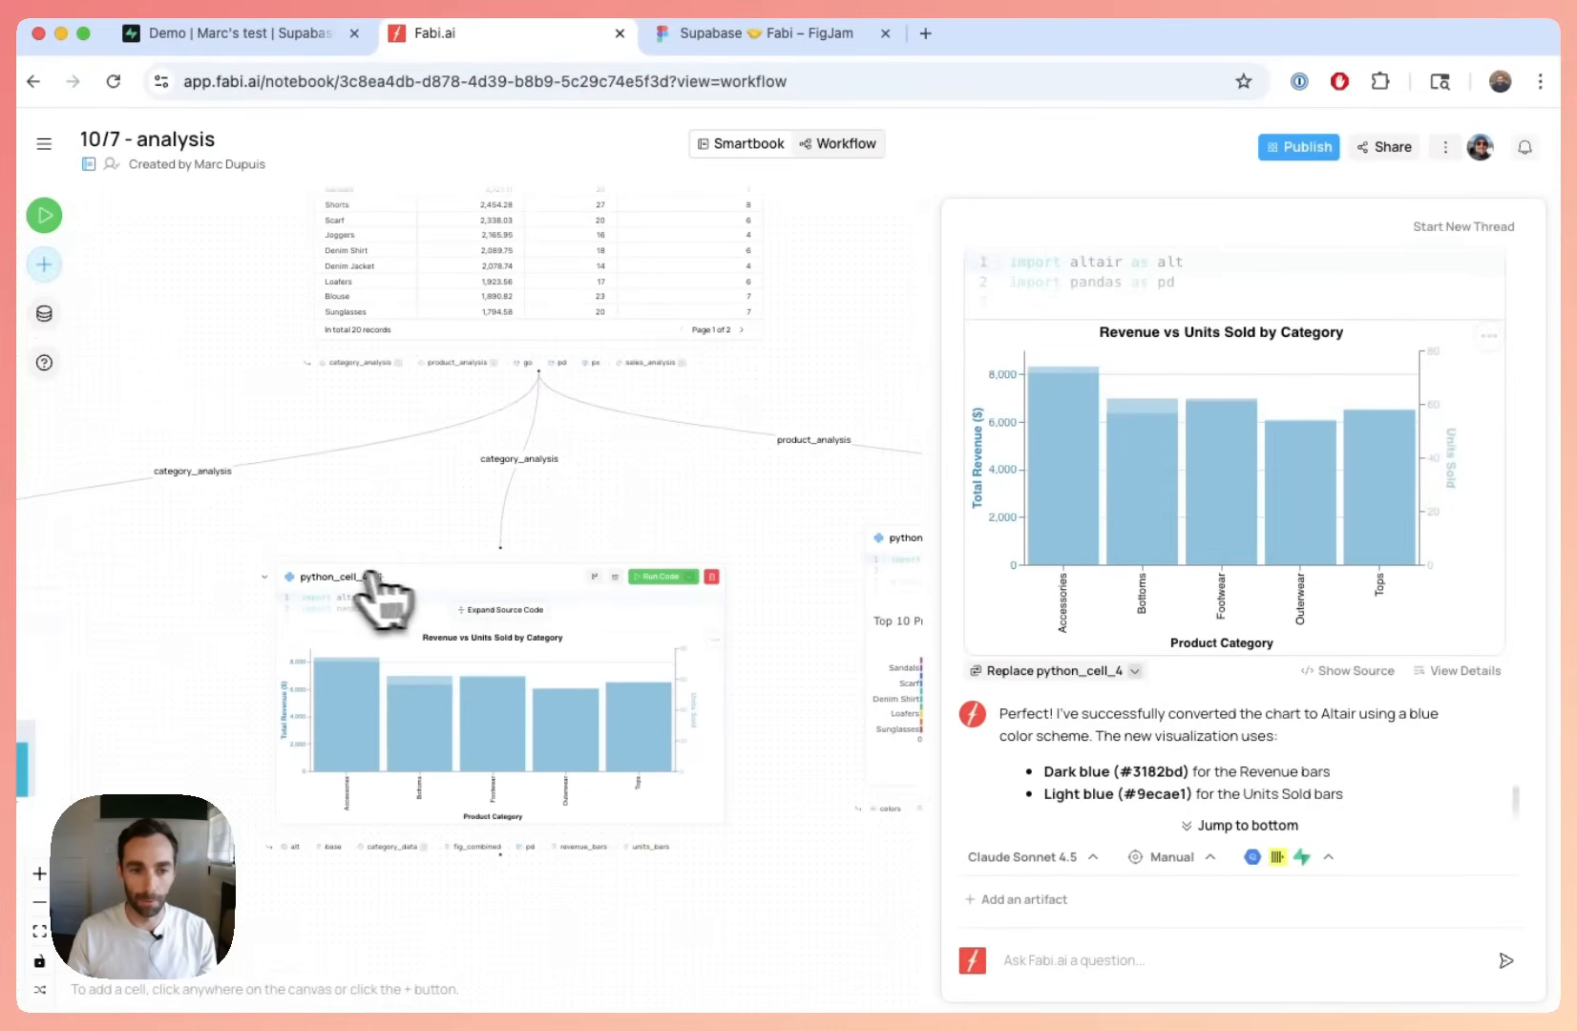
pyautogui.scroll(-1, 370, 668)
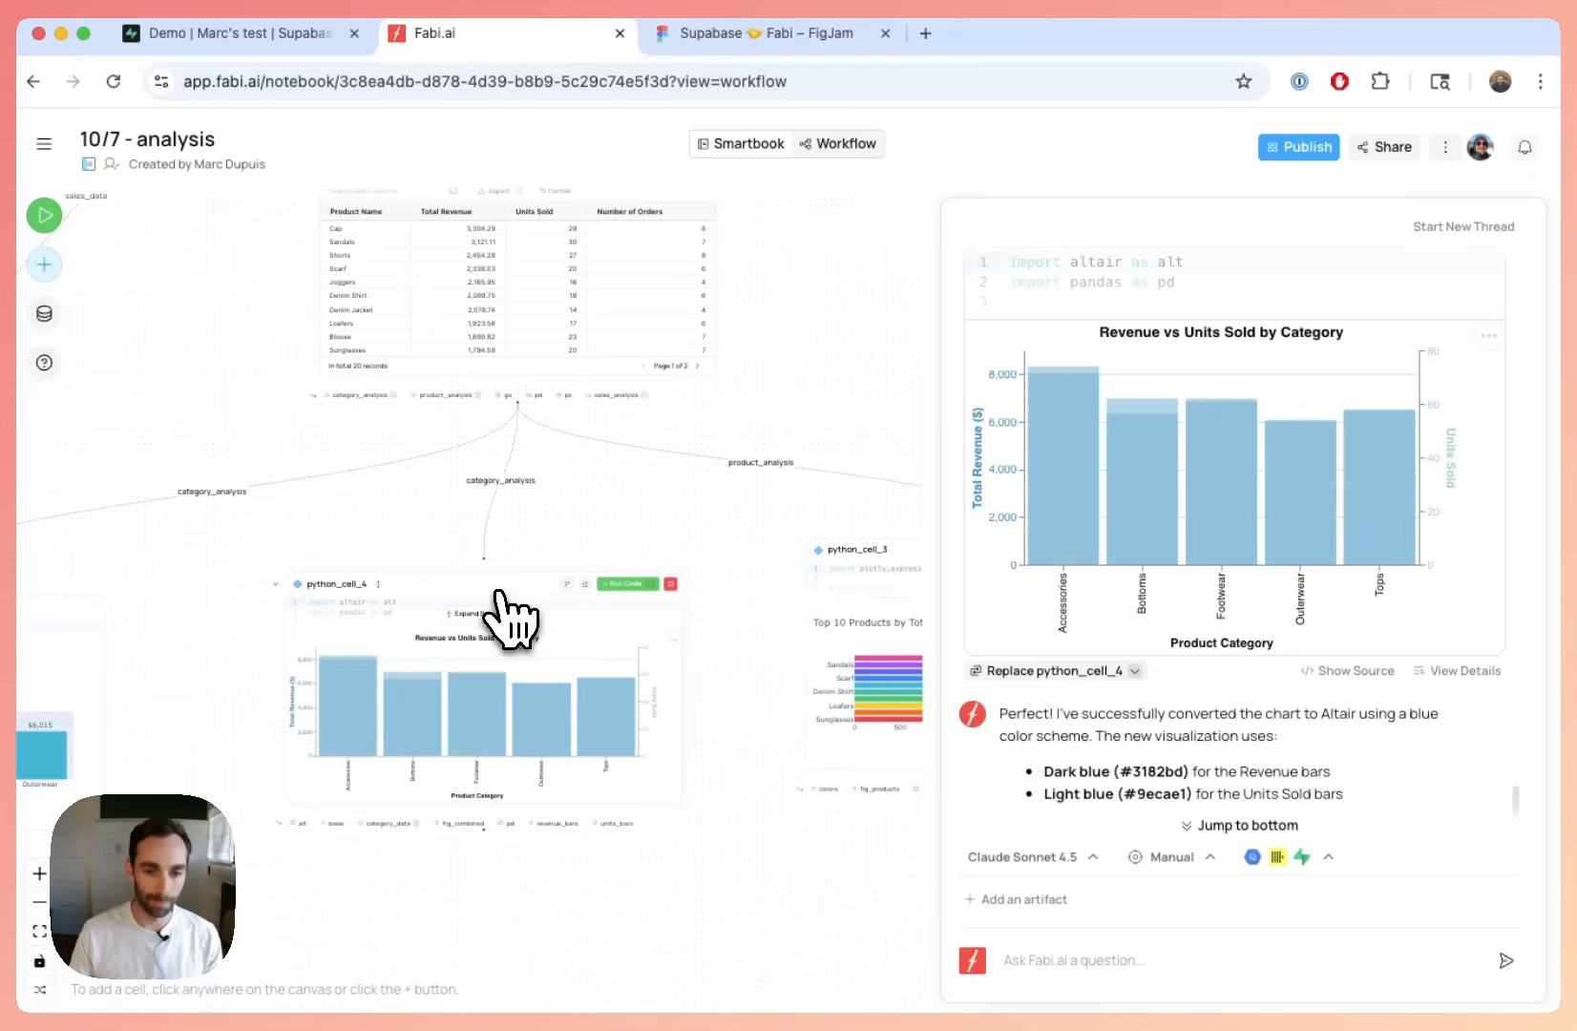
pyautogui.scroll(-1, 499, 597)
pyautogui.scroll(10, 506, 620)
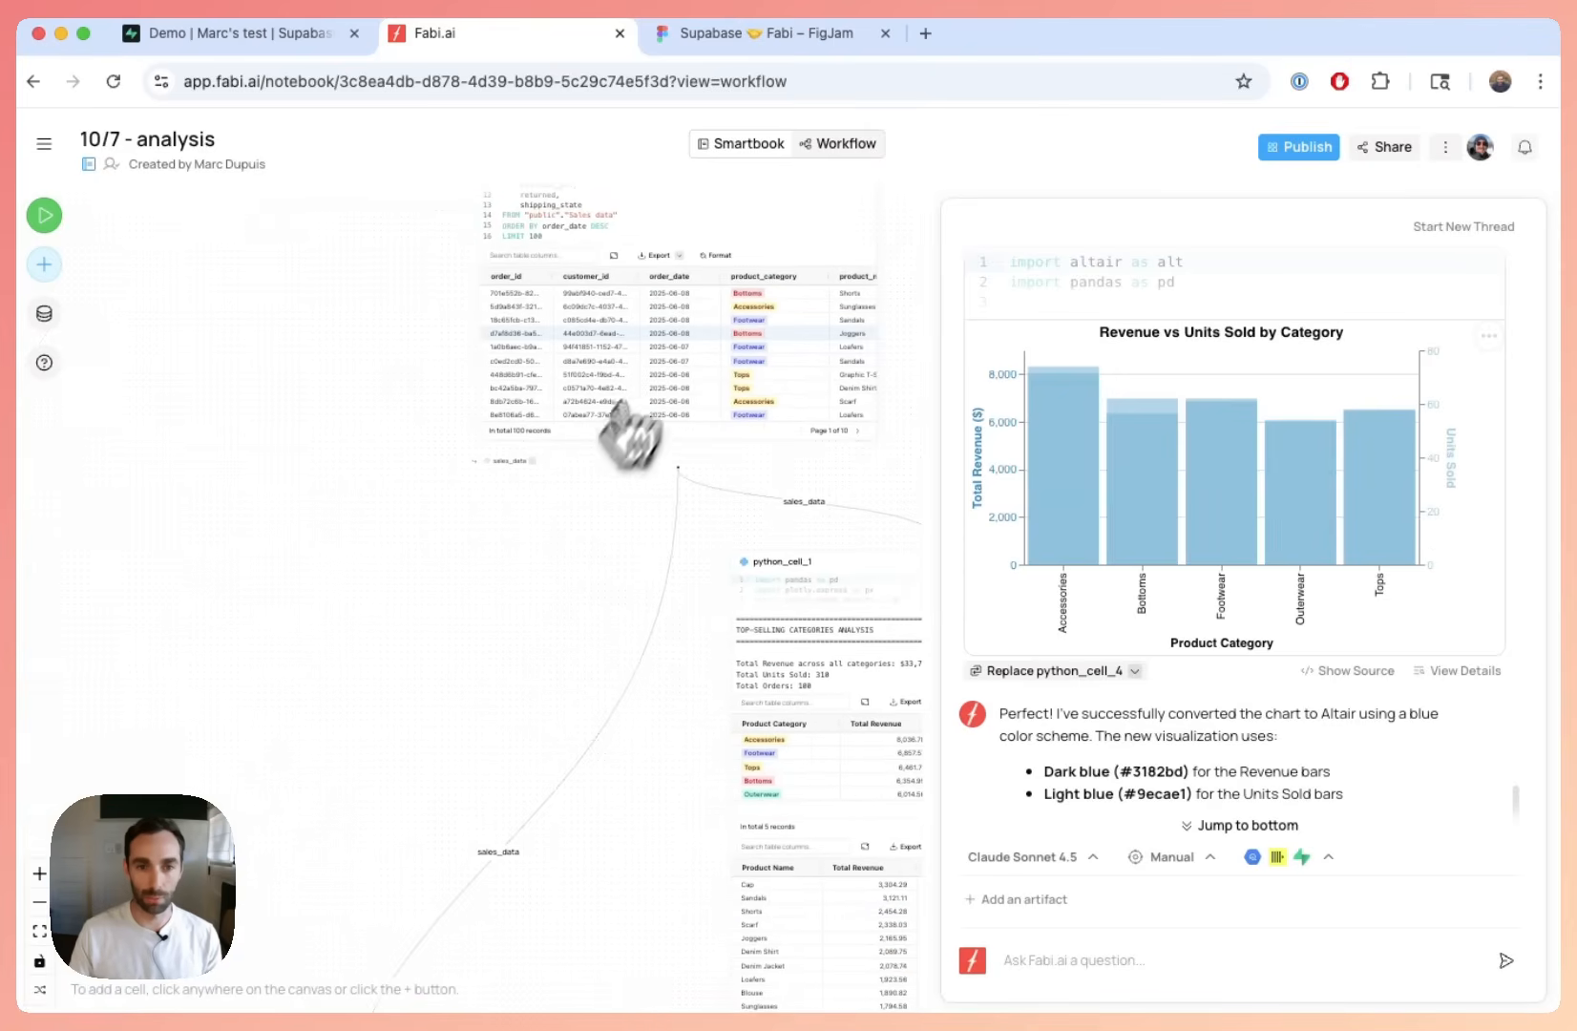
pyautogui.hscroll(5, 611, 381)
pyautogui.scroll(-6, 628, 456)
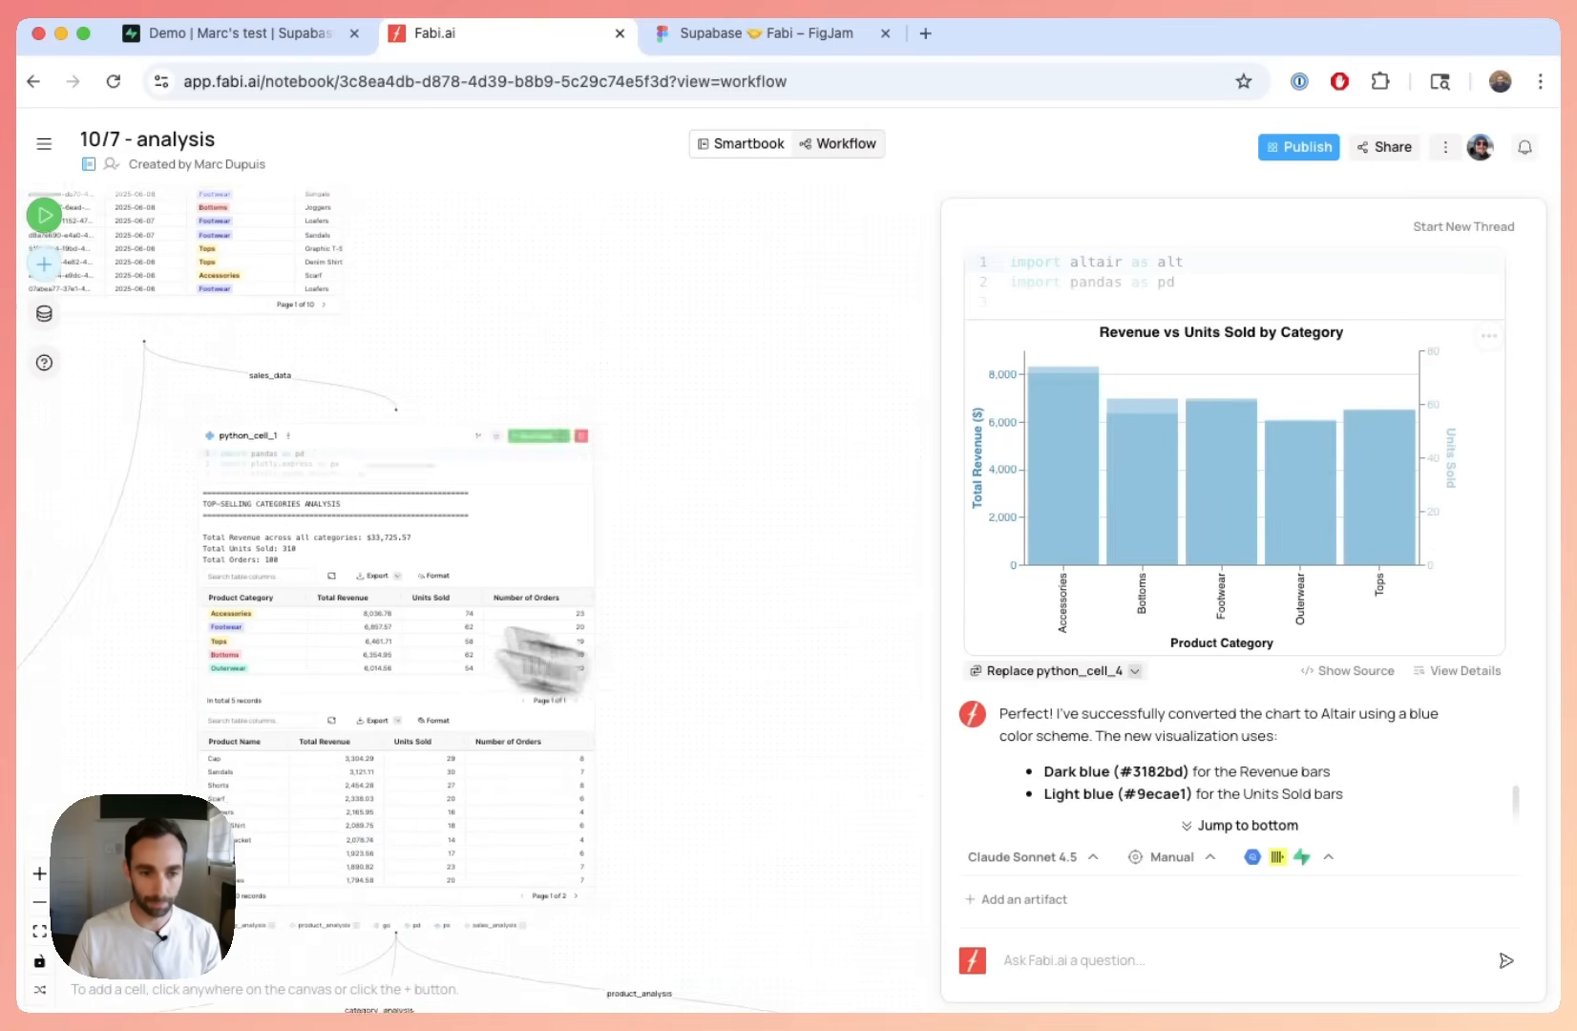
pyautogui.scroll(2, 410, 682)
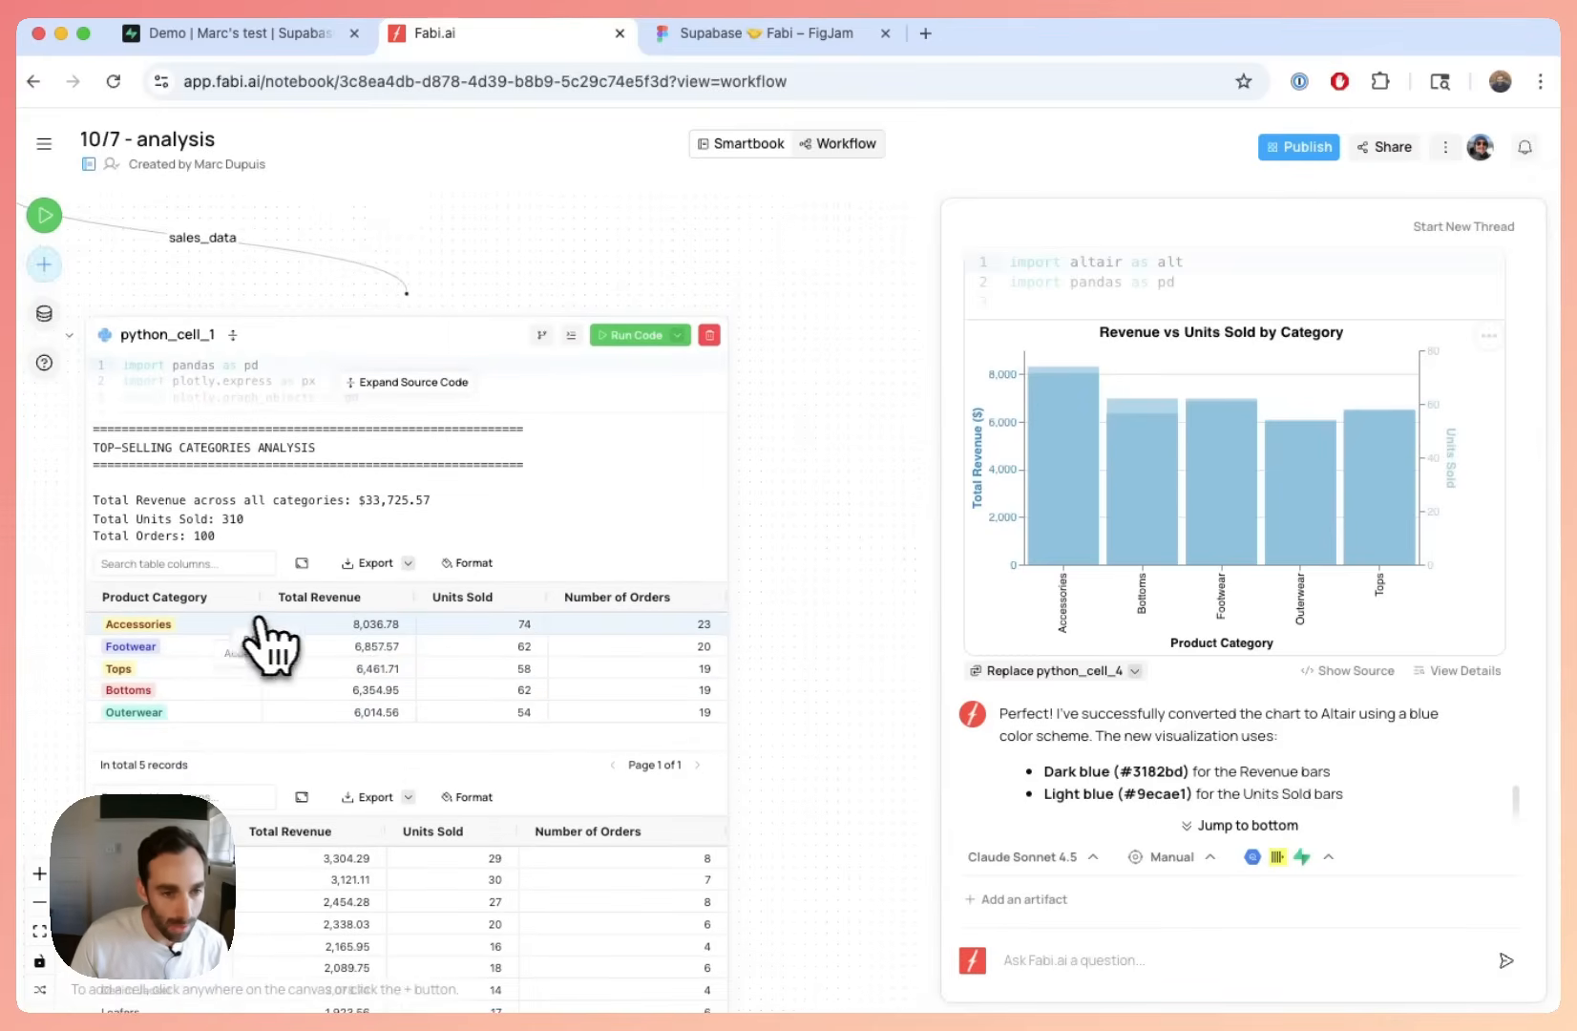
pyautogui.click(407, 382)
pyautogui.scroll(-1, 306, 601)
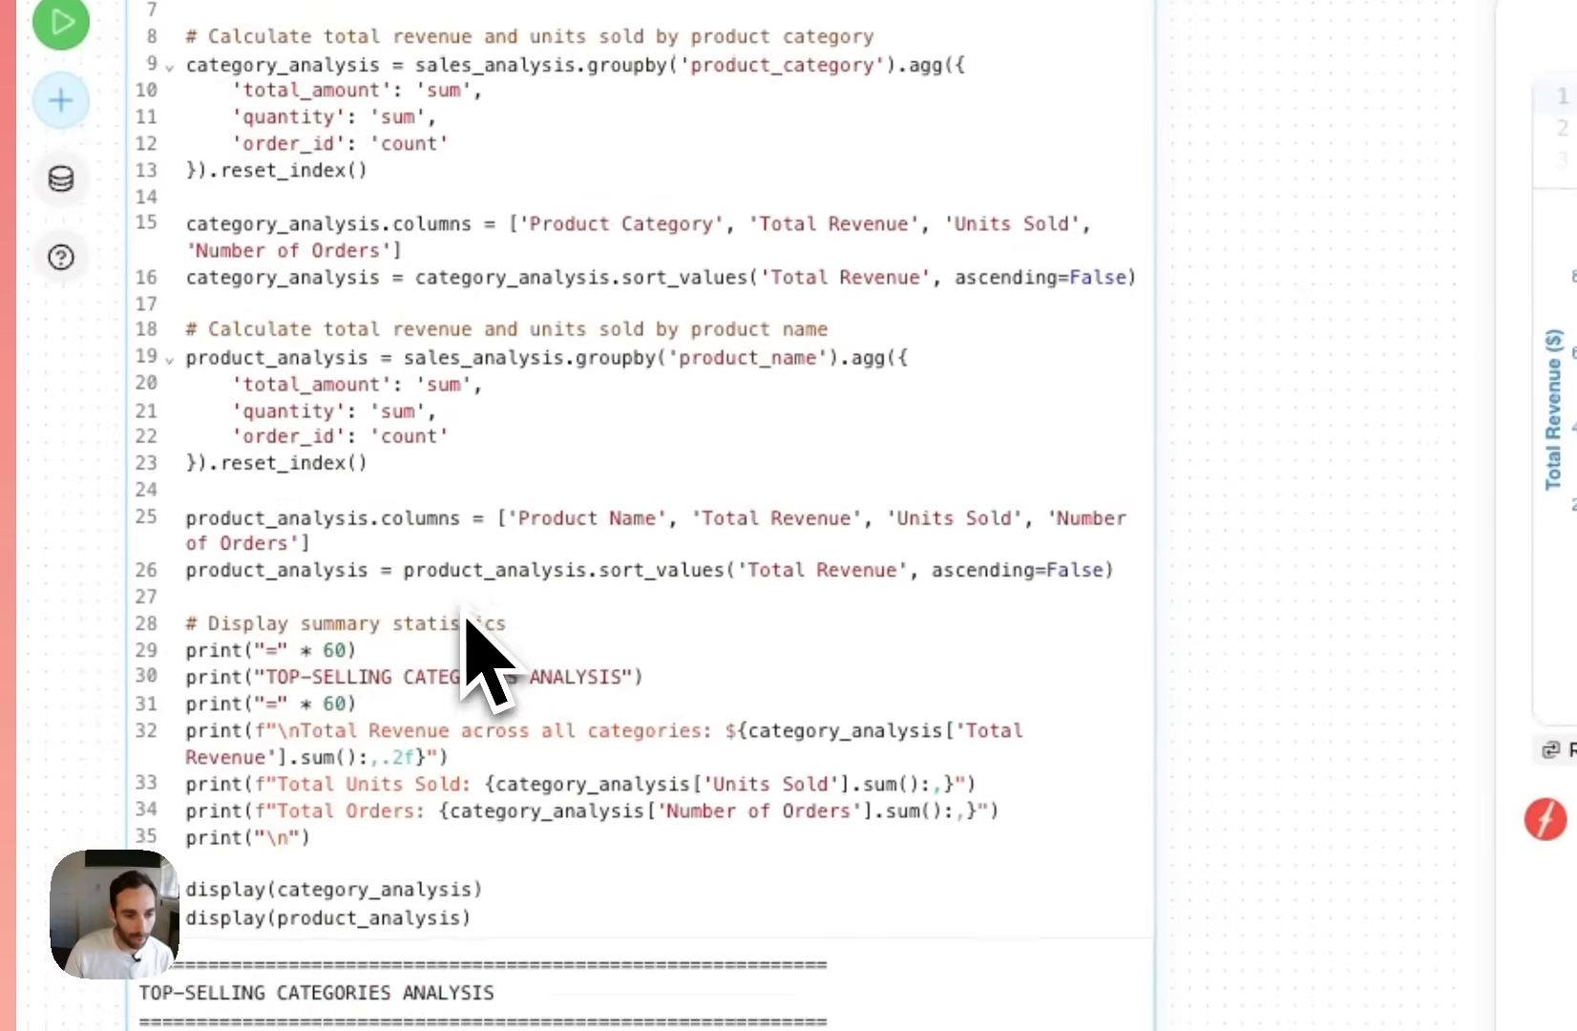
pyautogui.scroll(-3, 482, 659)
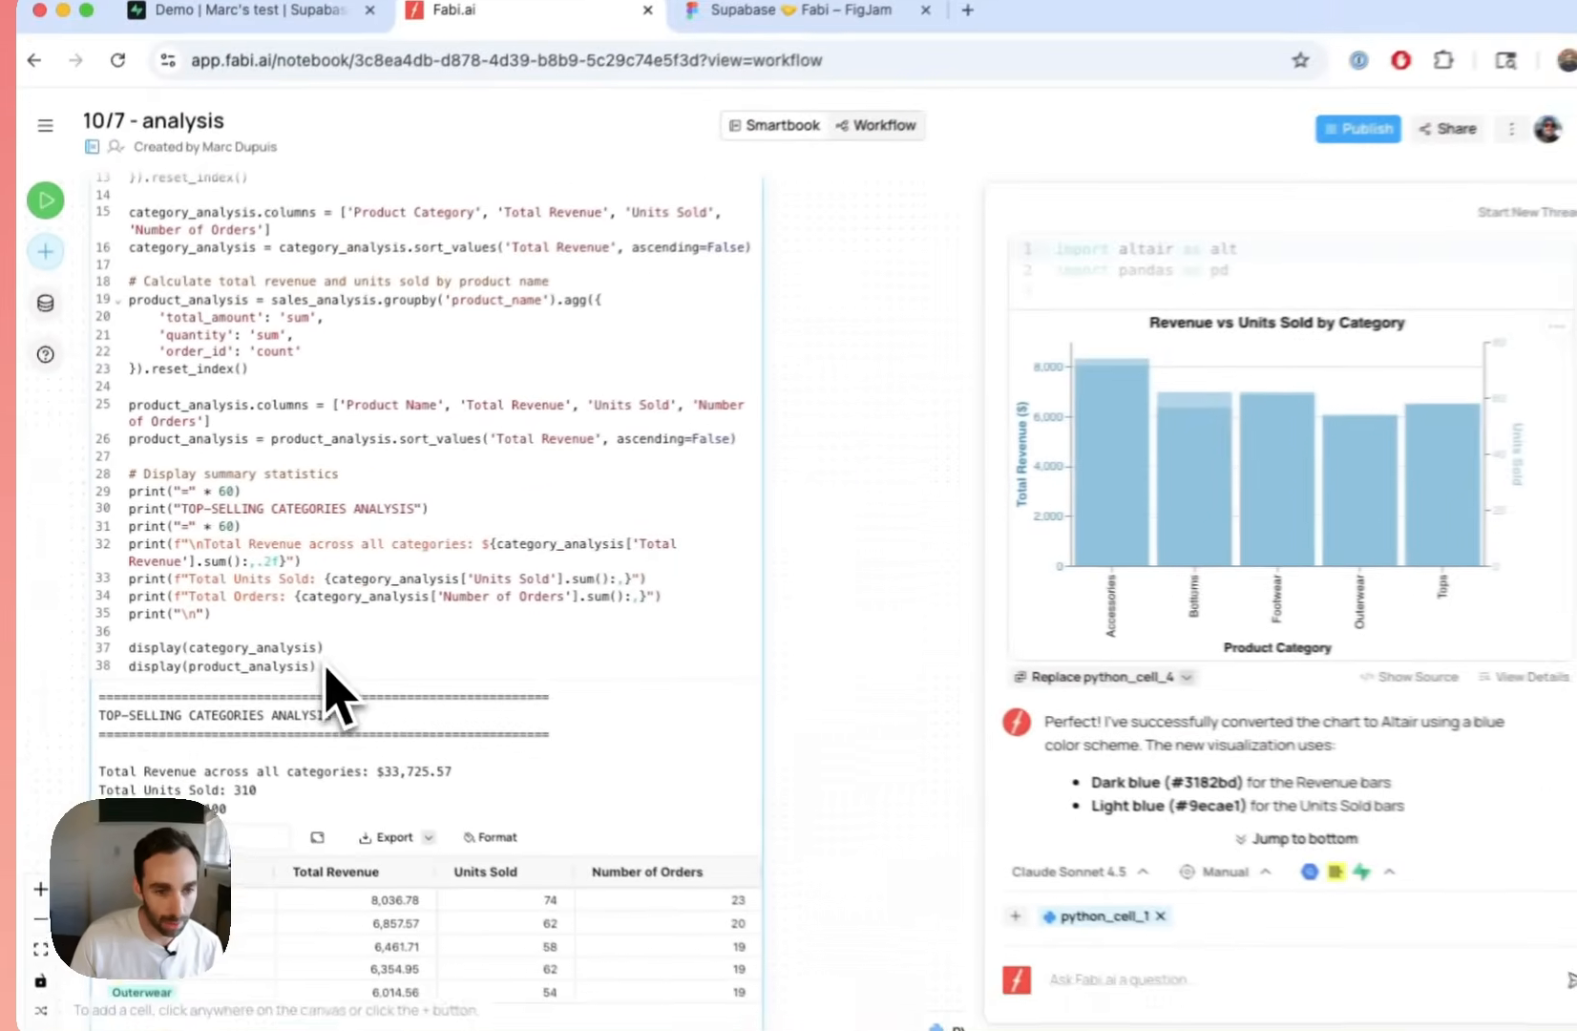
pyautogui.scroll(-3, 268, 668)
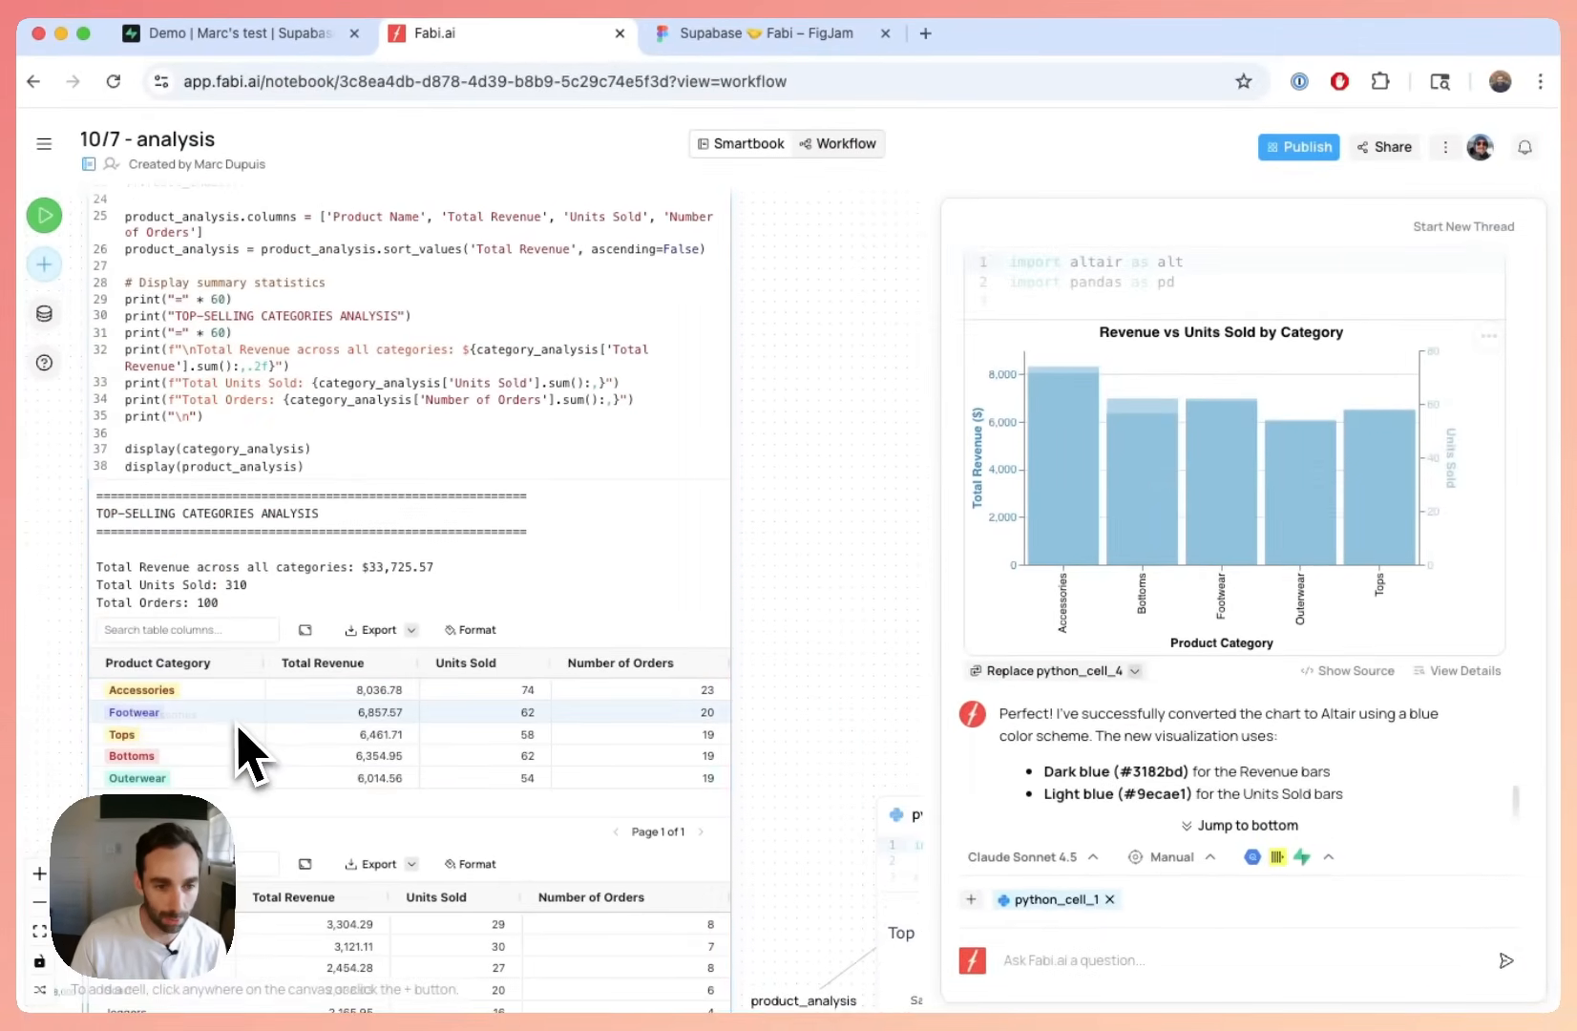
# Step: Add a Google Sheet Push cell to the workflow on the empty canvas beside python_cell_3
pyautogui.scroll(10, 374, 673)
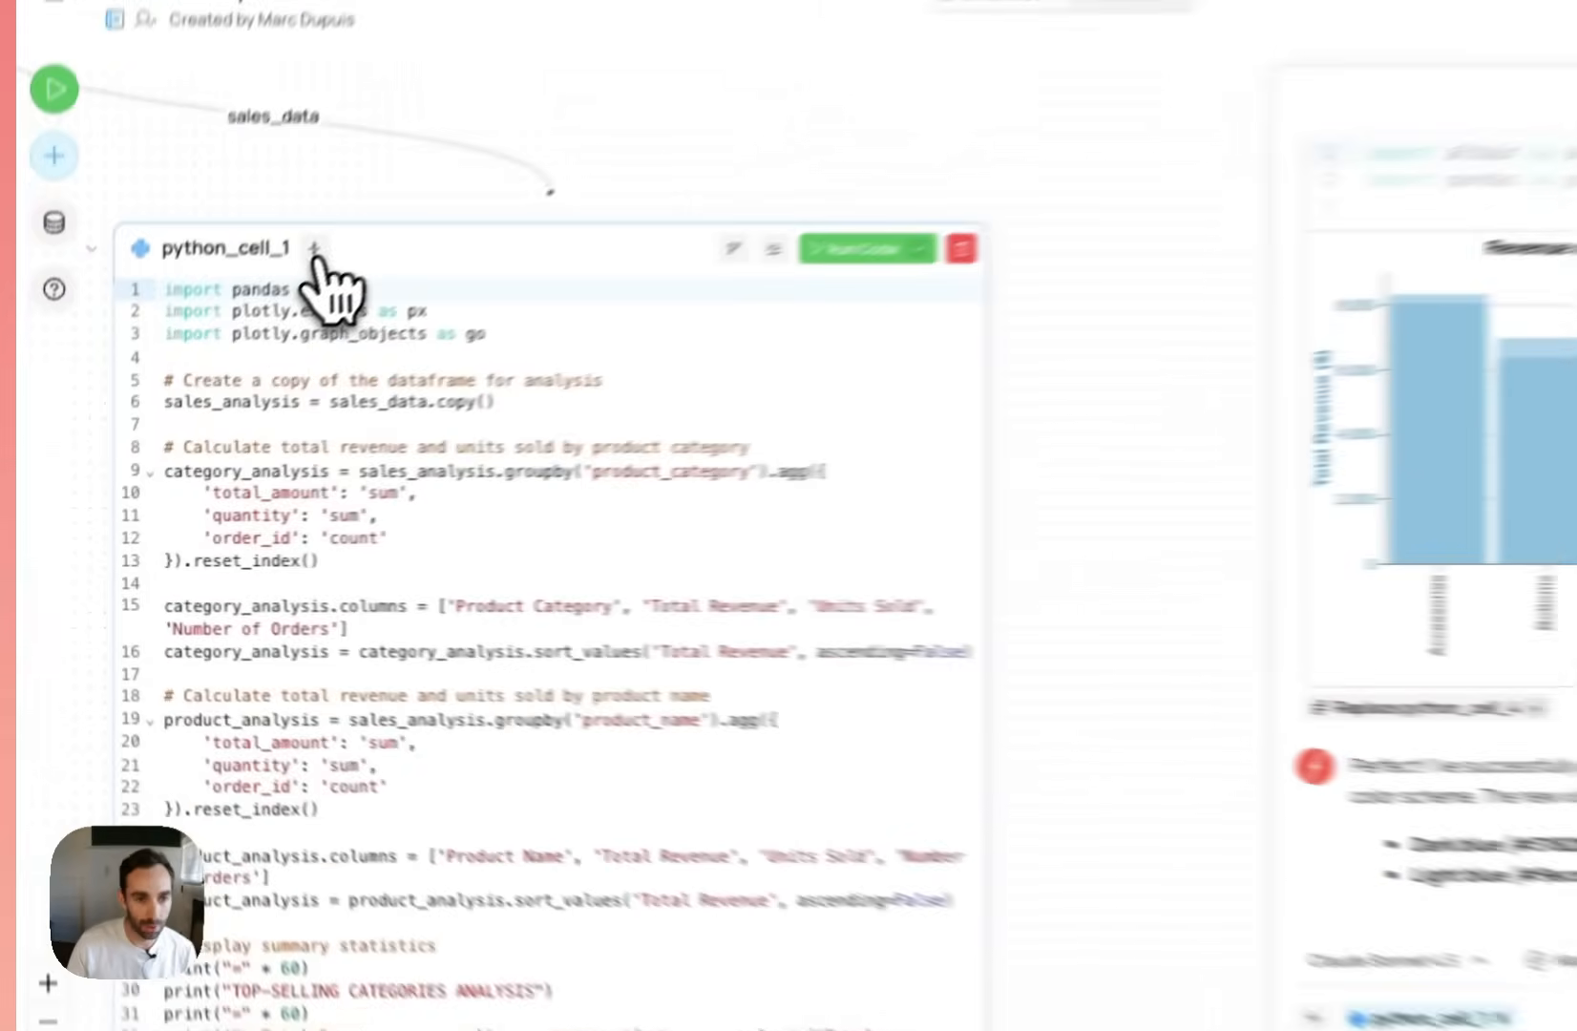
pyautogui.click(236, 320)
pyautogui.scroll(-3, 292, 506)
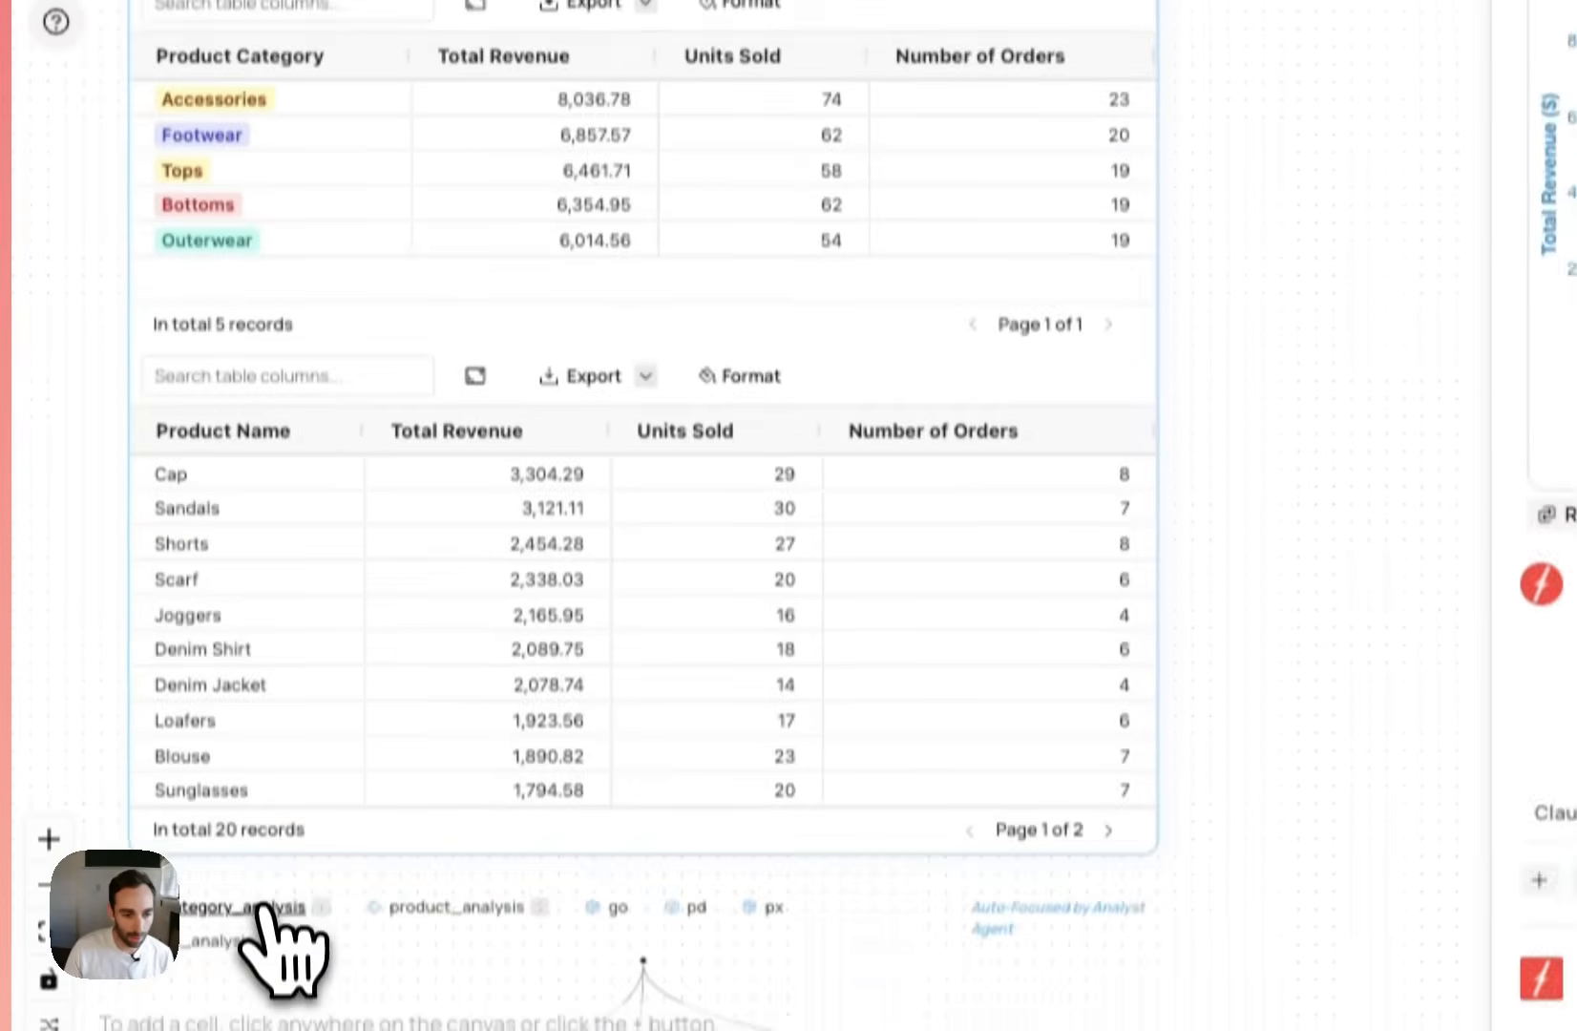
pyautogui.hscroll(3, 579, 964)
pyautogui.scroll(-3, 580, 960)
pyautogui.scroll(-6, 577, 701)
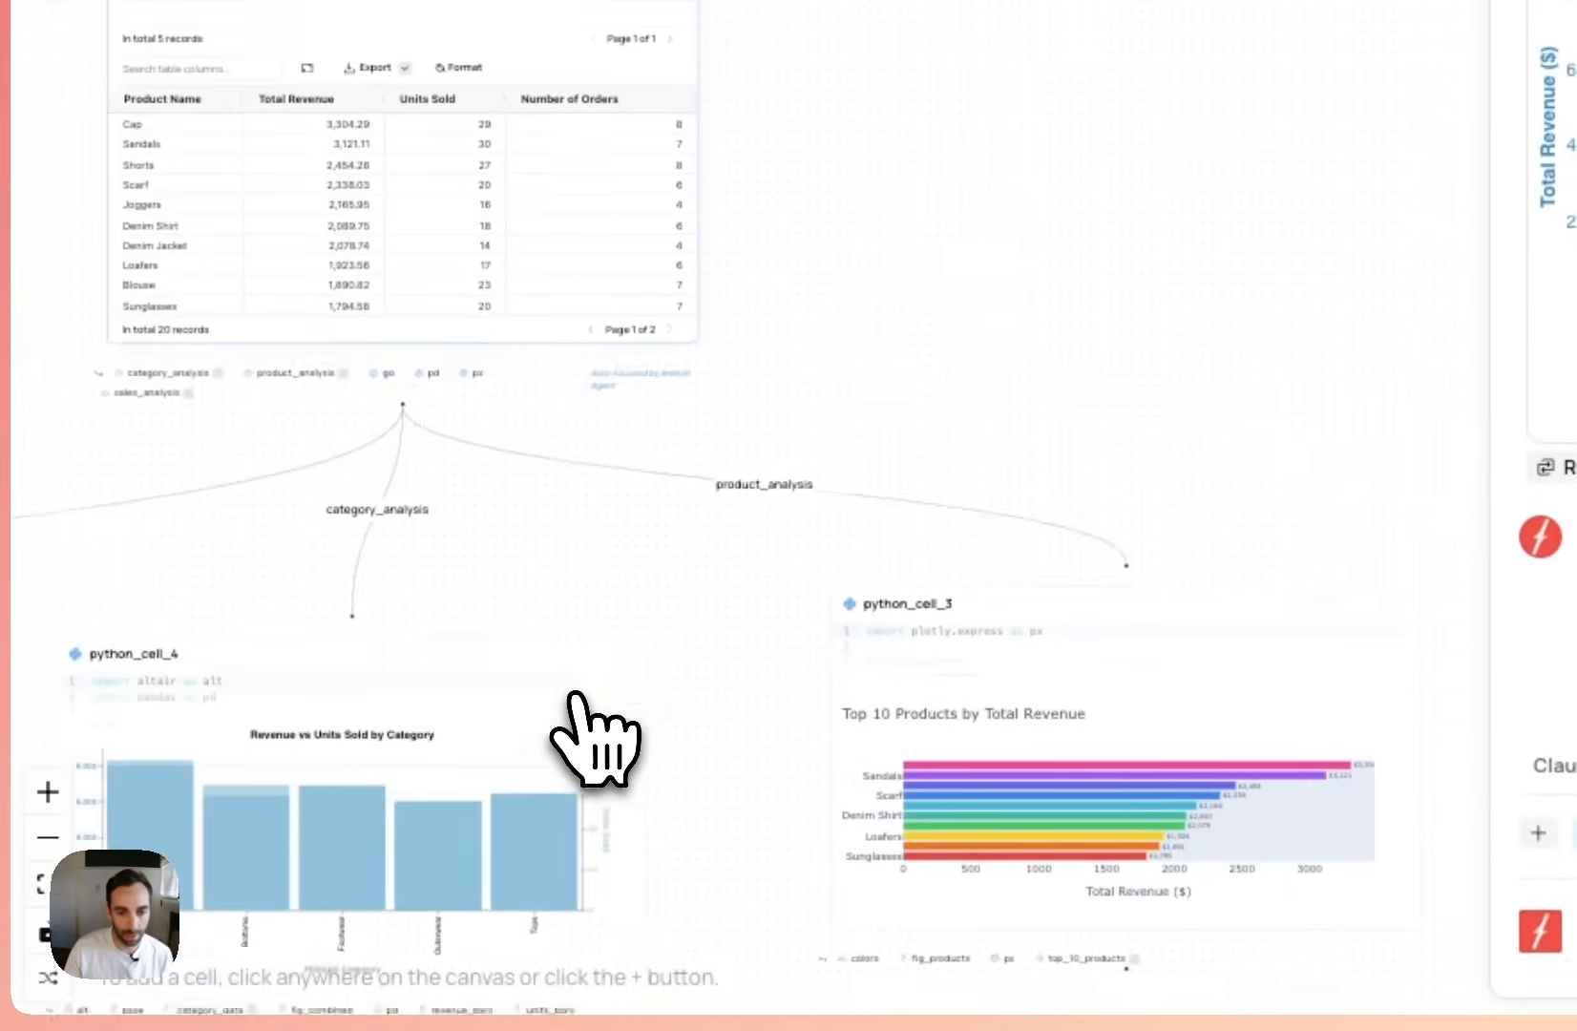
pyautogui.hscroll(6, 577, 702)
pyautogui.click(1053, 363)
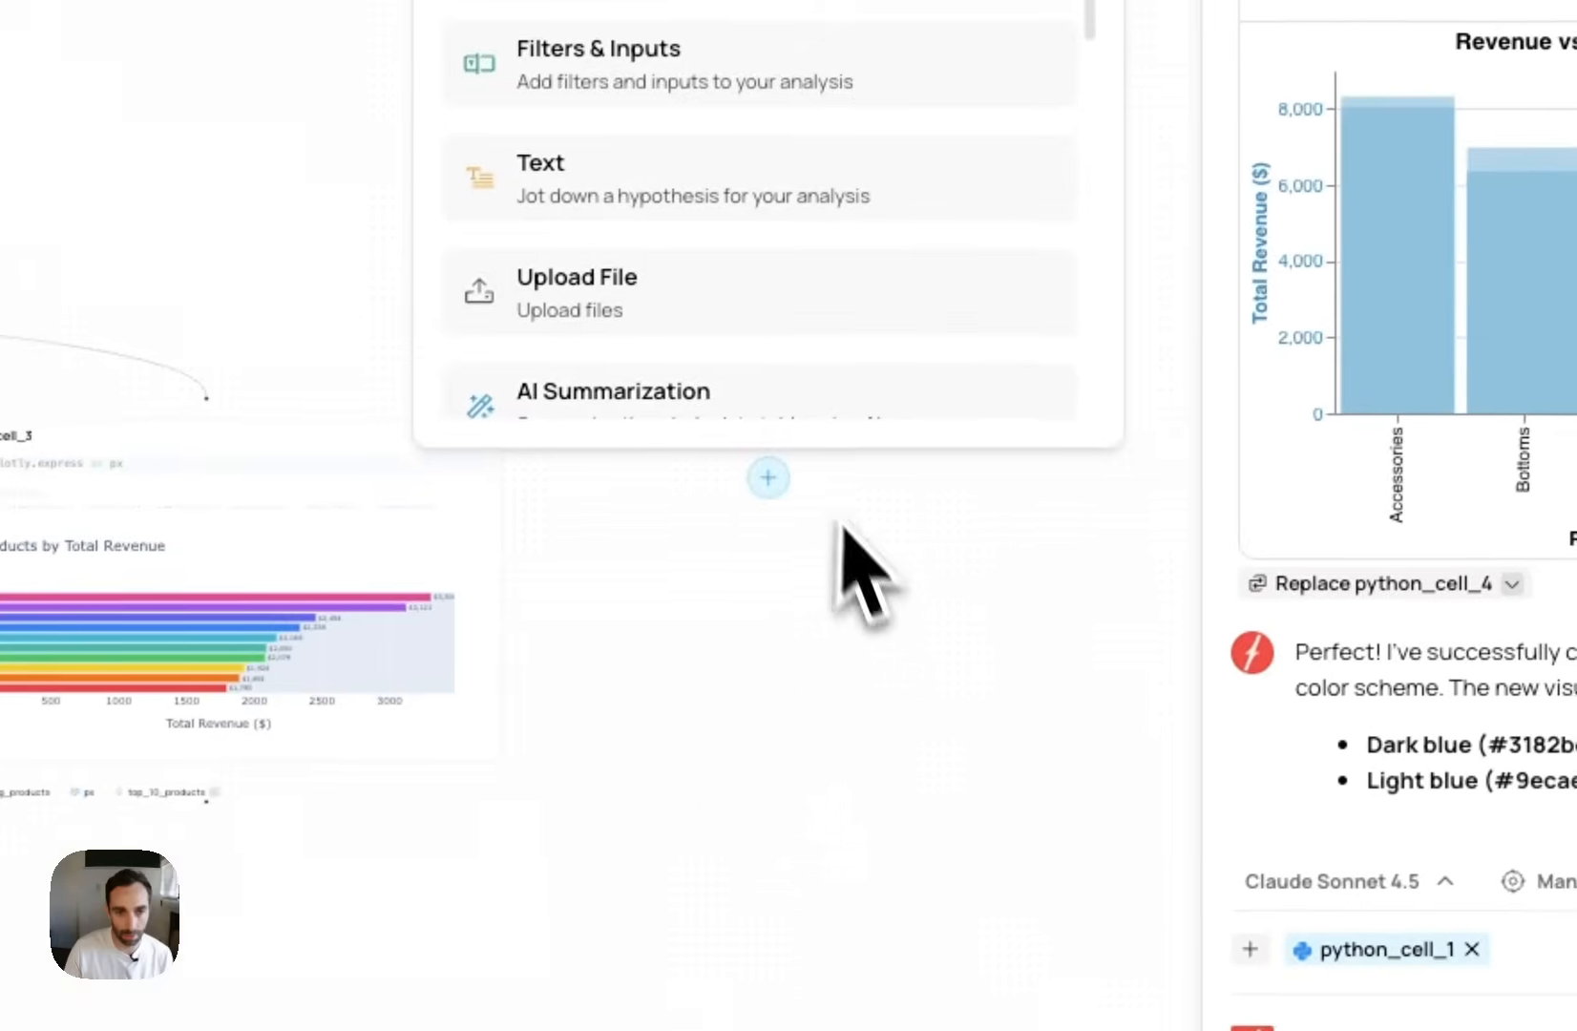
pyautogui.scroll(-5, 626, 352)
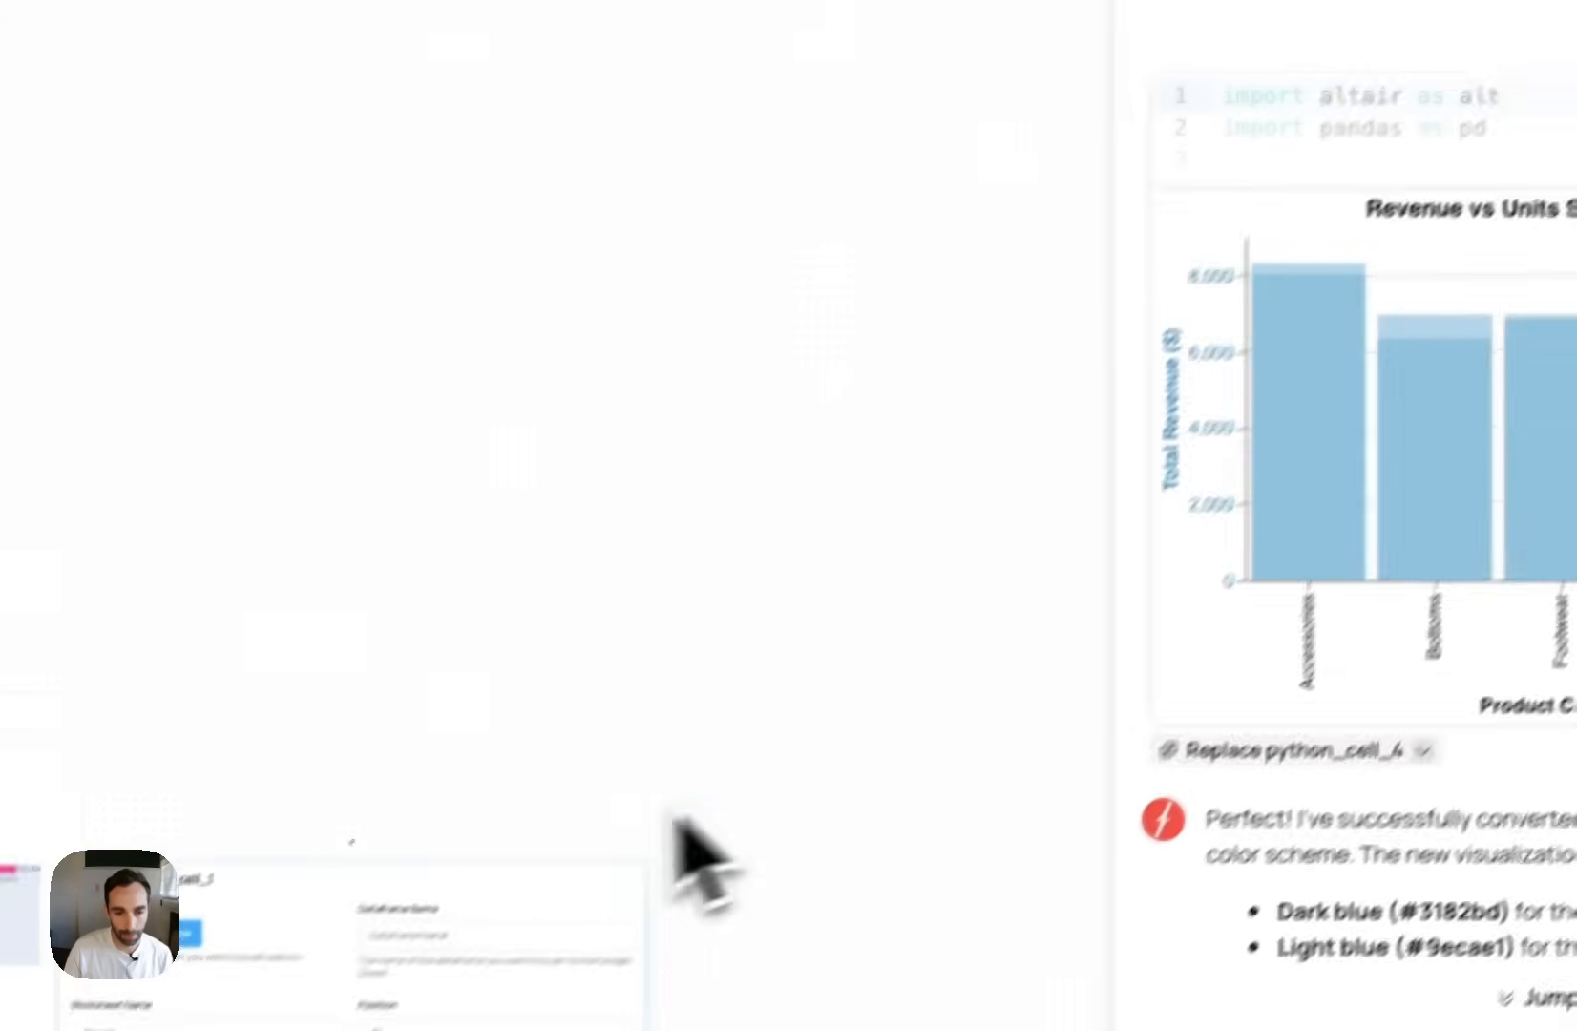
pyautogui.moveTo(439, 880); pyautogui.dragTo(650, 795)
pyautogui.scroll(5, 487, 867)
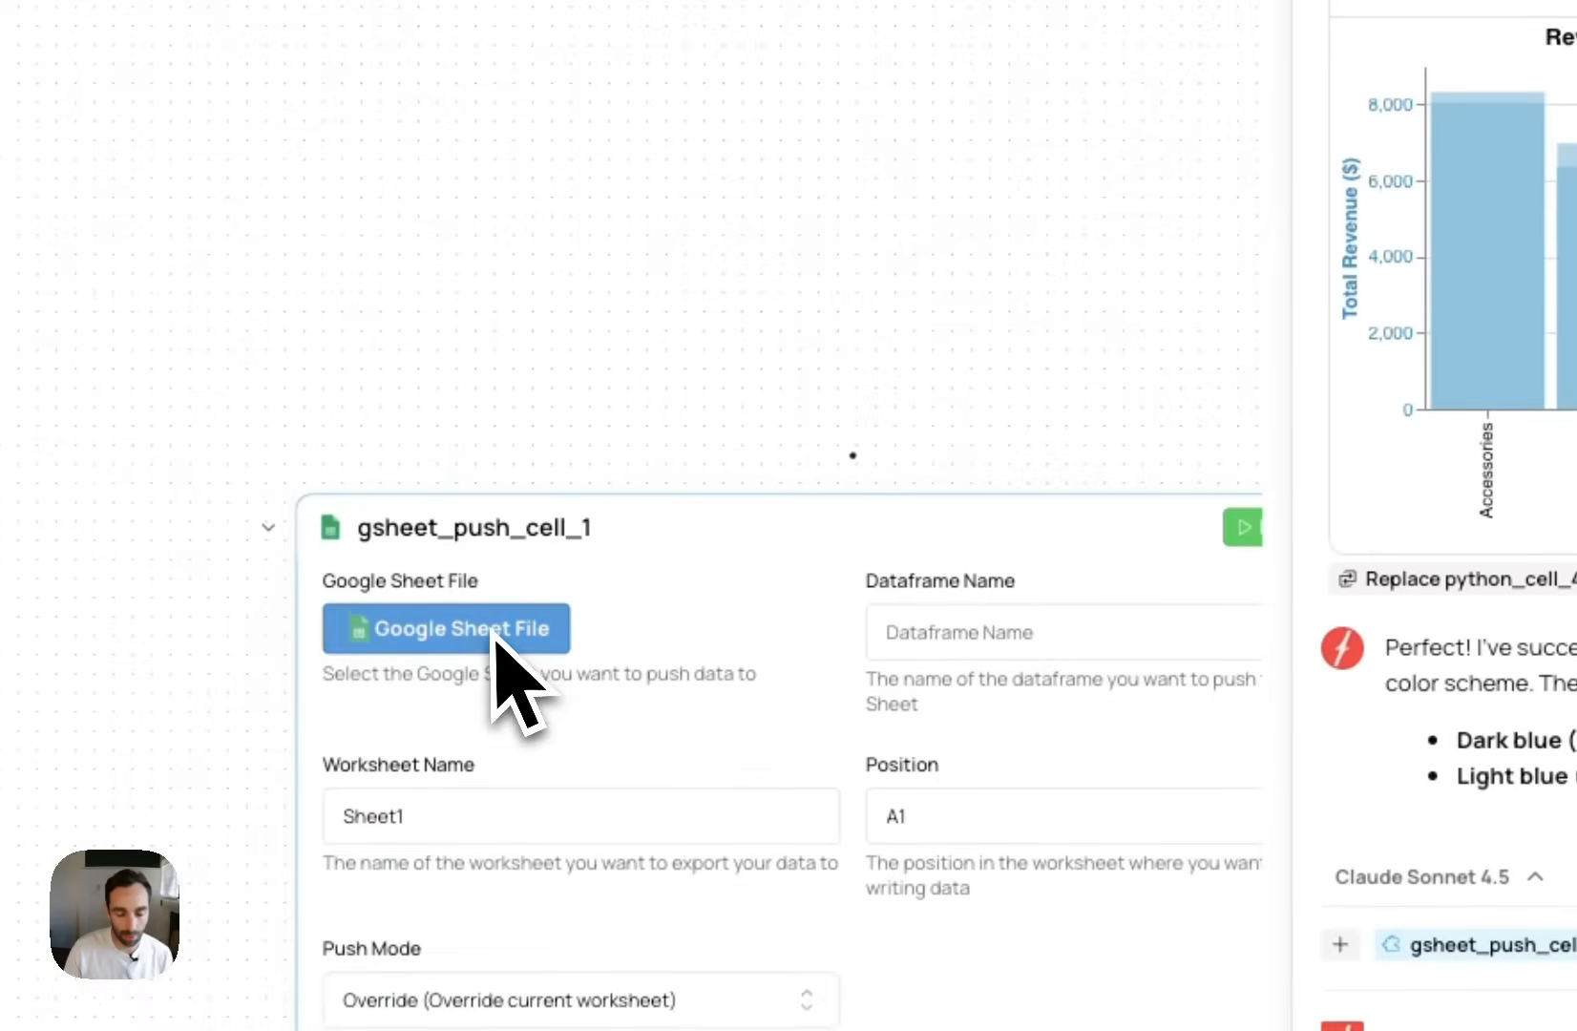
# Step: Set the dataframe name of gsheet_push_cell_1 to category_analysis and review its connection and push settings
pyautogui.scroll(-3, 534, 668)
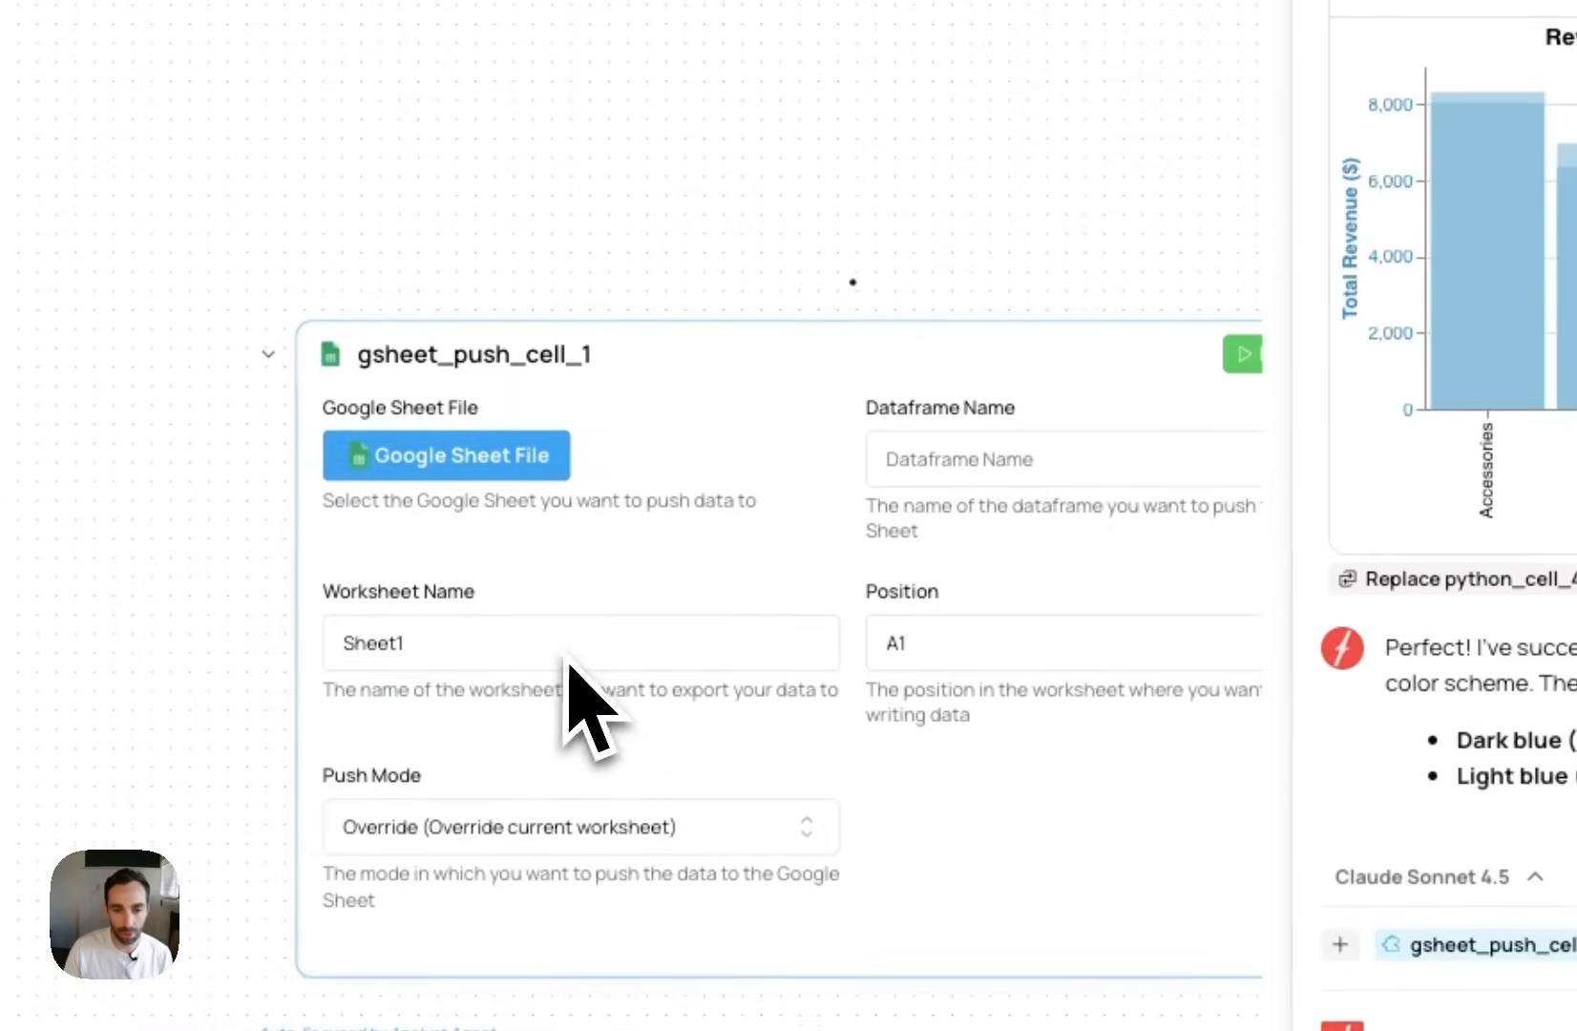
pyautogui.click(1002, 460)
pyautogui.write('category_analysis')
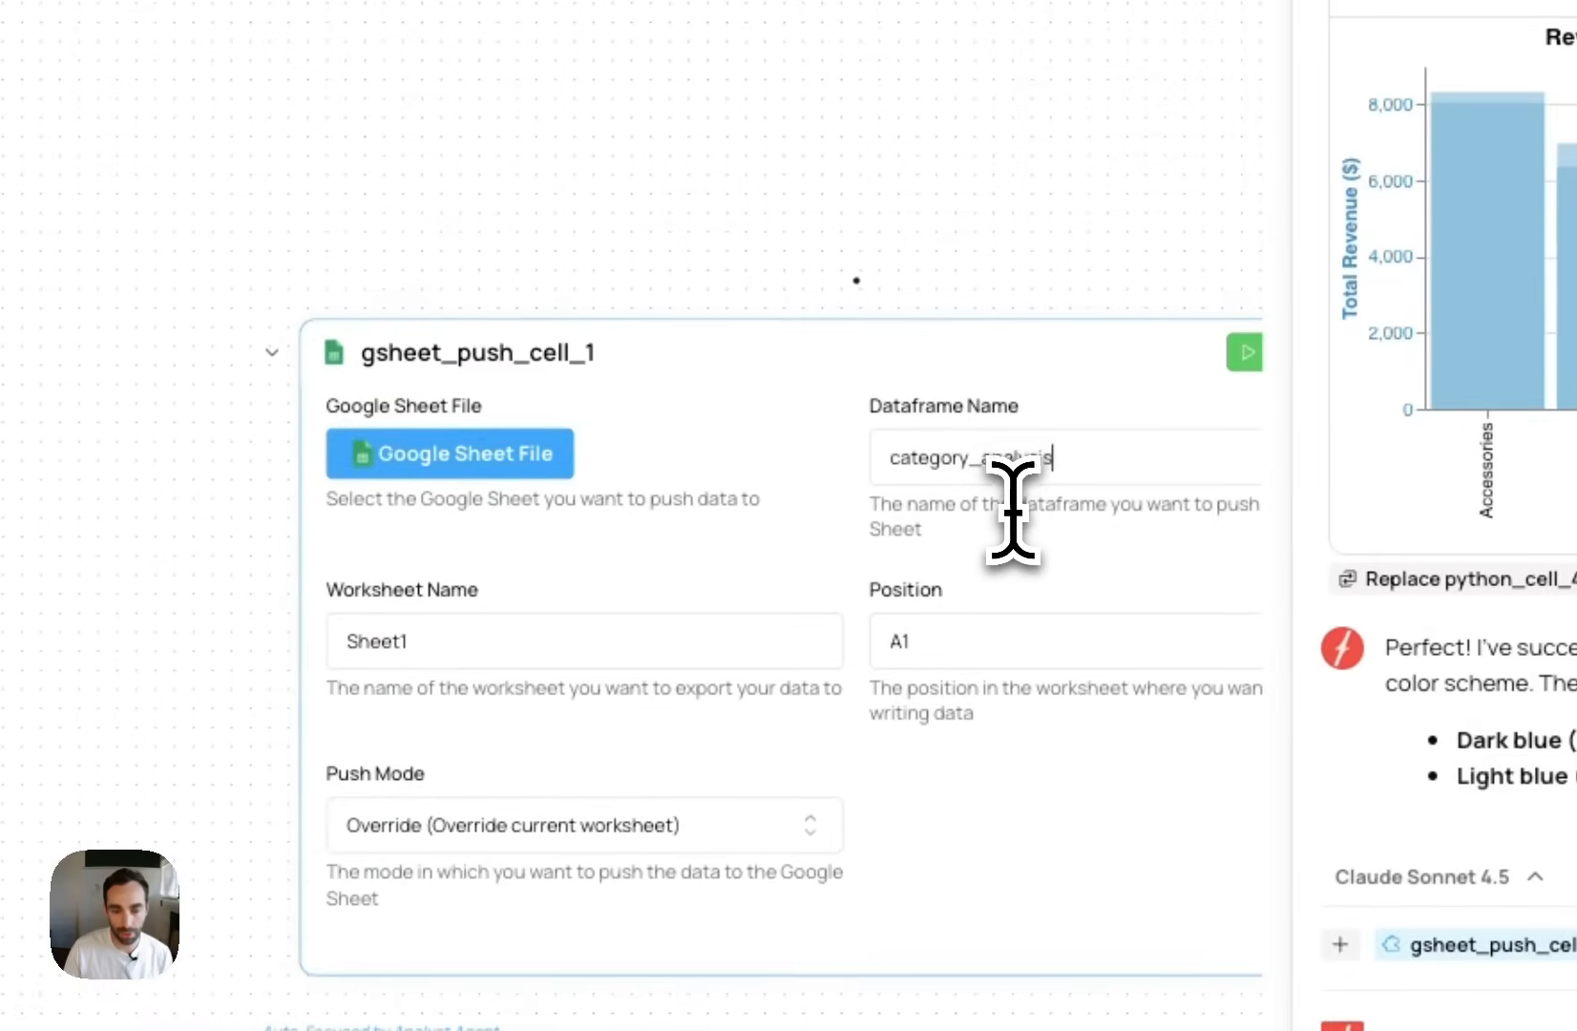
pyautogui.scroll(-3, 1012, 506)
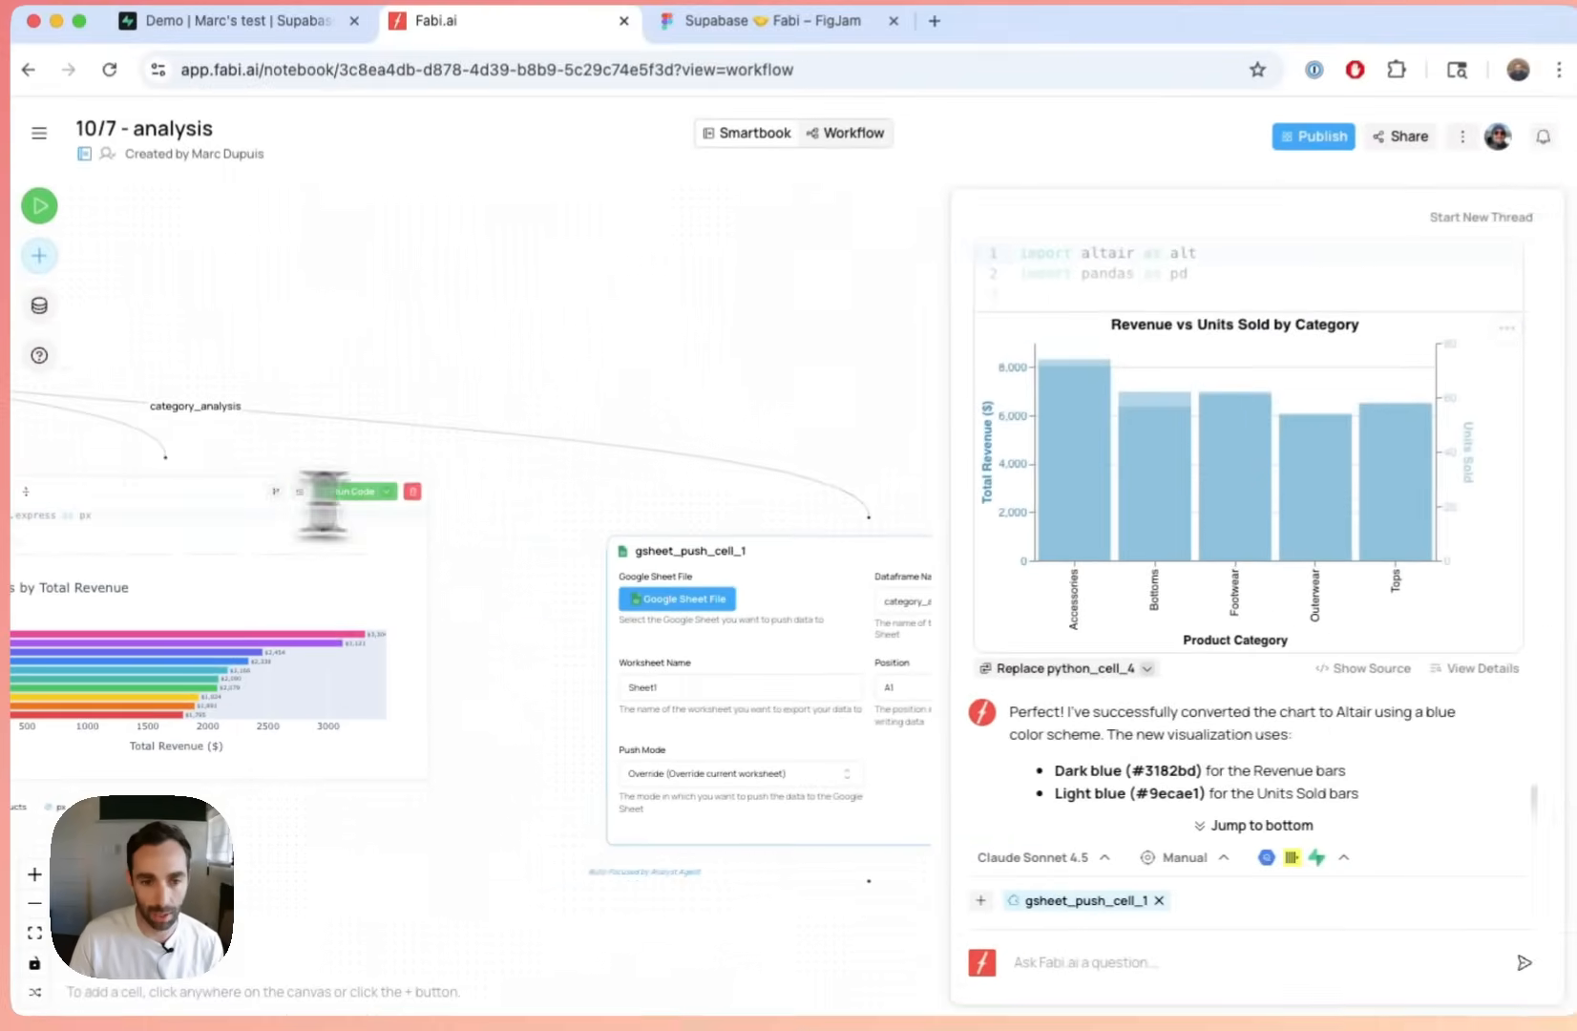
pyautogui.scroll(2, 676, 665)
pyautogui.scroll(-3, 649, 682)
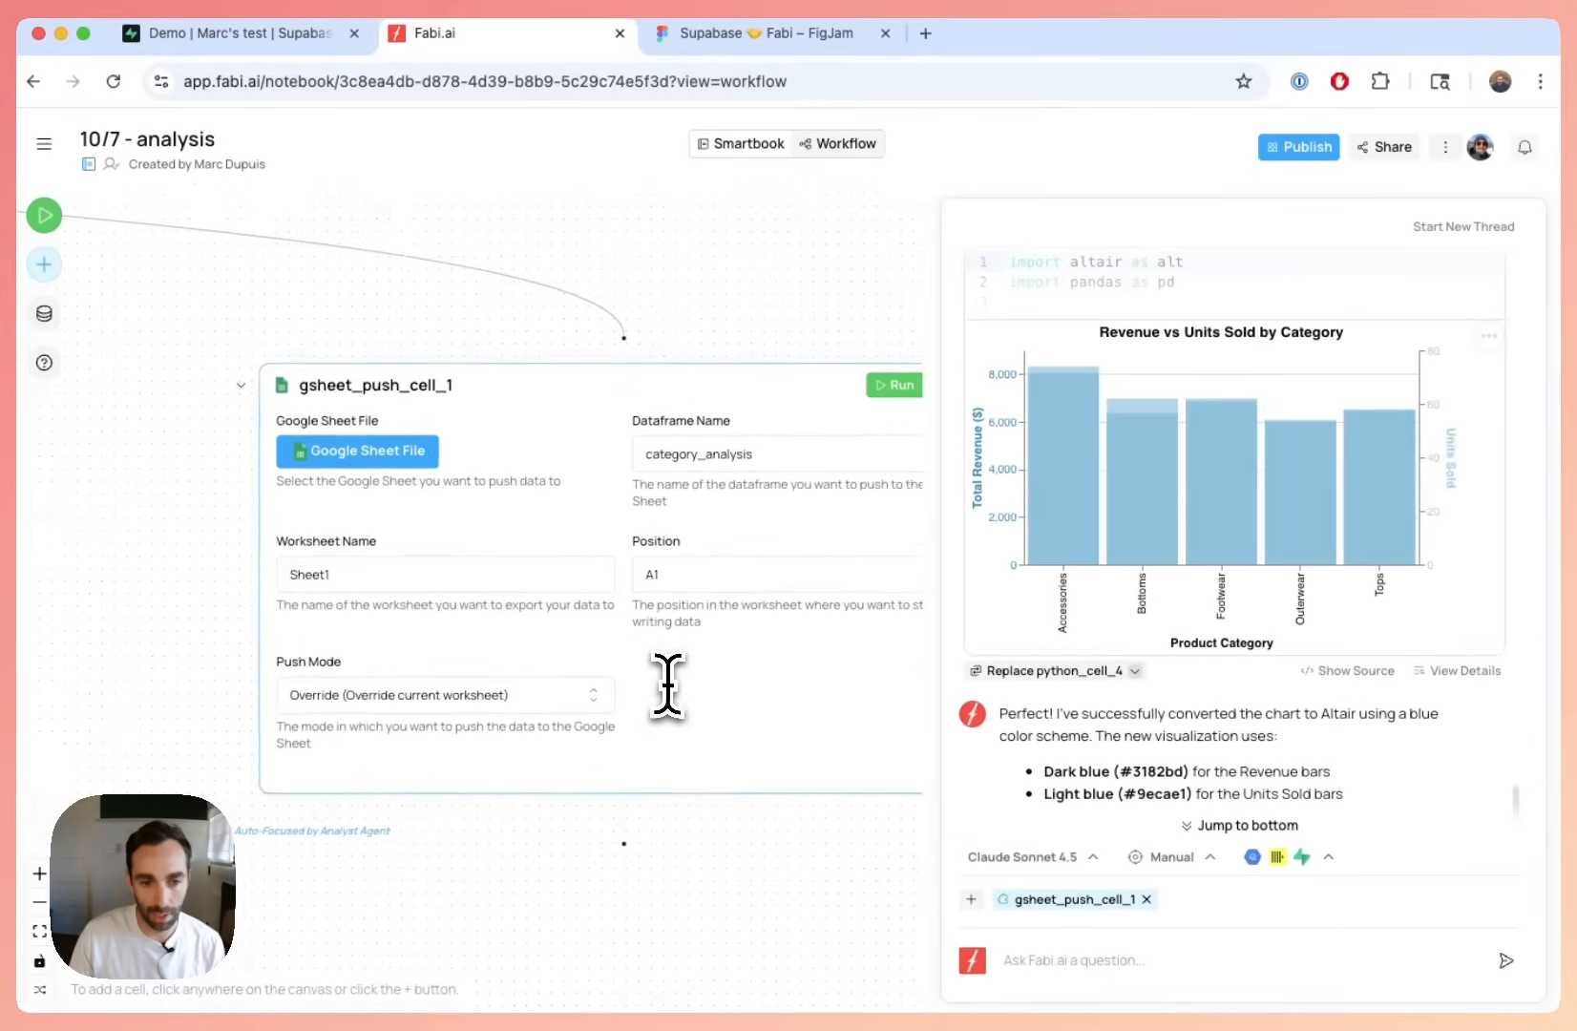
pyautogui.hscroll(3, 478, 658)
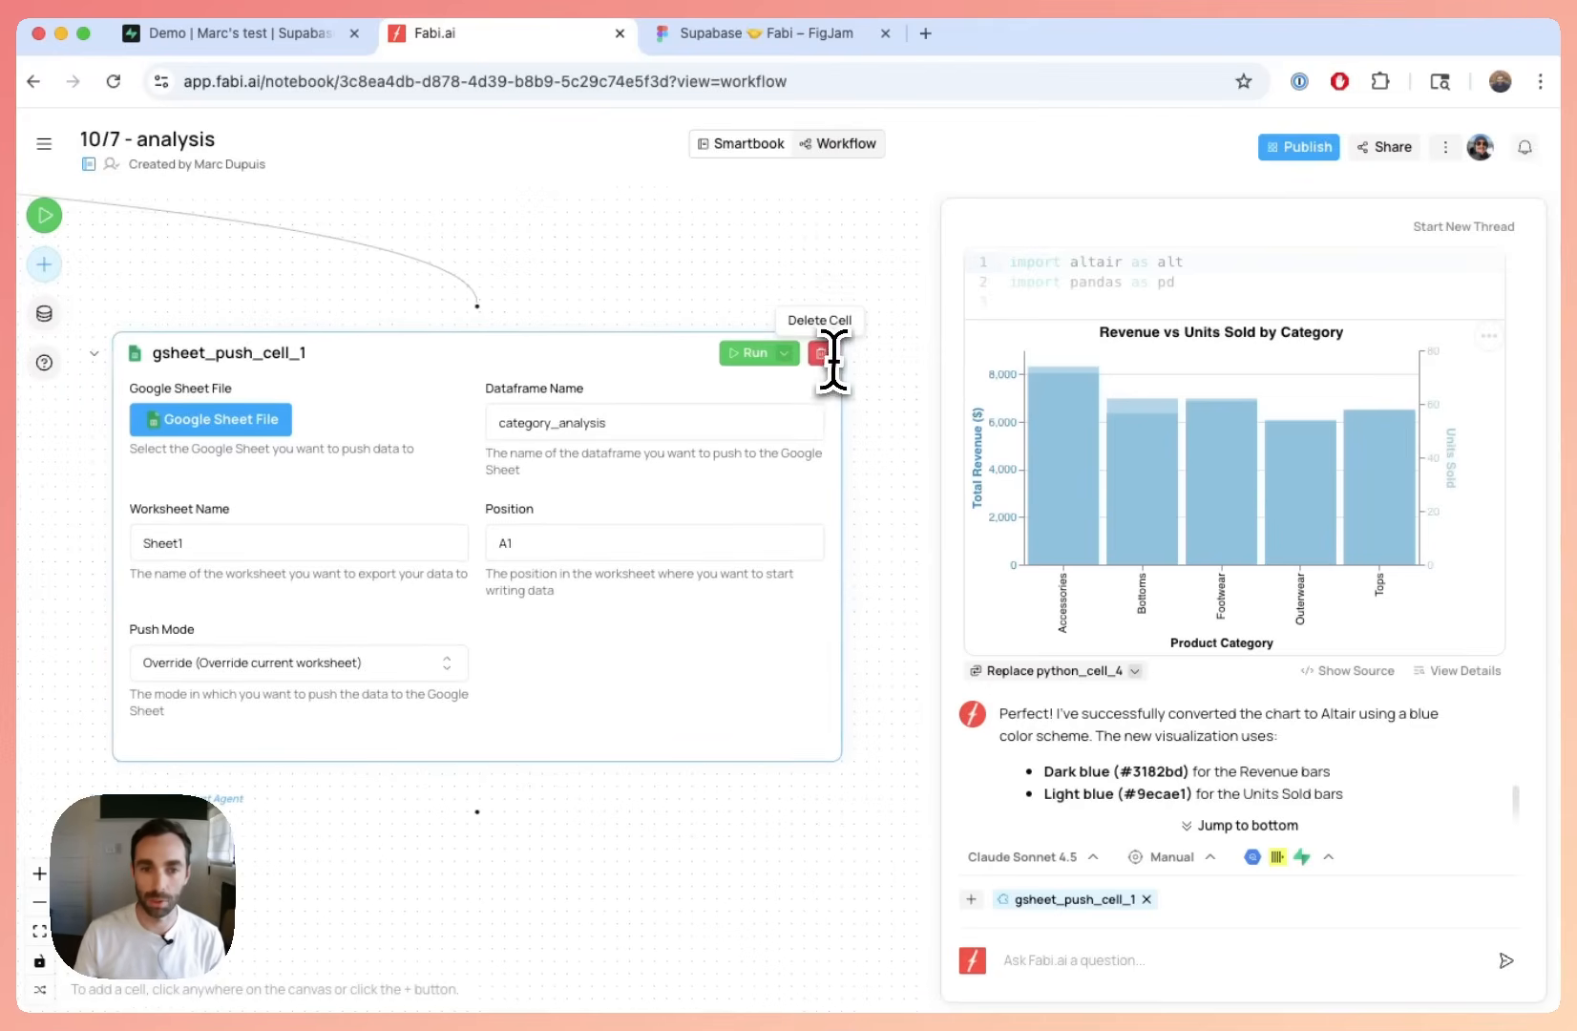
pyautogui.hscroll(-1, 826, 359)
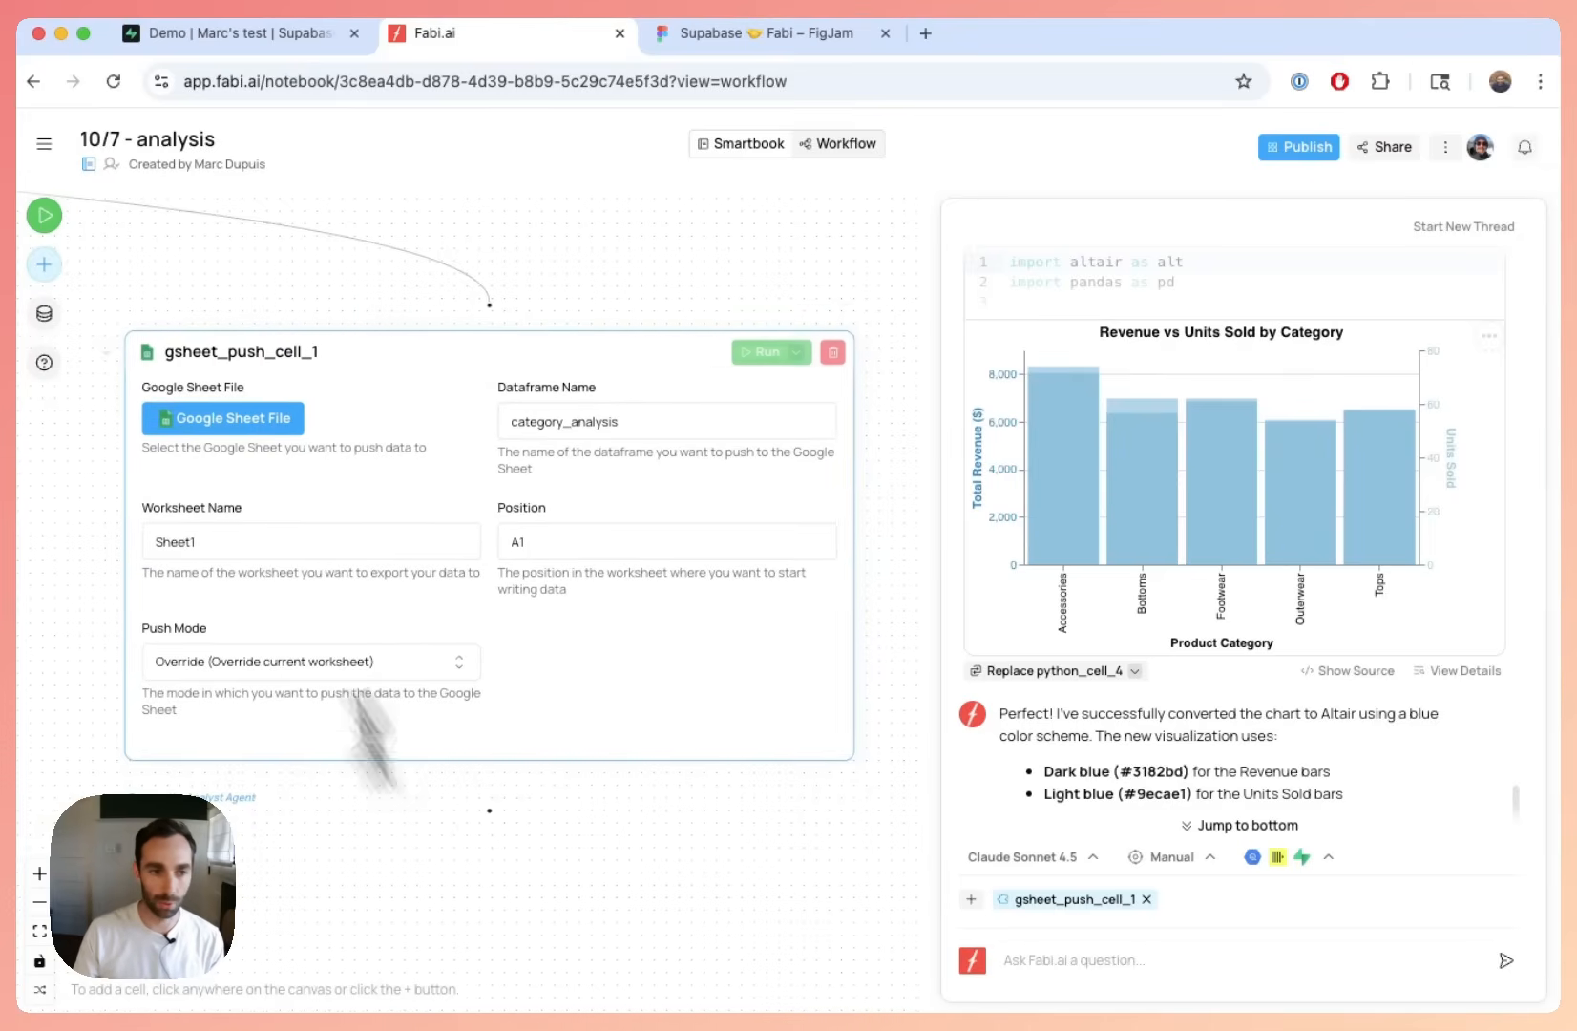
# Step: Browse the other cell types that can be added, then delete gsheet_push_cell_1 from the workflow
pyautogui.click(44, 265)
pyautogui.scroll(-3, 220, 561)
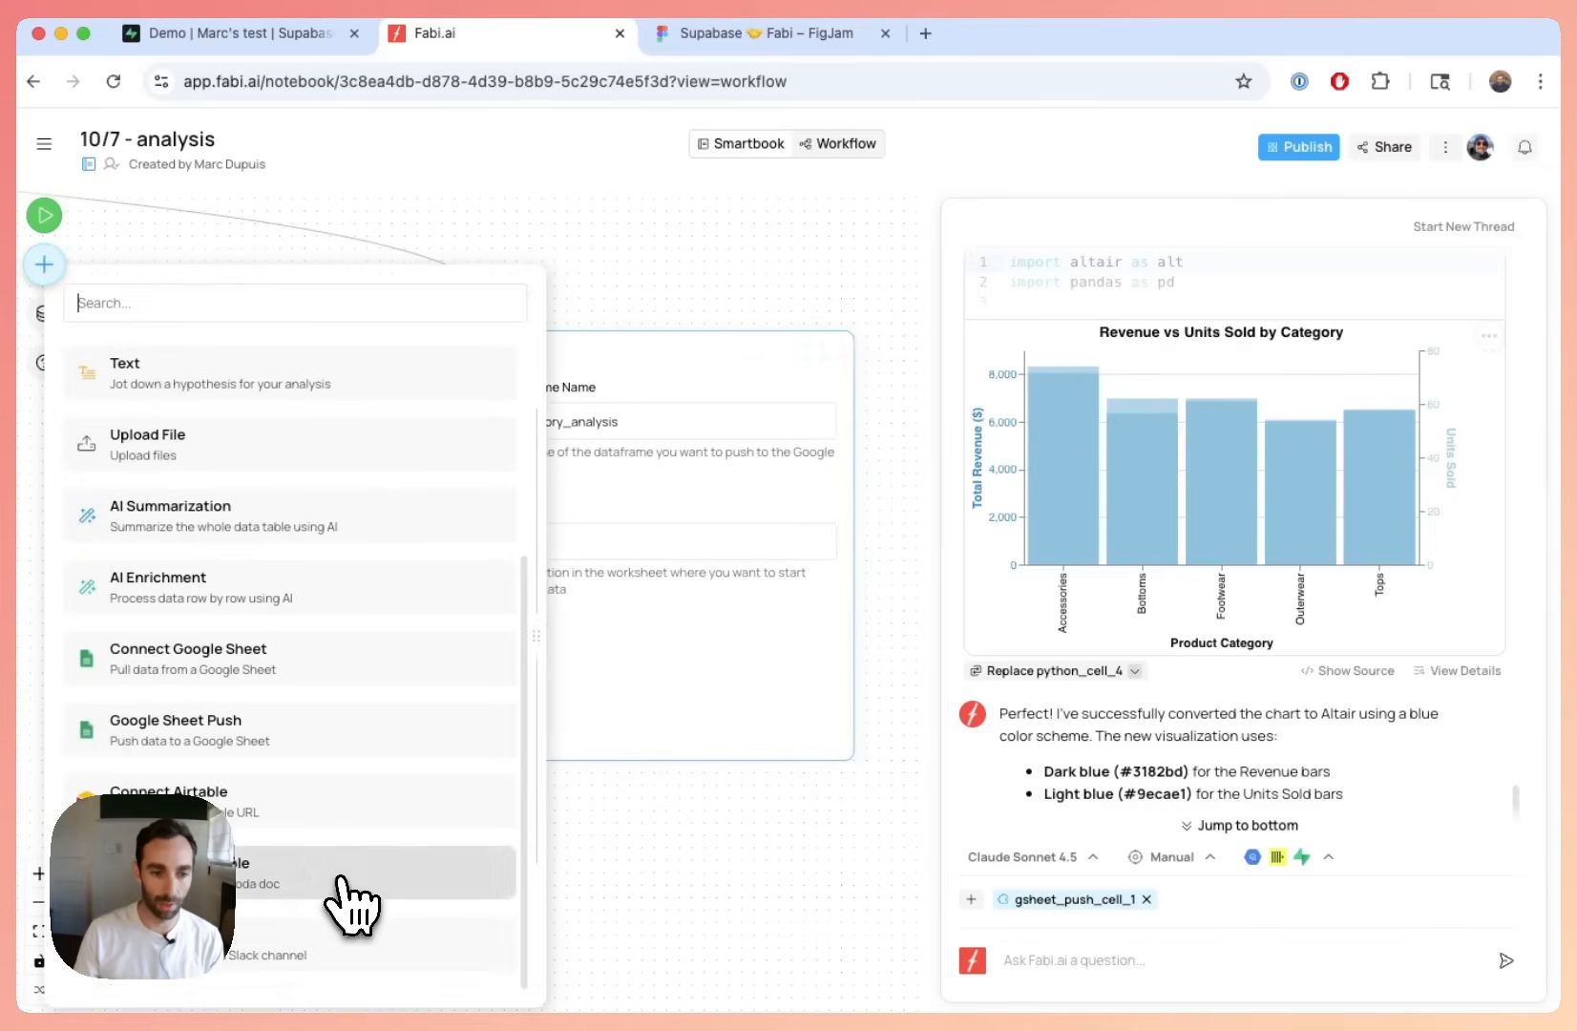
pyautogui.click(592, 351)
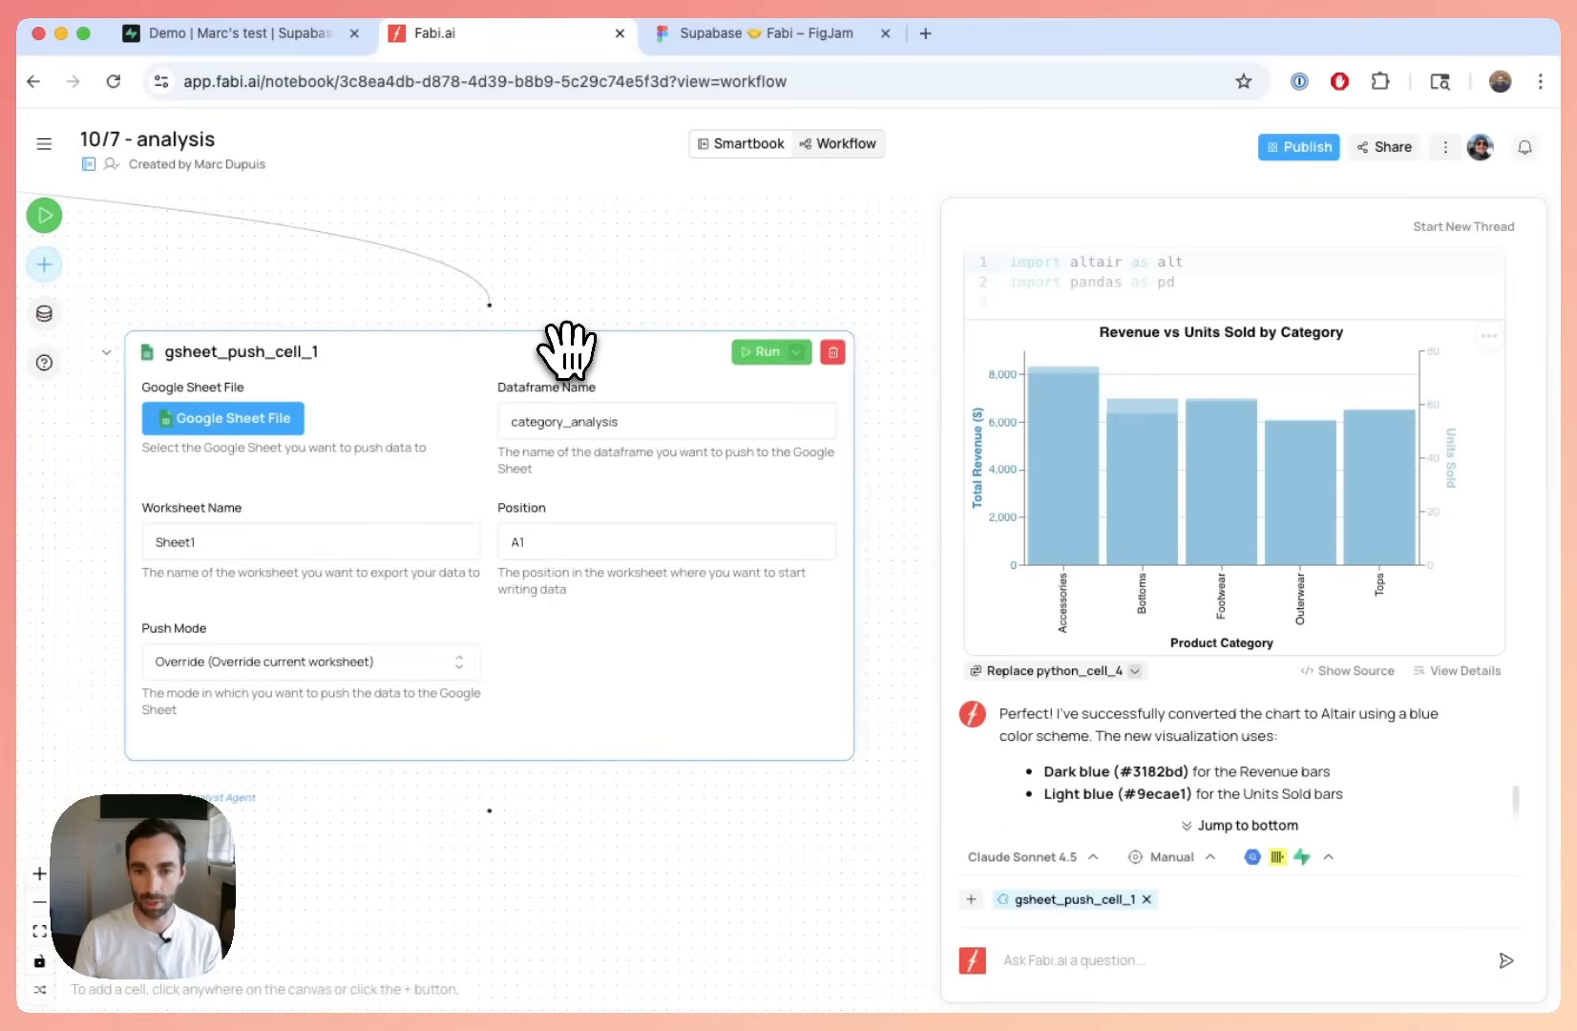
pyautogui.click(833, 353)
pyautogui.click(998, 611)
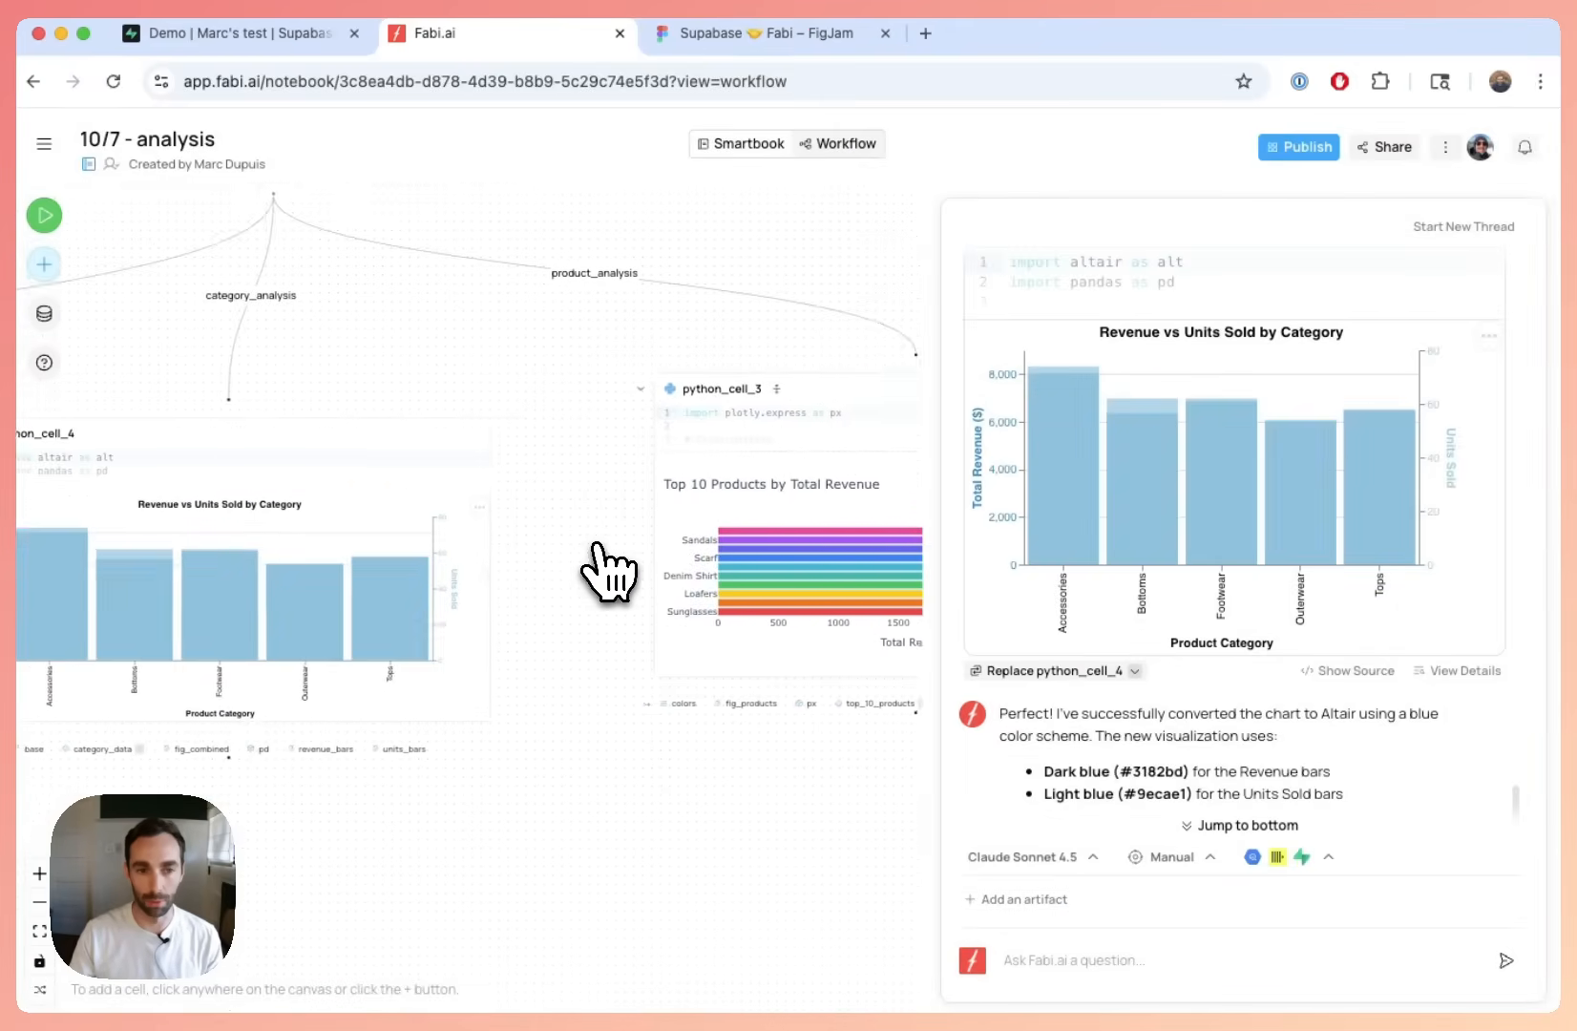
# Step: Start publishing the notebook as a report and remove python_cell_1 from the report layout
pyautogui.click(1300, 147)
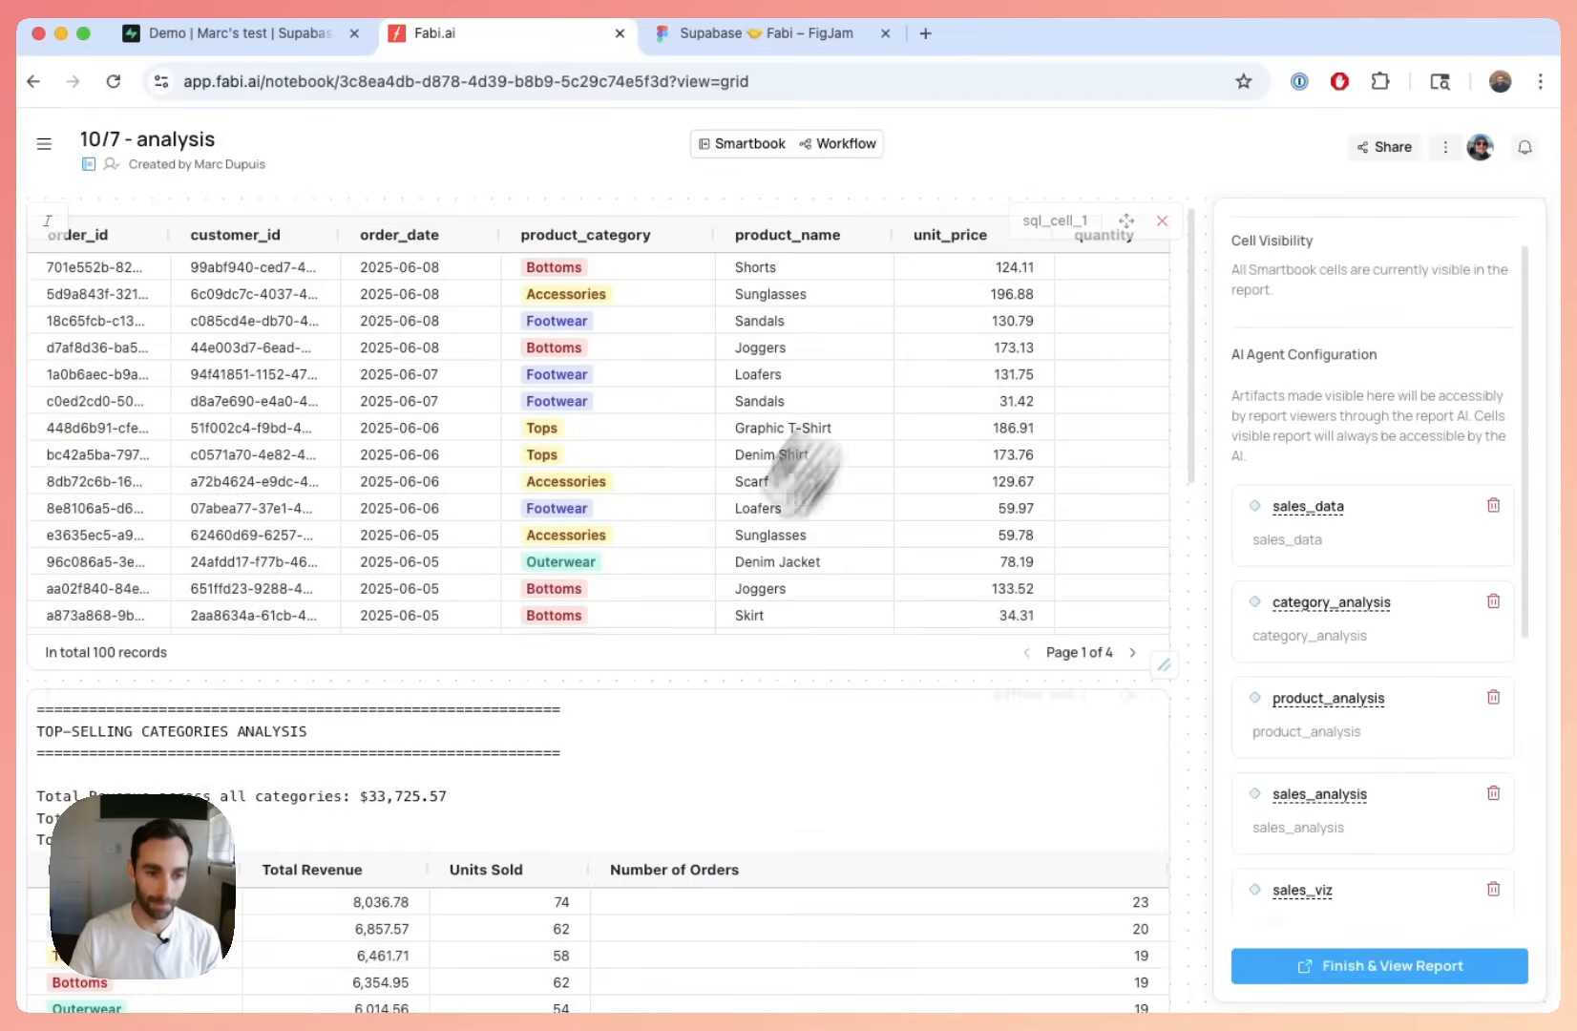
pyautogui.scroll(-1, 797, 757)
pyautogui.click(1161, 681)
pyautogui.scroll(-10, 1178, 769)
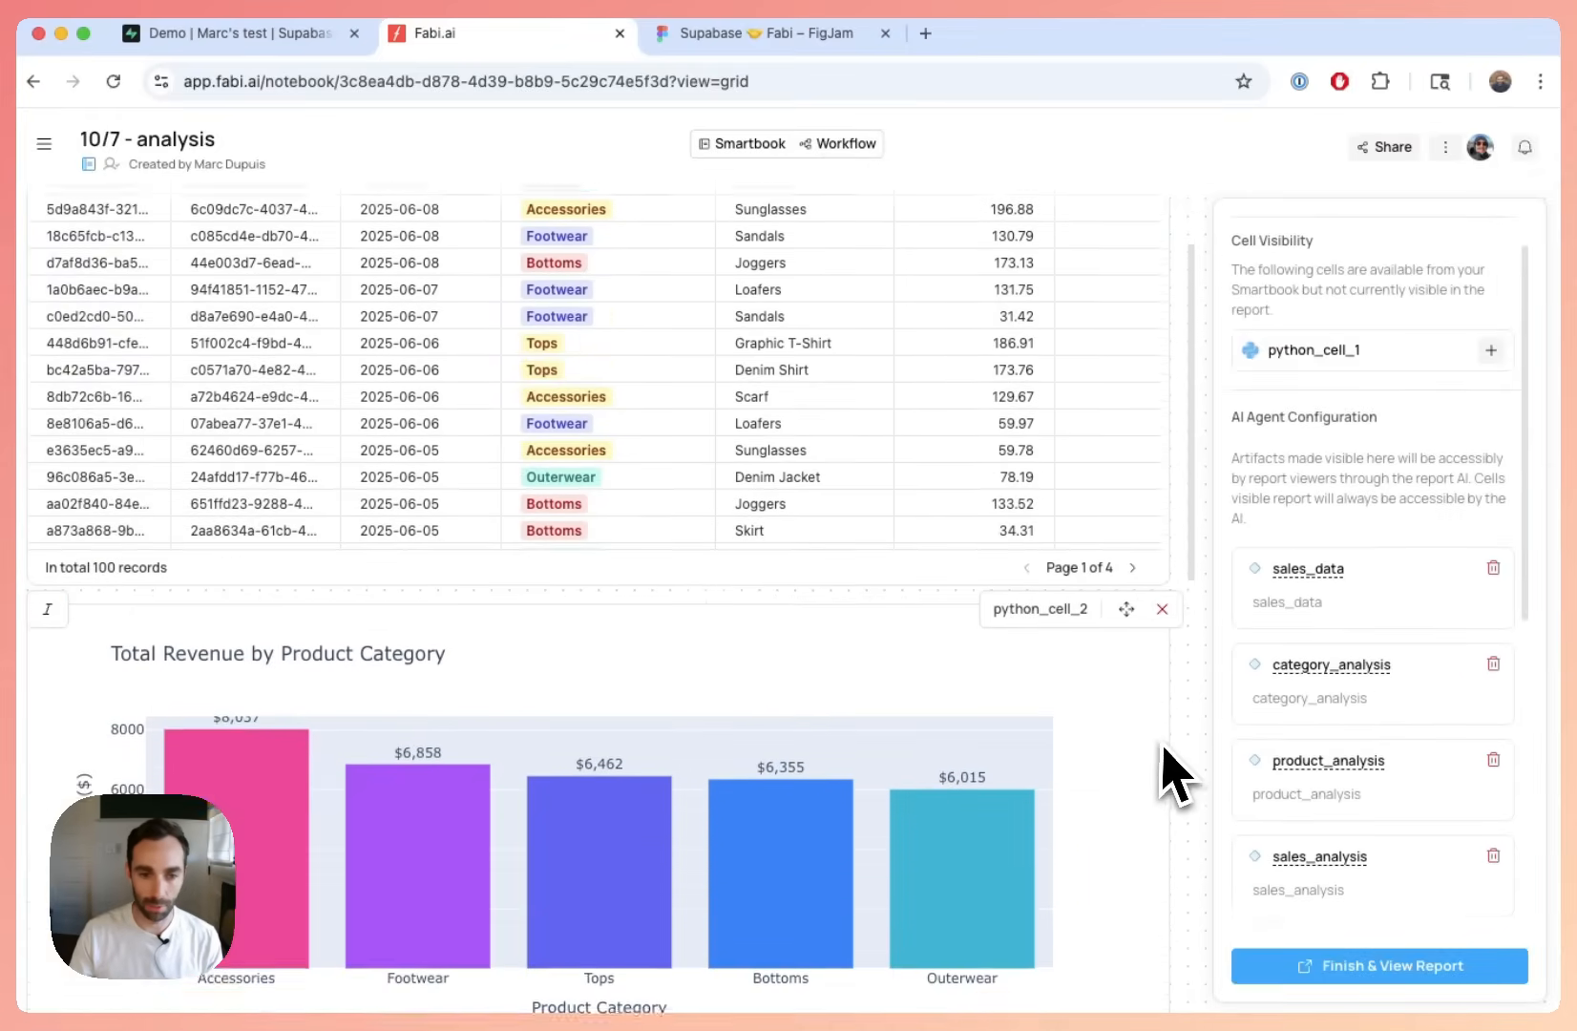
# Step: Remove python_cell_3, the Top 10 Products by Total Revenue chart, from the report layout
pyautogui.scroll(5, 1169, 754)
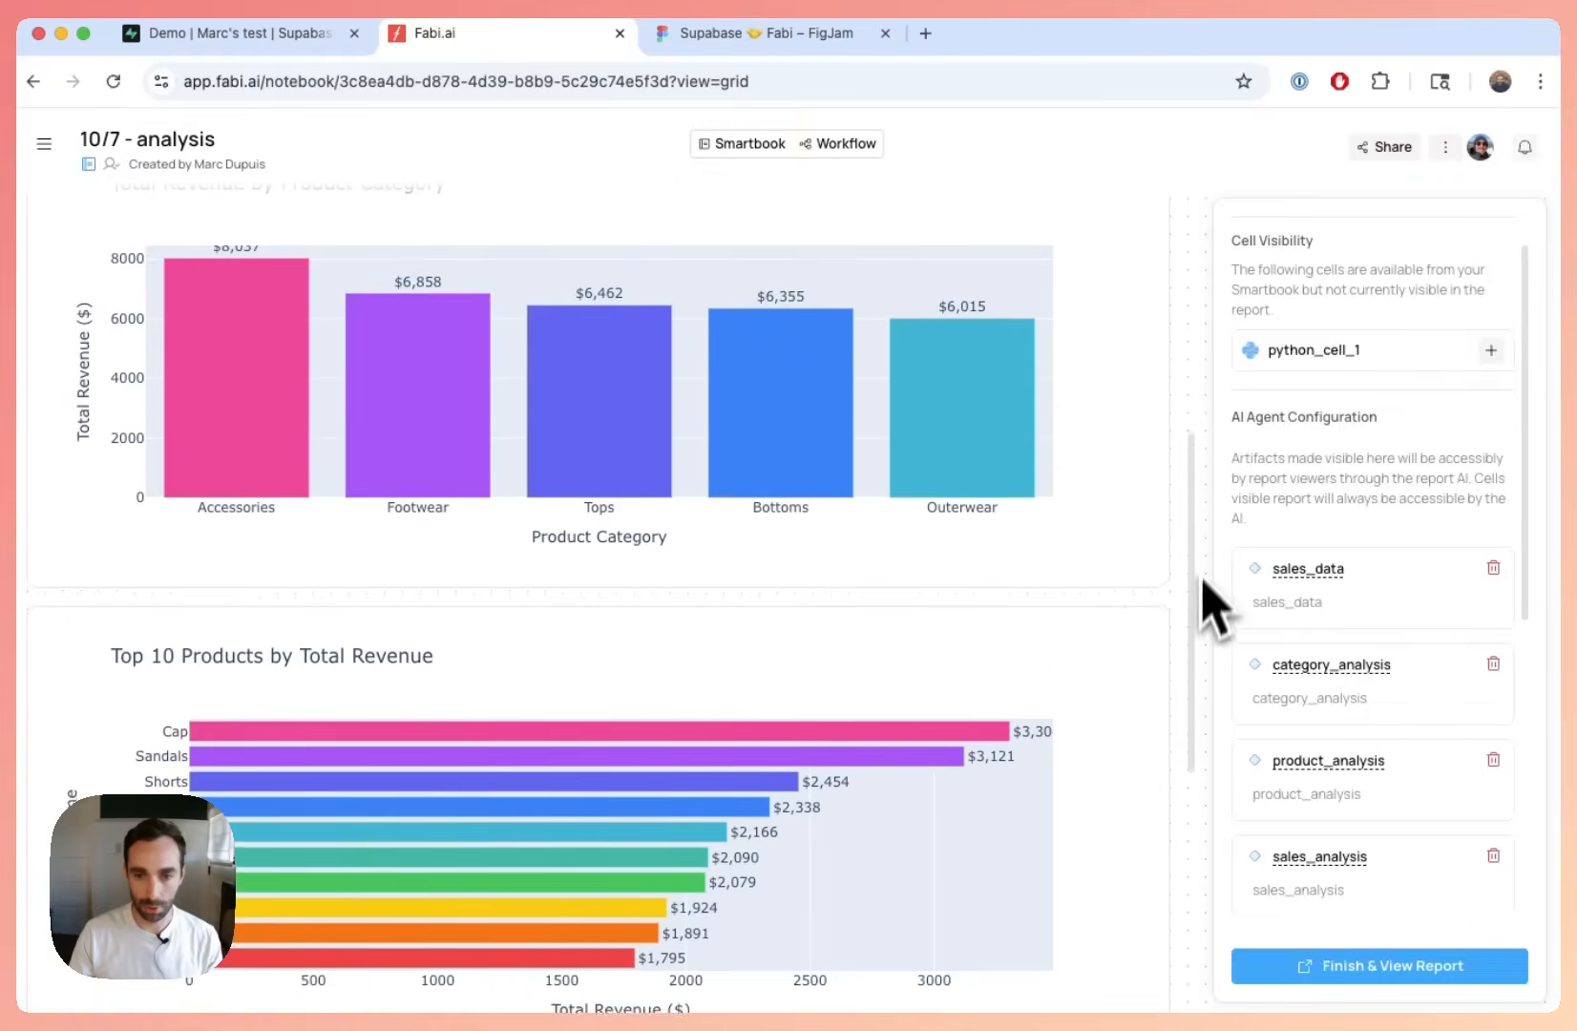
pyautogui.scroll(-4, 1143, 668)
pyautogui.scroll(7, 1144, 668)
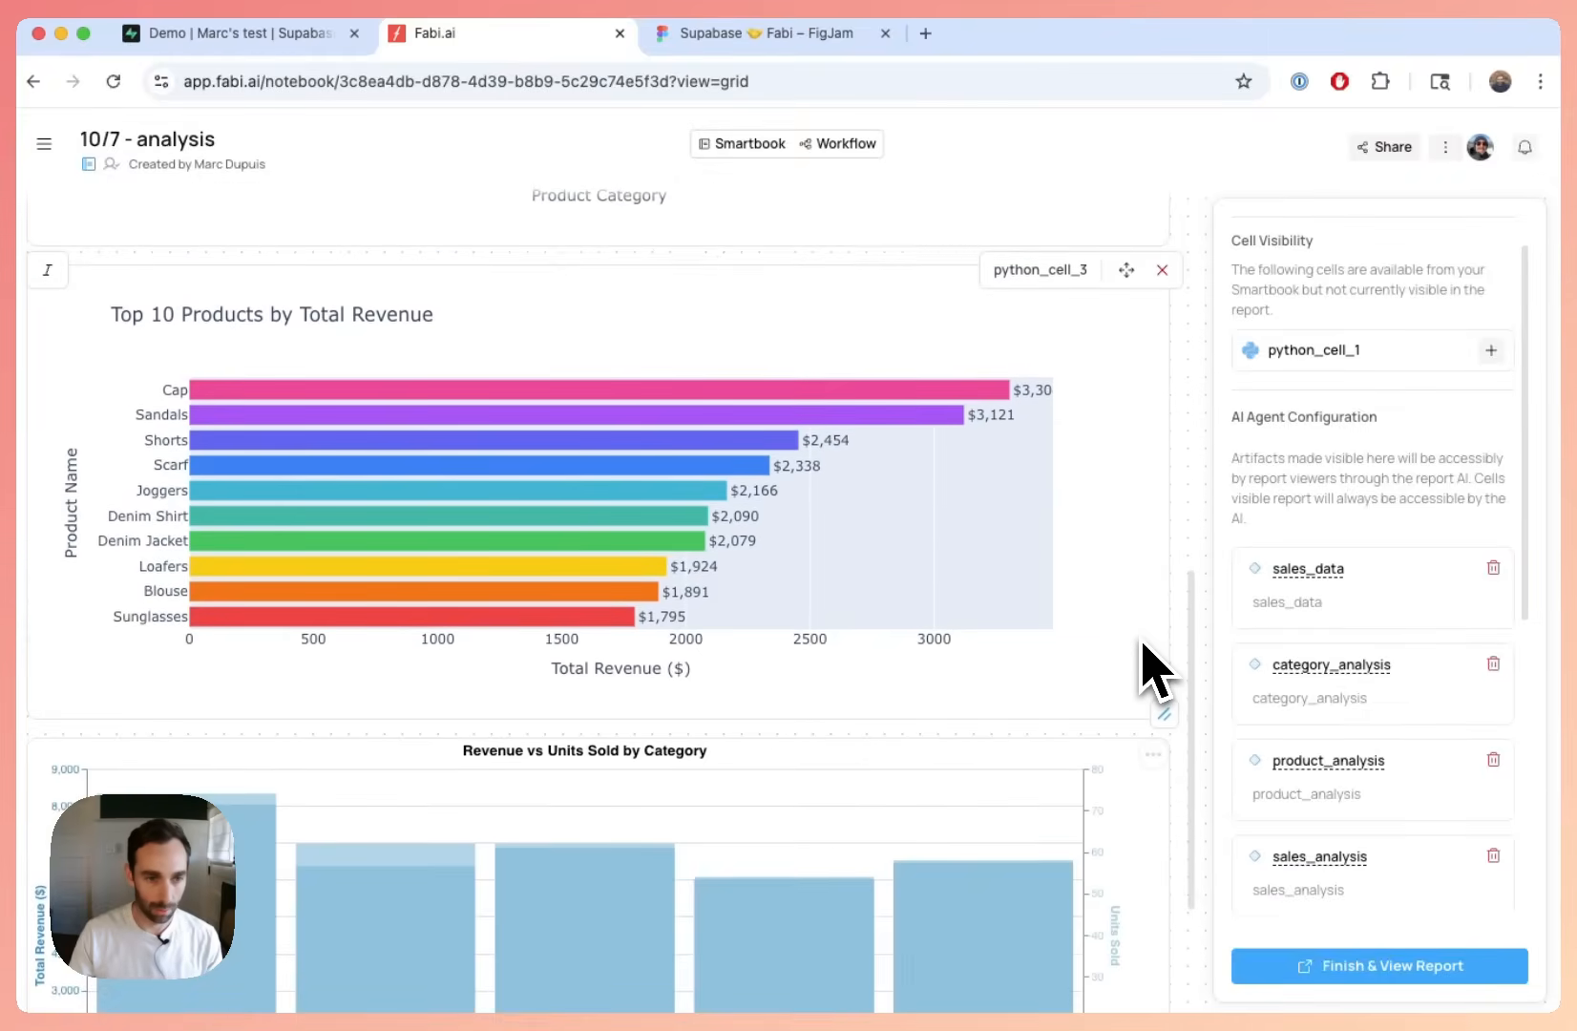
pyautogui.scroll(-6, 528, 793)
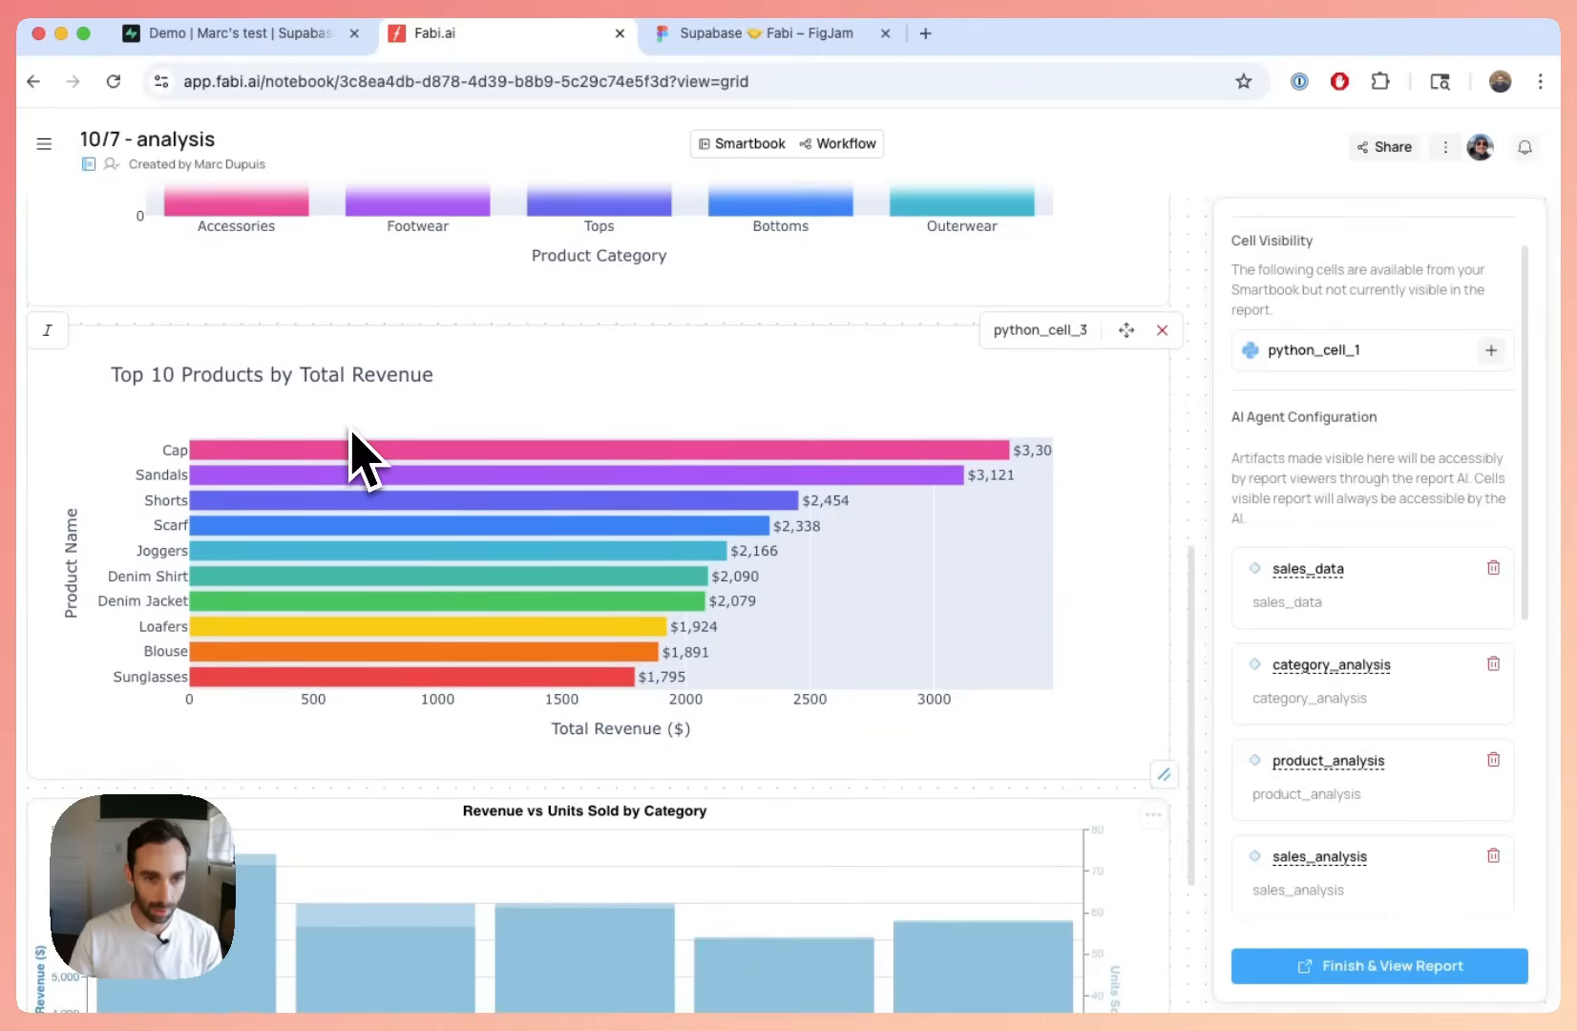
pyautogui.scroll(4, 932, 580)
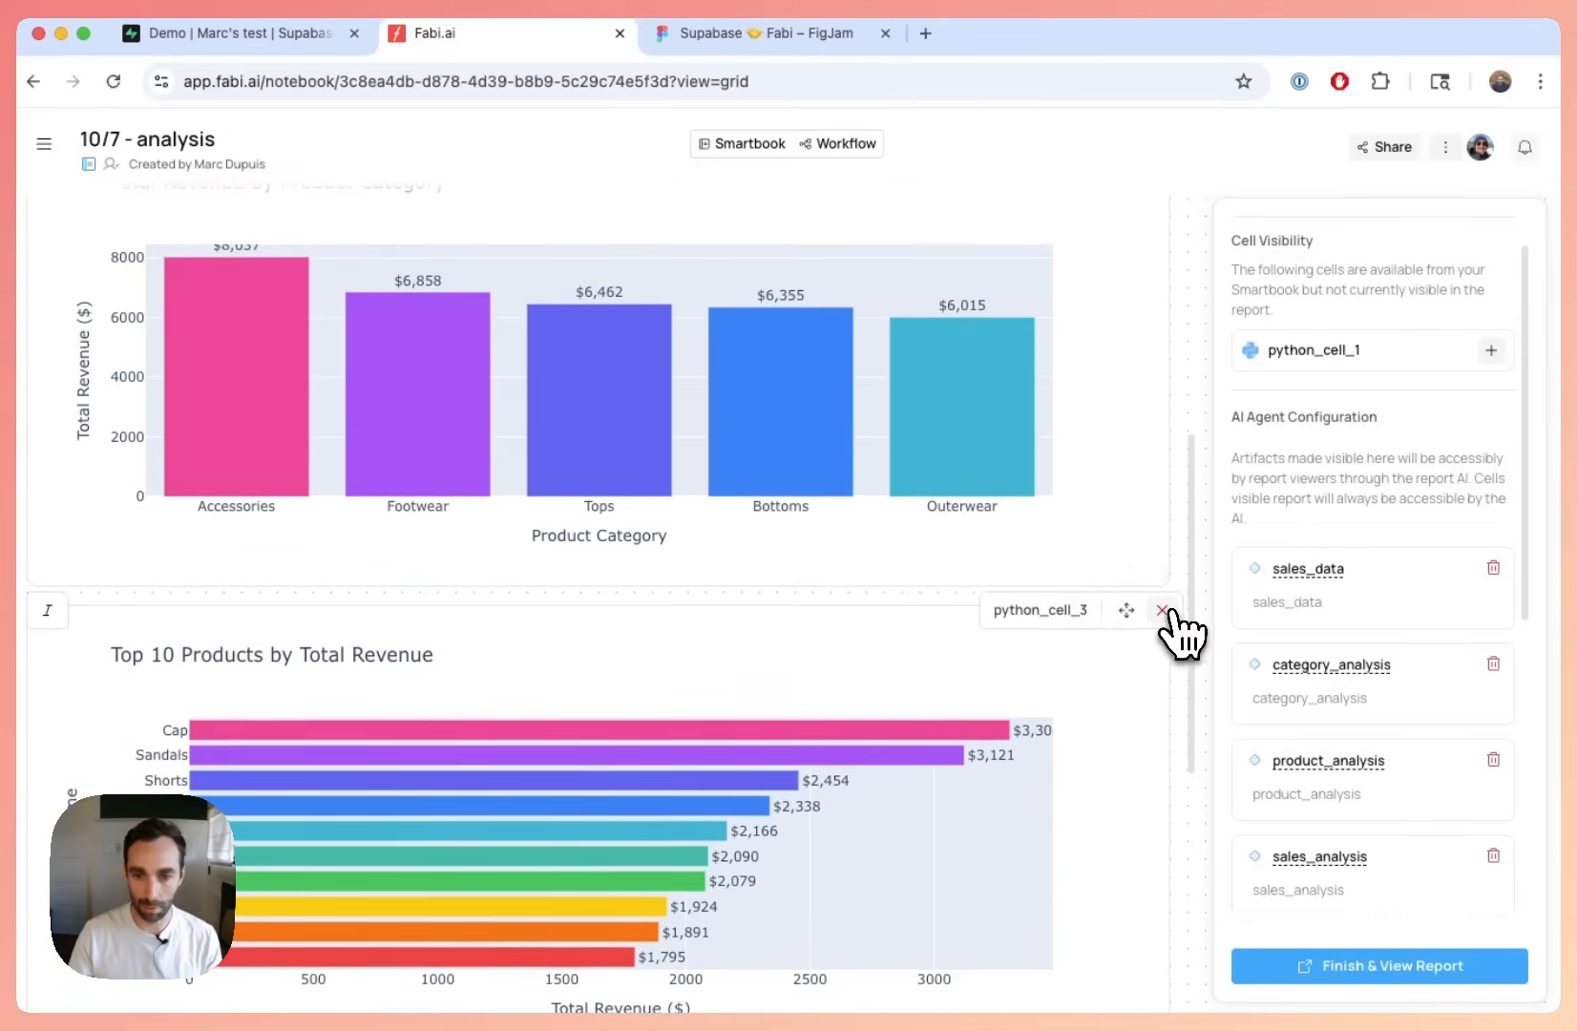
pyautogui.click(1161, 608)
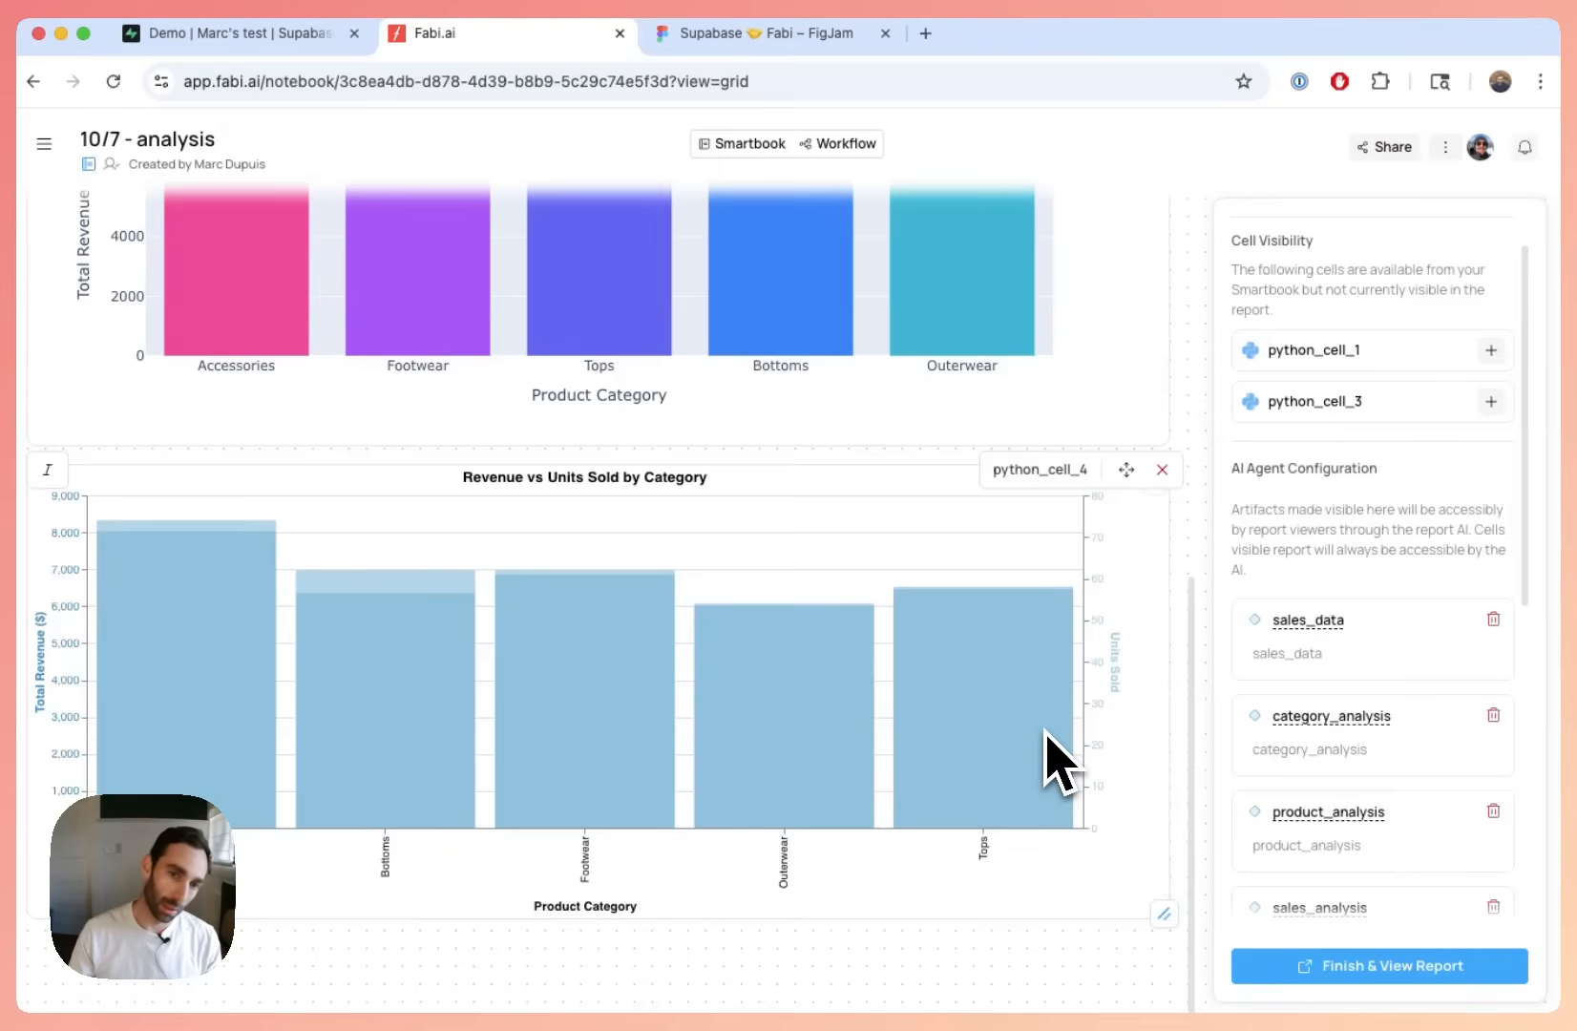
# Step: Look over the report's sales table and two category charts, and try resizing the Total Revenue by Product Category chart
pyautogui.scroll(5, 1046, 735)
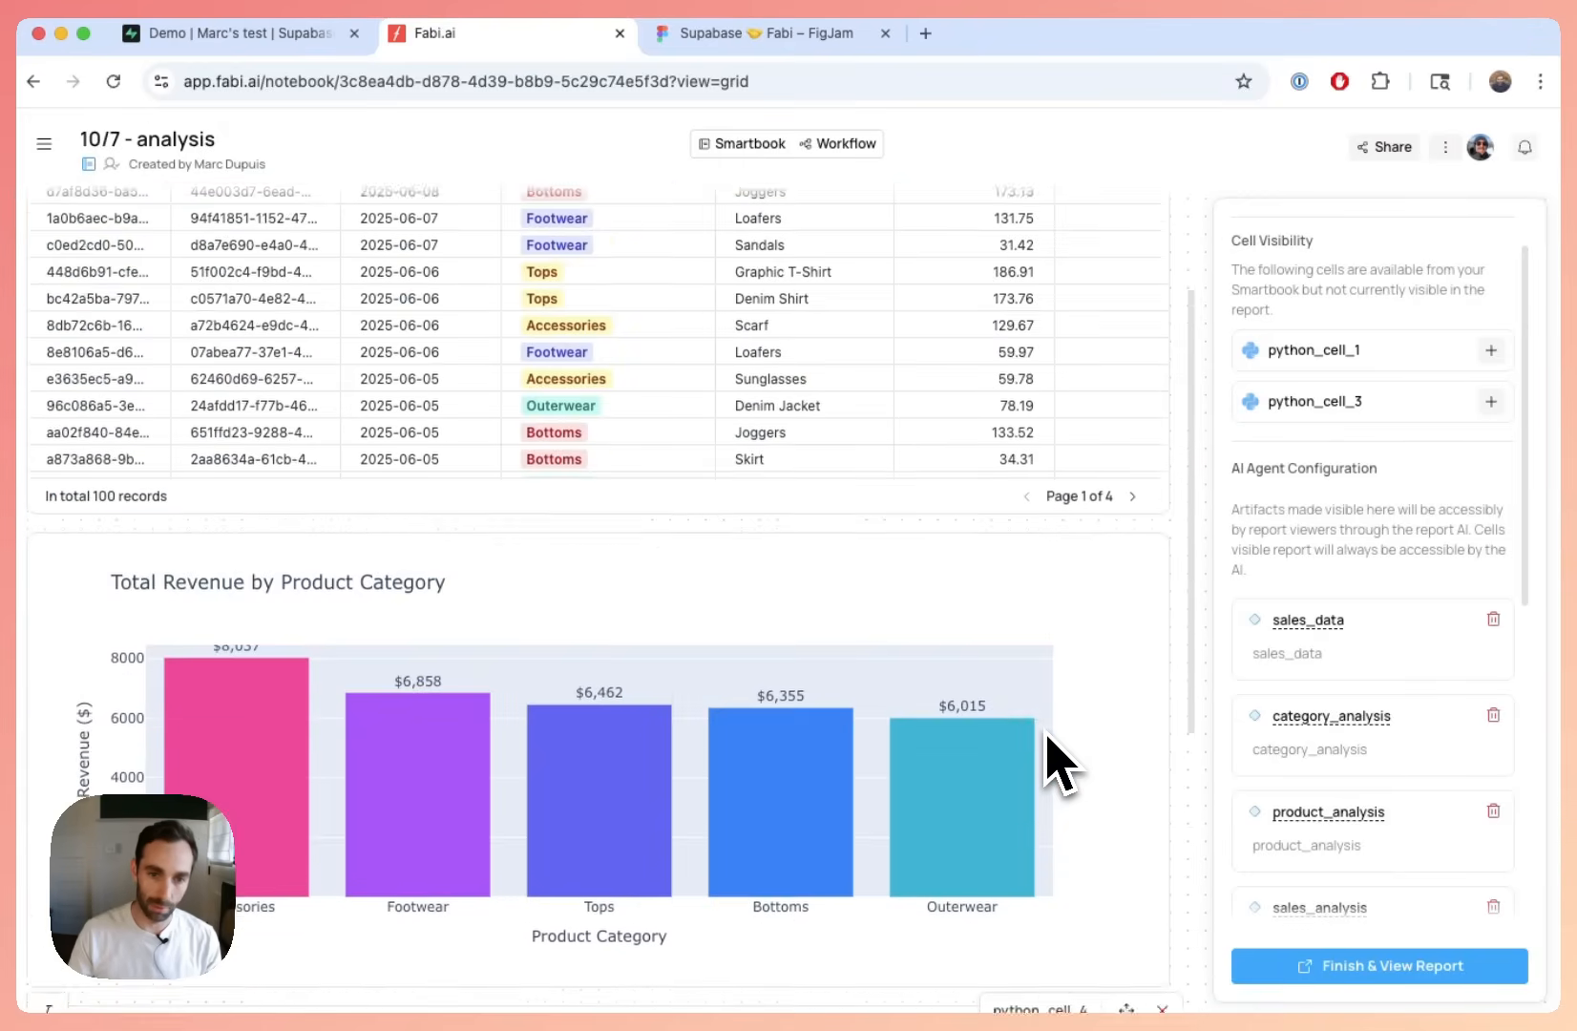
pyautogui.scroll(-5, 1050, 754)
pyautogui.scroll(5, 1141, 711)
pyautogui.scroll(-5, 1143, 674)
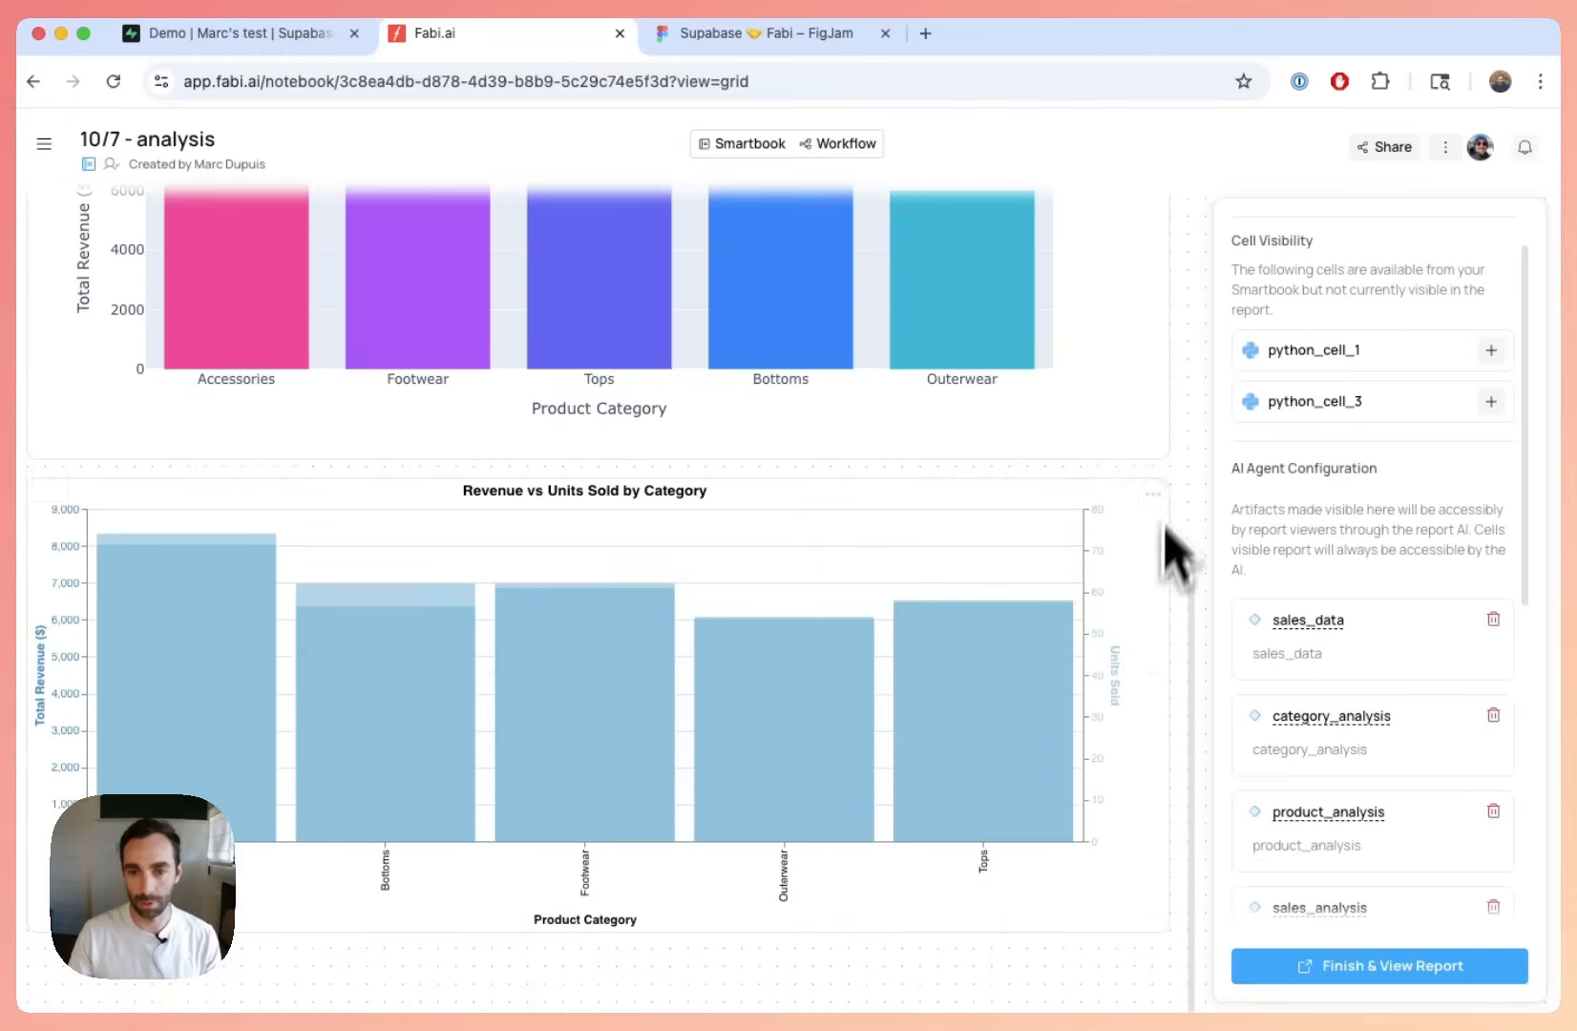
pyautogui.moveTo(1163, 453)
pyautogui.mouseDown()
pyautogui.moveTo(1110, 468)
pyautogui.moveTo(1172, 471)
pyautogui.mouseUp()
pyautogui.scroll(2, 1132, 494)
pyautogui.scroll(3, 381, 477)
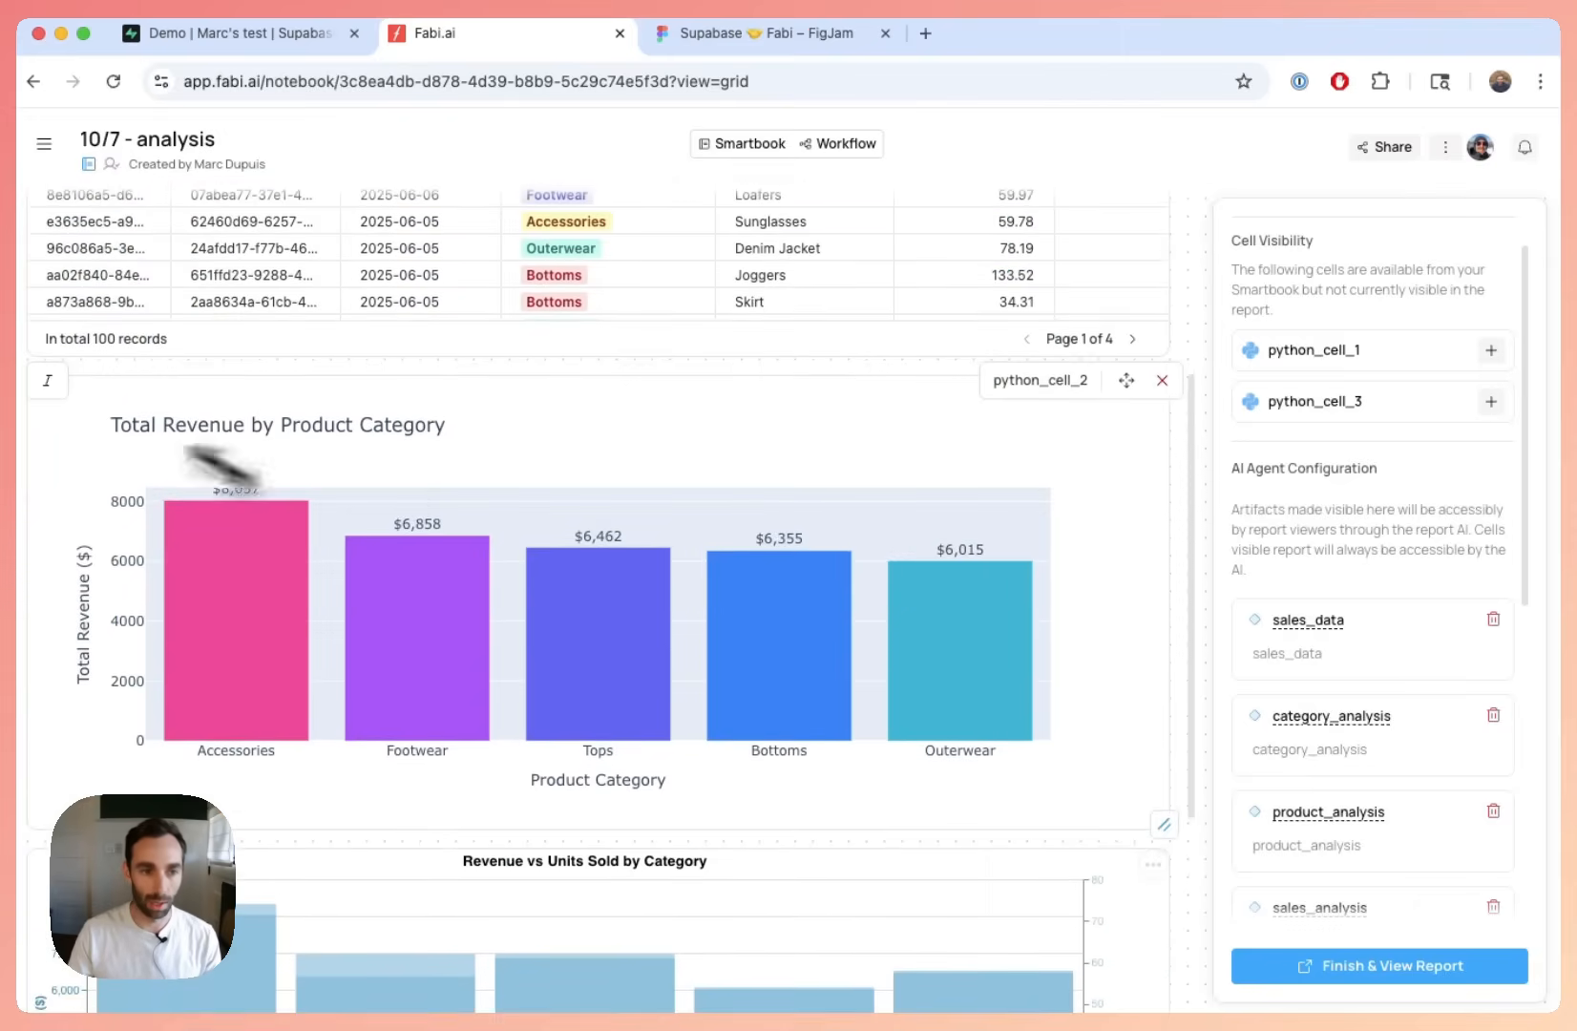
# Step: Add a title and description above the Total Revenue by Product Category chart, then remove both placeholders
pyautogui.click(50, 413)
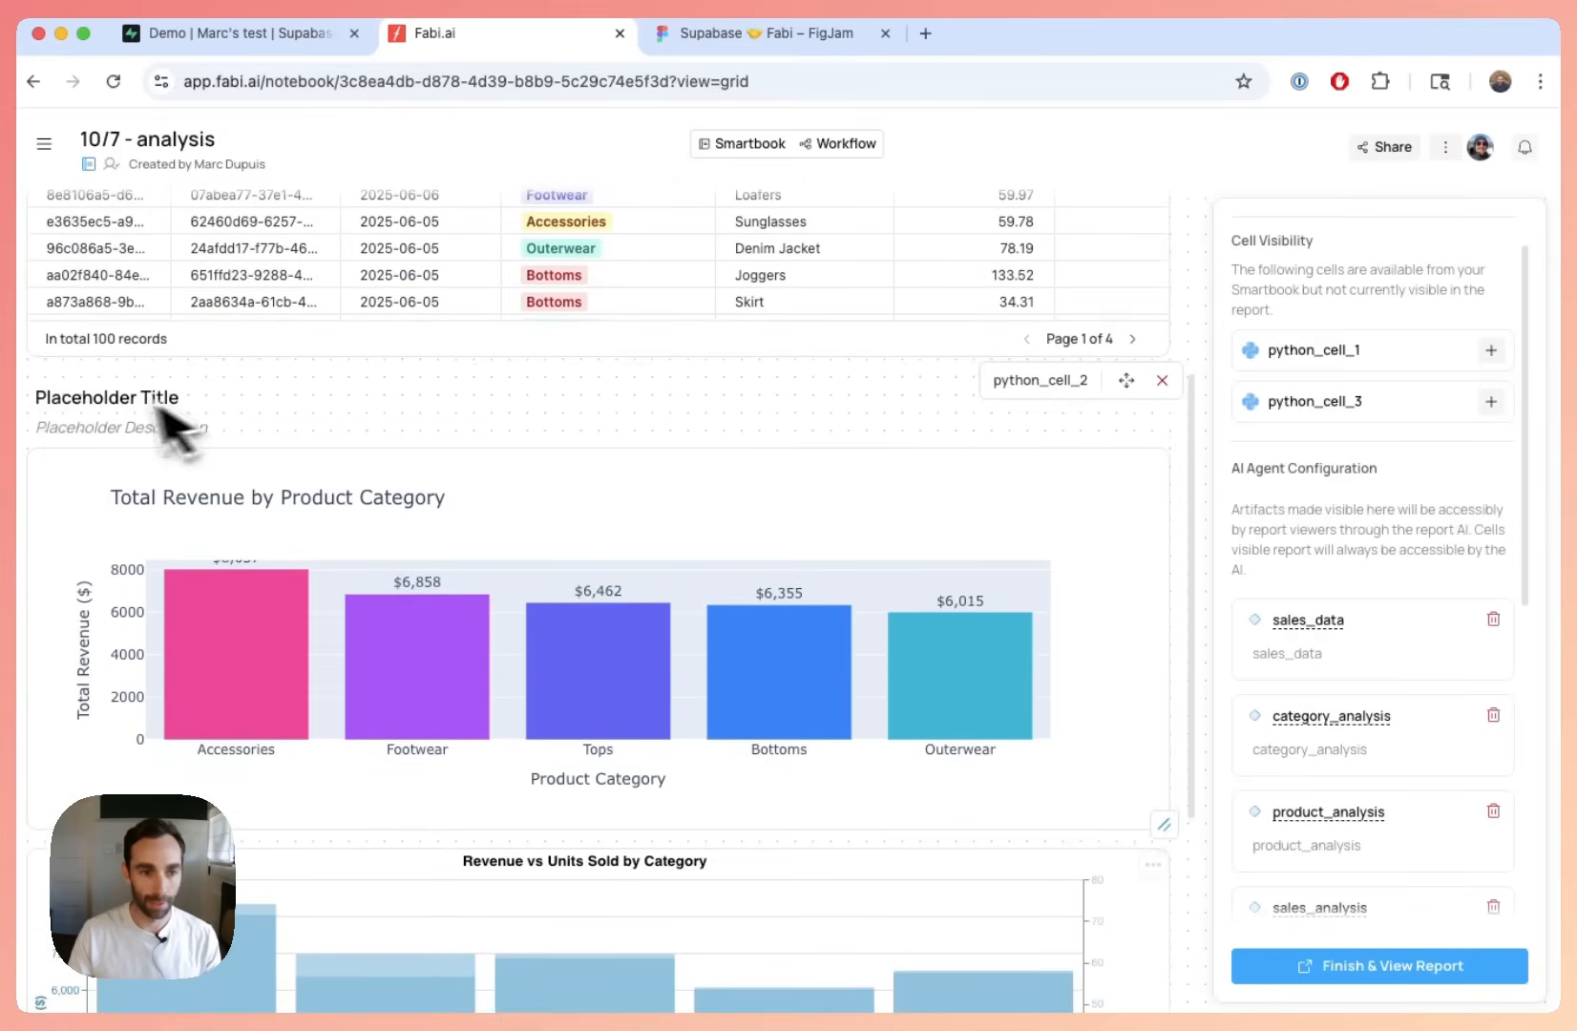
pyautogui.press('BackSpace')
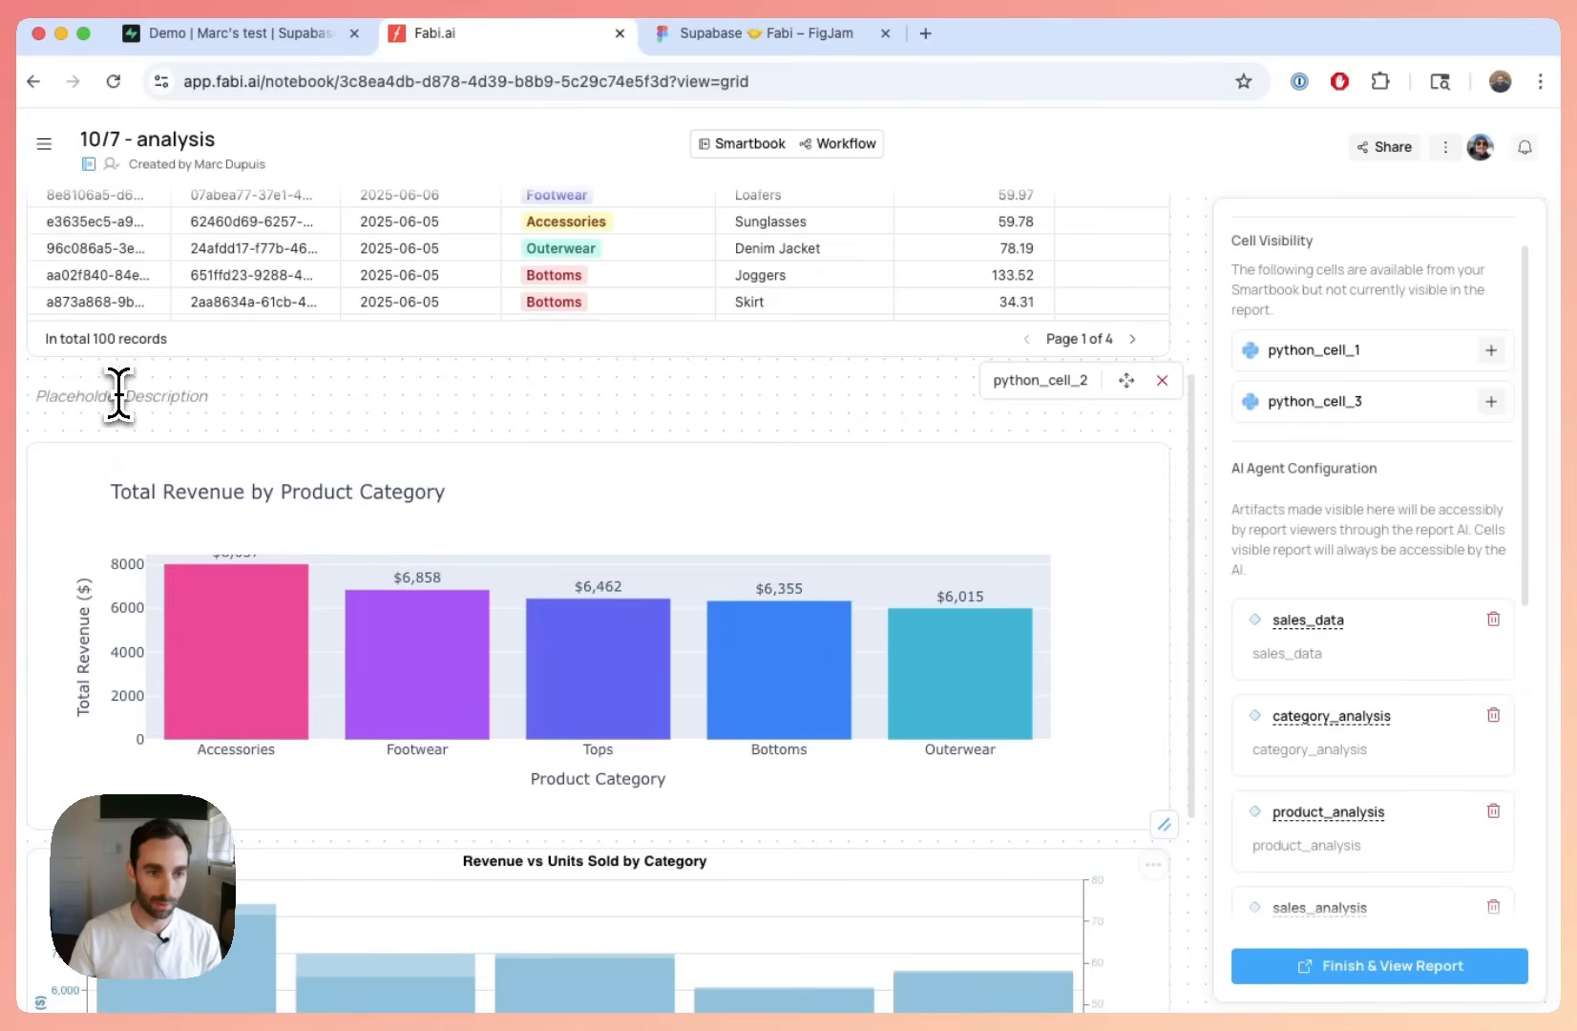
pyautogui.tripleClick(119, 393)
pyautogui.press('BackSpace')
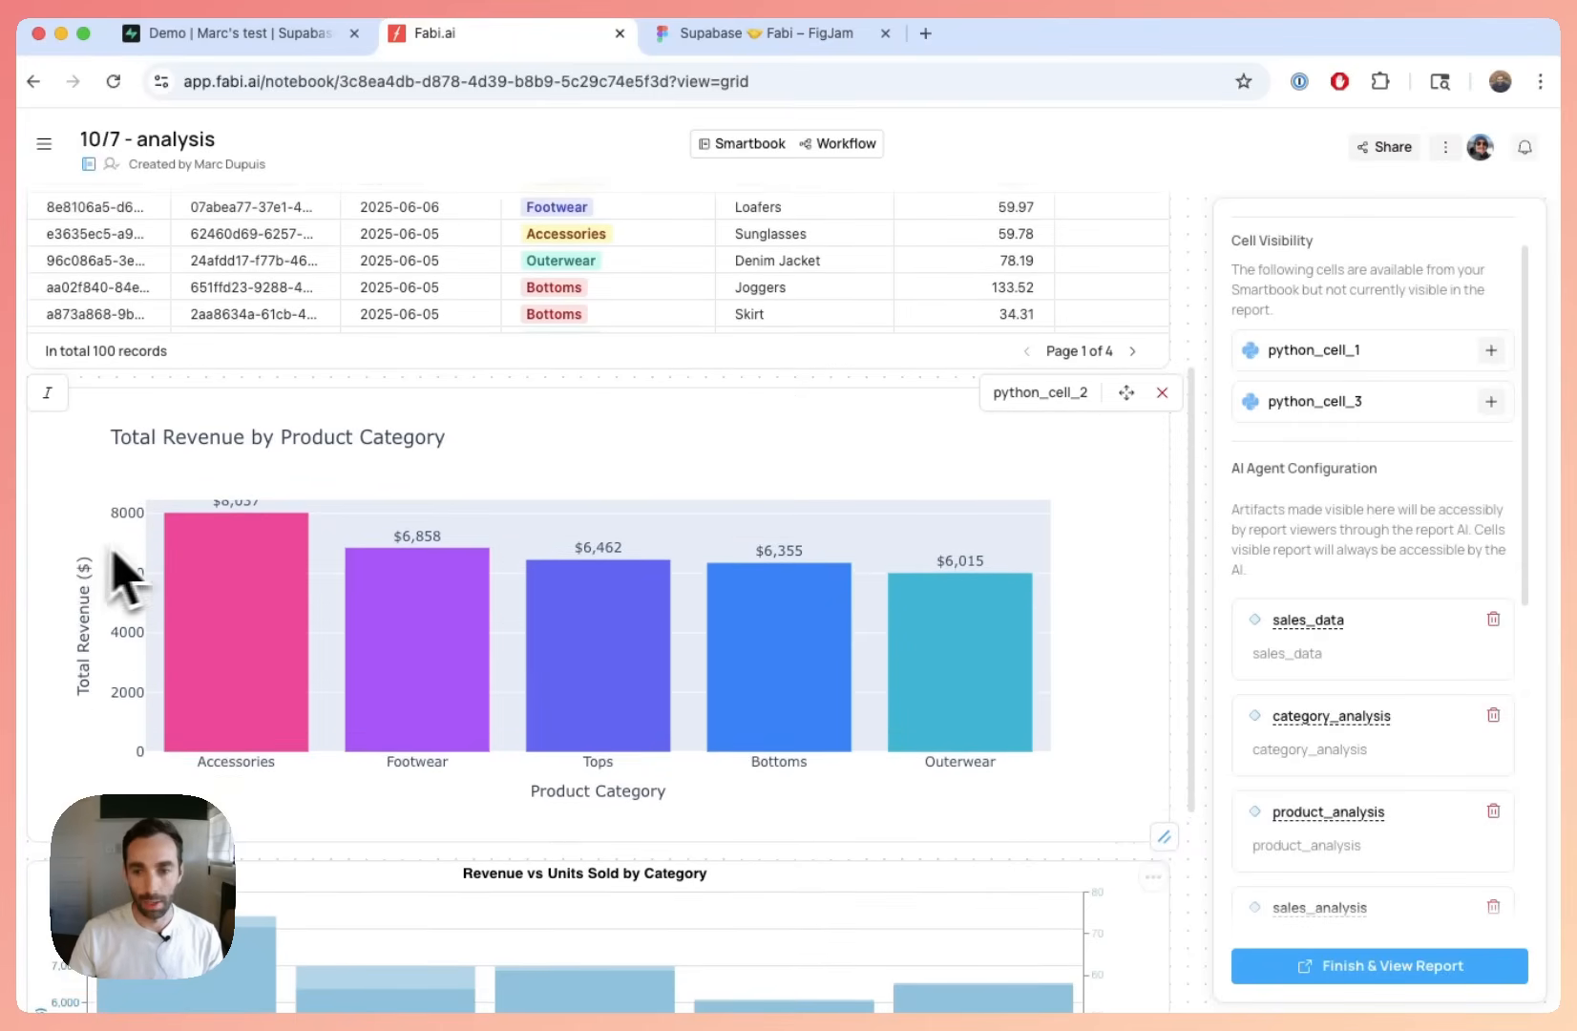
# Step: View the report's scheduled run configuration, close it without submitting, then finish publishing and open the report
pyautogui.scroll(-5, 1489, 839)
pyautogui.click(1452, 634)
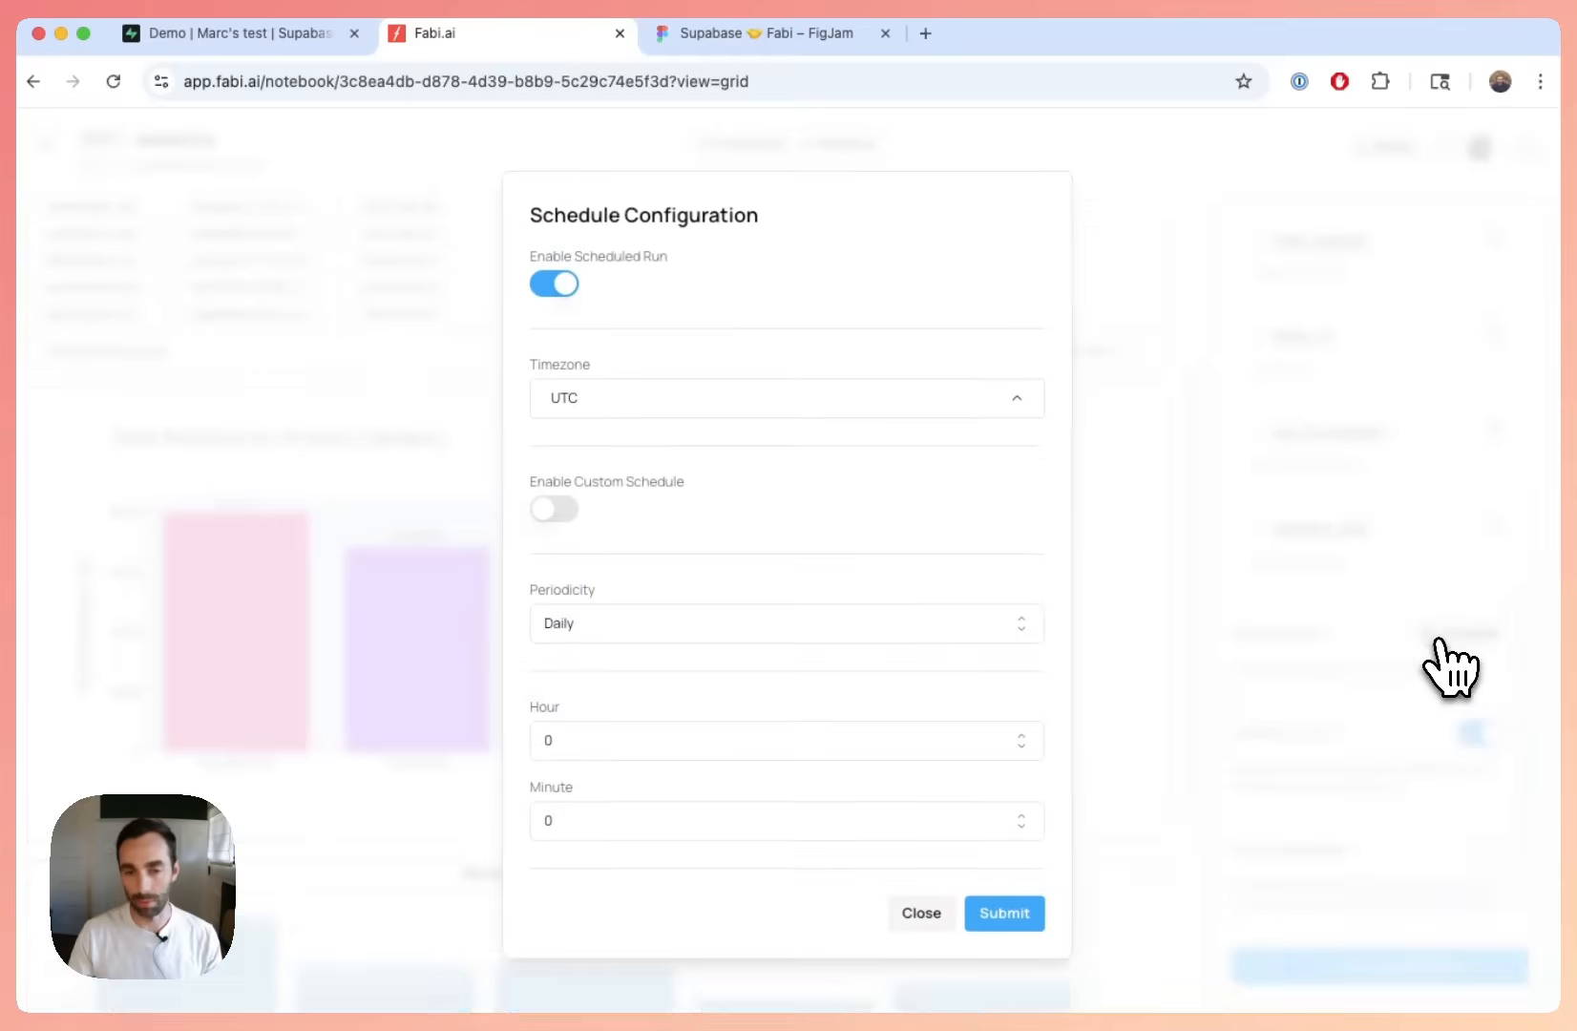
pyautogui.click(911, 911)
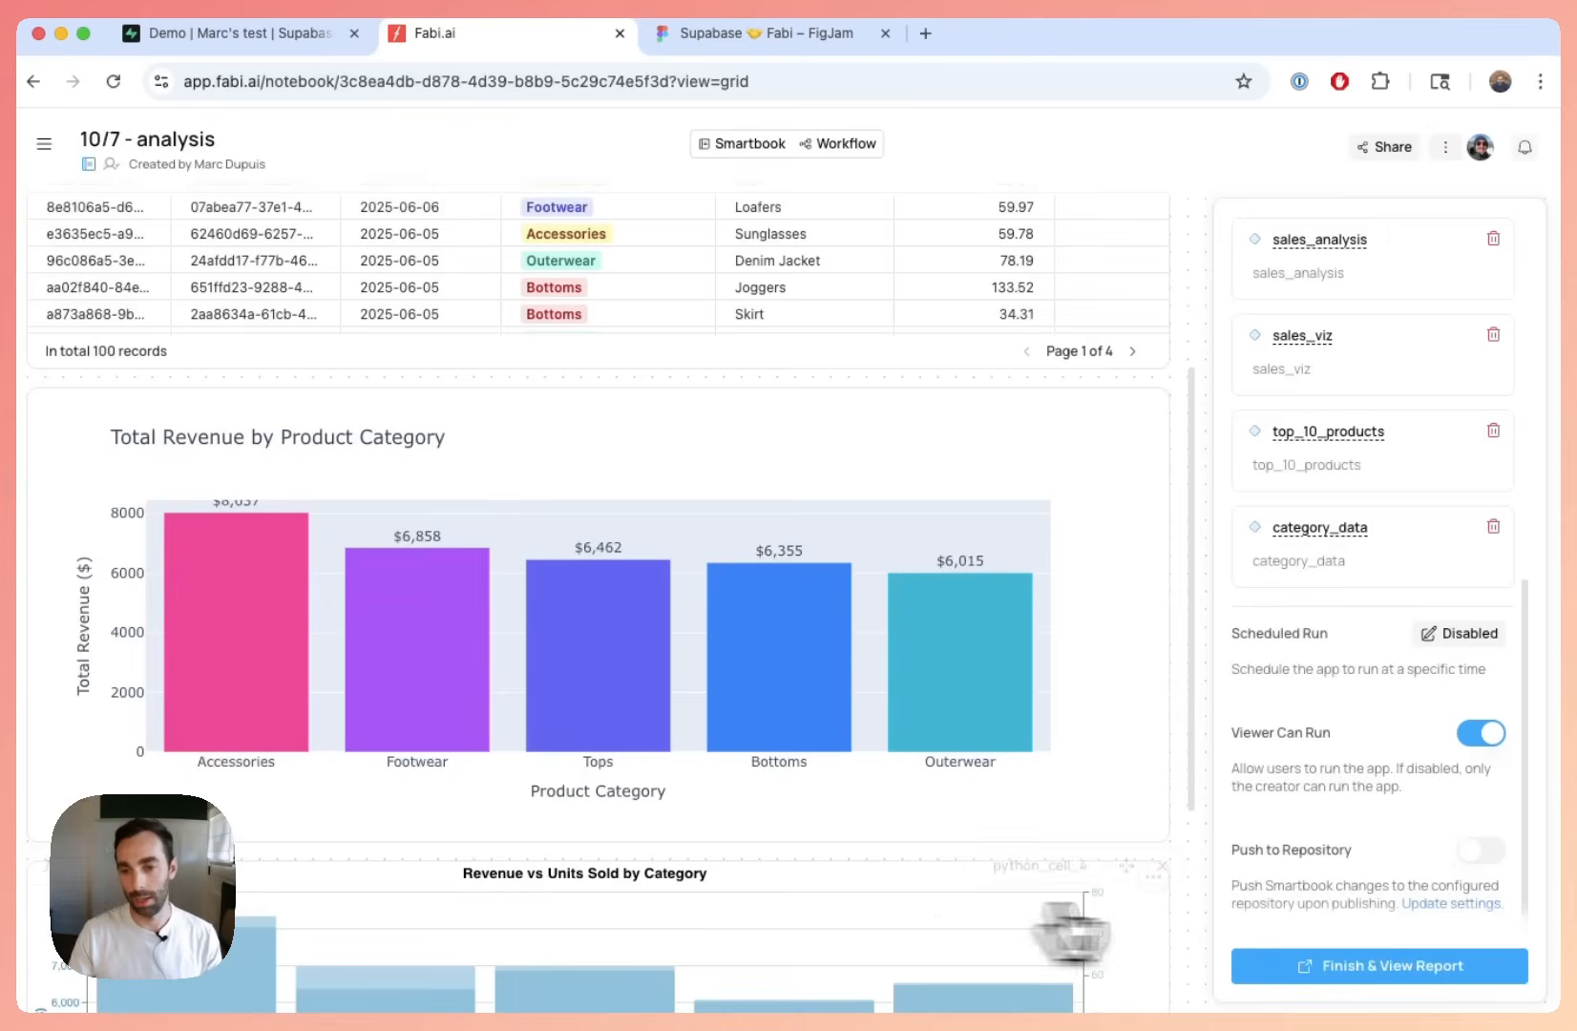
pyautogui.click(1337, 989)
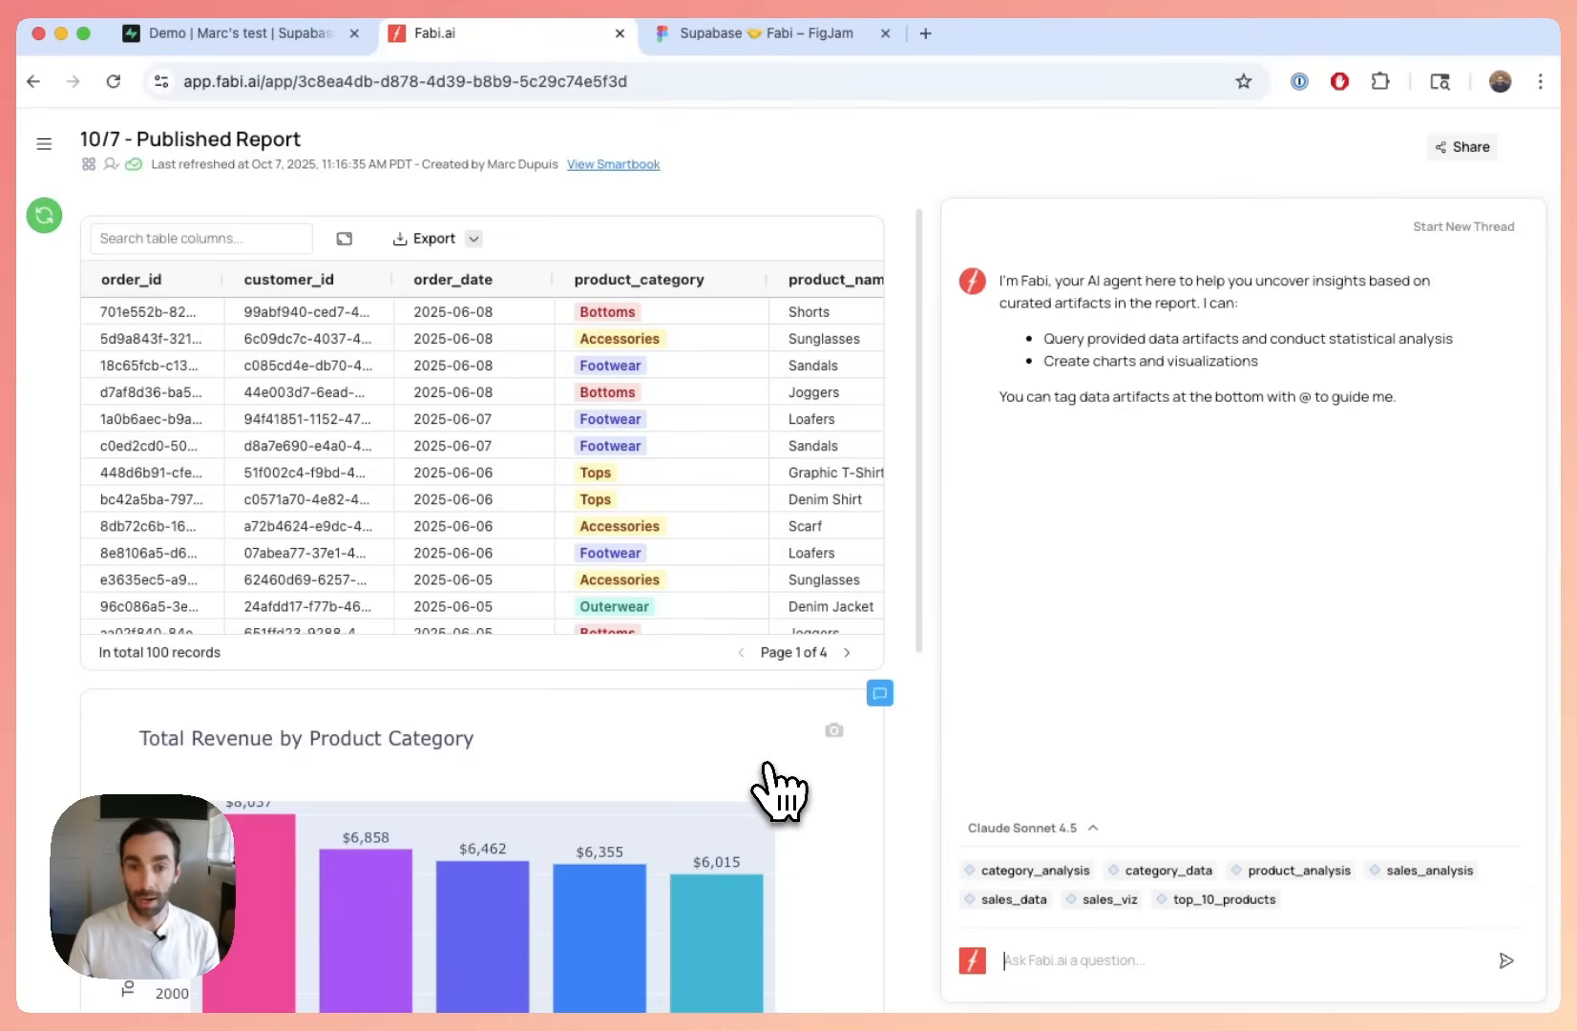
# Step: Switch to the Supabase dashboard, close the connection details and look over the Demo project's home page
pyautogui.click(294, 48)
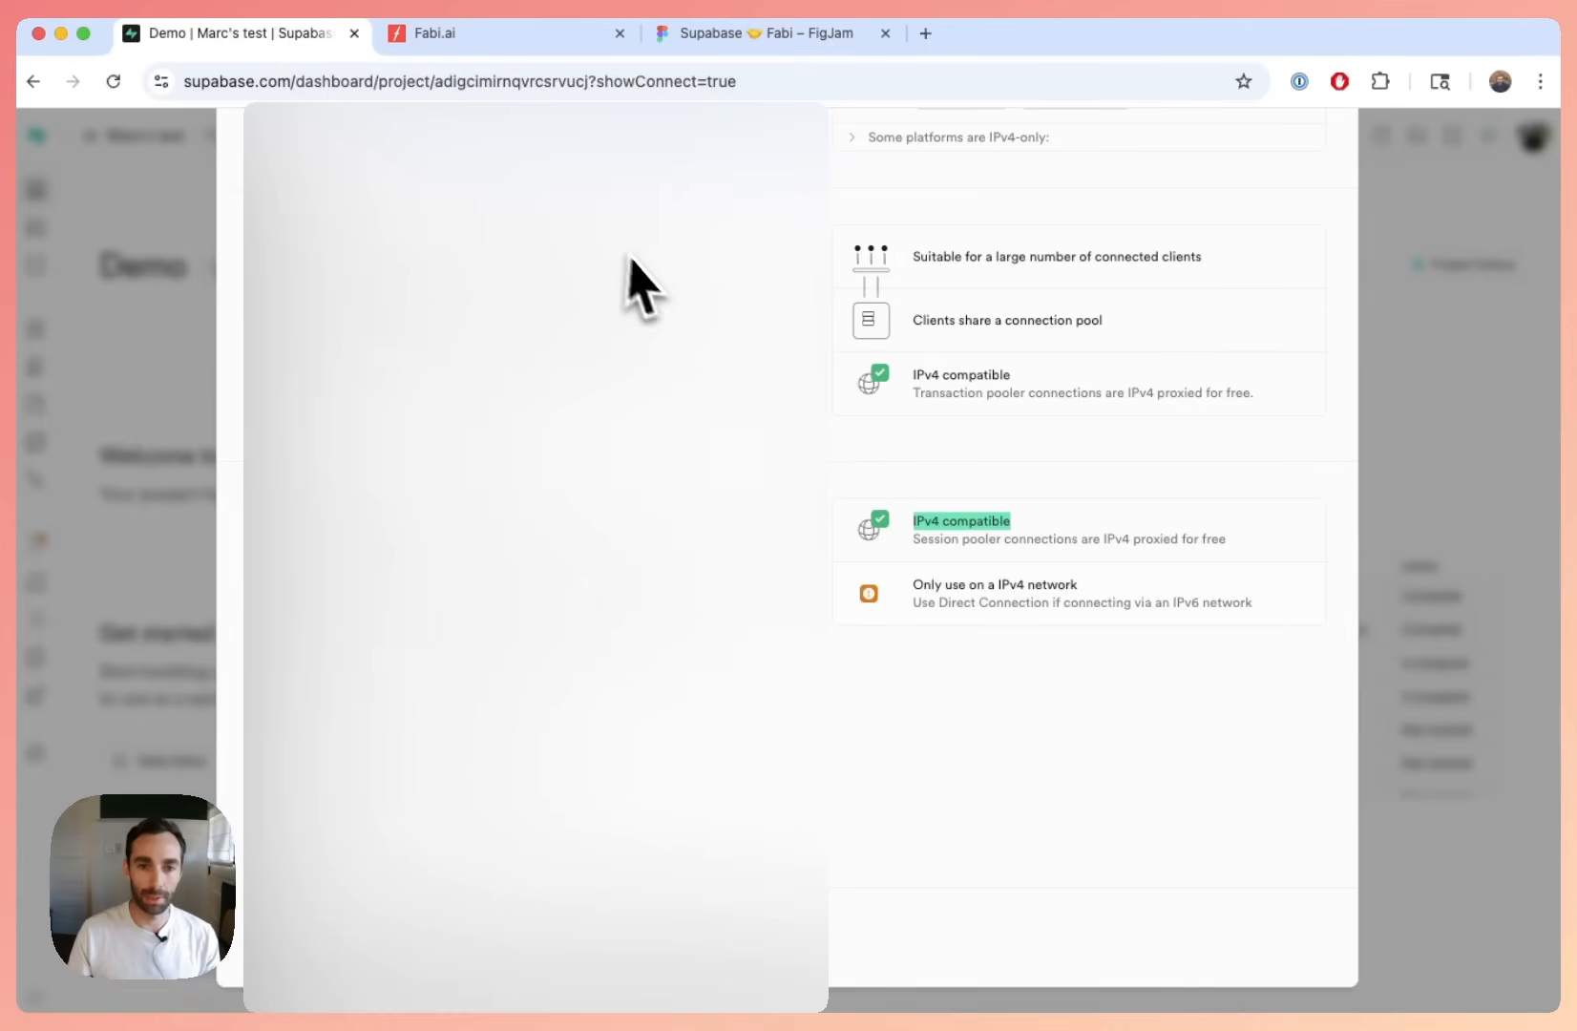
pyautogui.click(171, 360)
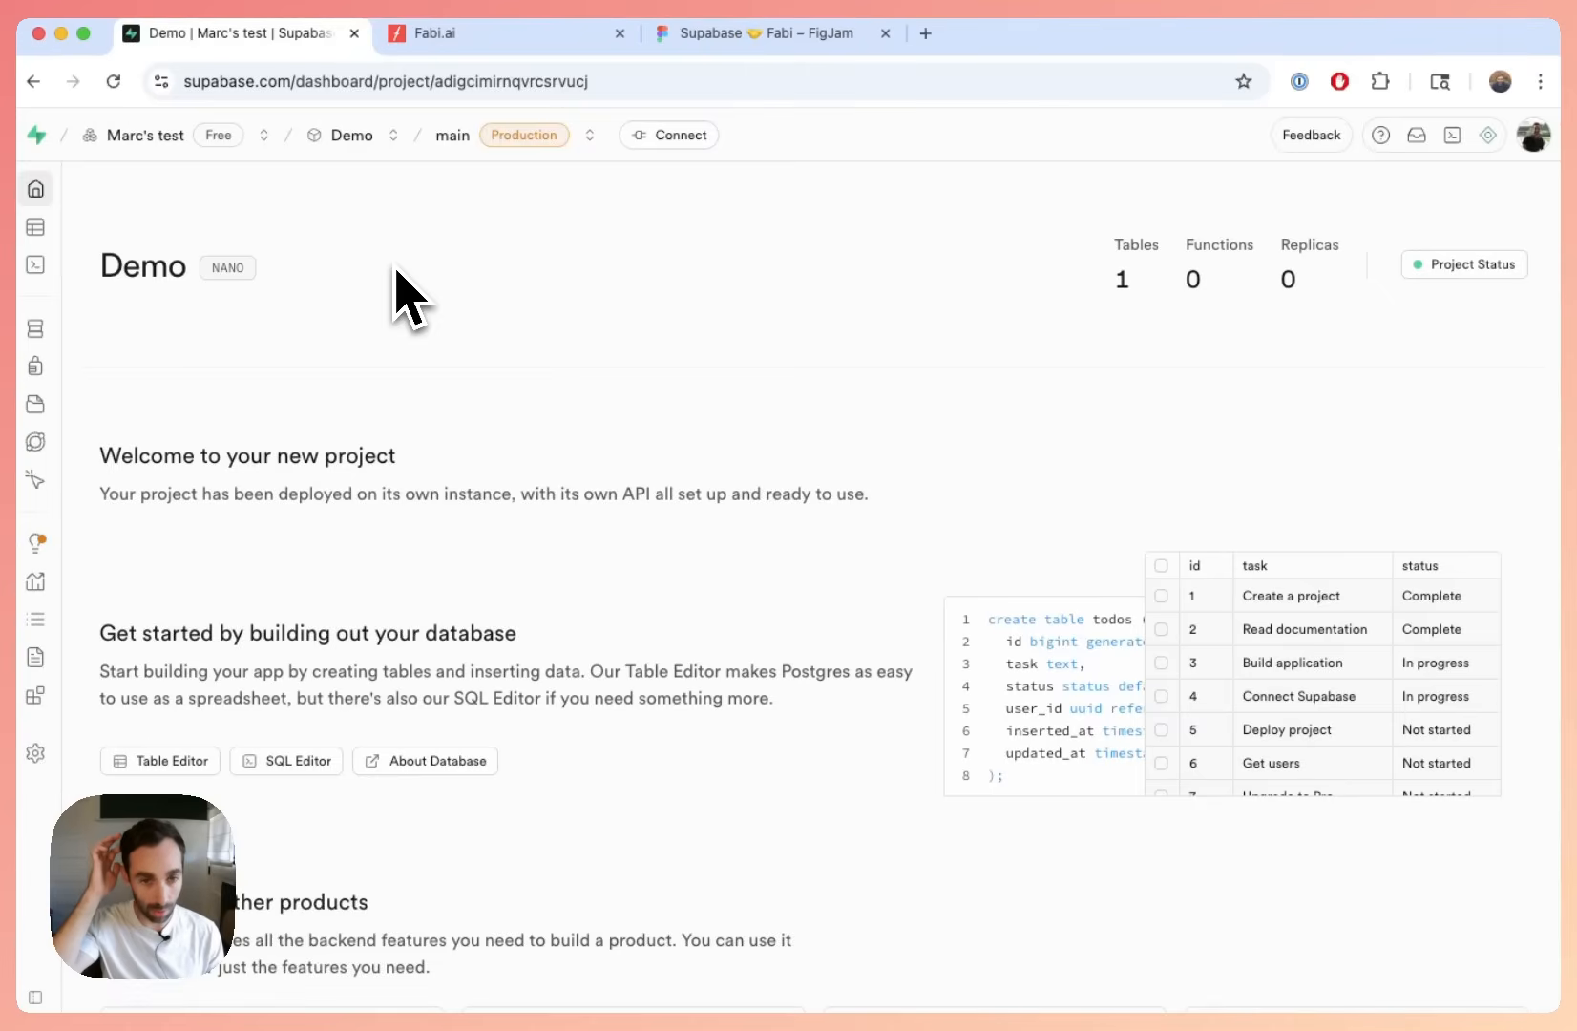
pyautogui.scroll(-1, 395, 271)
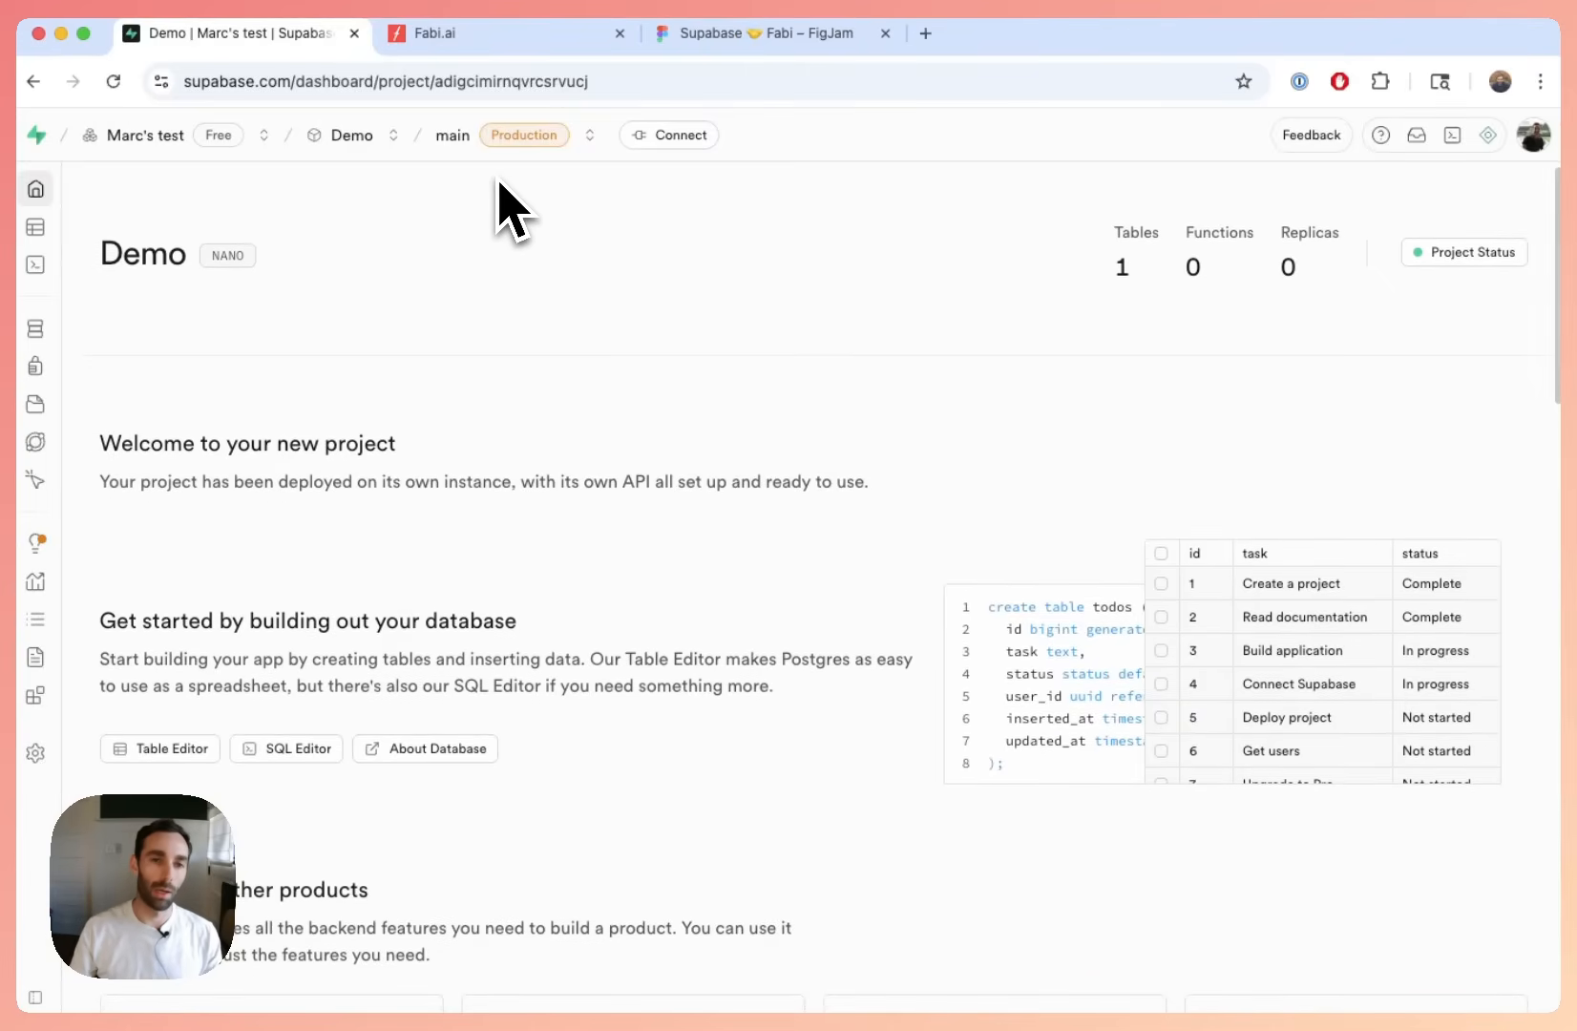
pyautogui.scroll(-1, 498, 182)
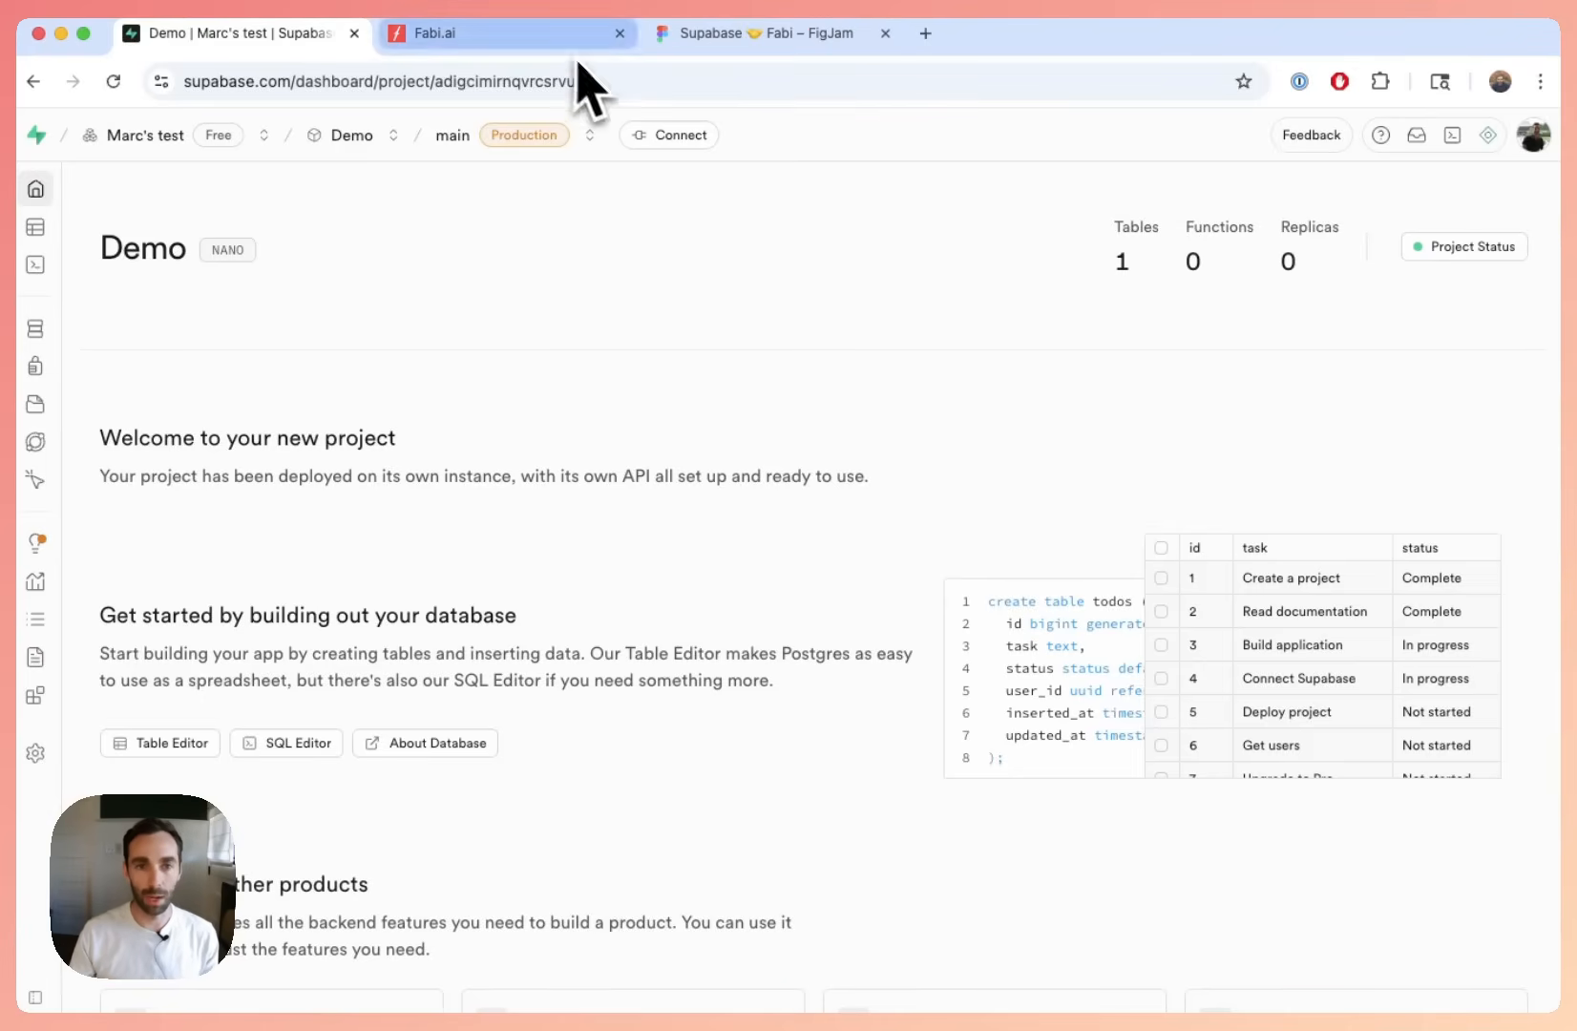
# Step: Switch back to Fabi.ai and open the smartbook behind the published 10/7 report
pyautogui.click(506, 35)
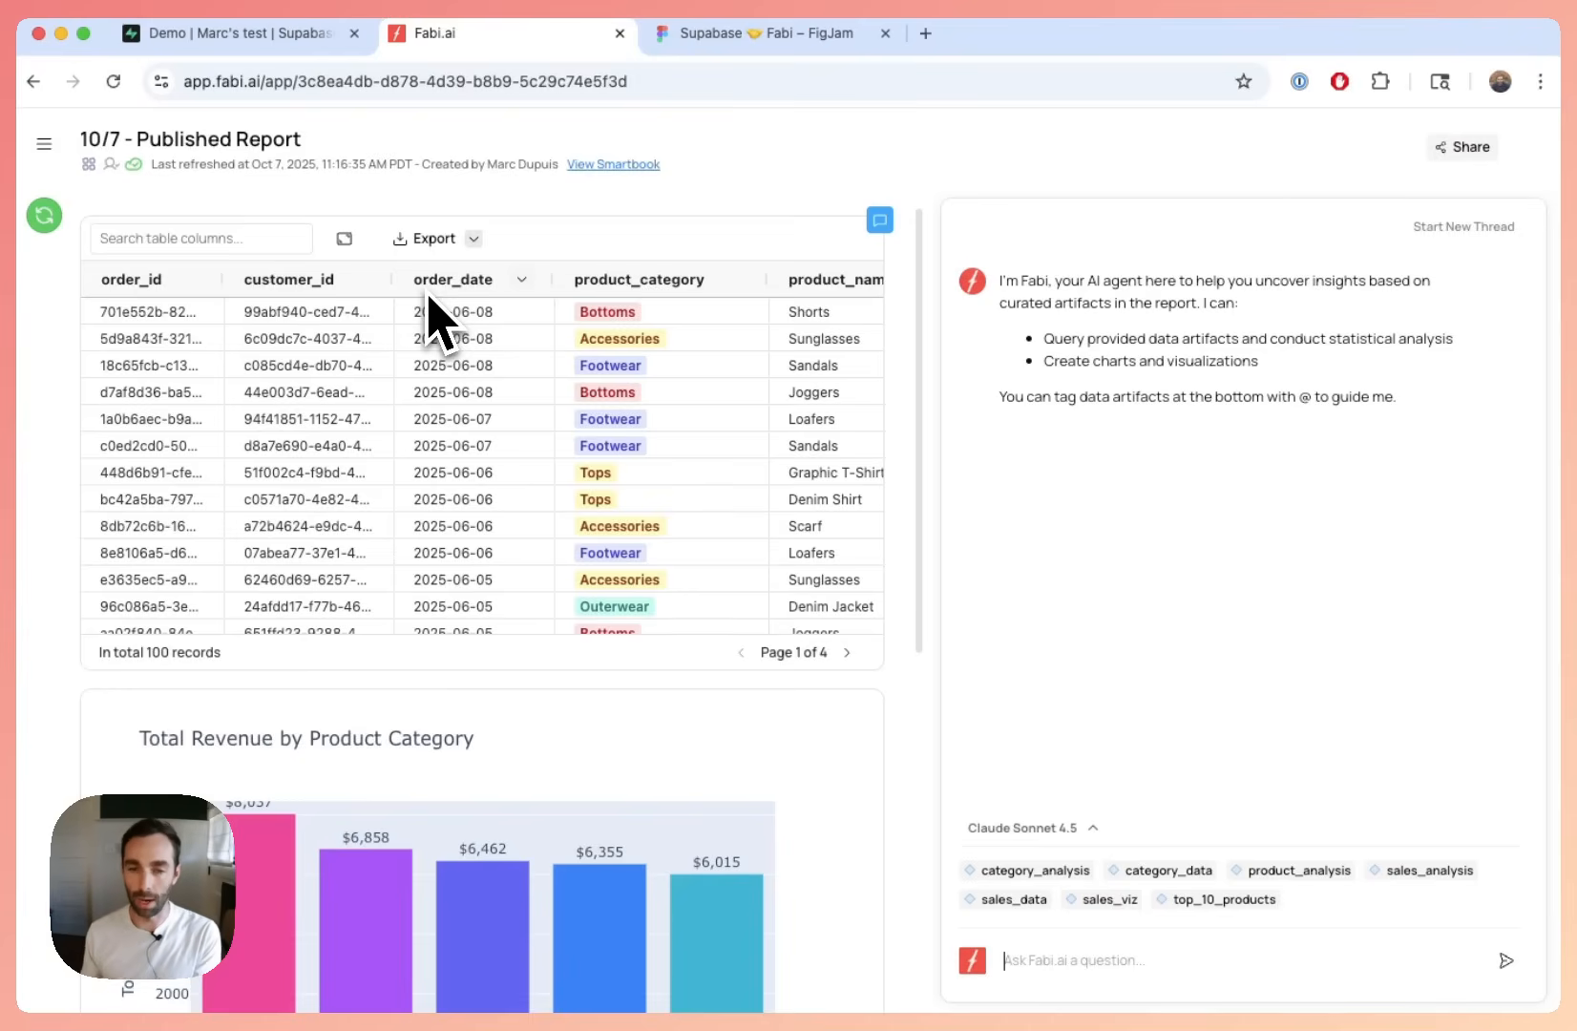
pyautogui.click(599, 166)
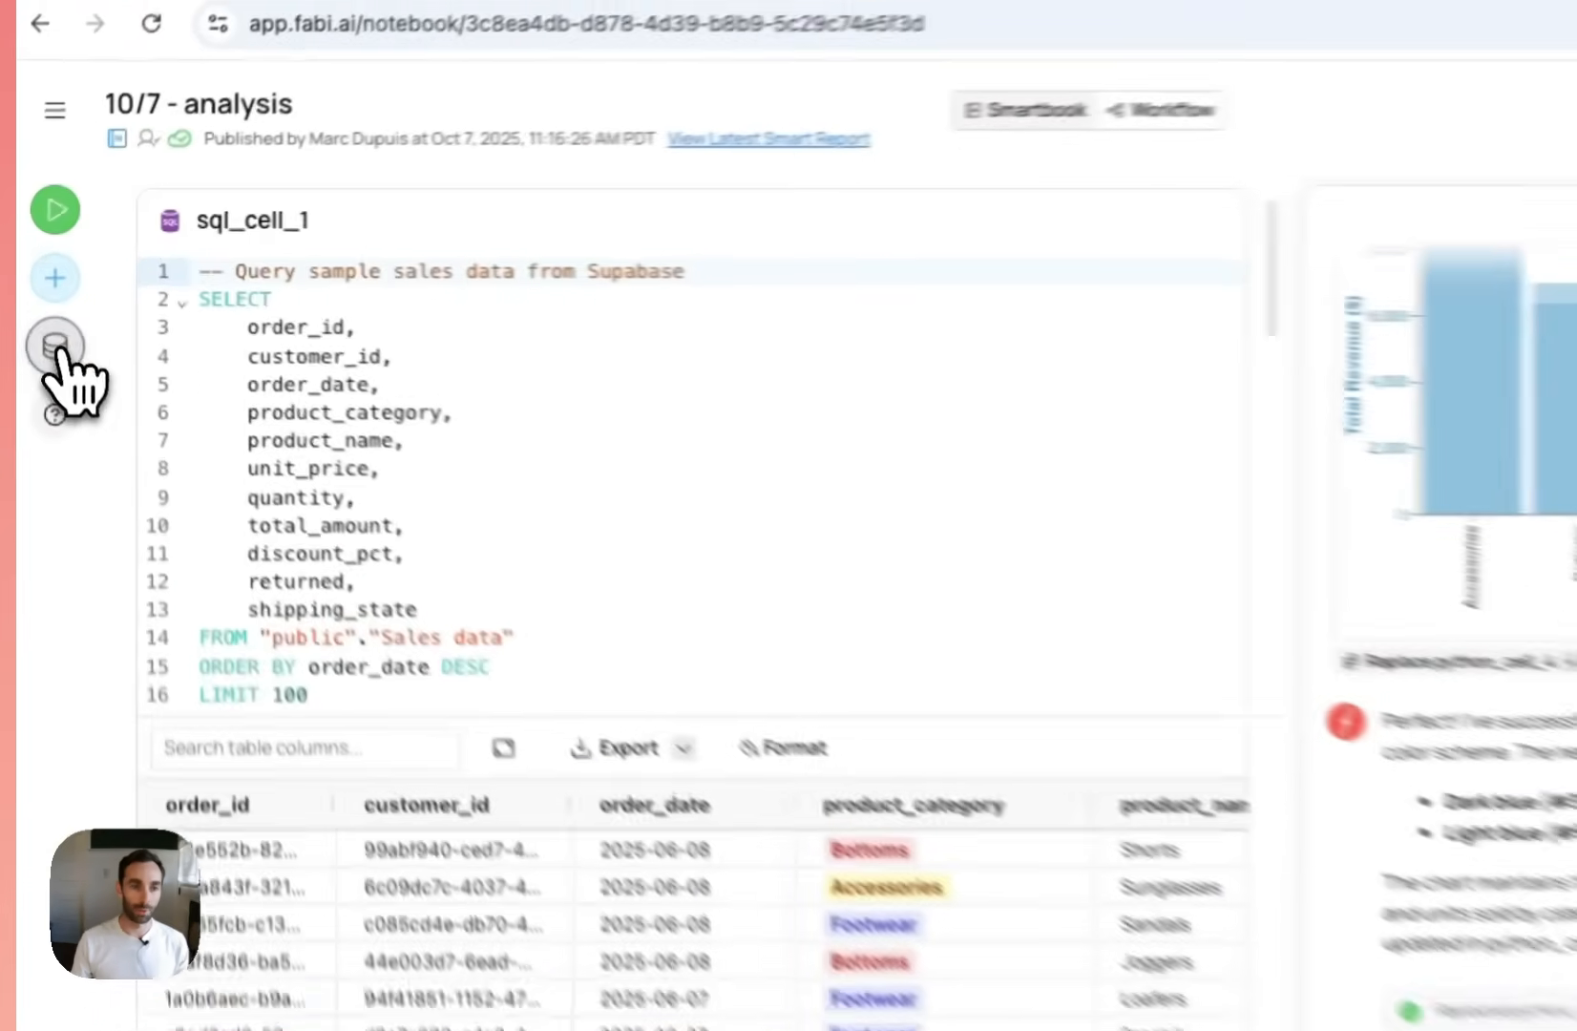
# Step: Look through the database types offered for a new data source, and close the form without adding one
pyautogui.moveTo(44, 313)
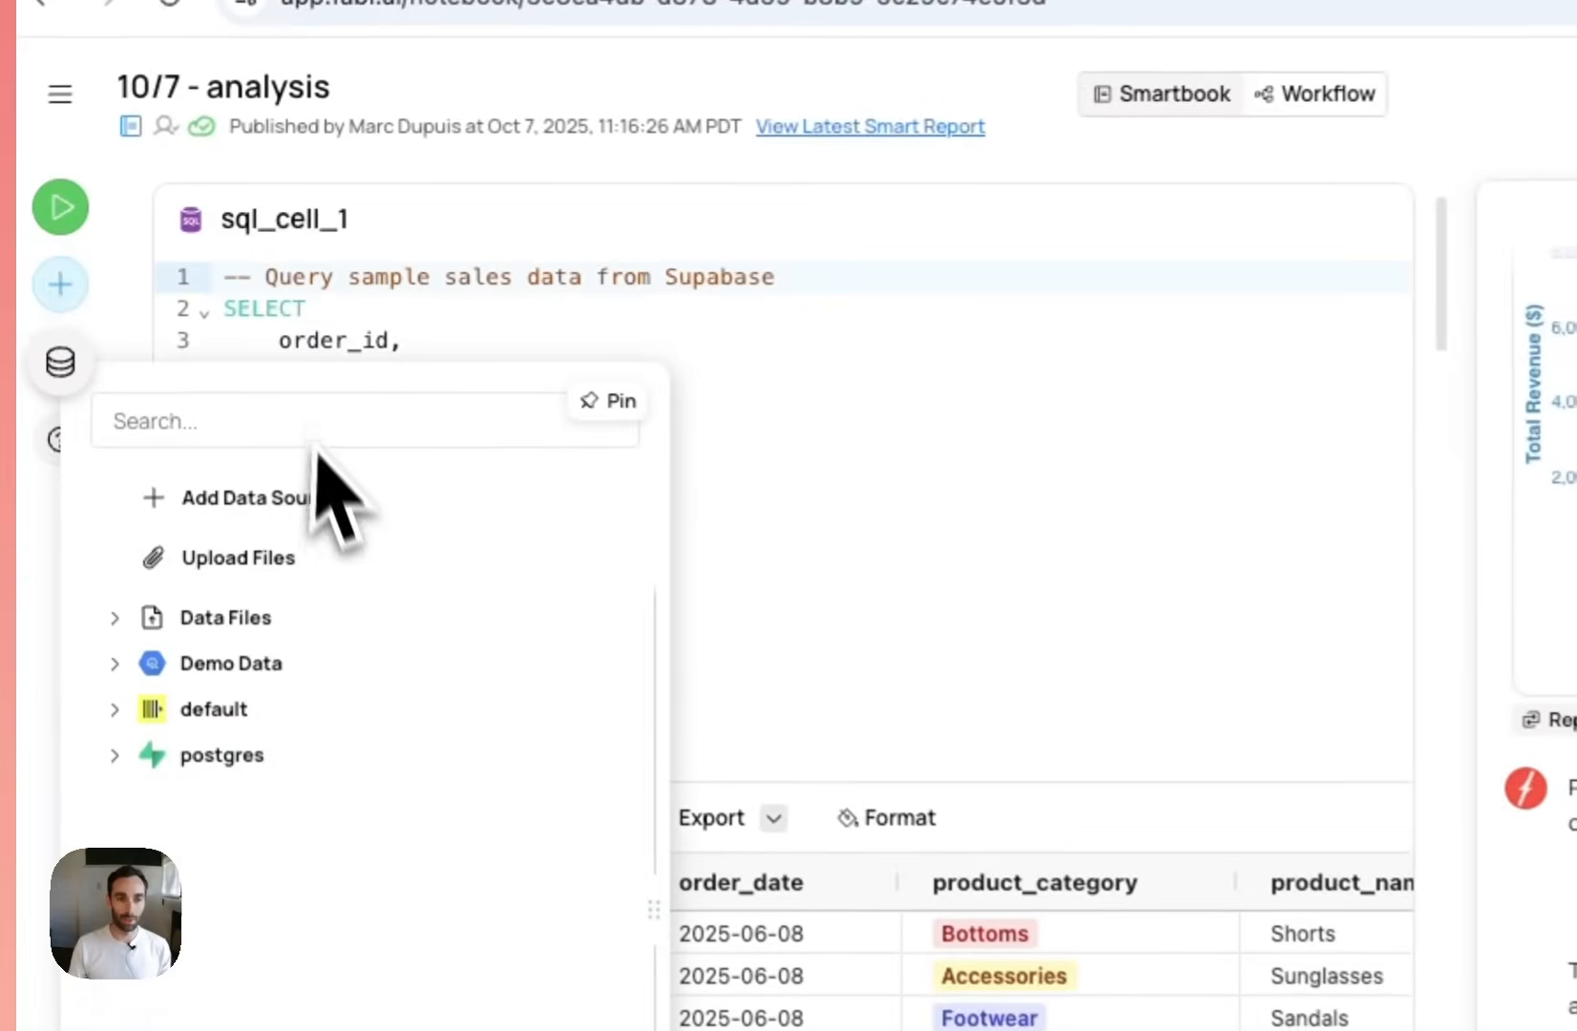
pyautogui.click(308, 504)
pyautogui.click(916, 539)
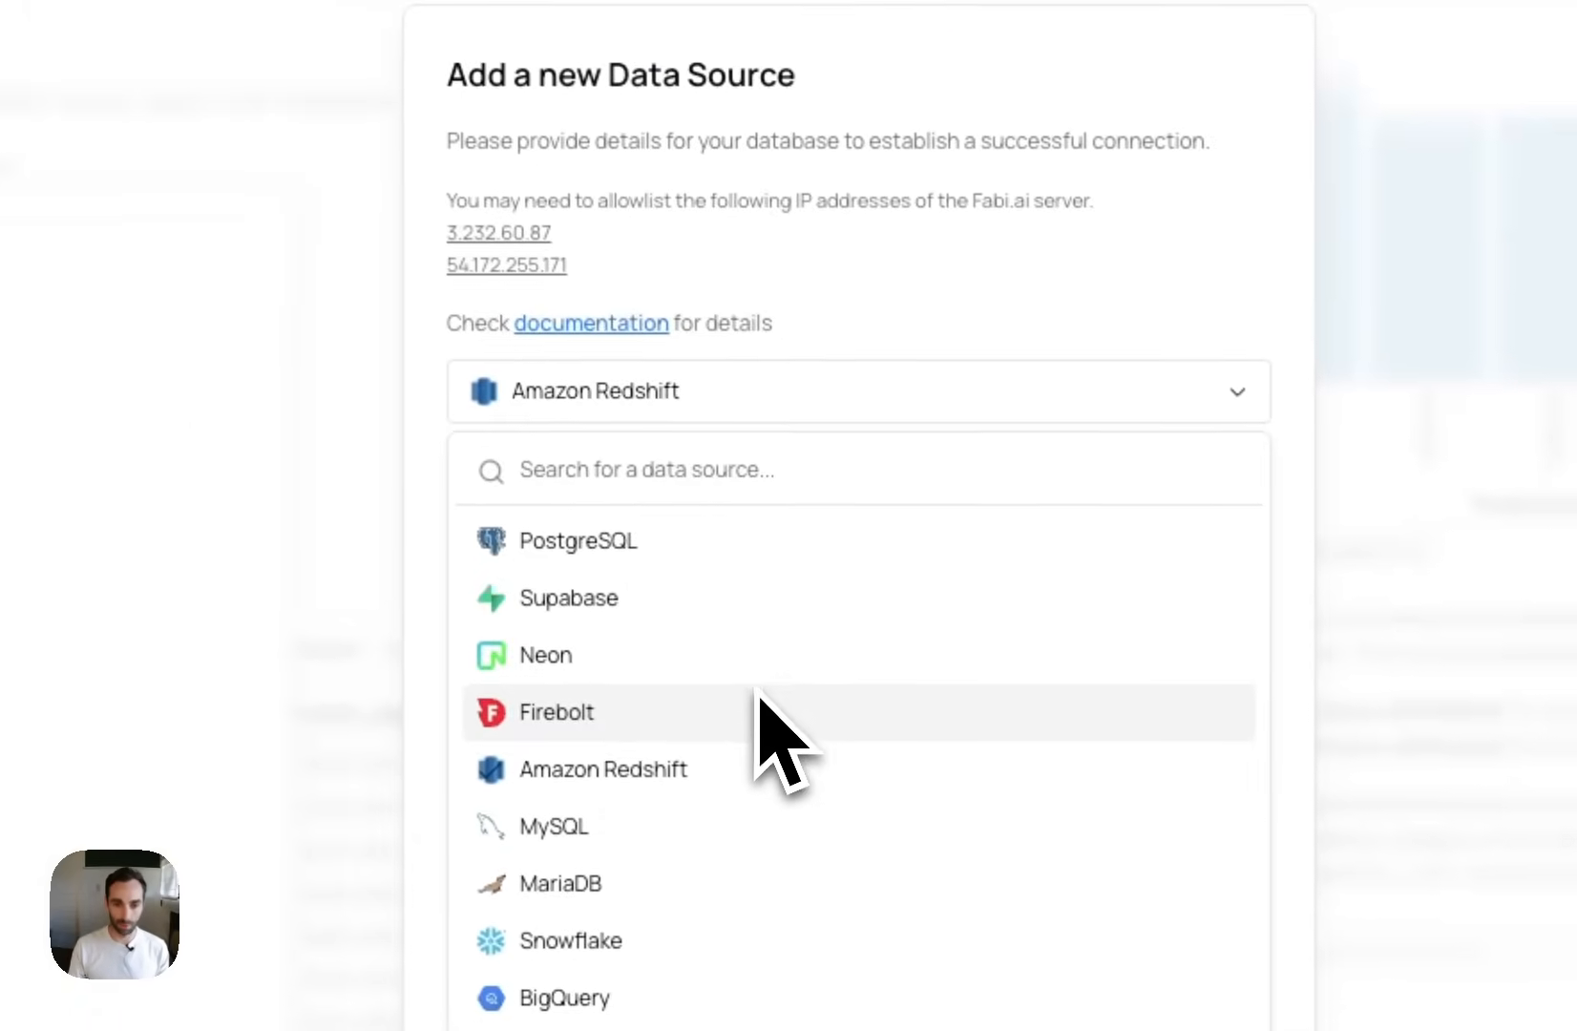
pyautogui.scroll(-5, 752, 645)
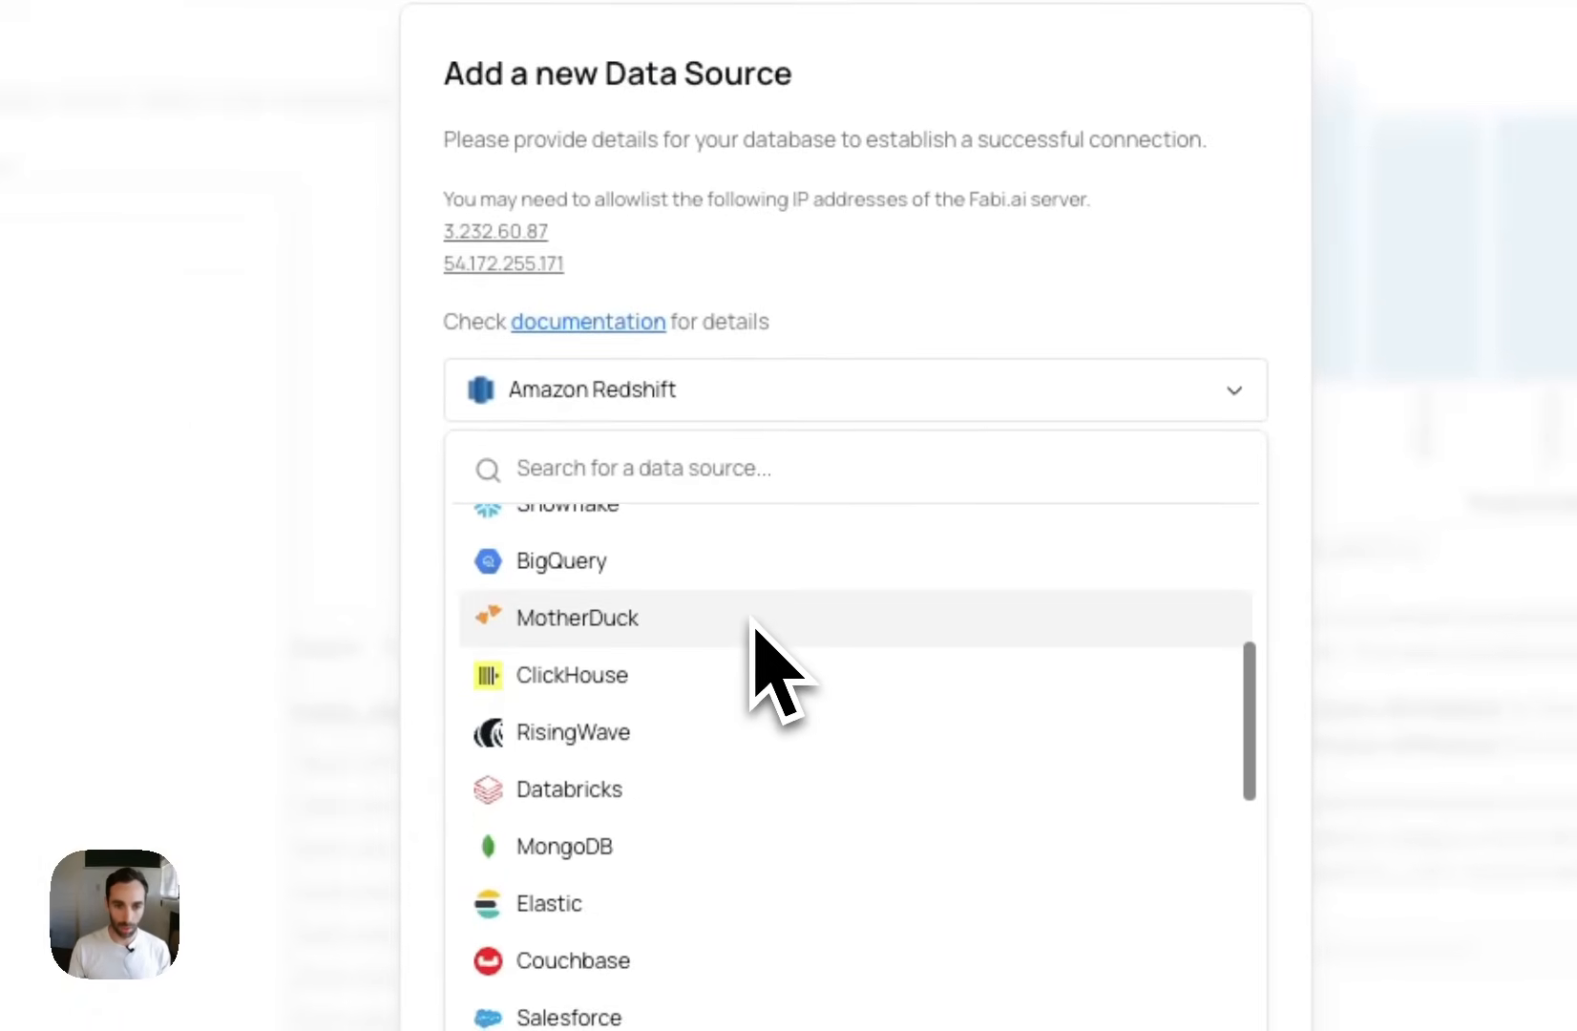
pyautogui.scroll(1, 747, 611)
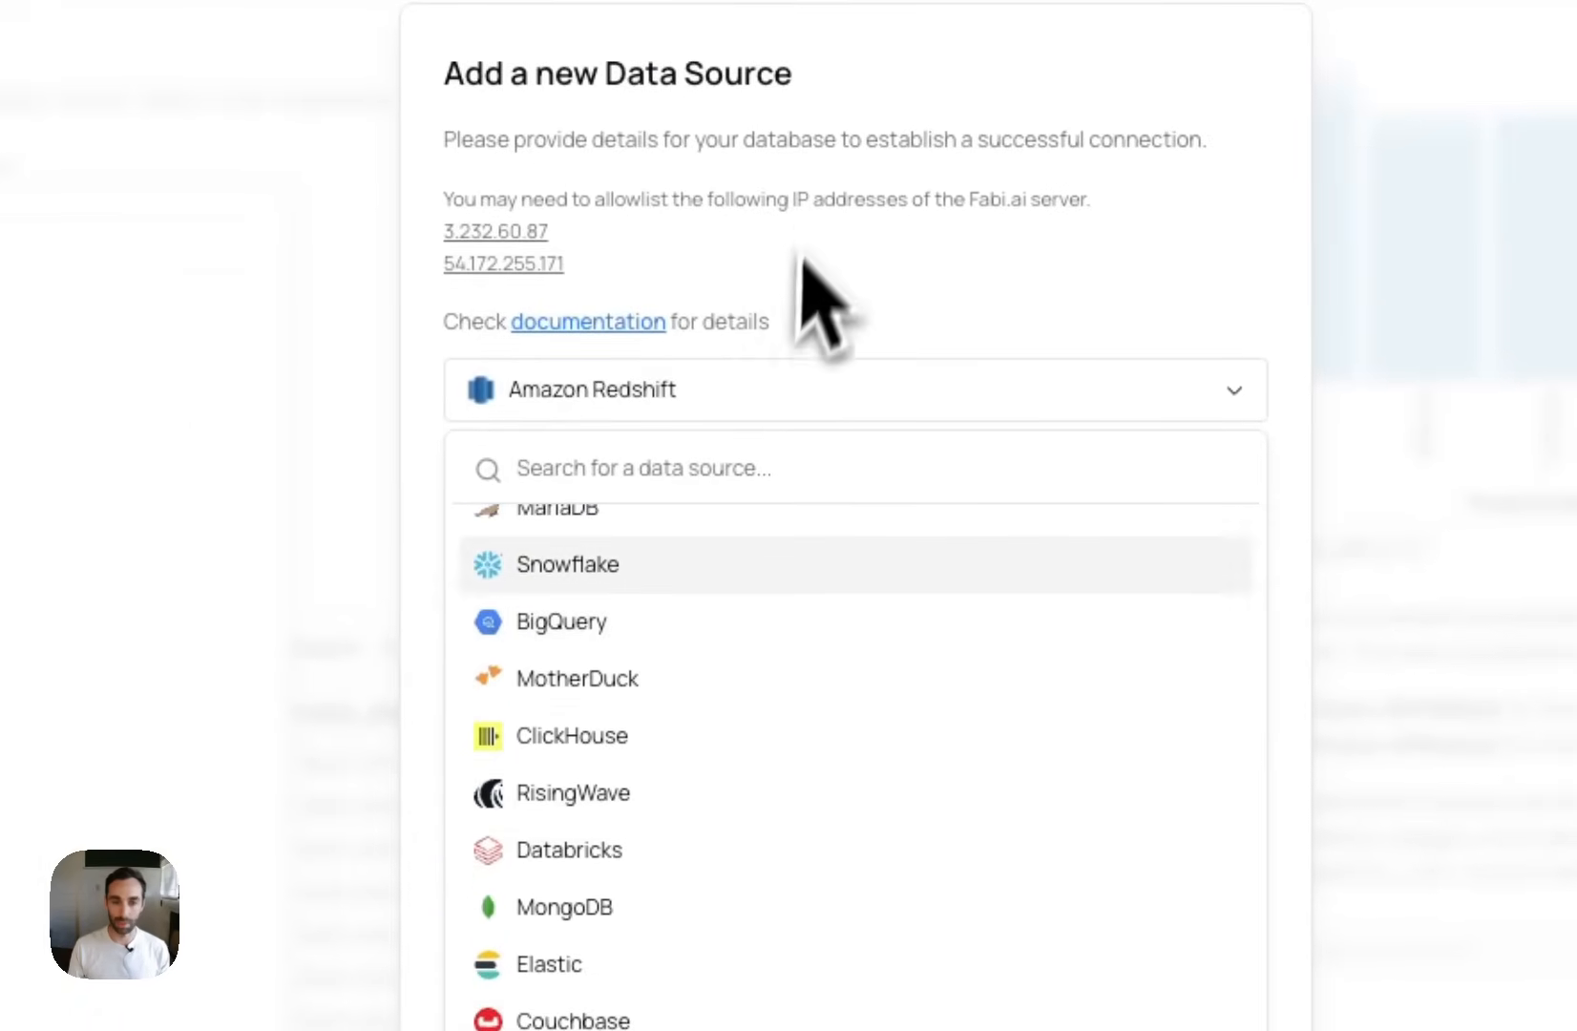
pyautogui.click(871, 392)
pyautogui.click(845, 838)
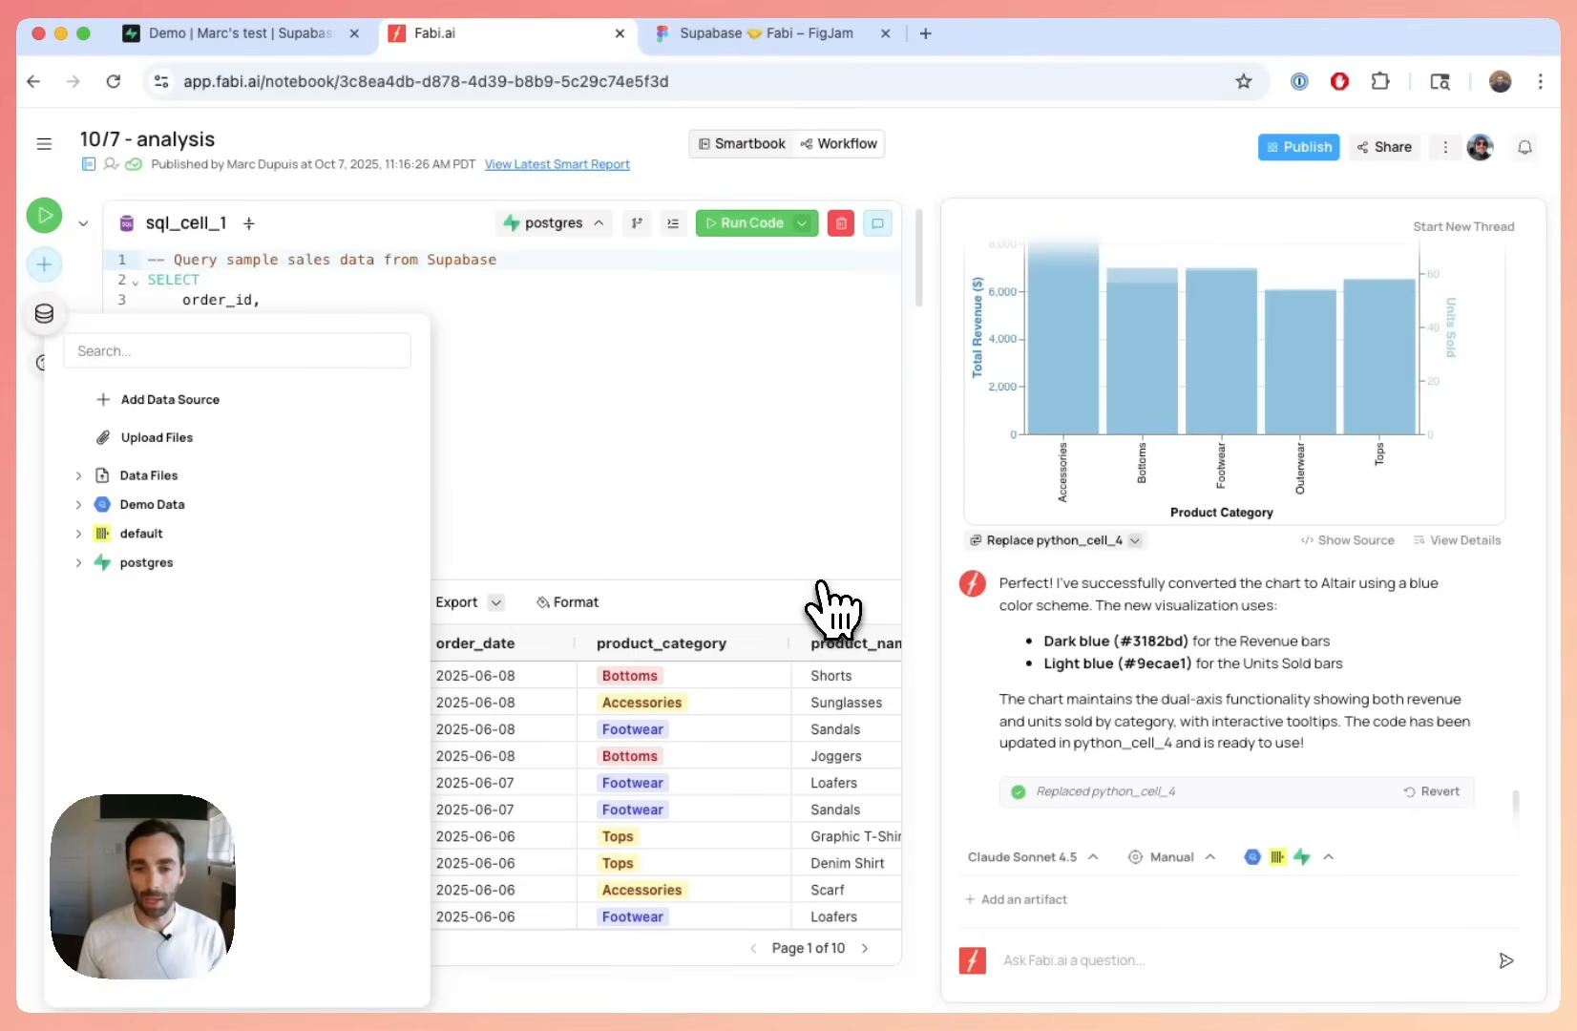
pyautogui.click(810, 396)
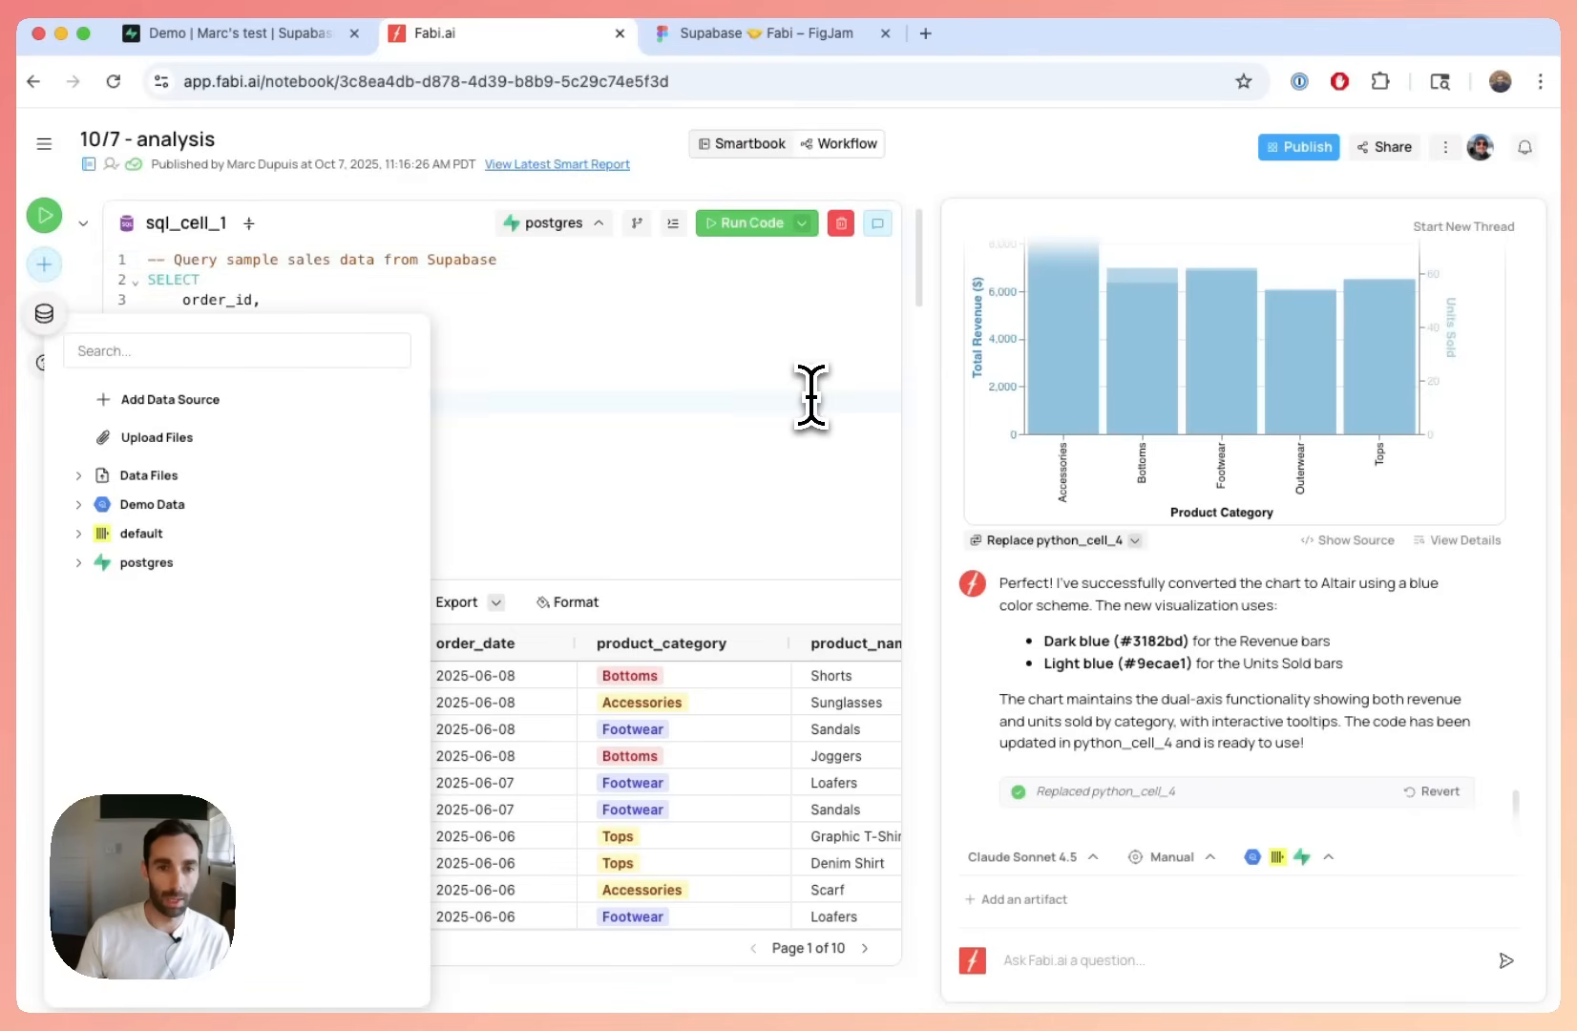